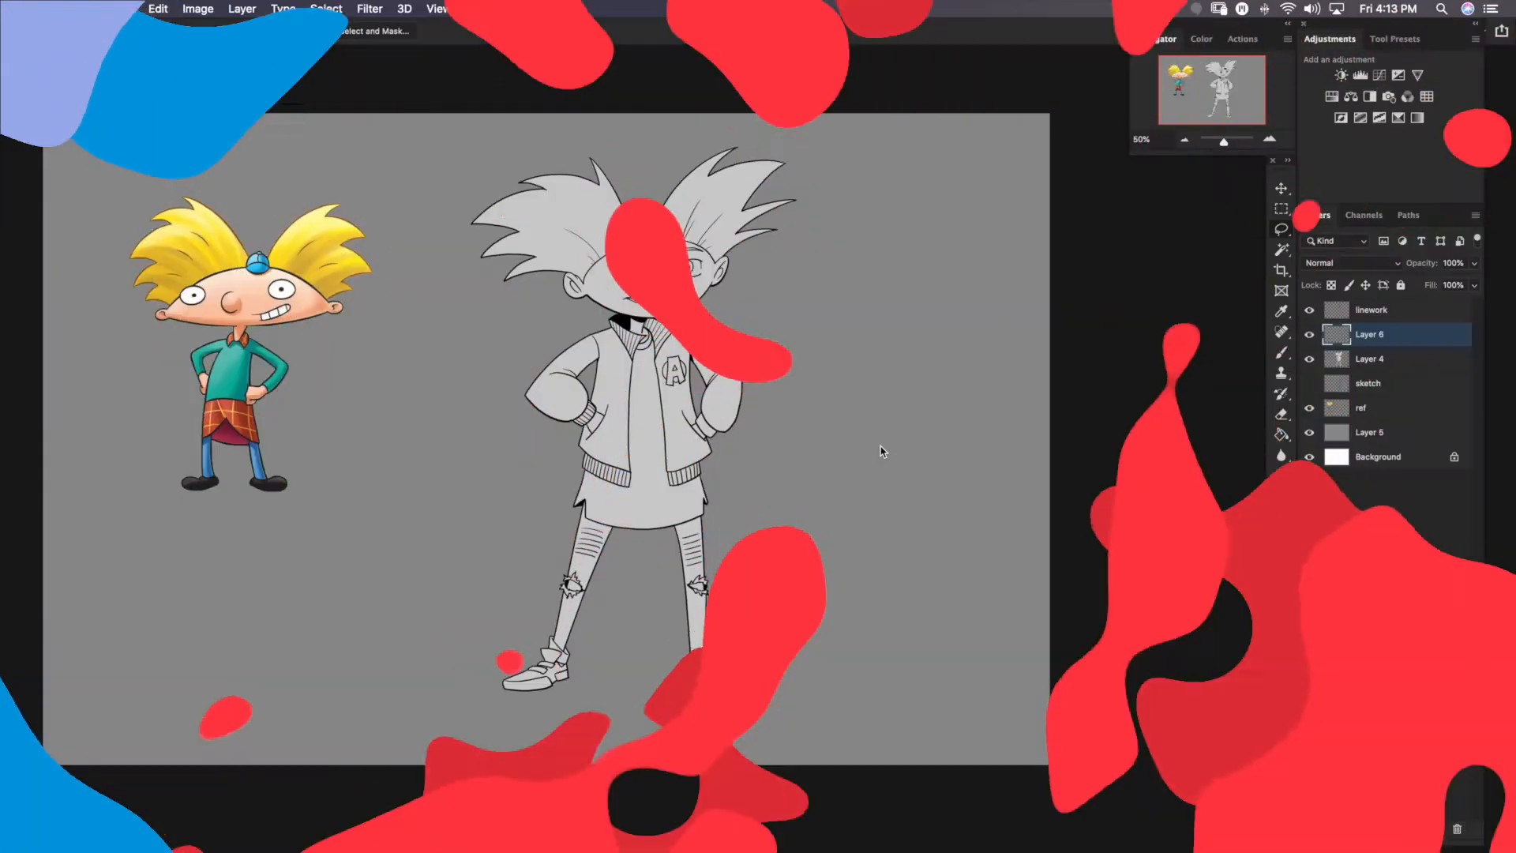
Rename the empty layer directly beneath the linework layer as "hair"
{"action": "left_click", "coordinate": [1270, 141]}
{"action": "left_click_drag", "start_coordinate": [714, 337], "coordinate": [825, 687]}
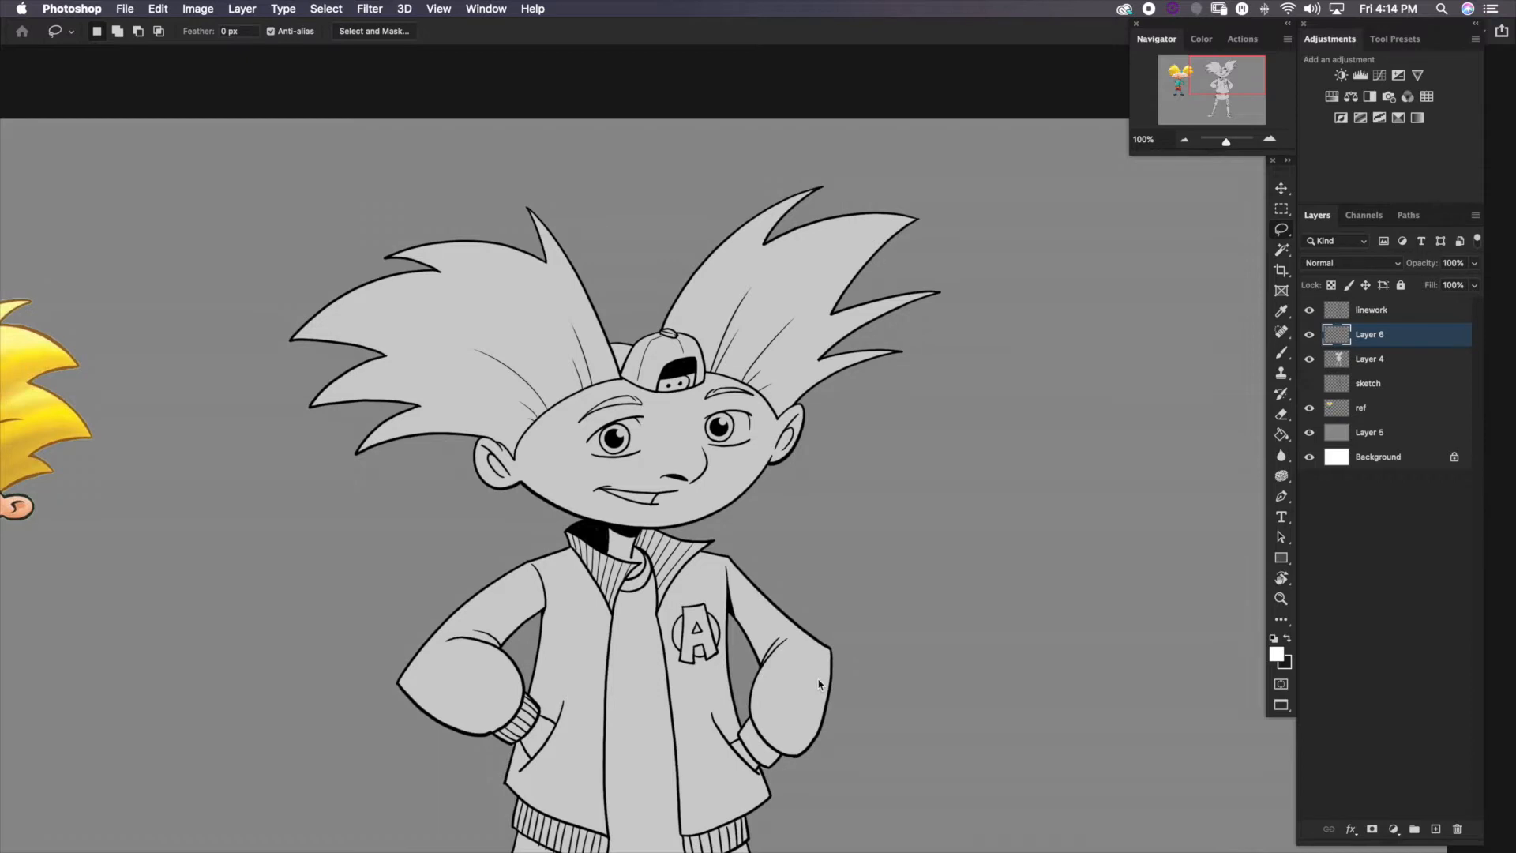
{"action": "double_click", "coordinate": [1371, 336]}
{"action": "type", "text": "hair"}
Outline both tufts of the grey character's hair with a freehand Lasso selection on the hair layer
{"action": "left_click_drag", "start_coordinate": [848, 409], "coordinate": [835, 433]}
{"action": "key", "text": "super+plus"}
{"action": "mouse_move", "coordinate": [551, 552]}
{"action": "left_mouse_down"}
{"action": "mouse_move", "coordinate": [872, 266]}
{"action": "mouse_move", "coordinate": [882, 664]}
{"action": "mouse_move", "coordinate": [551, 554]}
{"action": "left_mouse_up"}
{"action": "left_click_drag", "start_coordinate": [505, 442], "coordinate": [830, 373]}
{"action": "left_click_drag", "start_coordinate": [606, 238], "coordinate": [505, 304]}
{"action": "mouse_move", "coordinate": [506, 304]}
{"action": "left_mouse_down"}
{"action": "mouse_move", "coordinate": [436, 306]}
{"action": "mouse_move", "coordinate": [726, 605]}
{"action": "mouse_move", "coordinate": [604, 237]}
{"action": "left_mouse_up"}
{"action": "mouse_move", "coordinate": [597, 225]}
{"action": "left_mouse_down"}
{"action": "mouse_move", "coordinate": [540, 310]}
{"action": "mouse_move", "coordinate": [505, 303]}
{"action": "left_mouse_up"}
{"action": "left_click_drag", "start_coordinate": [433, 379], "coordinate": [764, 300]}
{"action": "mouse_move", "coordinate": [764, 289]}
{"action": "left_mouse_down"}
{"action": "mouse_move", "coordinate": [594, 436]}
{"action": "mouse_move", "coordinate": [762, 339]}
{"action": "left_mouse_up"}
{"action": "mouse_move", "coordinate": [659, 456]}
{"action": "left_mouse_down"}
{"action": "mouse_move", "coordinate": [635, 549]}
{"action": "mouse_move", "coordinate": [912, 655]}
{"action": "left_mouse_up"}
{"action": "left_click_drag", "start_coordinate": [1056, 541], "coordinate": [478, 449]}
{"action": "left_click", "coordinate": [1186, 140]}
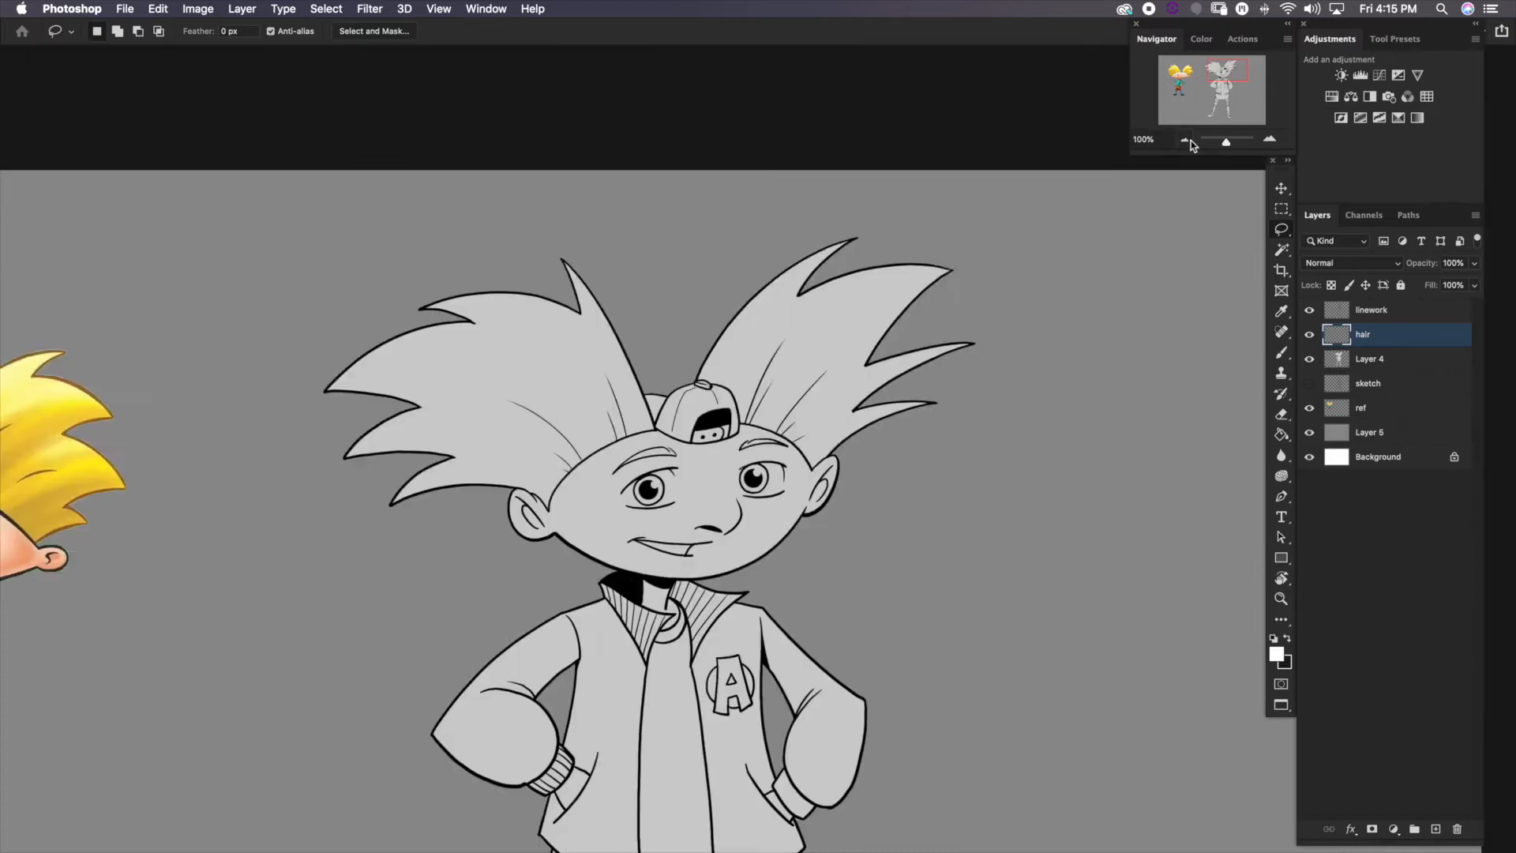
{"action": "left_click_drag", "start_coordinate": [1016, 469], "coordinate": [1009, 467]}
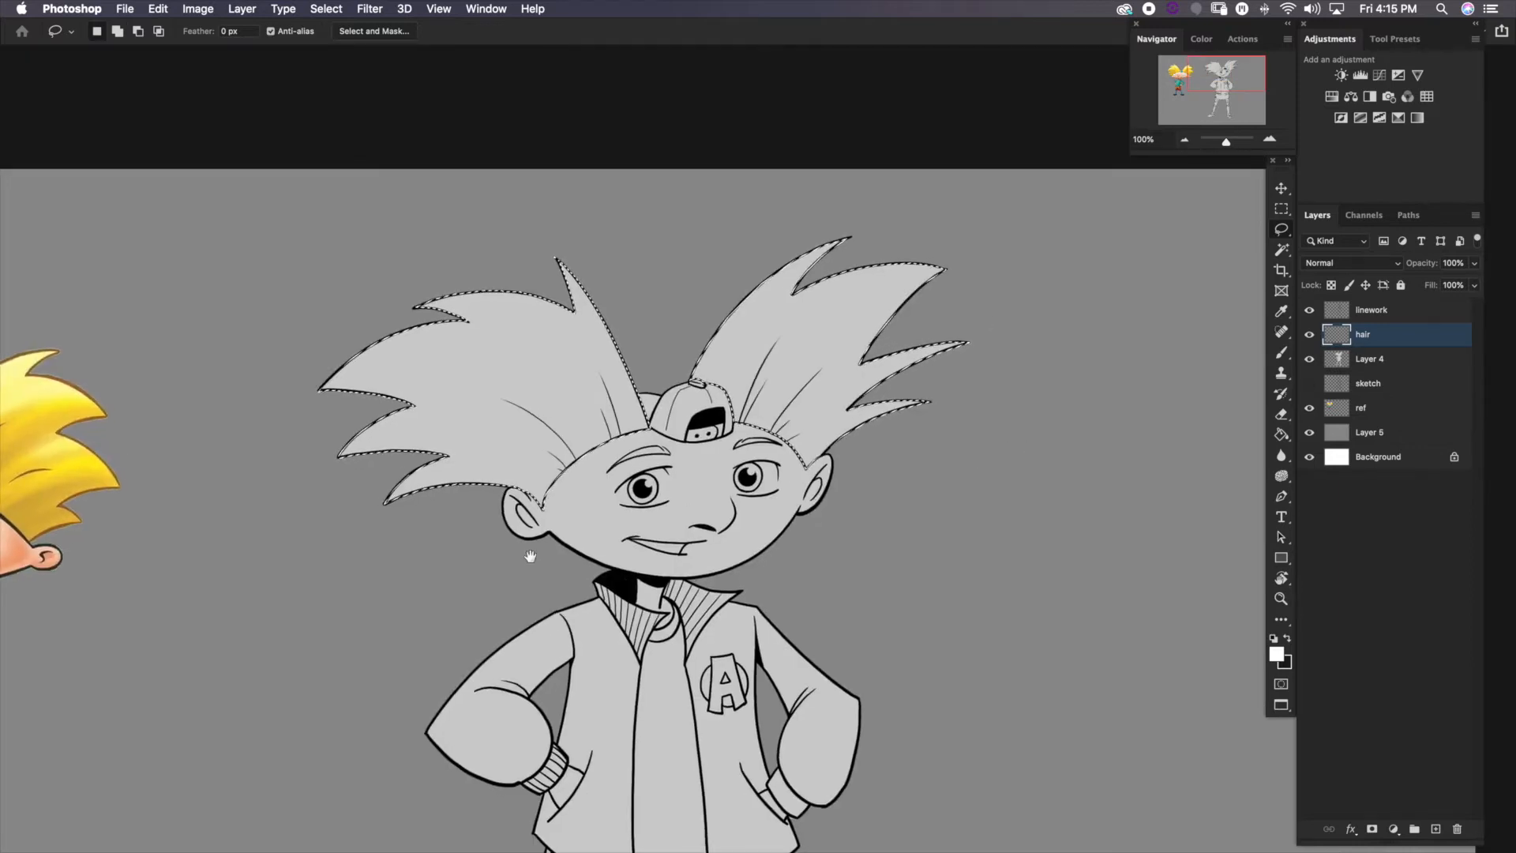
Sample the yellow from the reference character's hair and fill the hair selection with it
{"action": "left_click_drag", "start_coordinate": [530, 556], "coordinate": [730, 541]}
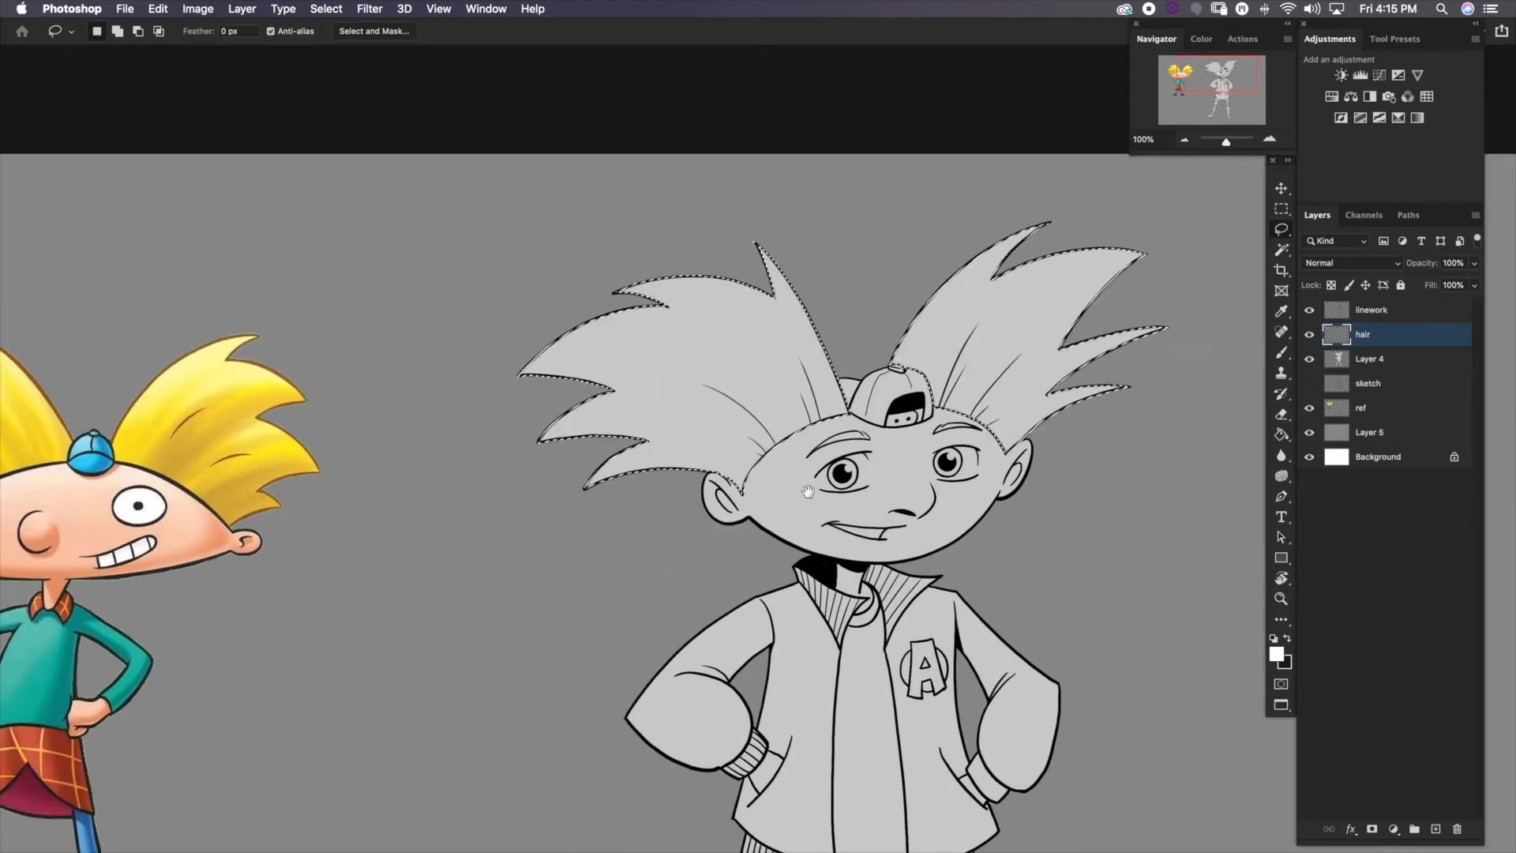
{"action": "left_click", "coordinate": [1281, 353]}
{"action": "left_click_drag", "start_coordinate": [612, 576], "coordinate": [874, 514]}
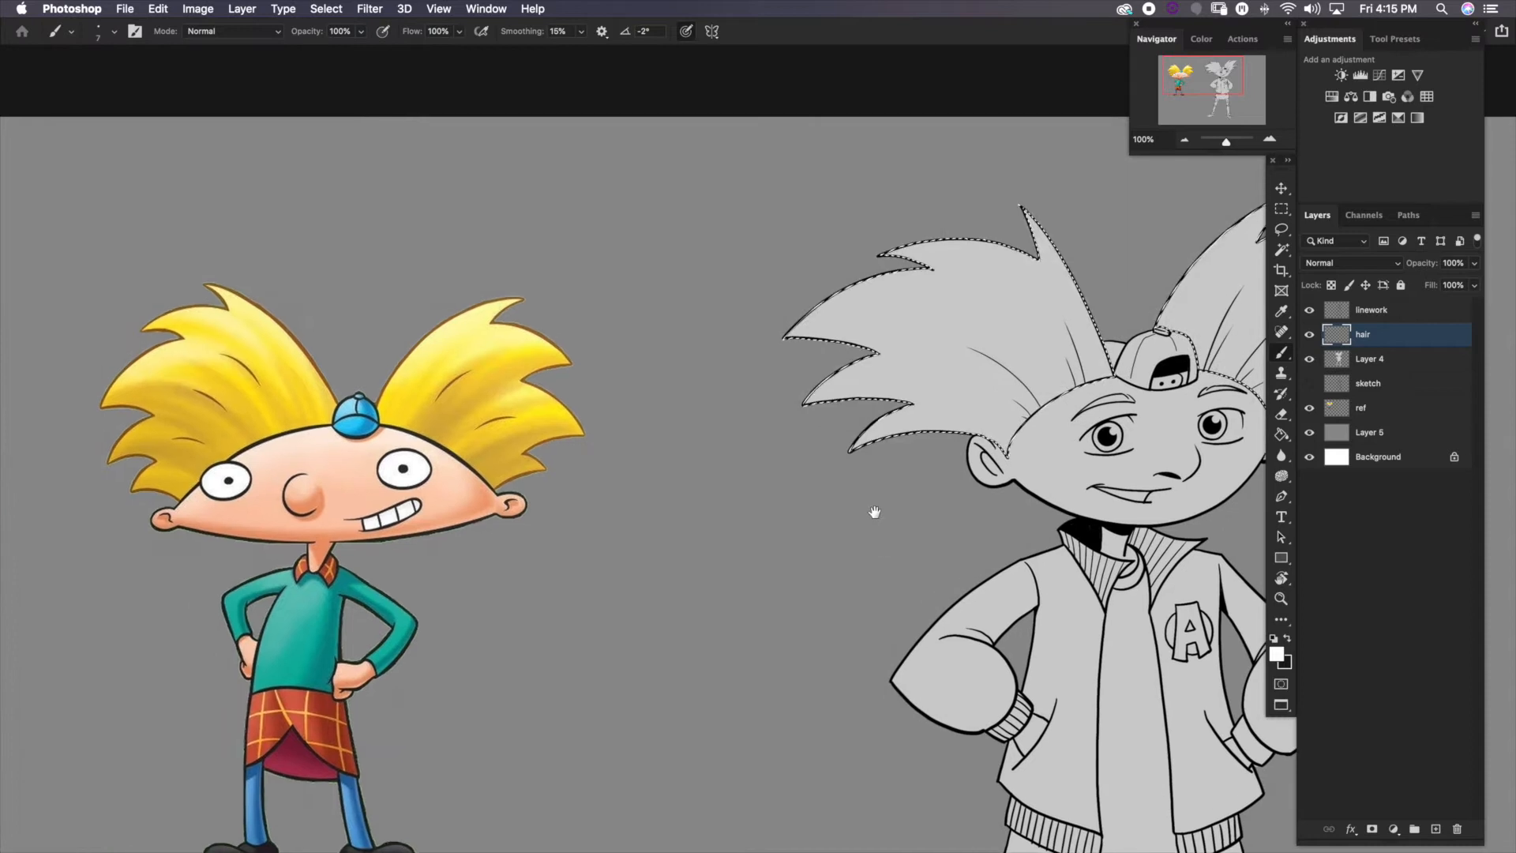
{"action": "left_click", "coordinate": [513, 422], "text": "alt"}
{"action": "key", "text": "alt+BackSpace"}
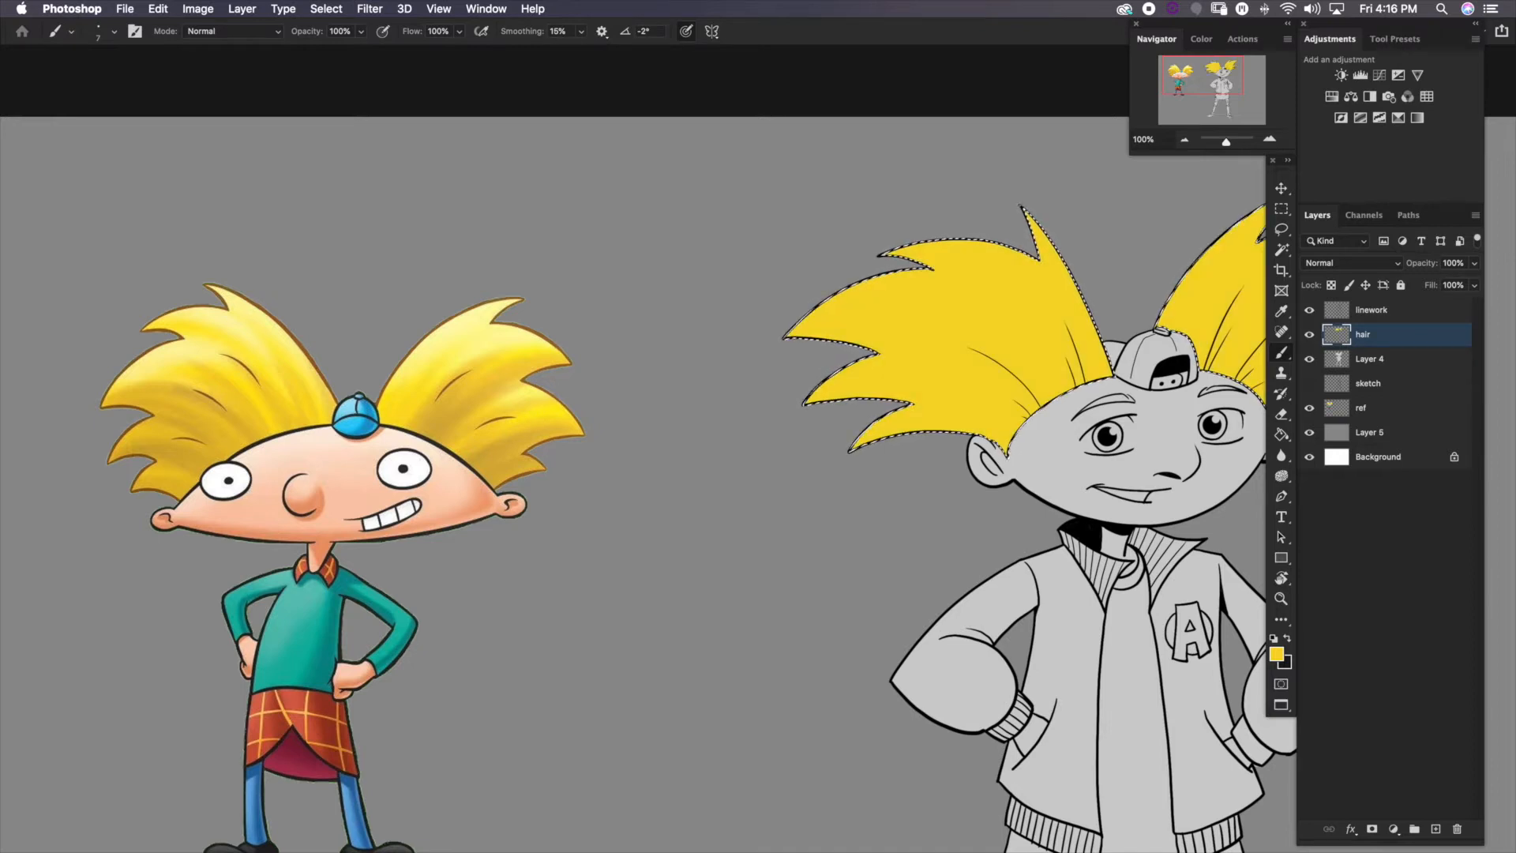
{"action": "key", "text": "ctrl+d"}
{"action": "left_click_drag", "start_coordinate": [1000, 532], "coordinate": [604, 559]}
{"action": "key", "text": "ctrl+shift+d"}
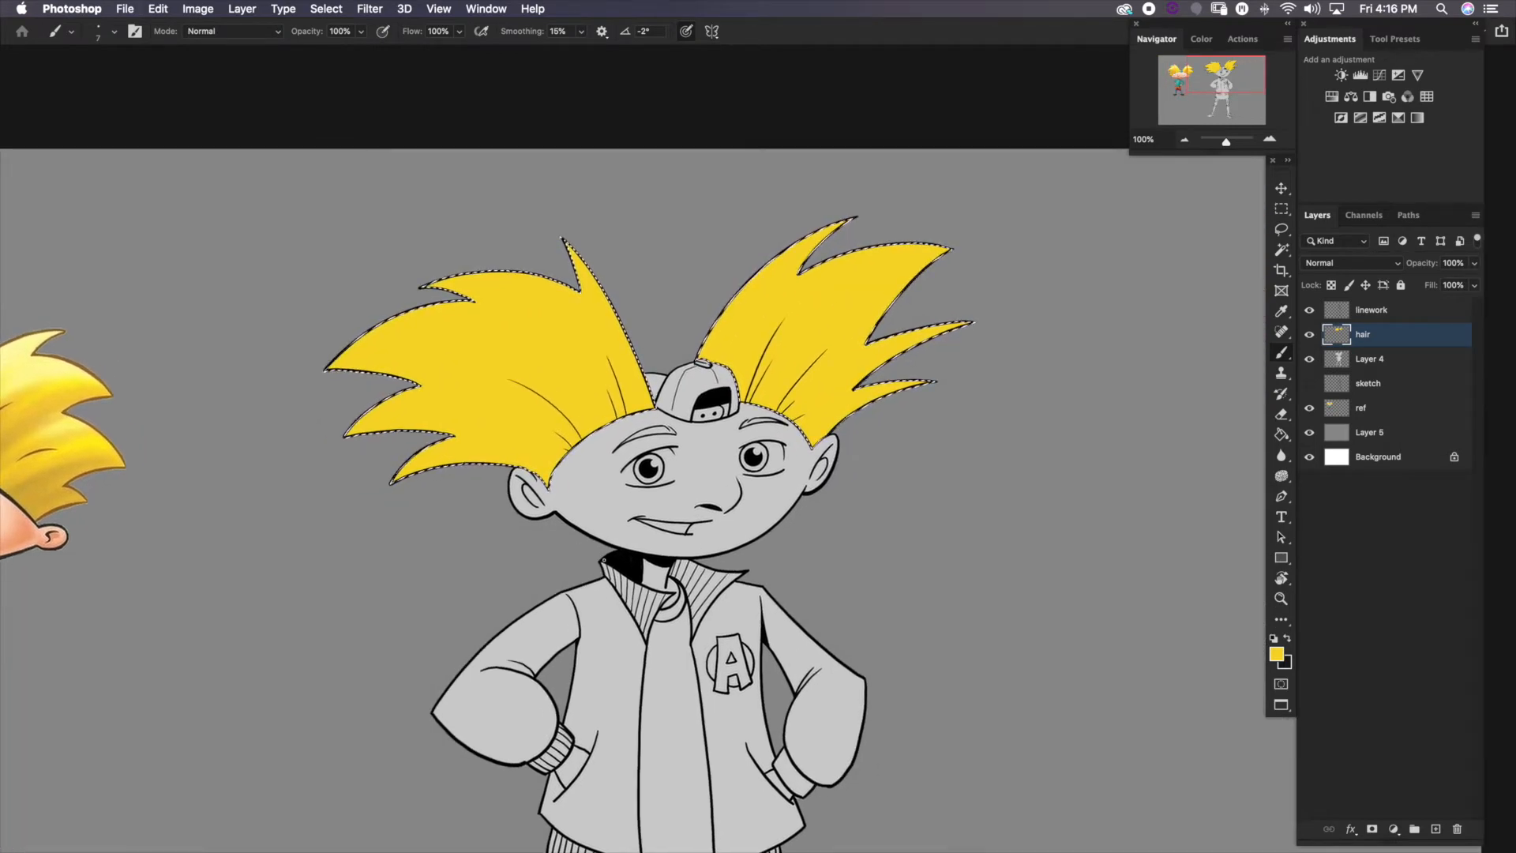
{"action": "left_click_drag", "start_coordinate": [803, 632], "coordinate": [819, 585]}
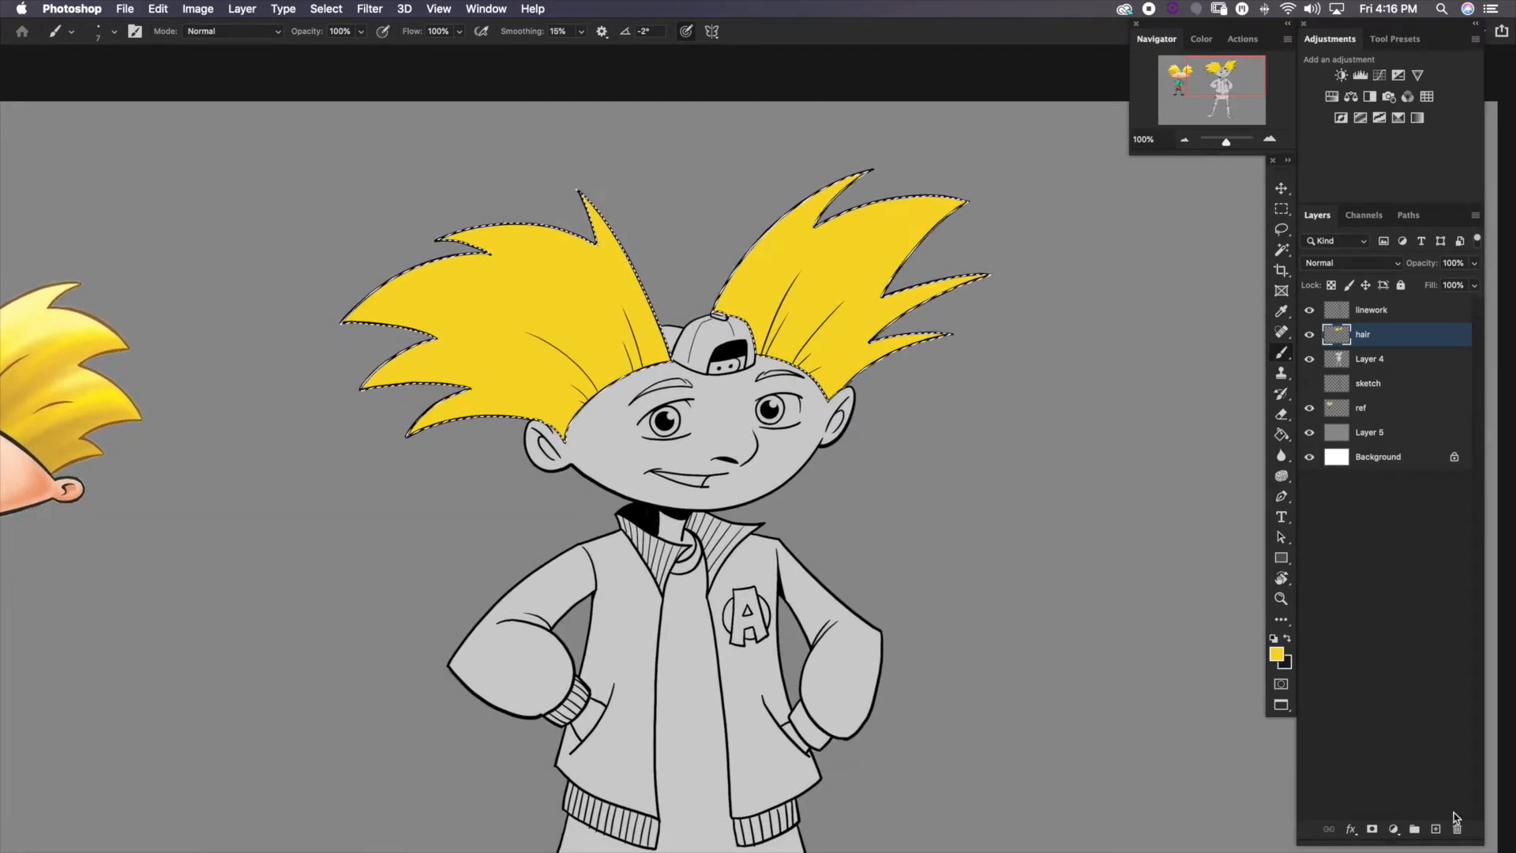
Create a layer named "skin" and place it directly below the hair layer, with nothing selected
{"action": "left_click", "coordinate": [1436, 828]}
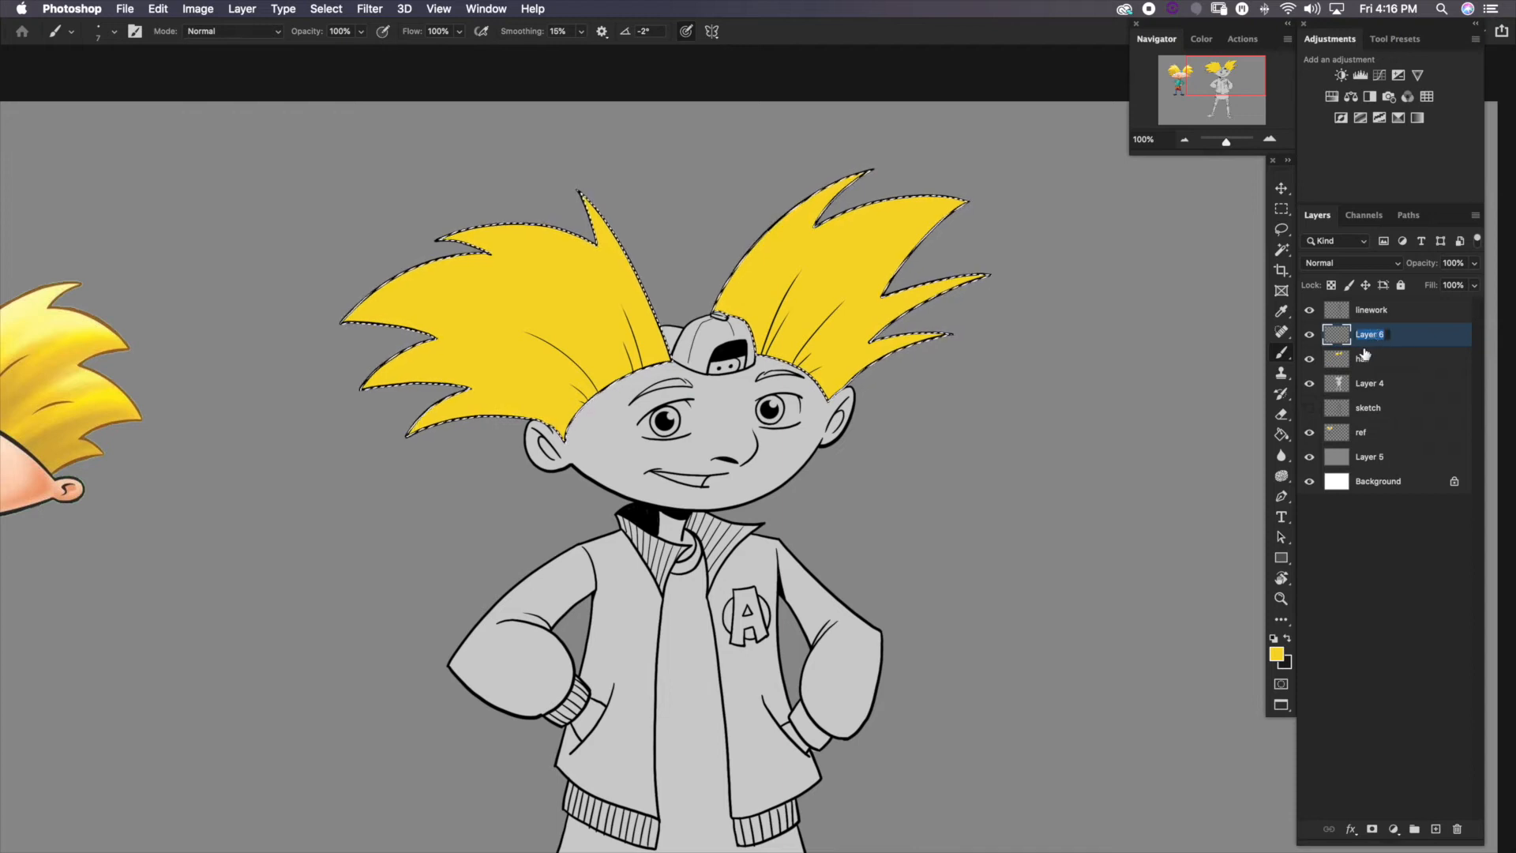
{"action": "type", "text": "skin"}
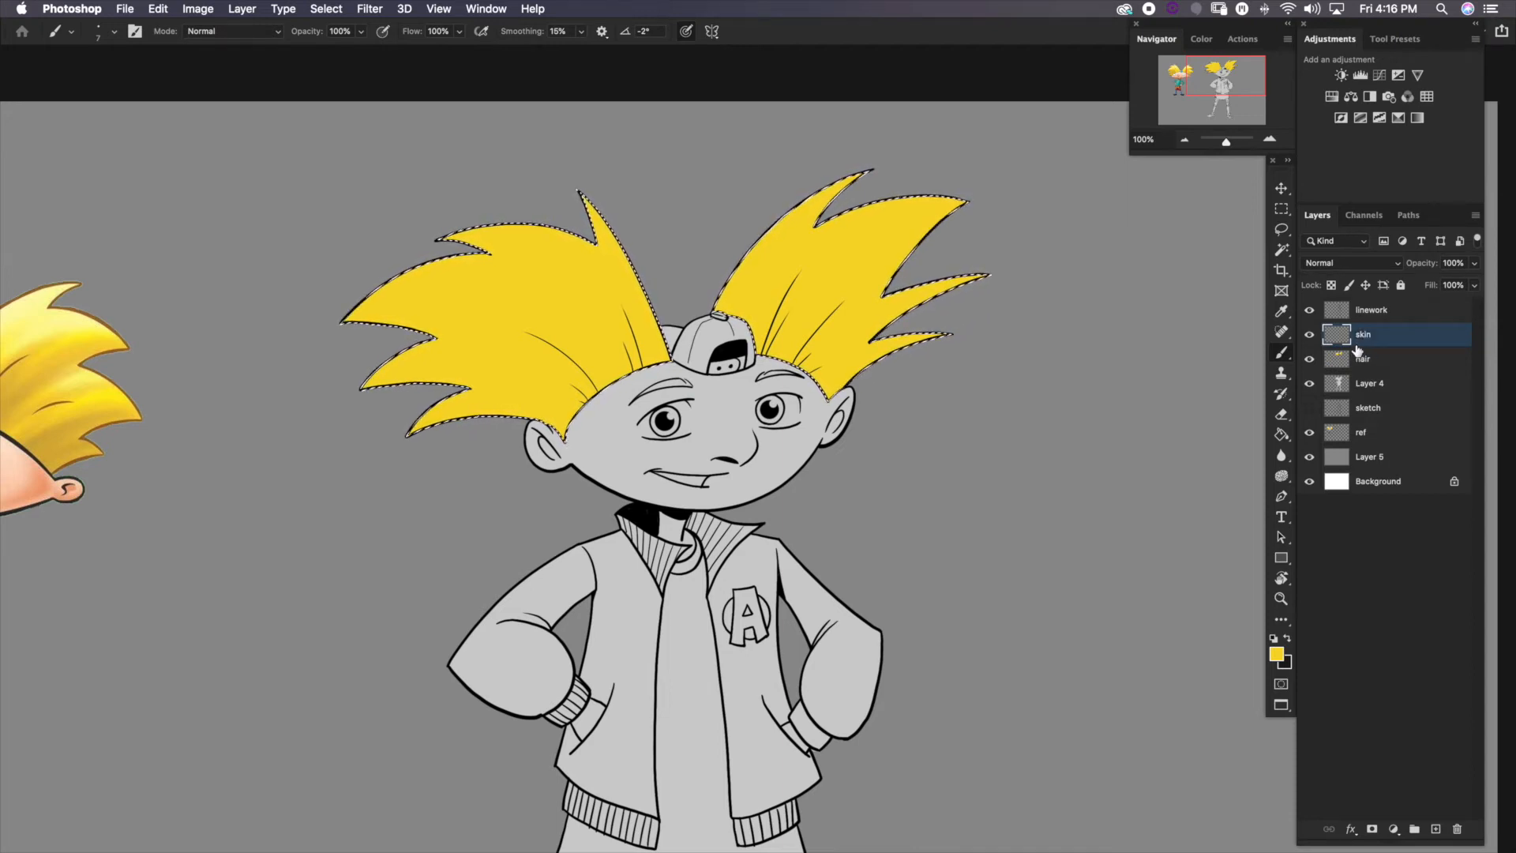
{"action": "mouse_move", "coordinate": [1413, 342]}
{"action": "left_mouse_down"}
{"action": "mouse_move", "coordinate": [1398, 345]}
{"action": "mouse_move", "coordinate": [1401, 370]}
{"action": "left_mouse_up"}
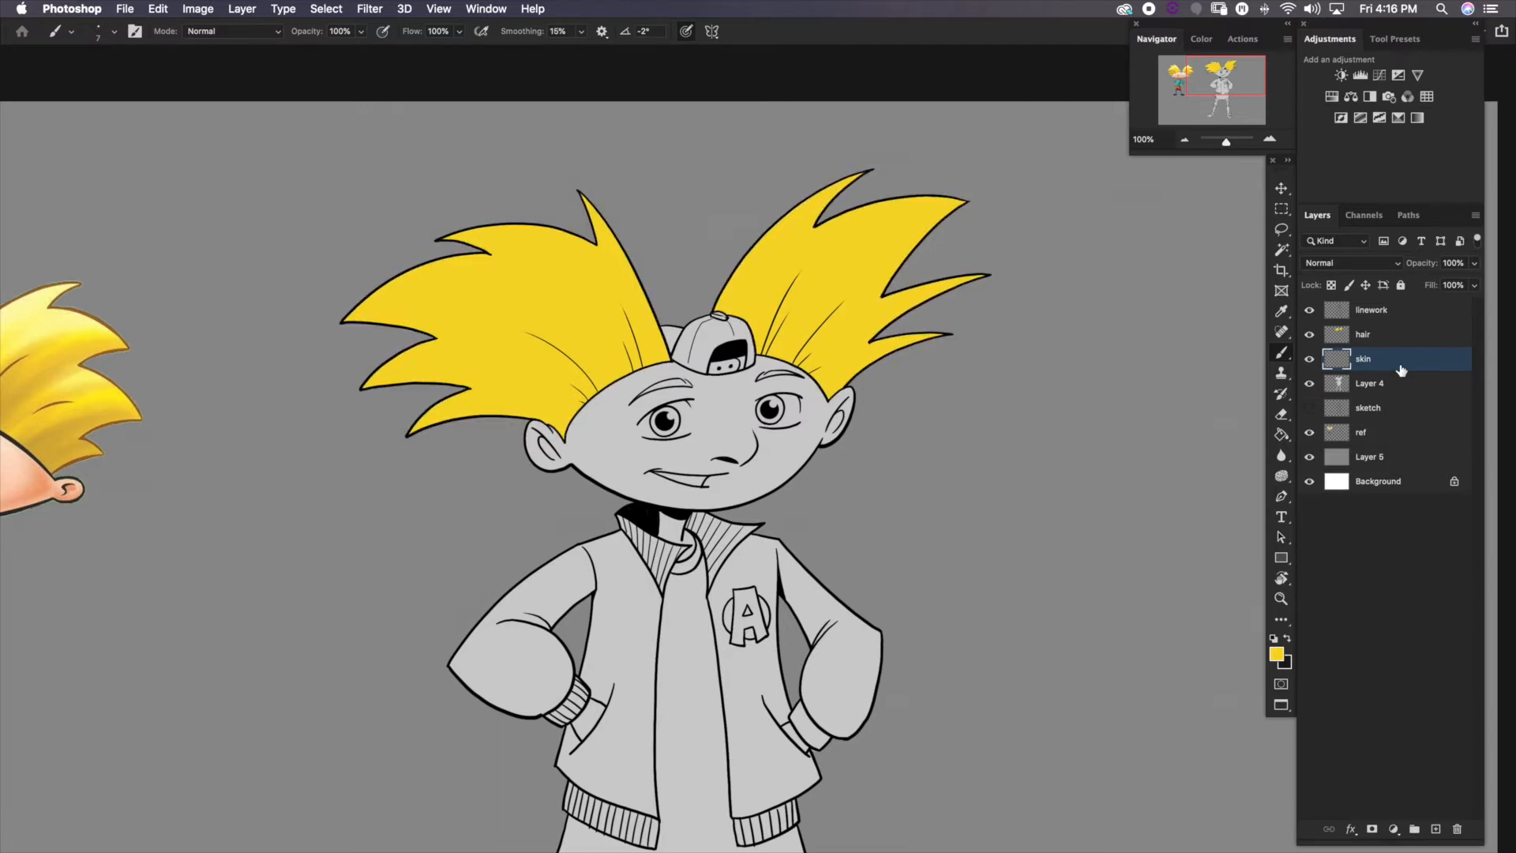
Lasso the character's face, ears, neck and the visible parts of both hands on the skin layer
{"action": "left_click_drag", "start_coordinate": [877, 495], "coordinate": [894, 550]}
{"action": "key", "text": "super+plus"}
{"action": "key", "text": "l"}
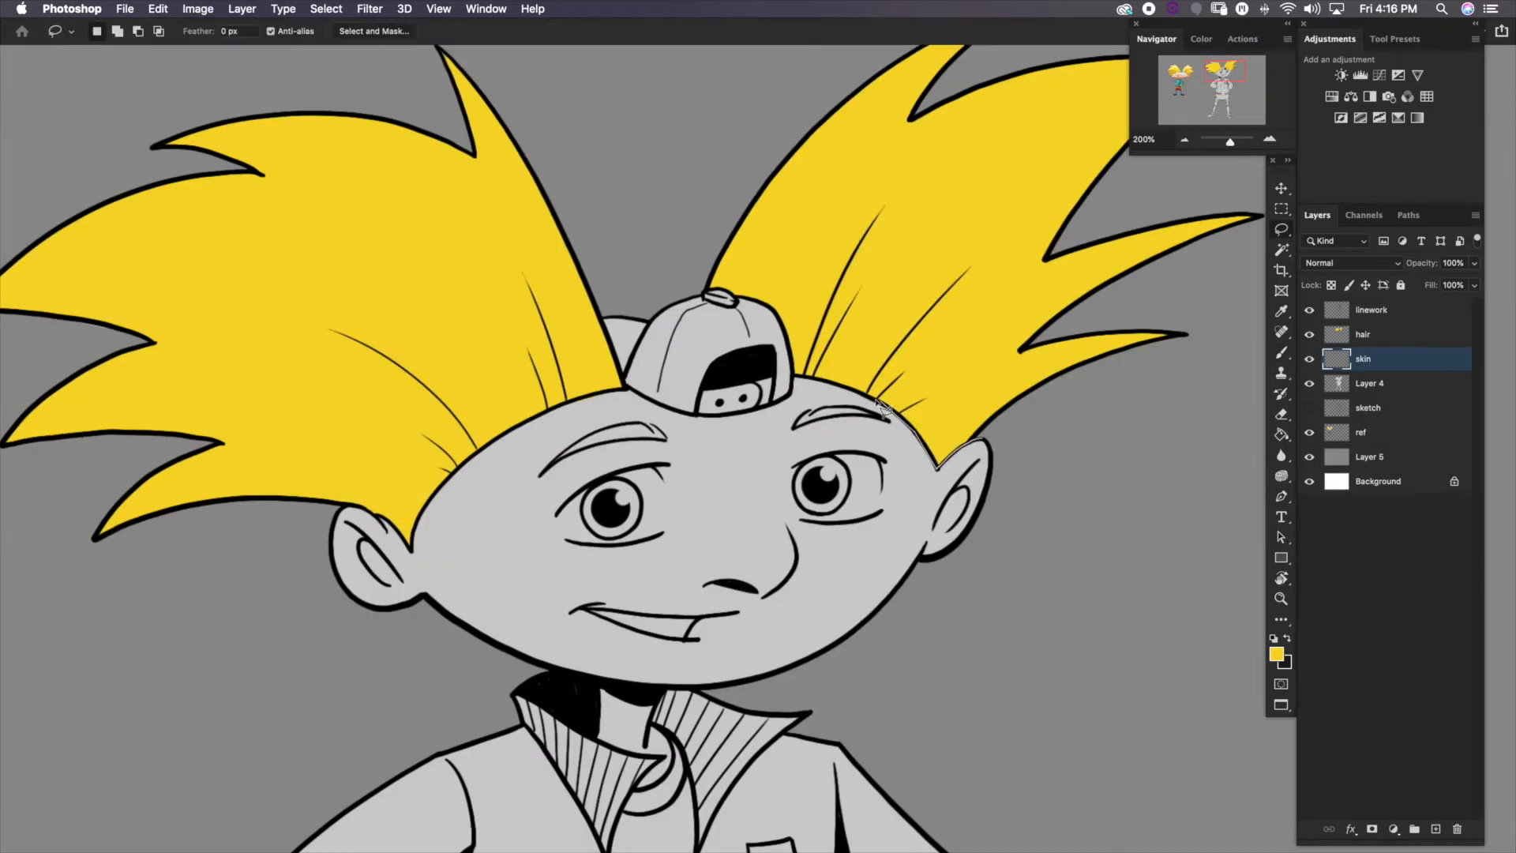
{"action": "mouse_move", "coordinate": [971, 441]}
{"action": "left_mouse_down"}
{"action": "mouse_move", "coordinate": [366, 509]}
{"action": "mouse_move", "coordinate": [623, 756]}
{"action": "left_mouse_up"}
{"action": "left_click_drag", "start_coordinate": [742, 710], "coordinate": [810, 166]}
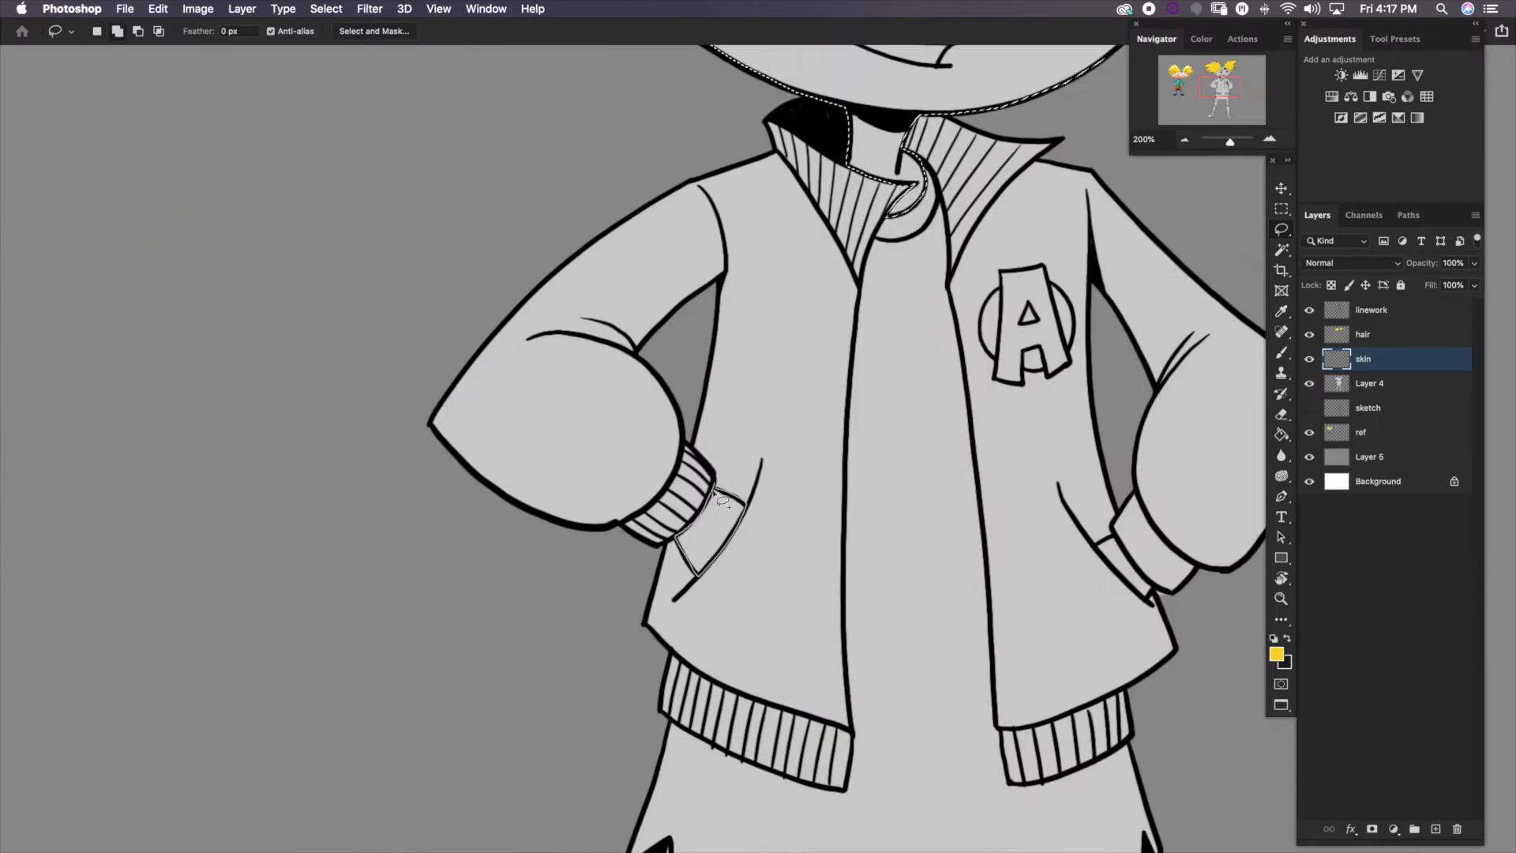
{"action": "mouse_move", "coordinate": [869, 789]}
{"action": "left_mouse_down"}
{"action": "mouse_move", "coordinate": [1051, 617]}
{"action": "mouse_move", "coordinate": [779, 547]}
{"action": "mouse_move", "coordinate": [778, 423]}
{"action": "left_mouse_up"}
Sample the peach skin tone from the reference character's face and fill the skin selection with it
{"action": "key", "text": "b"}
{"action": "key", "text": "super+minus"}
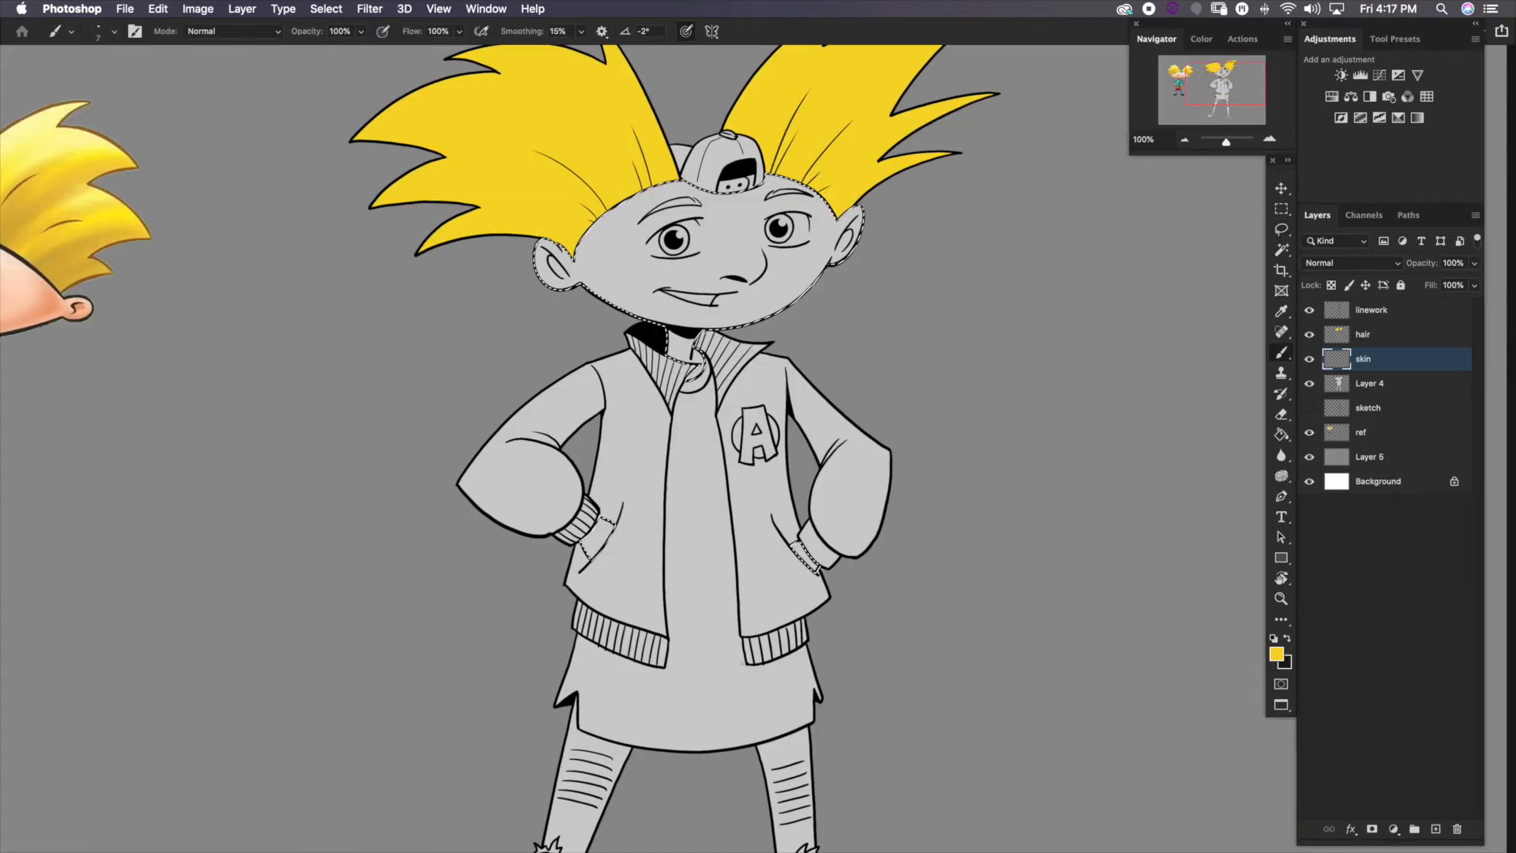
{"action": "scroll", "coordinate": [742, 661], "scroll_direction": "left", "scroll_amount": 10}
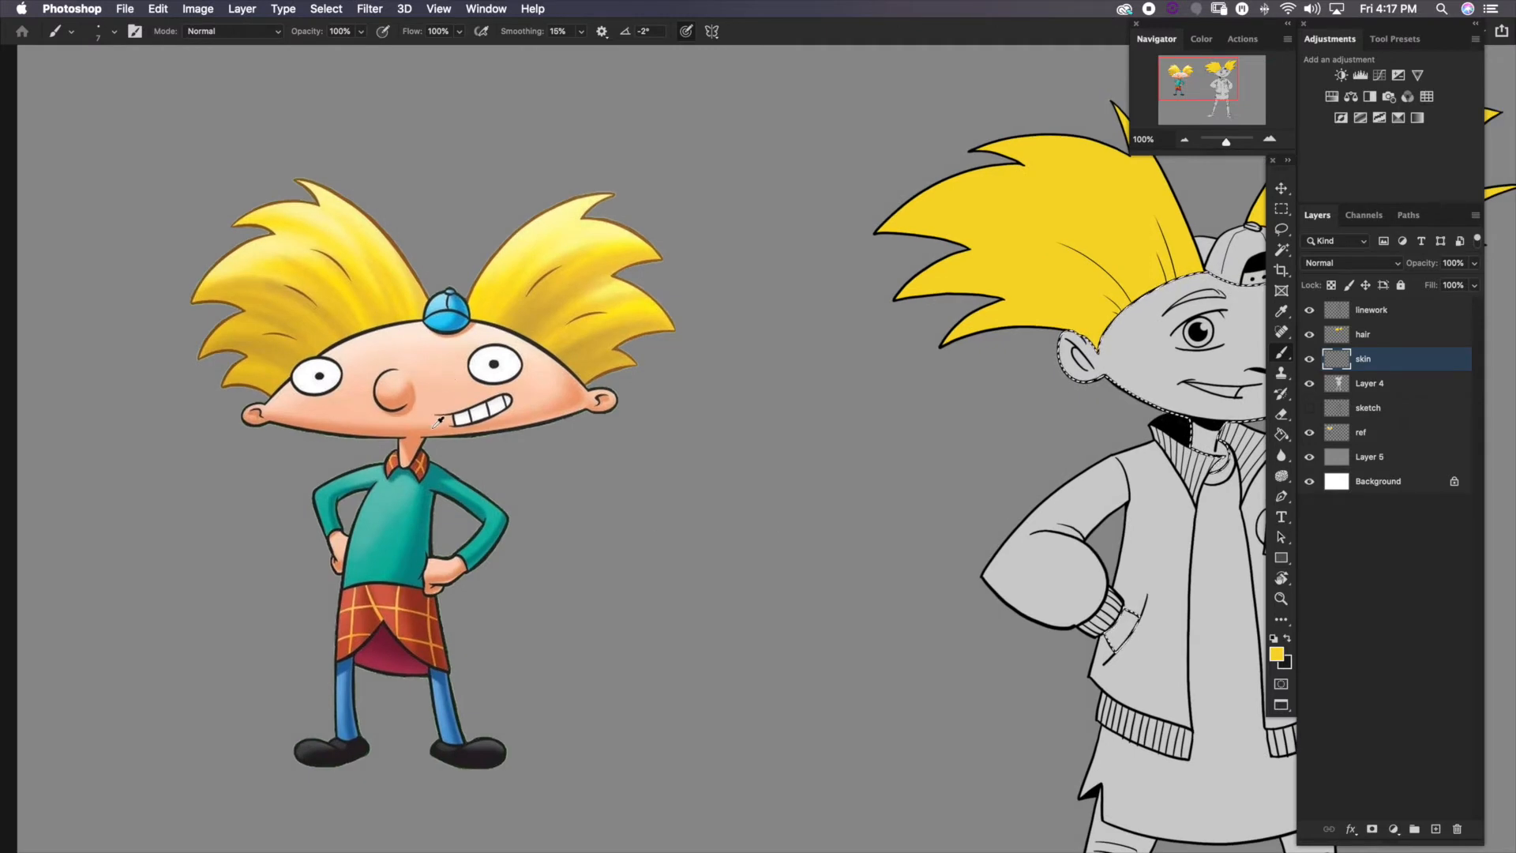
{"action": "left_click", "coordinate": [447, 386], "text": "alt"}
{"action": "left_click_drag", "start_coordinate": [1005, 508], "coordinate": [548, 540]}
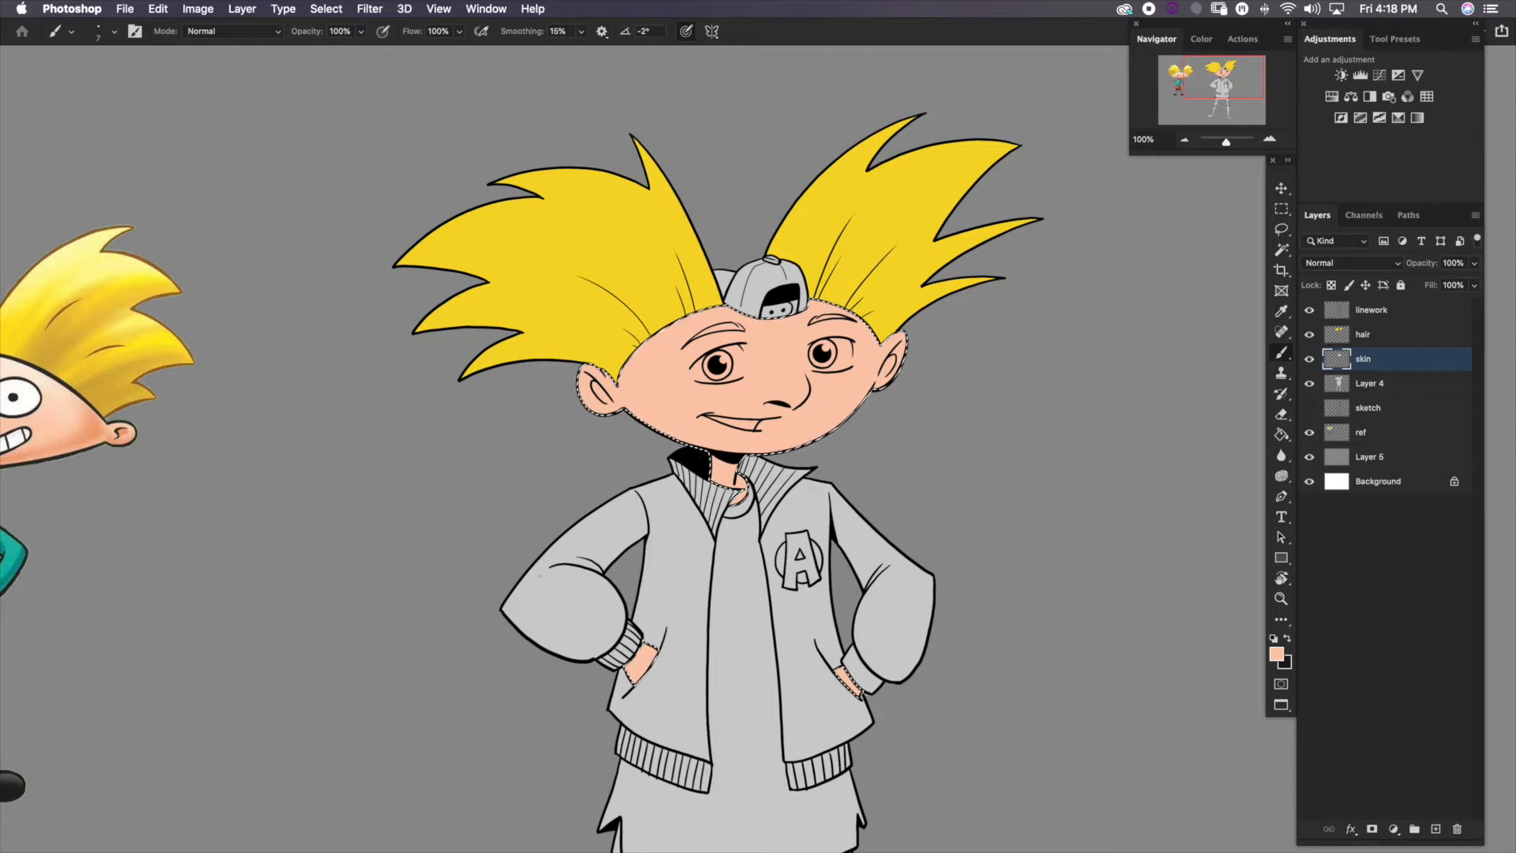
Create a layer named "eyes" directly above the skin layer
{"action": "left_click", "coordinate": [1435, 828]}
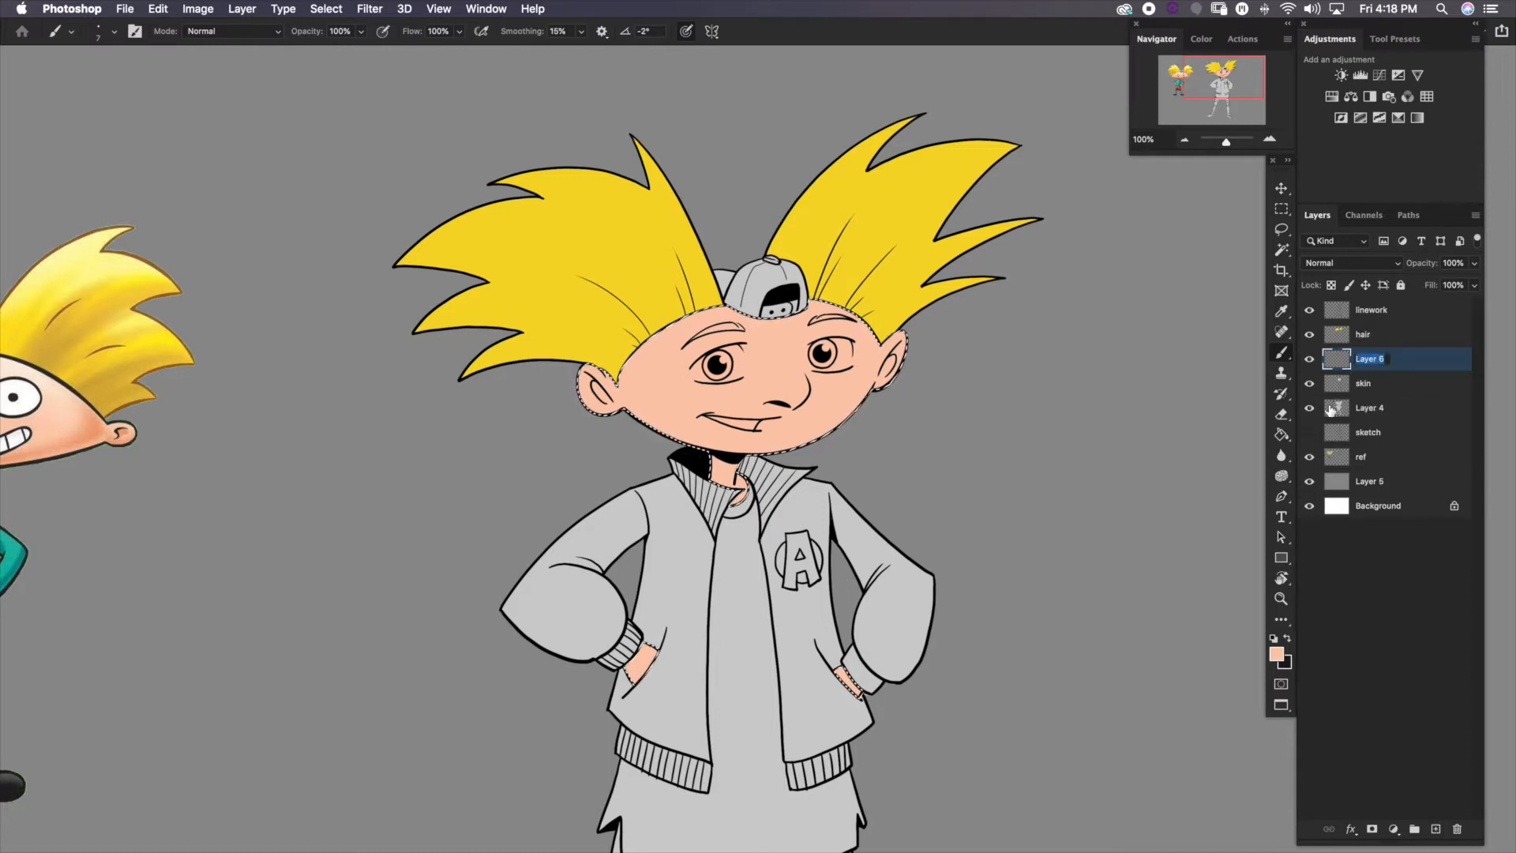
{"action": "type", "text": "eyes"}
{"action": "key", "text": "Return"}
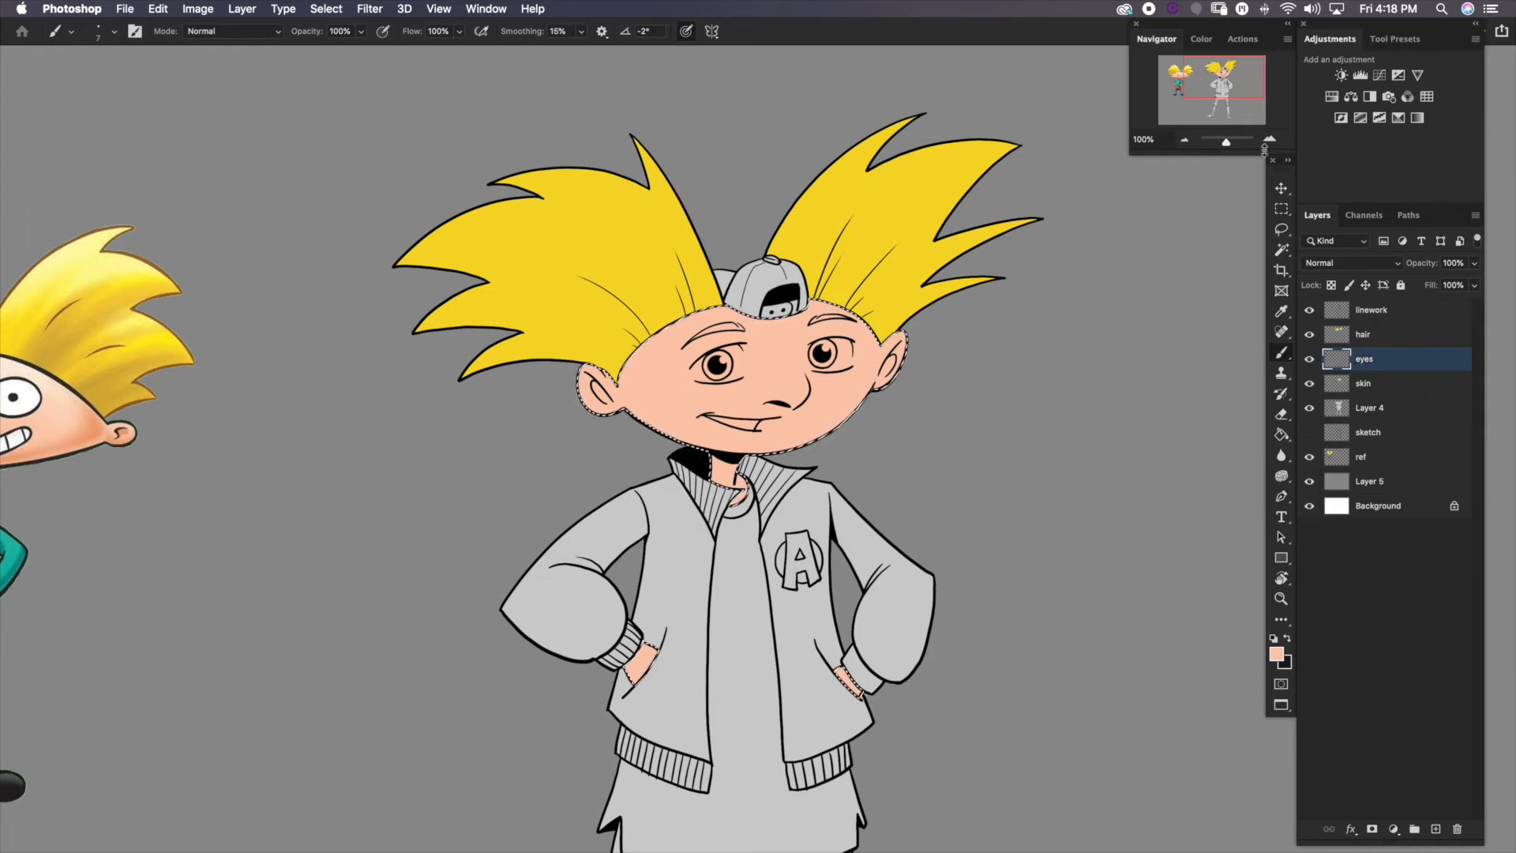
Clear the skin selection and lasso the whites of both eyes and the teeth on the eyes layer
{"action": "left_click", "coordinate": [1266, 142]}
{"action": "scroll", "coordinate": [870, 541], "scroll_direction": "up", "scroll_amount": 2}
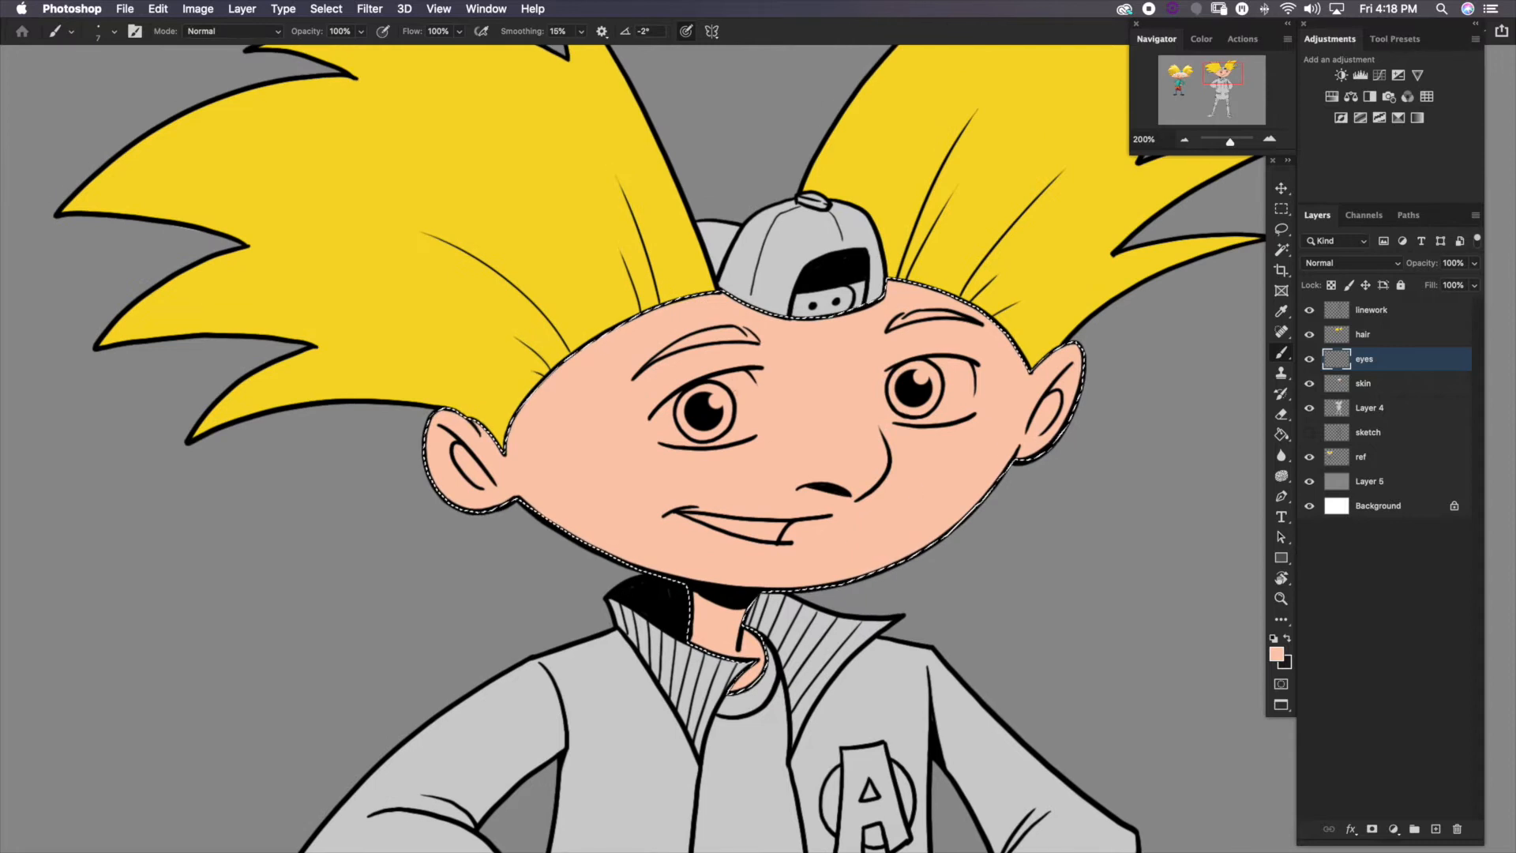
{"action": "key", "text": "super+d"}
{"action": "key", "text": "l"}
{"action": "mouse_move", "coordinate": [747, 370]}
{"action": "left_mouse_down"}
{"action": "mouse_move", "coordinate": [758, 442]}
{"action": "mouse_move", "coordinate": [748, 372]}
{"action": "left_mouse_up"}
{"action": "left_click_drag", "start_coordinate": [798, 481], "coordinate": [745, 525]}
{"action": "left_click_drag", "start_coordinate": [926, 408], "coordinate": [924, 412]}
Set the foreground to a light off-white, fill the selected eyes and teeth with it, and deselect
{"action": "key", "text": "super+1"}
{"action": "key", "text": "i"}
{"action": "left_click", "coordinate": [1276, 653]}
{"action": "left_click_drag", "start_coordinate": [558, 492], "coordinate": [557, 474]}
{"action": "left_click", "coordinate": [910, 451]}
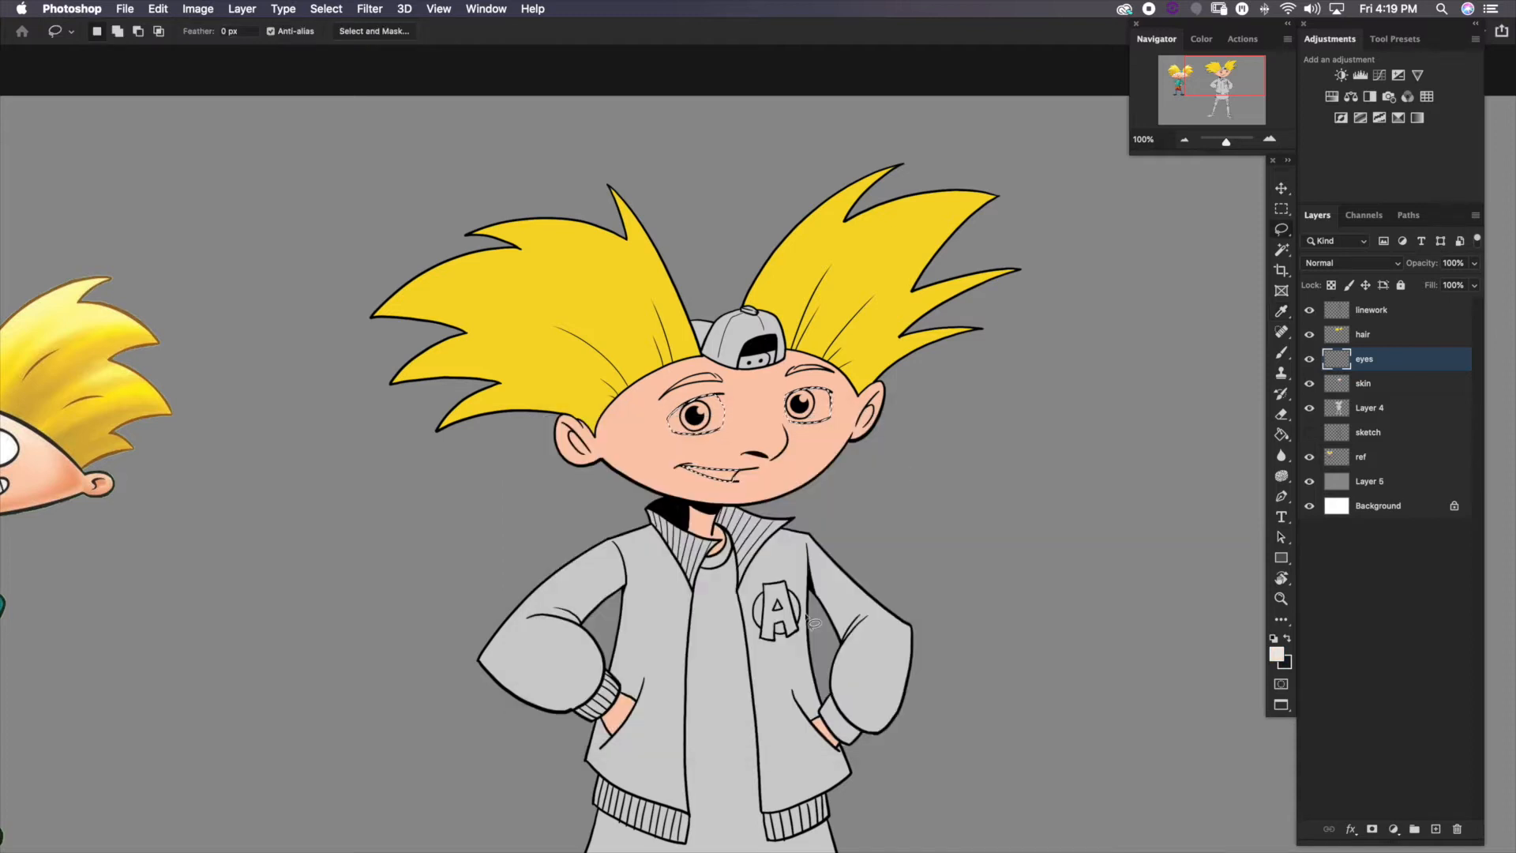
{"action": "key", "text": "alt+BackSpace"}
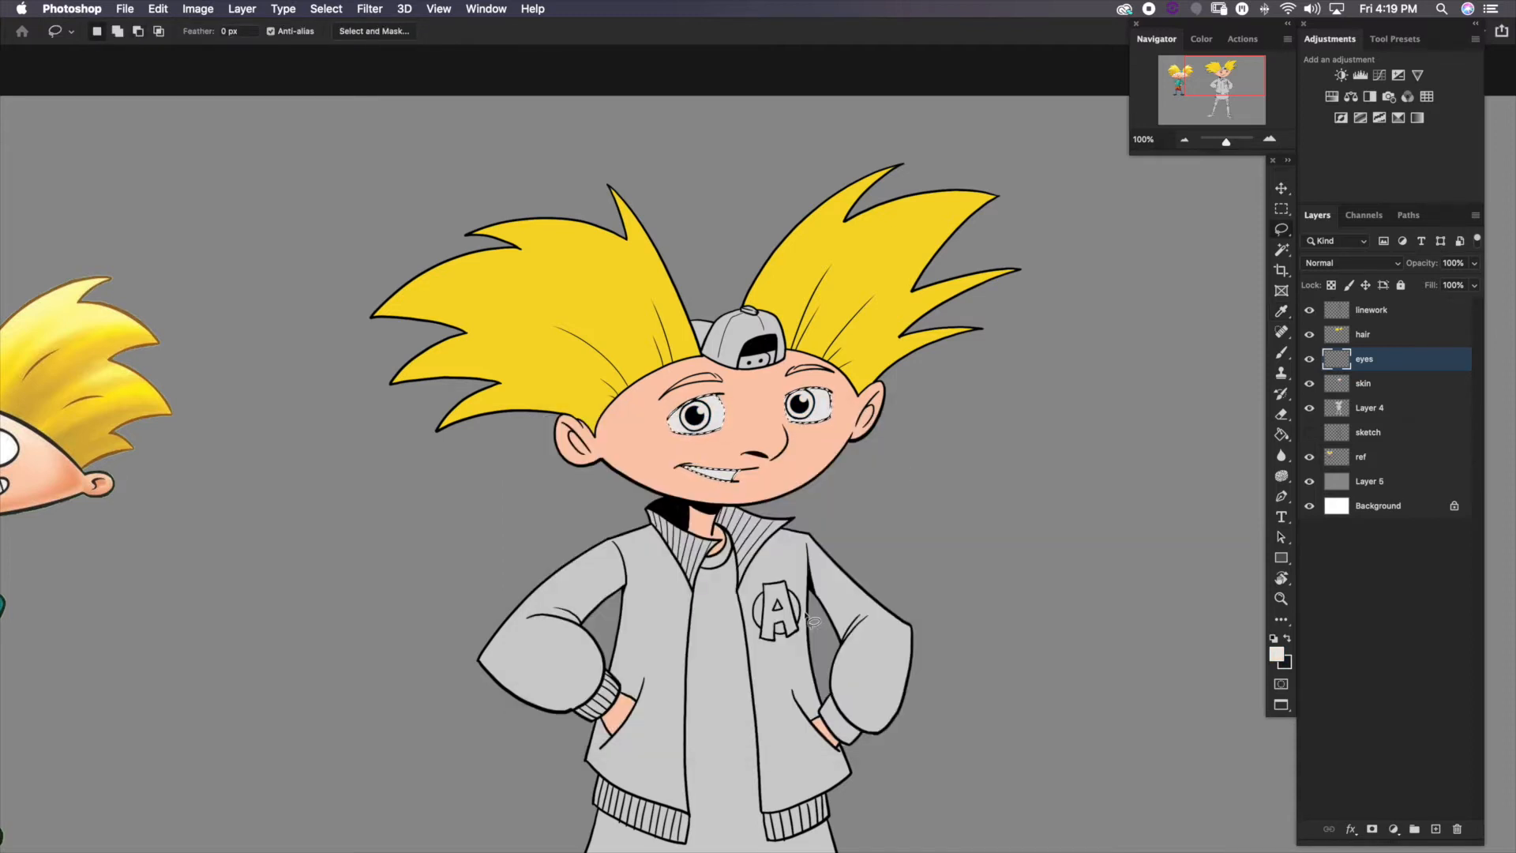
{"action": "key", "text": "super+d"}
Lasso both eyebrows on the hair layer
{"action": "left_click", "coordinate": [1374, 337]}
{"action": "left_click", "coordinate": [1269, 138]}
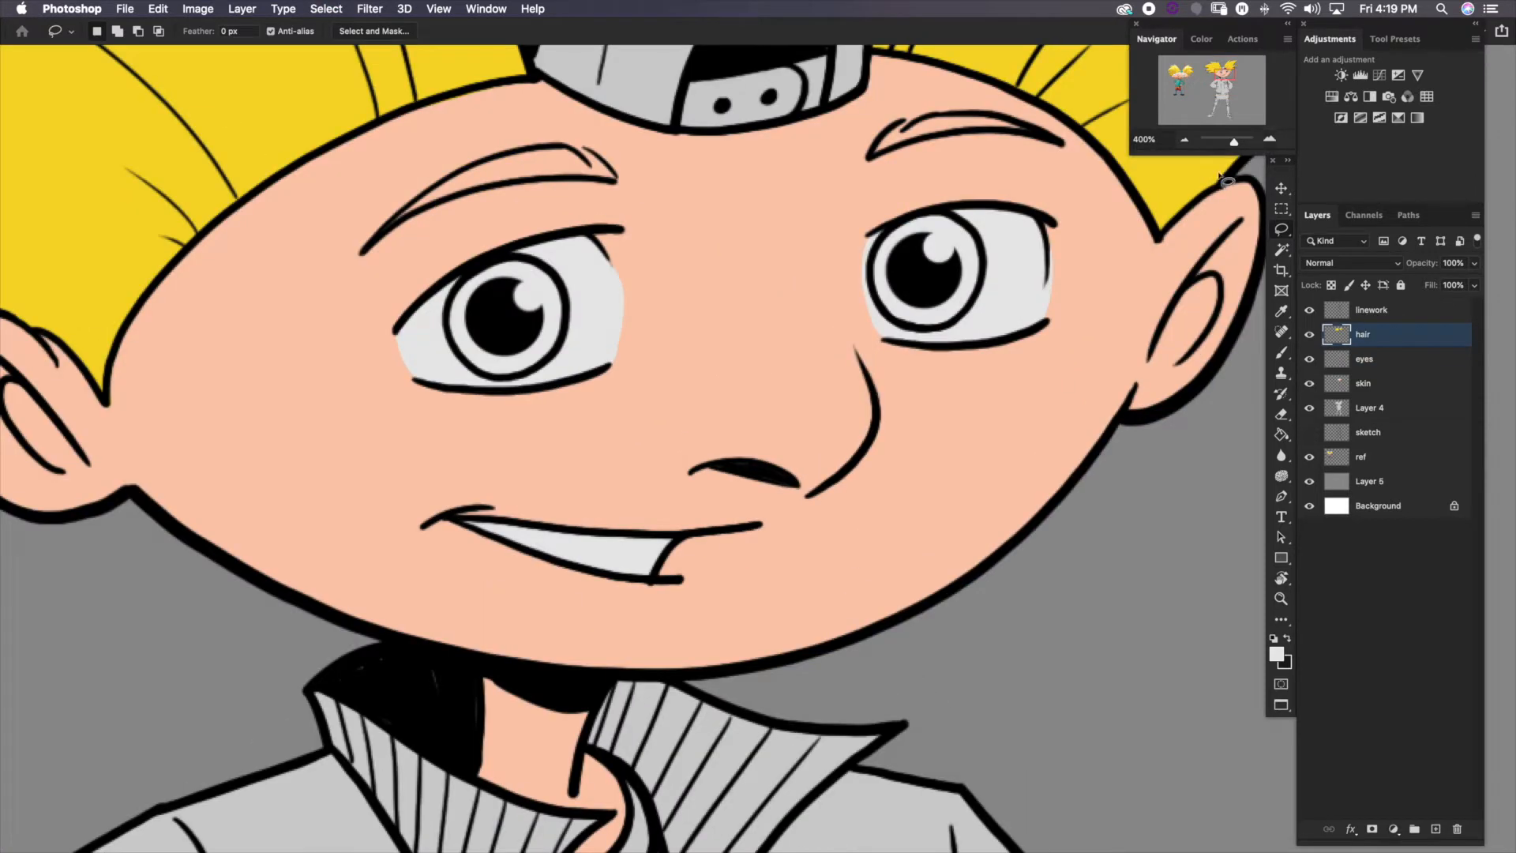
{"action": "mouse_move", "coordinate": [667, 430]}
{"action": "left_mouse_down"}
{"action": "mouse_move", "coordinate": [822, 711]}
{"action": "mouse_move", "coordinate": [828, 505]}
{"action": "mouse_move", "coordinate": [802, 450]}
{"action": "mouse_move", "coordinate": [663, 433]}
{"action": "mouse_move", "coordinate": [700, 474]}
{"action": "mouse_move", "coordinate": [983, 456]}
{"action": "mouse_move", "coordinate": [792, 474]}
{"action": "left_mouse_up"}
{"action": "scroll", "coordinate": [804, 478], "scroll_direction": "right", "scroll_amount": 5}
{"action": "left_click", "coordinate": [1184, 139]}
Sample the hair yellow, darken it to brown #a4832a, fill the selected eyebrows with it, and deselect
{"action": "left_click", "coordinate": [1281, 353]}
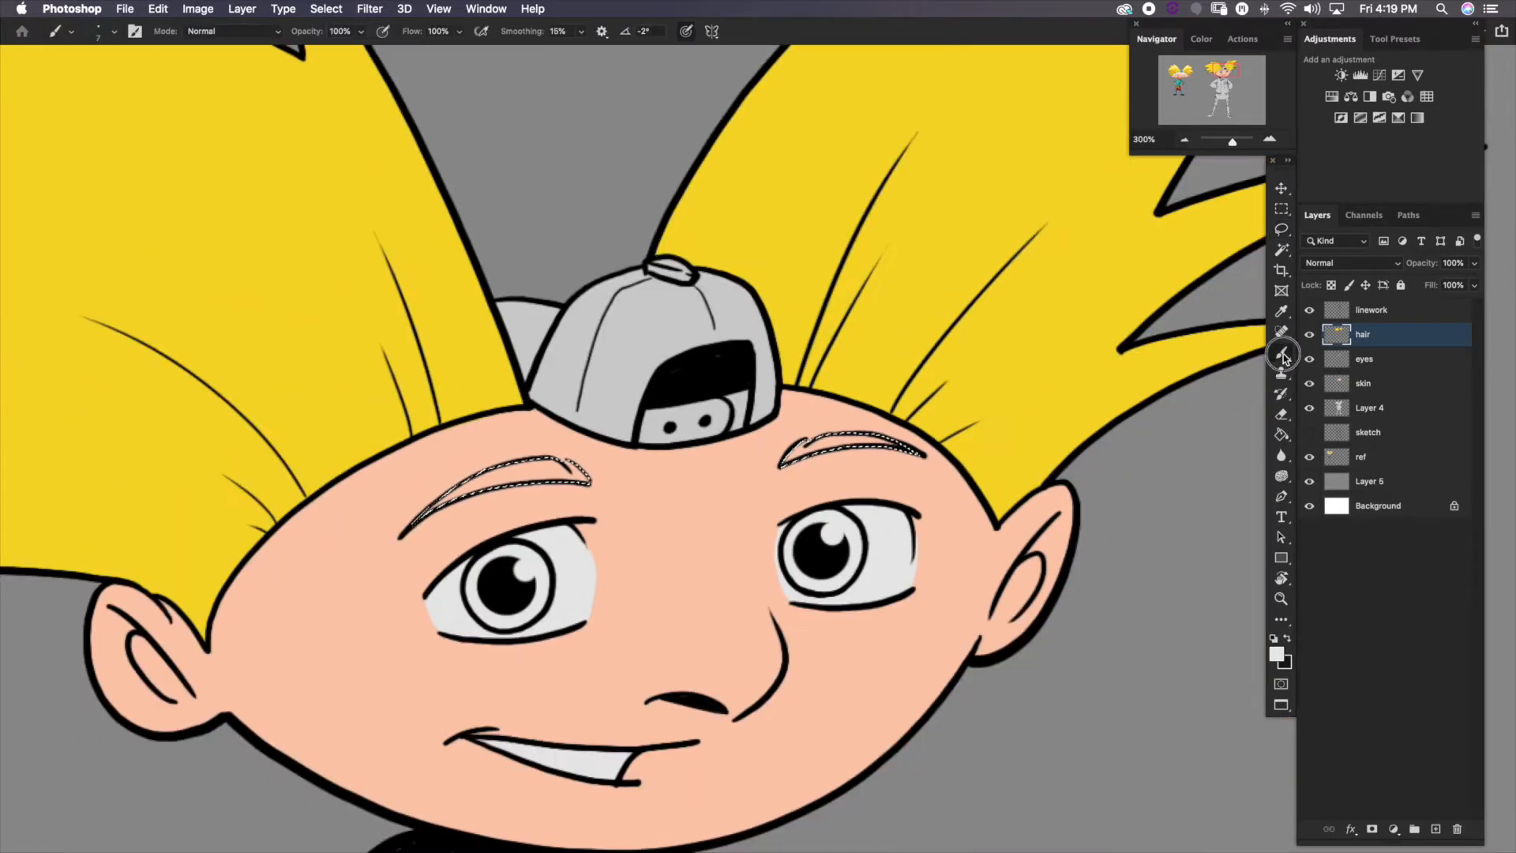
{"action": "left_click", "coordinate": [1018, 391], "text": "alt"}
{"action": "left_click_drag", "start_coordinate": [775, 592], "coordinate": [772, 461]}
{"action": "left_click", "coordinate": [1276, 654]}
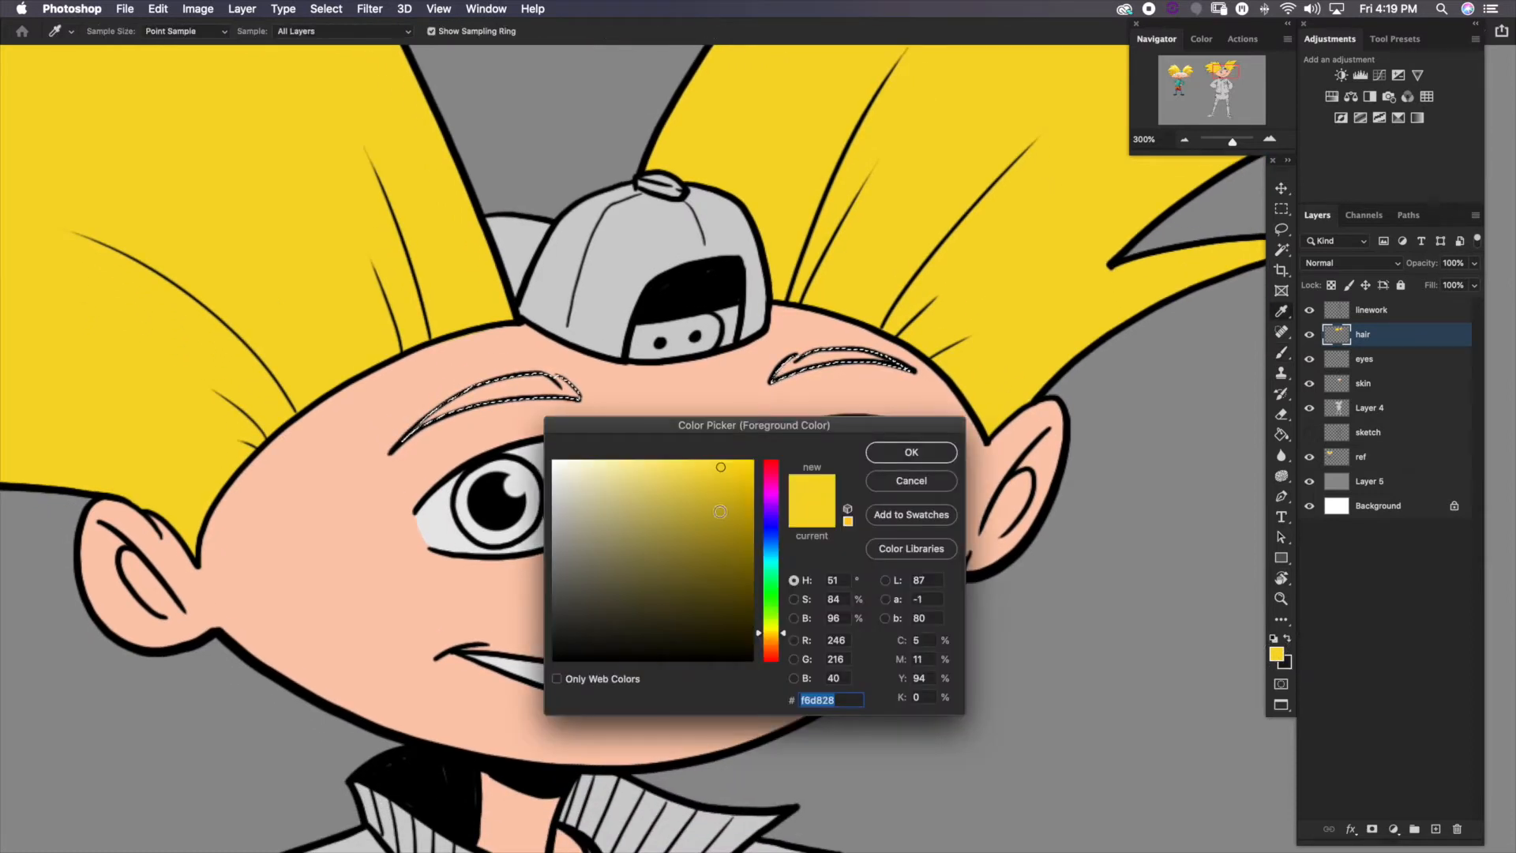
{"action": "left_click", "coordinate": [702, 531]}
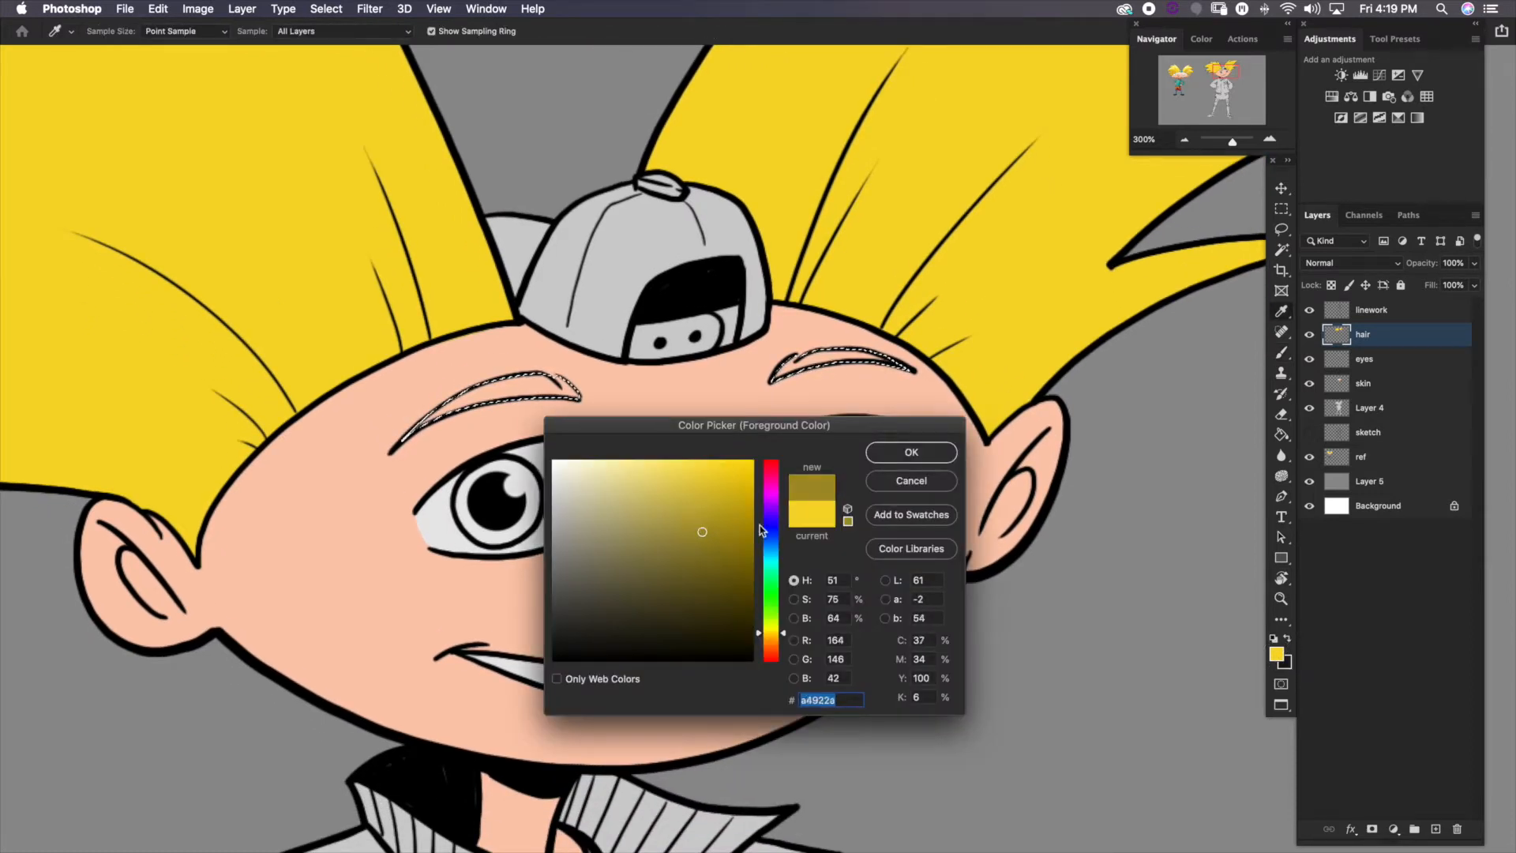
{"action": "left_click_drag", "start_coordinate": [758, 632], "coordinate": [758, 637]}
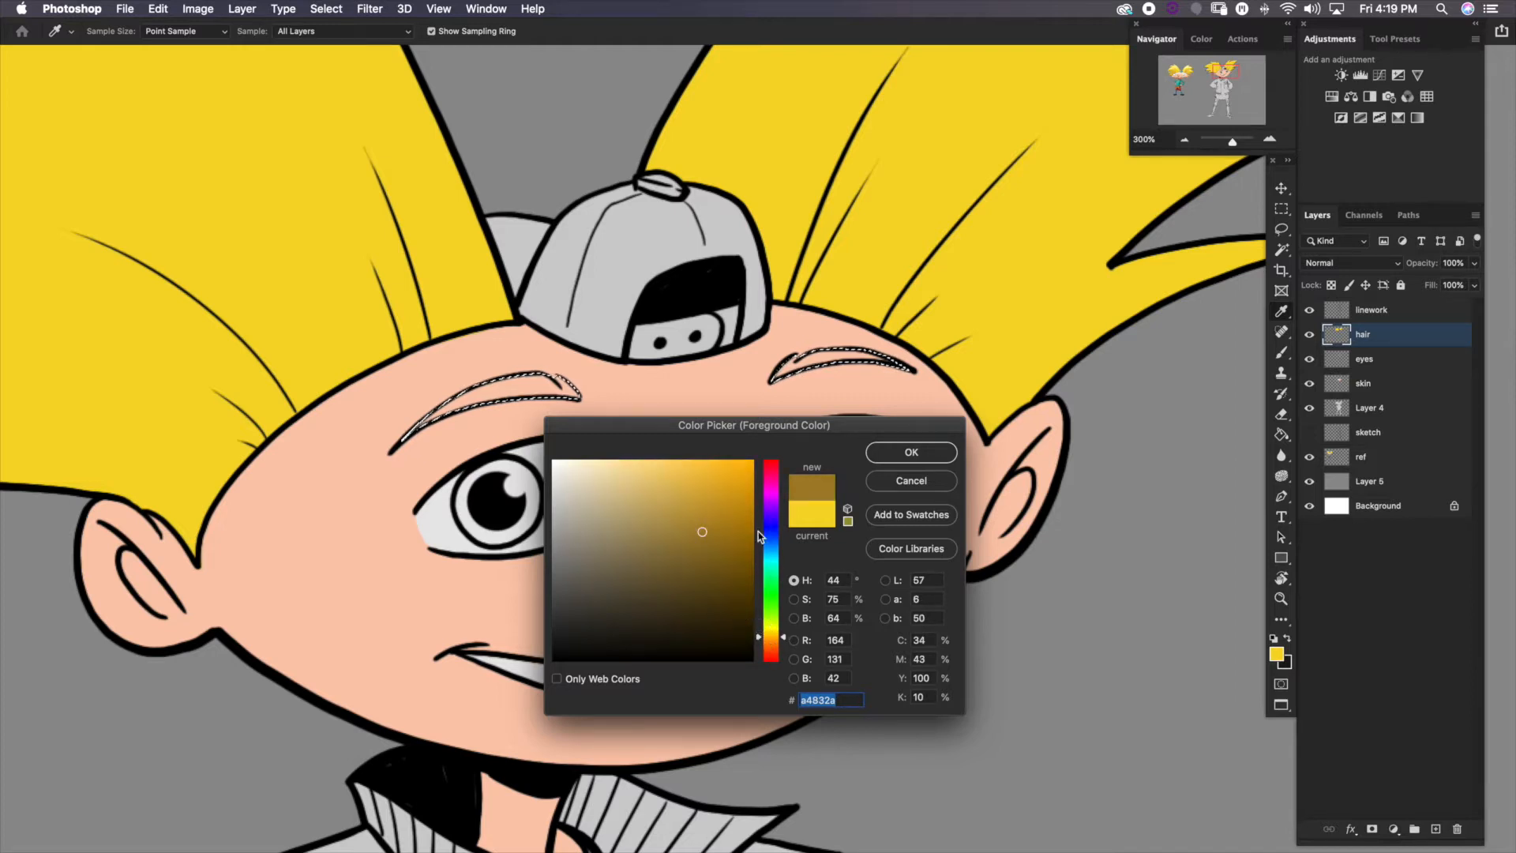
{"action": "left_click", "coordinate": [889, 456]}
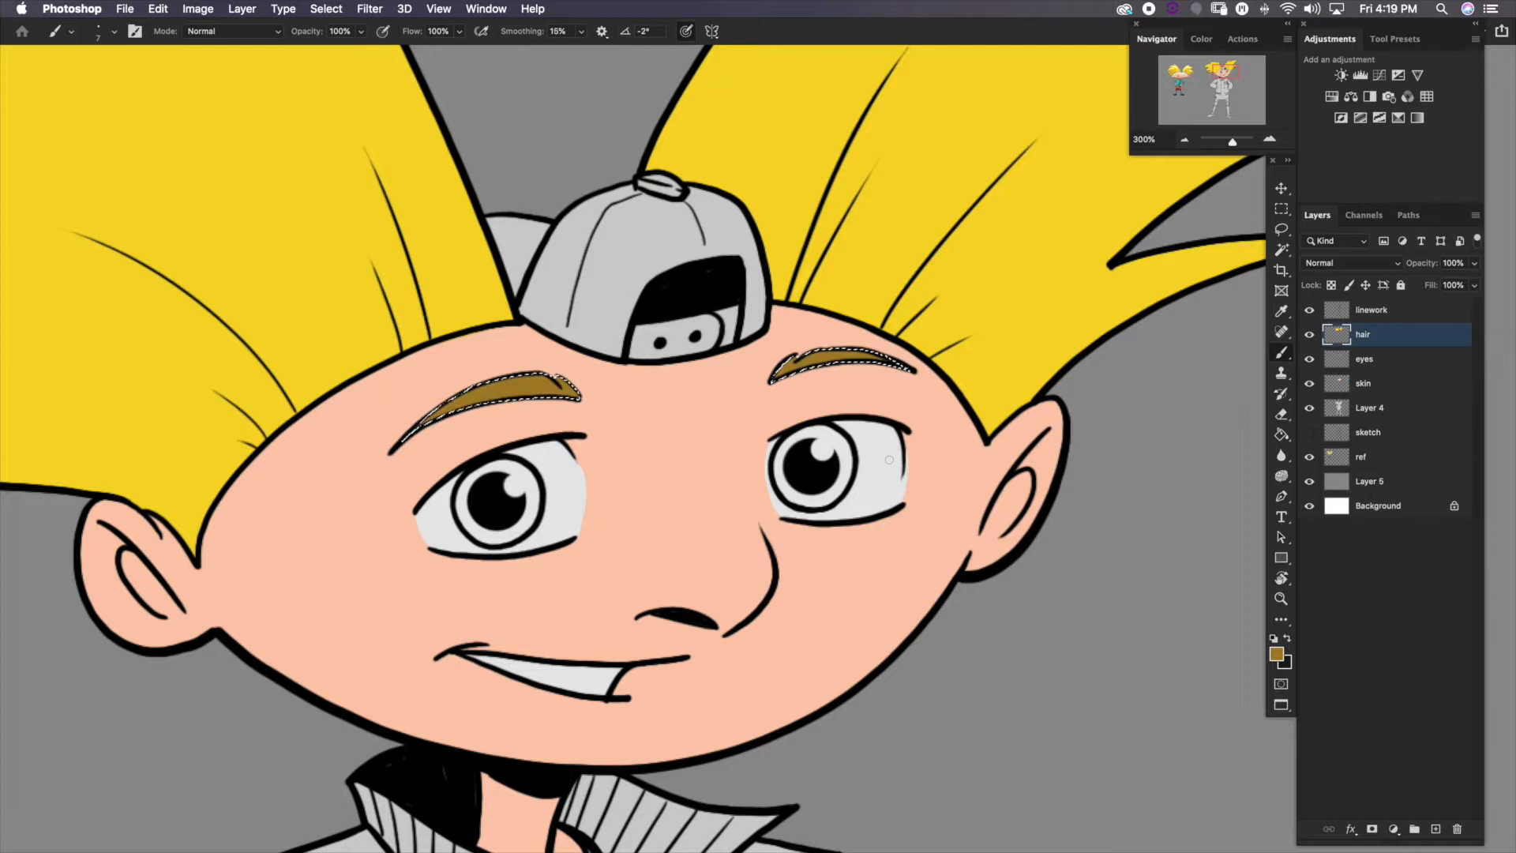
{"action": "key", "text": "super+d"}
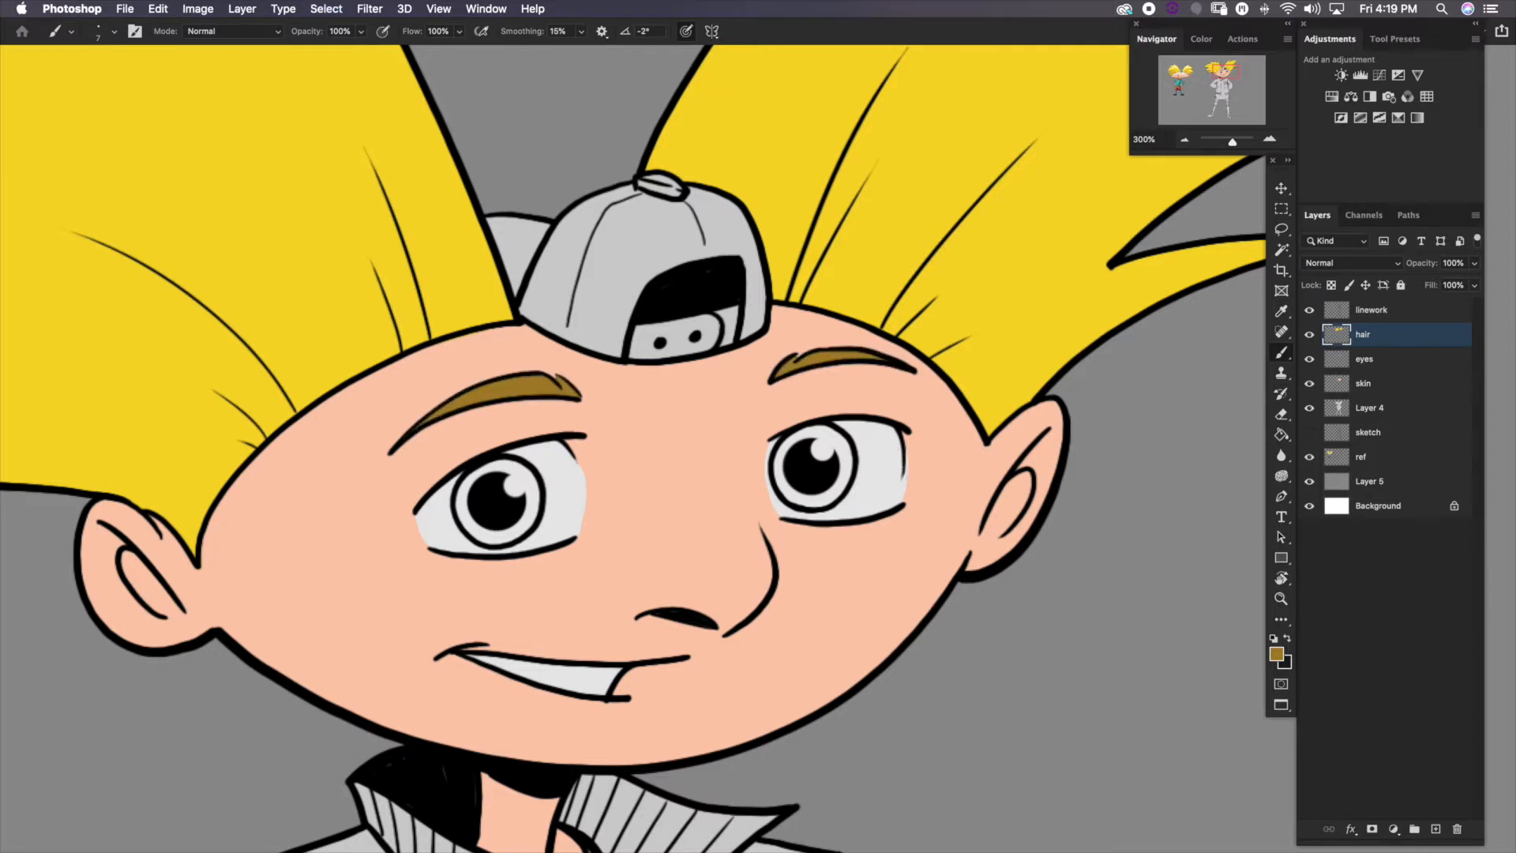
Create a layer named "iris" directly above the eyes layer
{"action": "left_click", "coordinate": [1186, 140]}
{"action": "left_click_drag", "start_coordinate": [876, 543], "coordinate": [797, 608]}
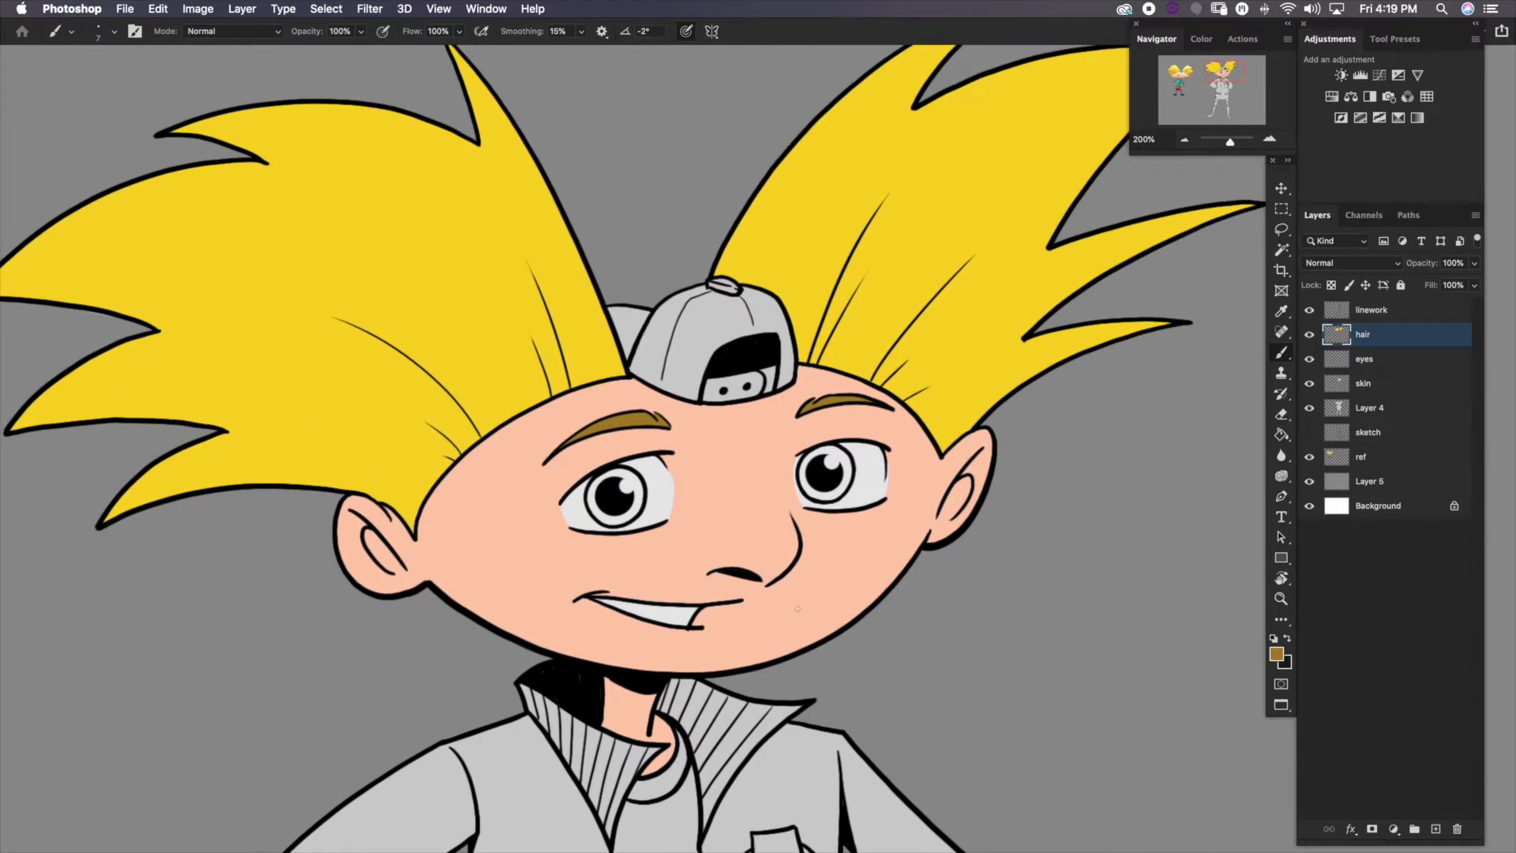
{"action": "left_click", "coordinate": [1373, 369]}
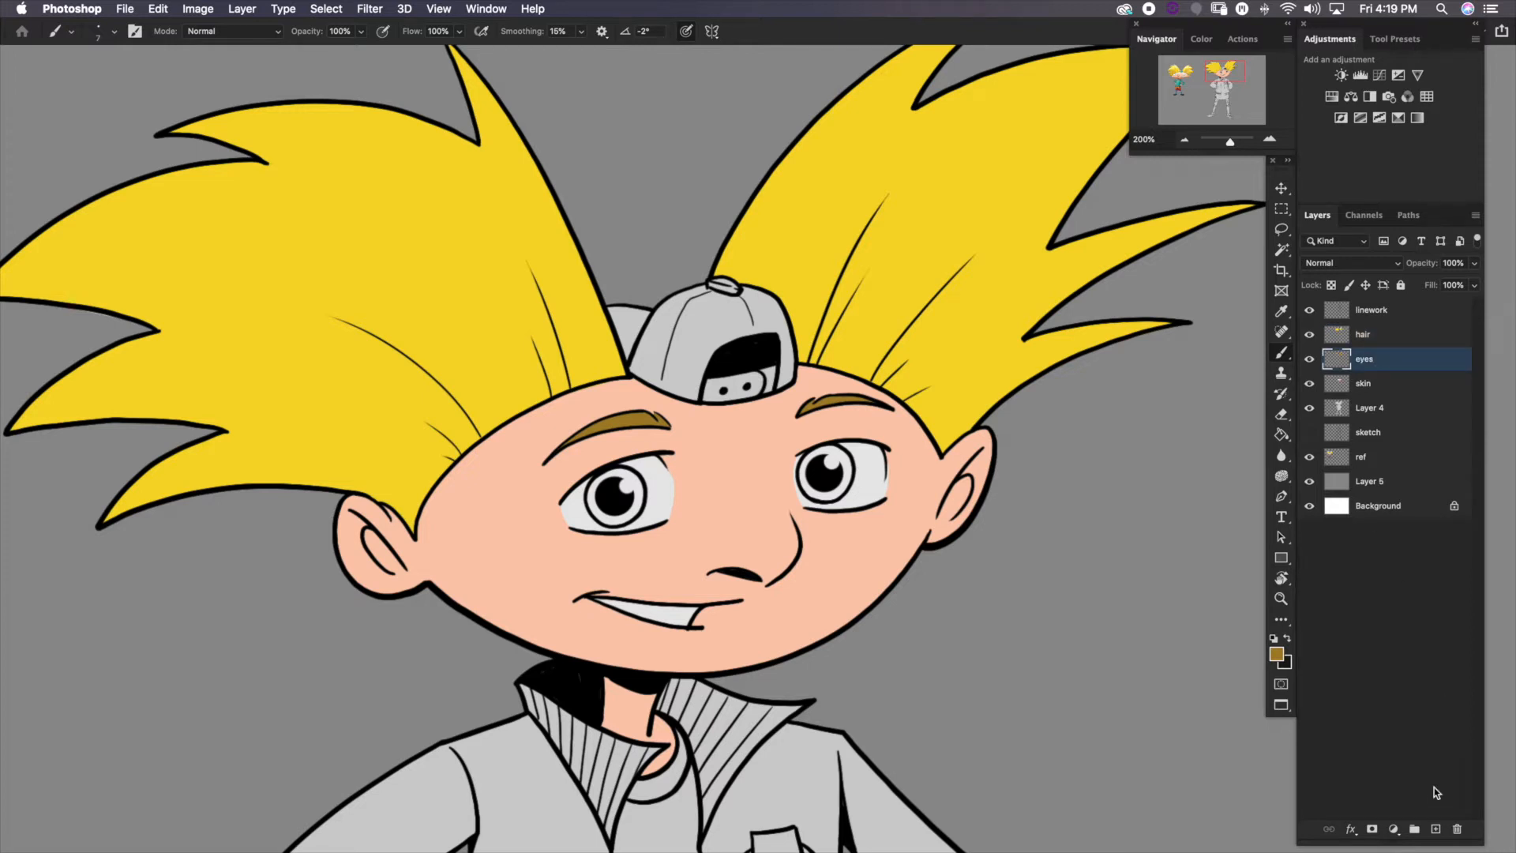
{"action": "left_click", "coordinate": [1437, 828]}
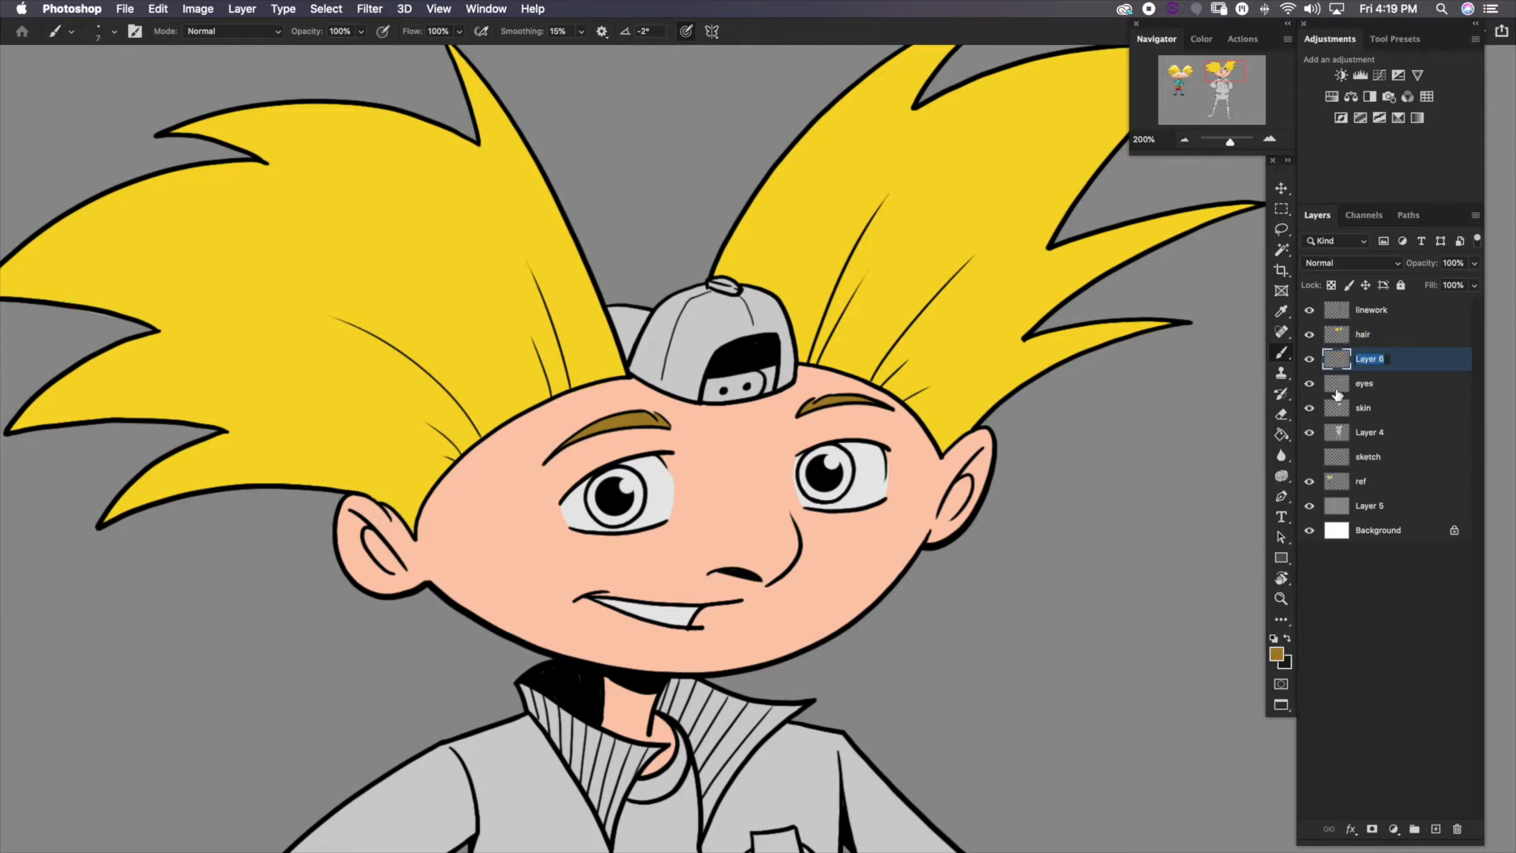
{"action": "type", "text": "r"}
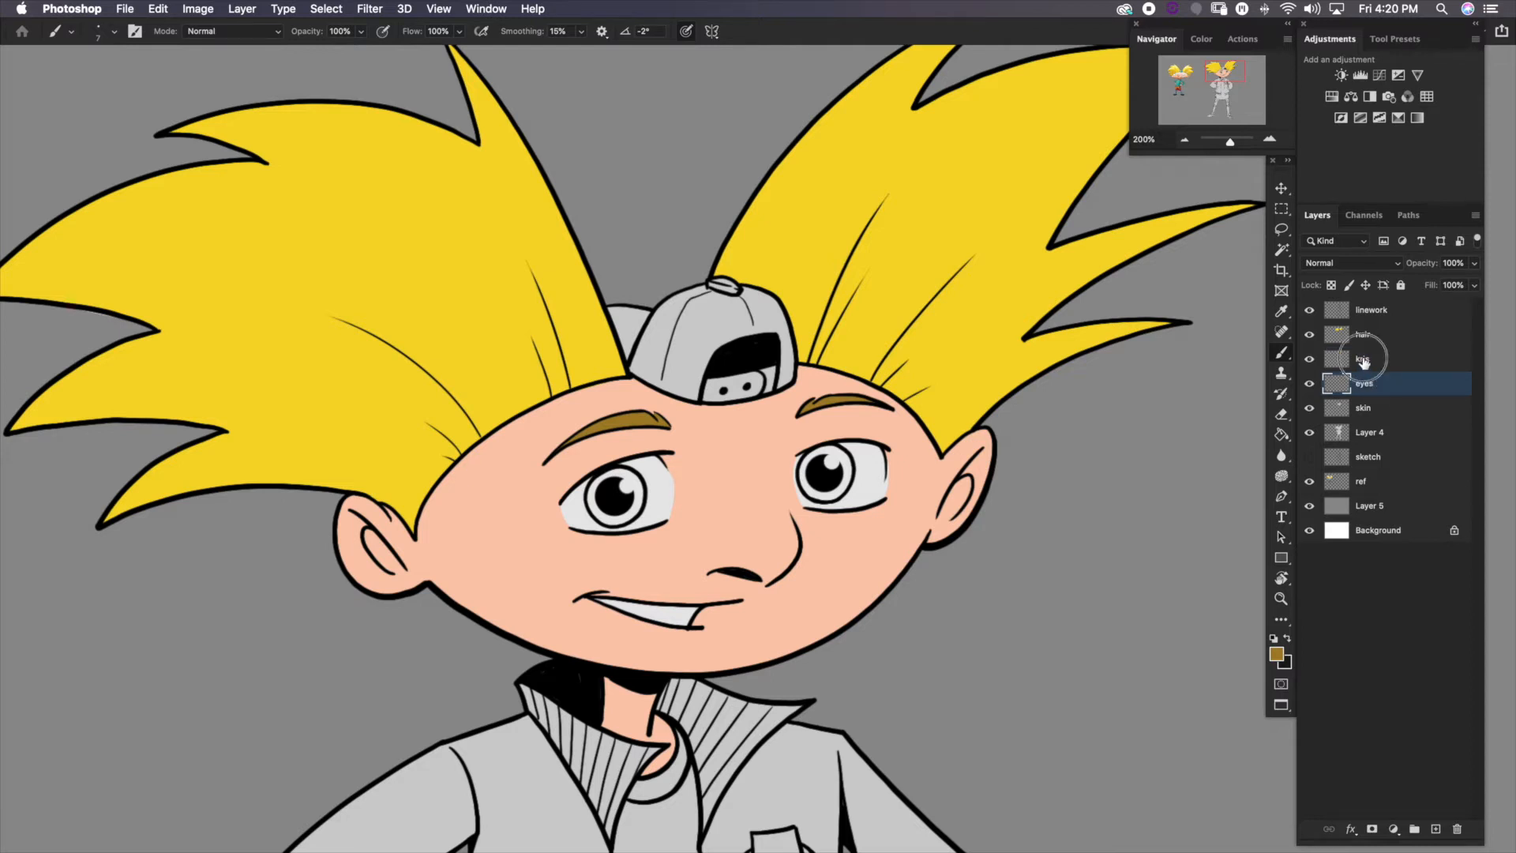
{"action": "double_click", "coordinate": [1362, 360]}
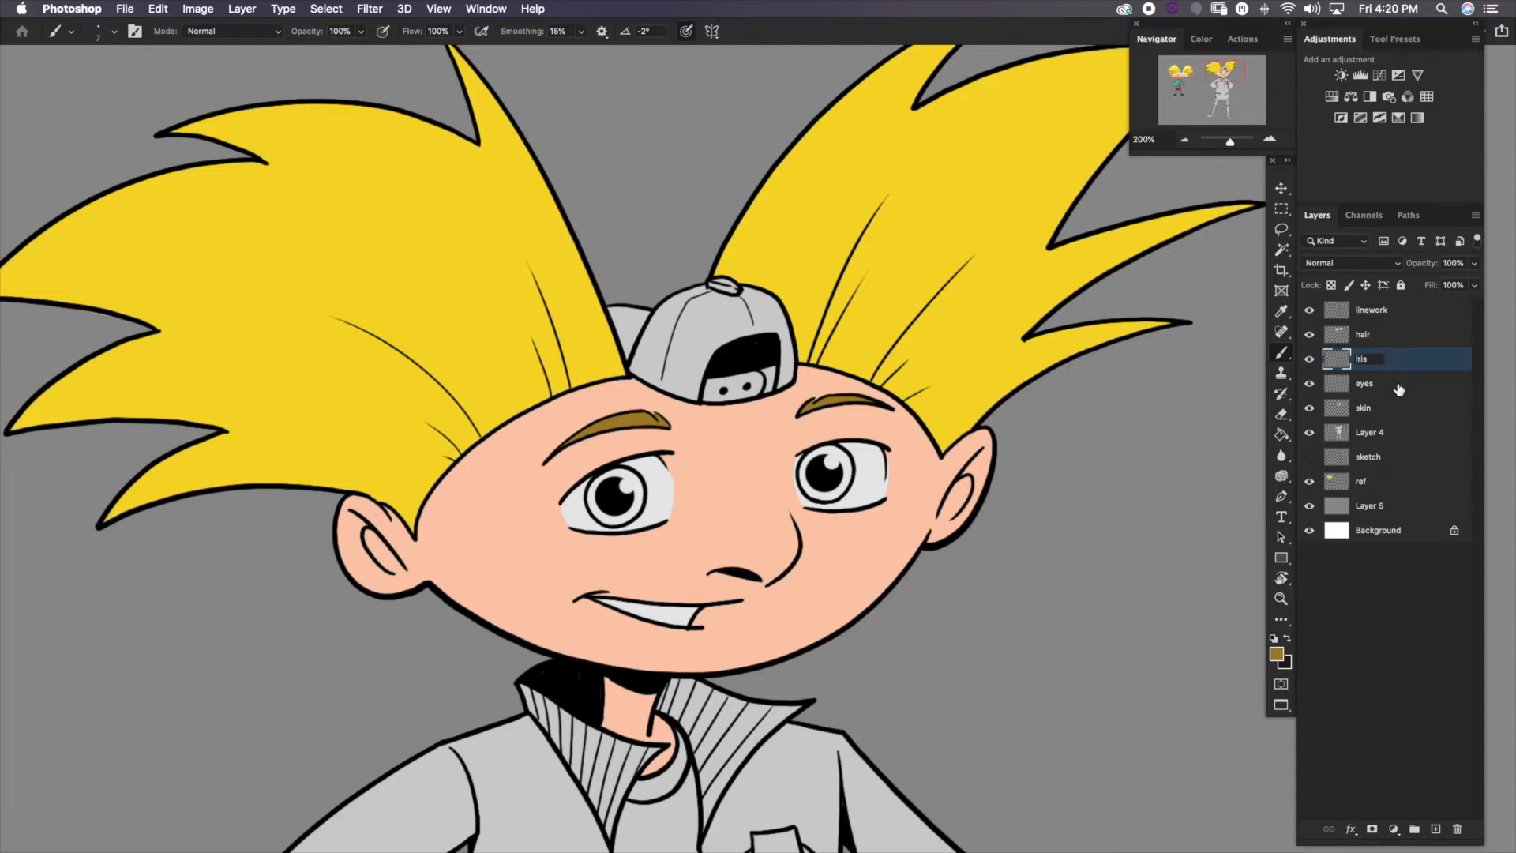
{"action": "key", "text": "Return"}
Lasso the circular irises of both eyes on the iris layer
{"action": "left_click", "coordinate": [1269, 139]}
{"action": "left_click", "coordinate": [1269, 140]}
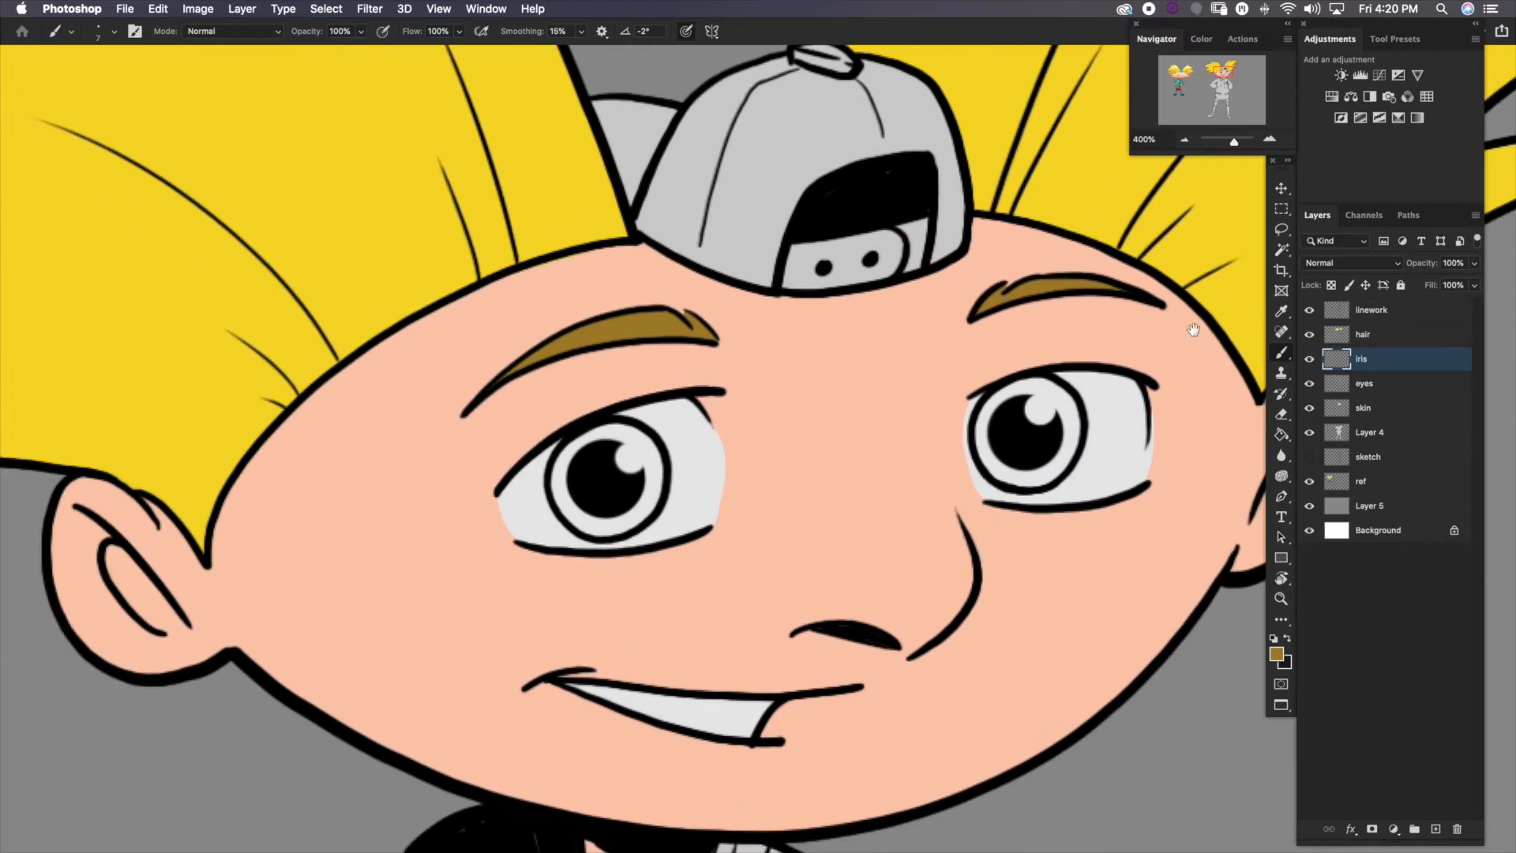
{"action": "left_click", "coordinate": [1281, 230]}
{"action": "mouse_move", "coordinate": [1055, 382]}
{"action": "left_mouse_down"}
{"action": "mouse_move", "coordinate": [1013, 369]}
{"action": "mouse_move", "coordinate": [976, 402]}
{"action": "mouse_move", "coordinate": [971, 444]}
{"action": "mouse_move", "coordinate": [997, 485]}
{"action": "mouse_move", "coordinate": [1035, 496]}
{"action": "mouse_move", "coordinate": [1071, 476]}
{"action": "mouse_move", "coordinate": [1085, 433]}
{"action": "mouse_move", "coordinate": [1057, 379]}
{"action": "left_mouse_up"}
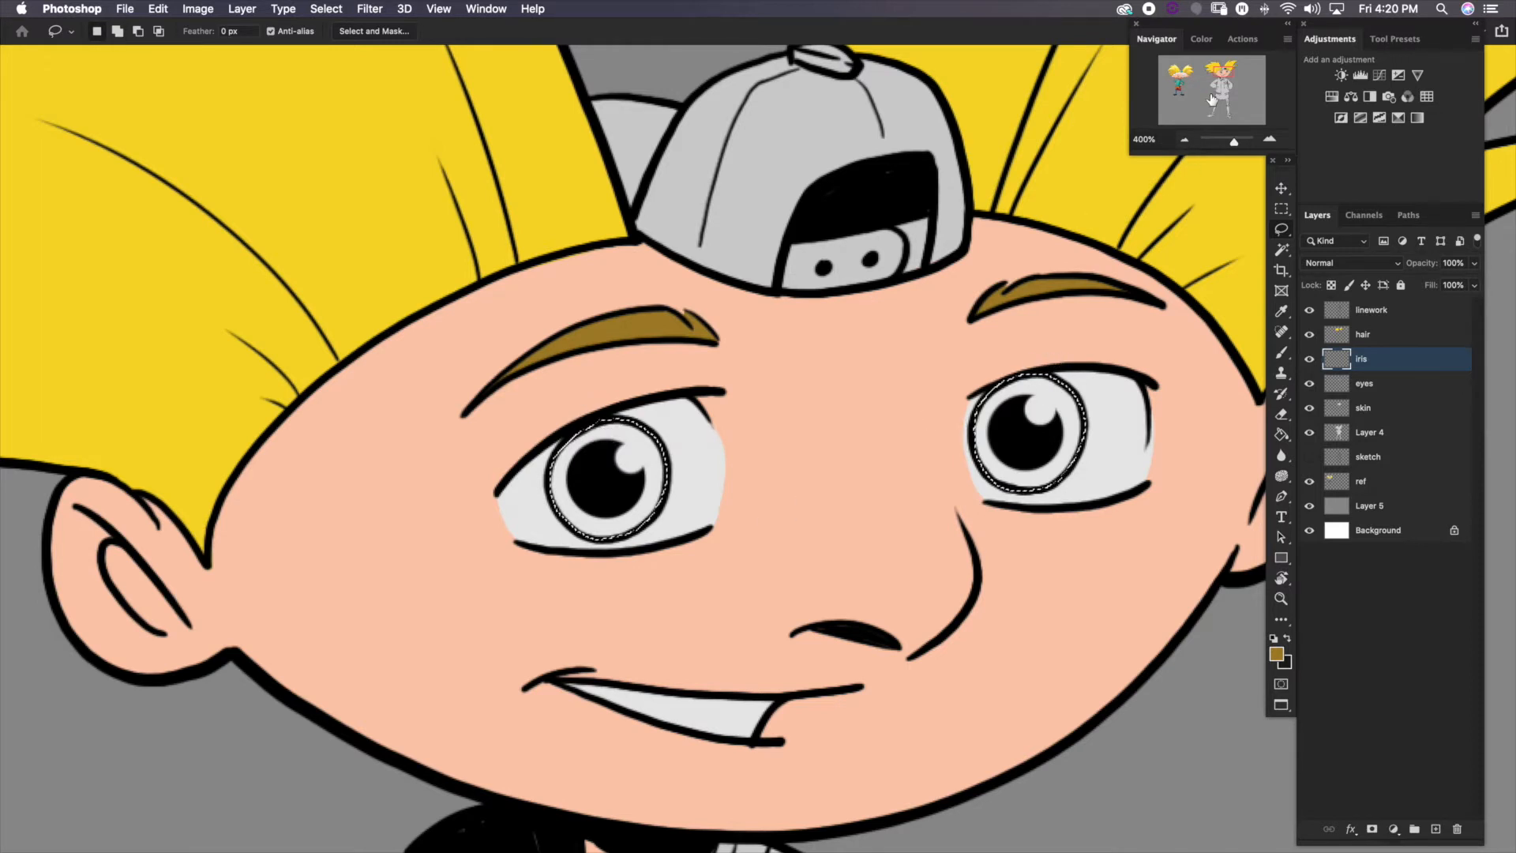
Compare the reference character's eyes and colouring with the redesigned face to decide on an iris colour
{"action": "left_click_drag", "start_coordinate": [1213, 98], "coordinate": [1185, 73]}
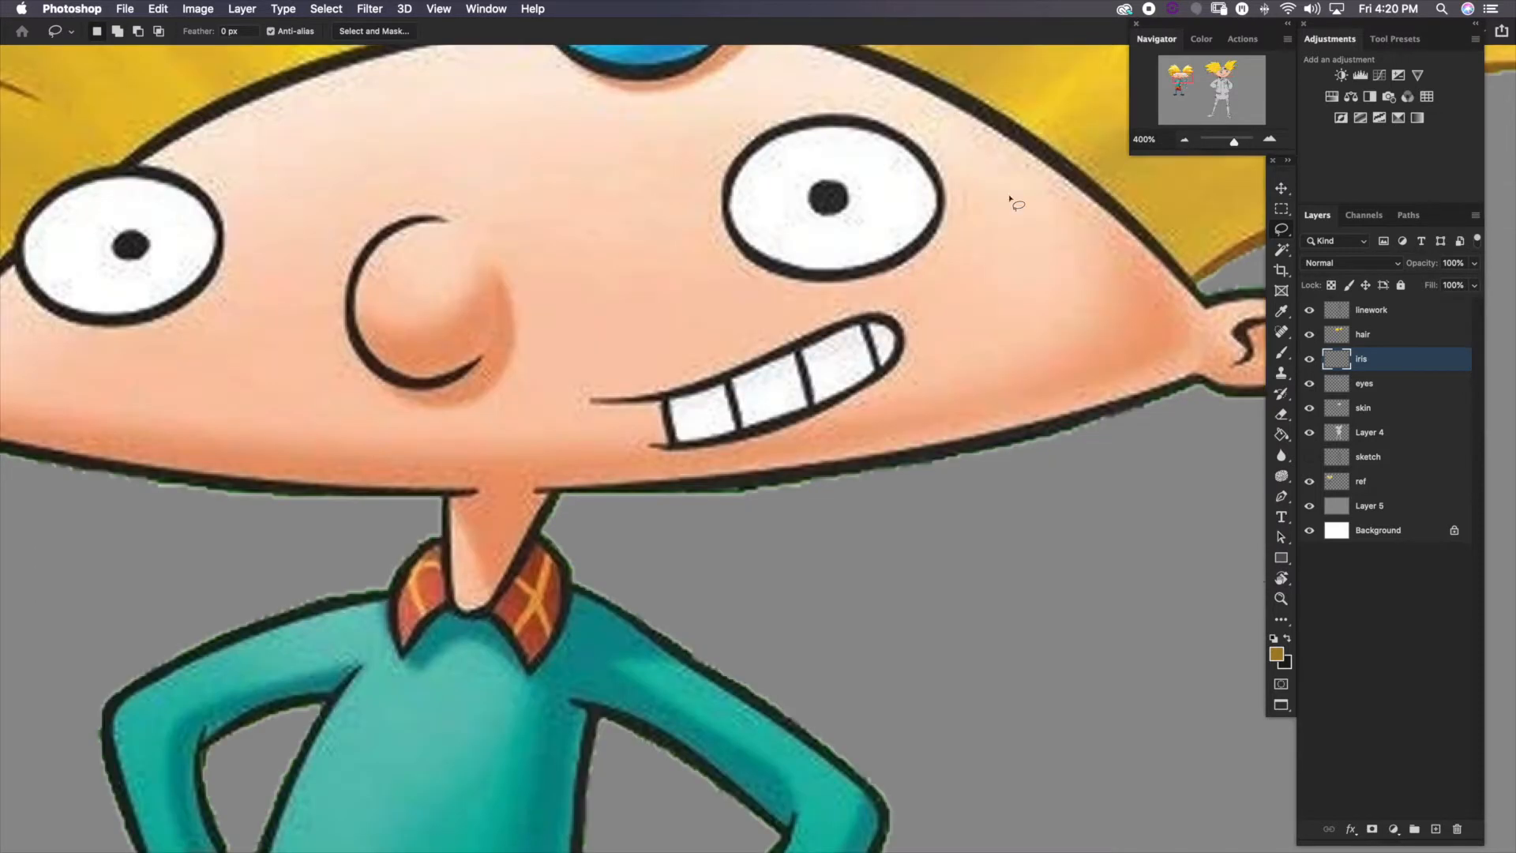
{"action": "key", "text": "super+minus"}
{"action": "key", "text": "super+minus"}
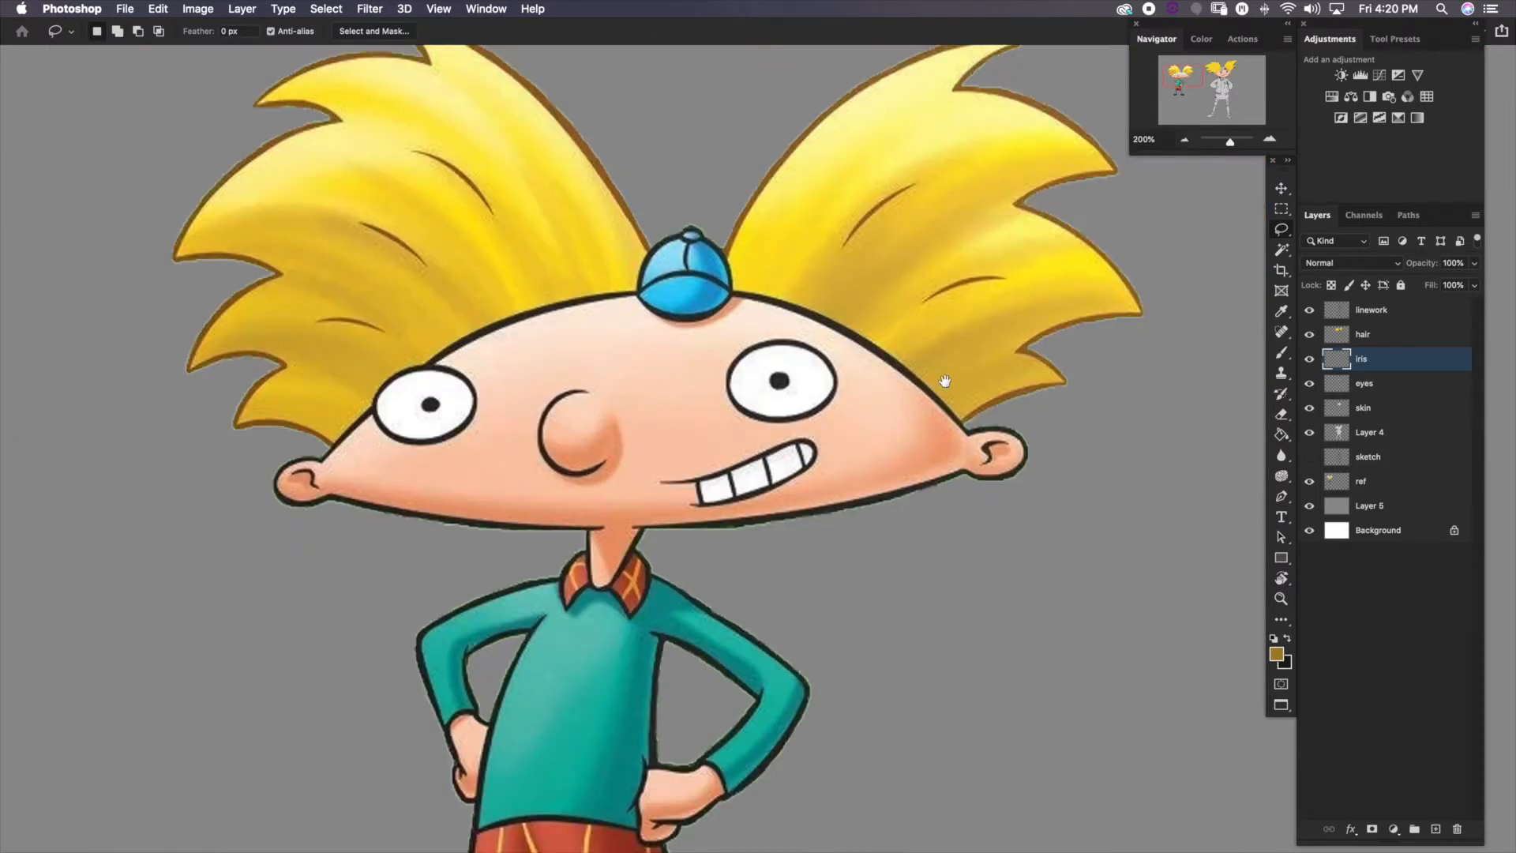
{"action": "left_click", "coordinate": [1183, 142]}
{"action": "scroll", "coordinate": [978, 474], "scroll_direction": "right", "scroll_amount": 10}
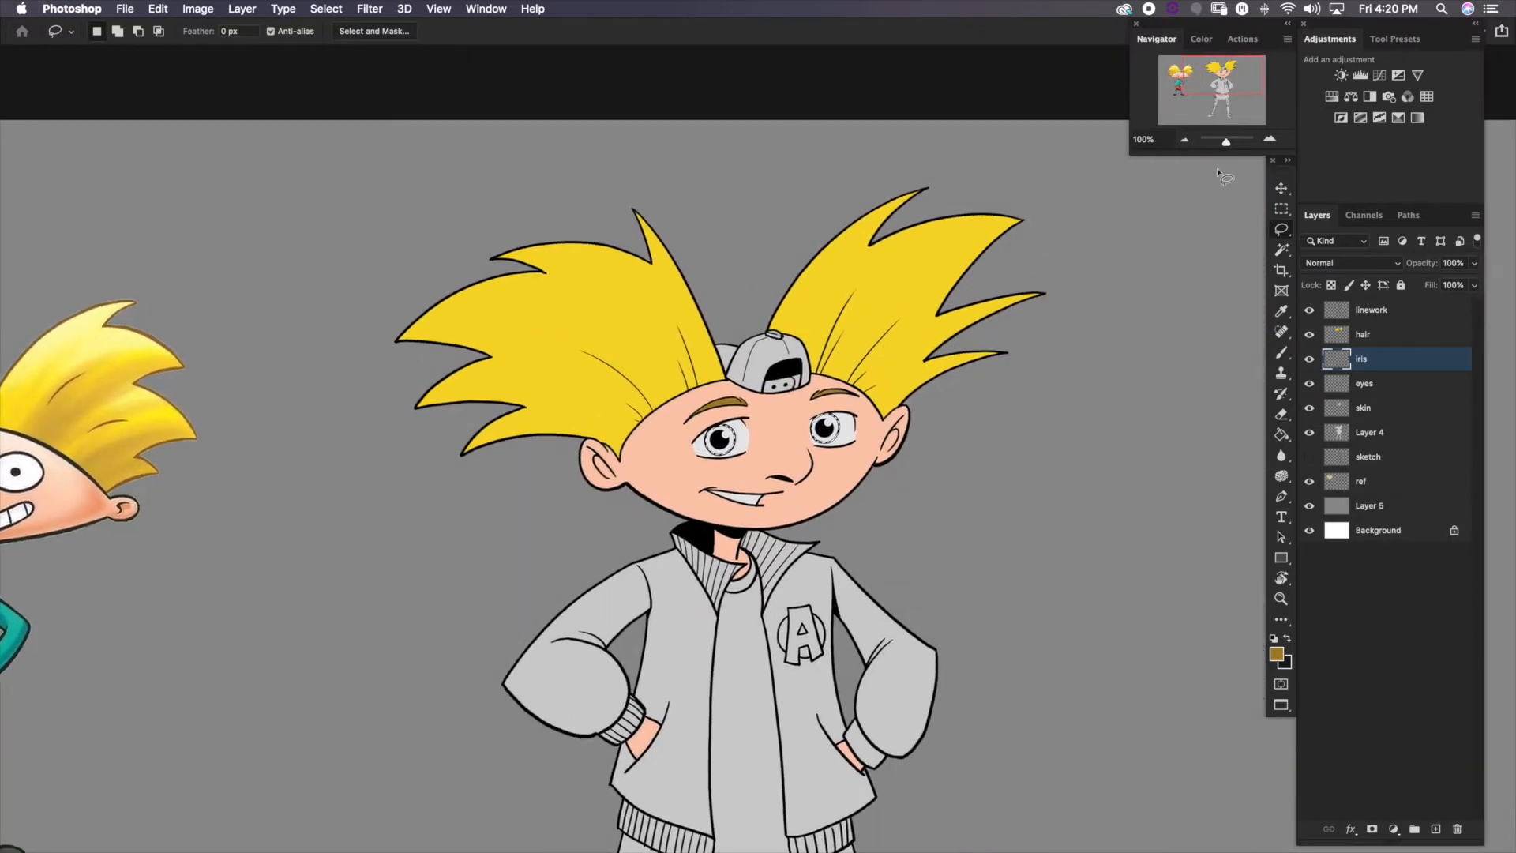
{"action": "left_click", "coordinate": [1269, 139]}
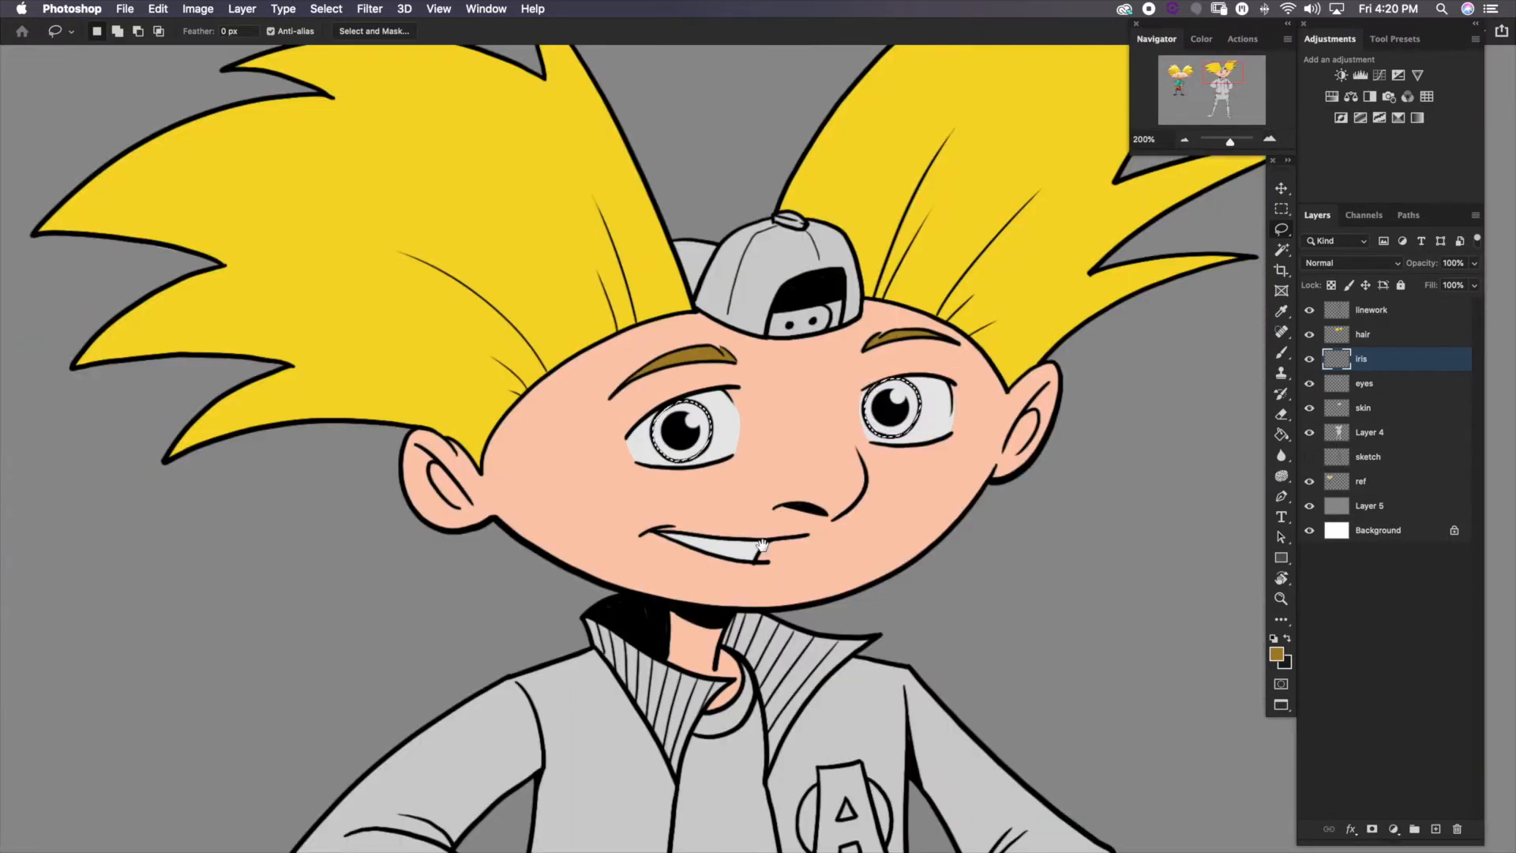
{"action": "scroll", "coordinate": [626, 431], "scroll_direction": "down", "scroll_amount": 5}
{"action": "scroll", "coordinate": [626, 431], "scroll_direction": "left", "scroll_amount": 5}
{"action": "left_click_drag", "start_coordinate": [627, 431], "coordinate": [377, 697]}
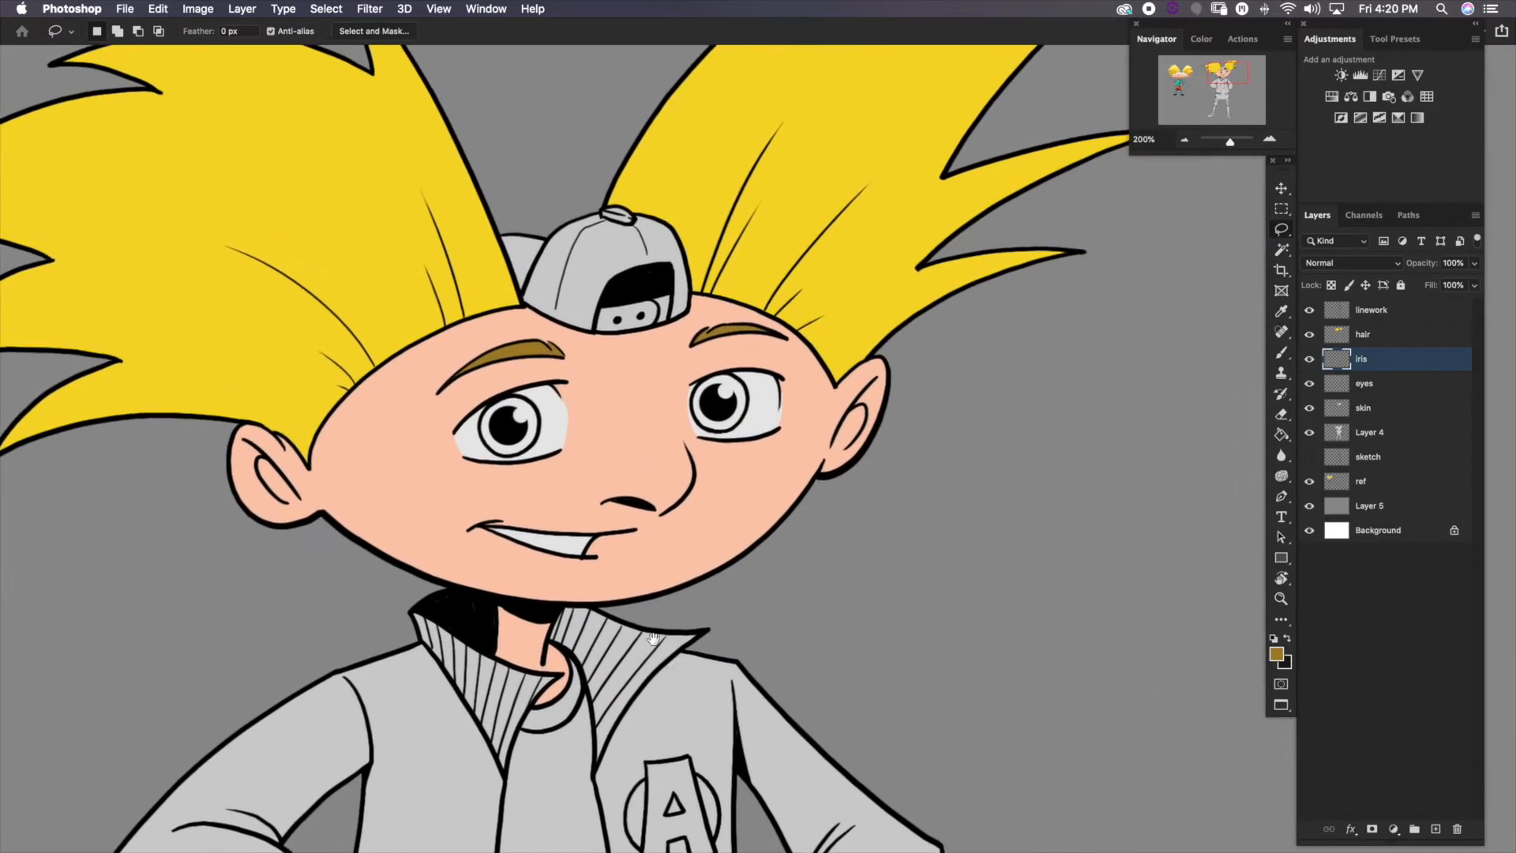
Set the foreground colour to light blue #59aac4, fill the selected irises with it, and deselect
{"action": "left_click", "coordinate": [1276, 655]}
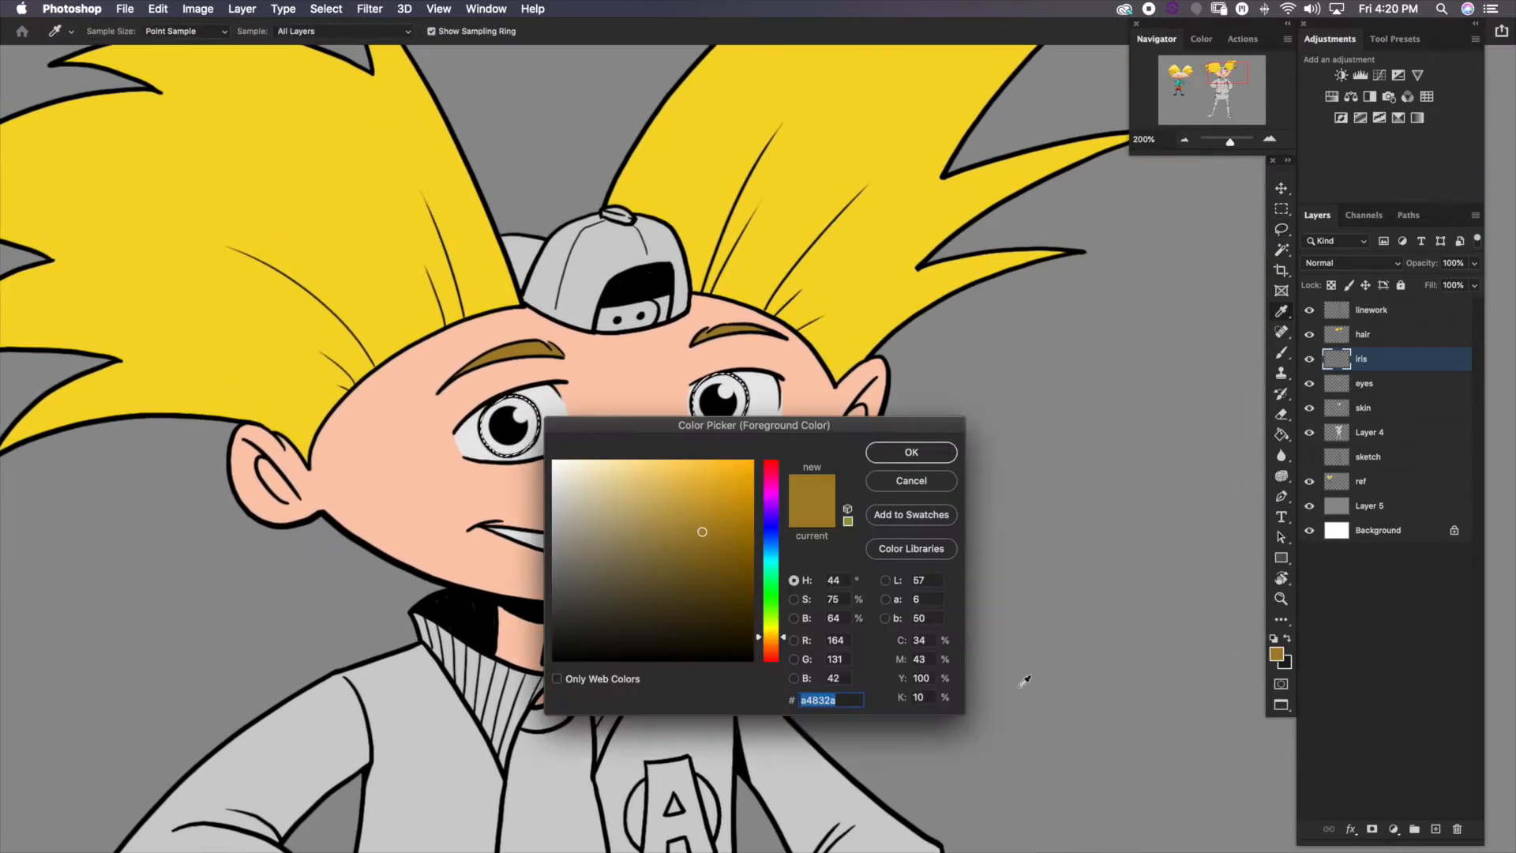
{"action": "left_click", "coordinate": [773, 551]}
{"action": "mouse_move", "coordinate": [702, 532]}
{"action": "left_mouse_down"}
{"action": "mouse_move", "coordinate": [669, 495]}
{"action": "mouse_move", "coordinate": [661, 506]}
{"action": "left_mouse_up"}
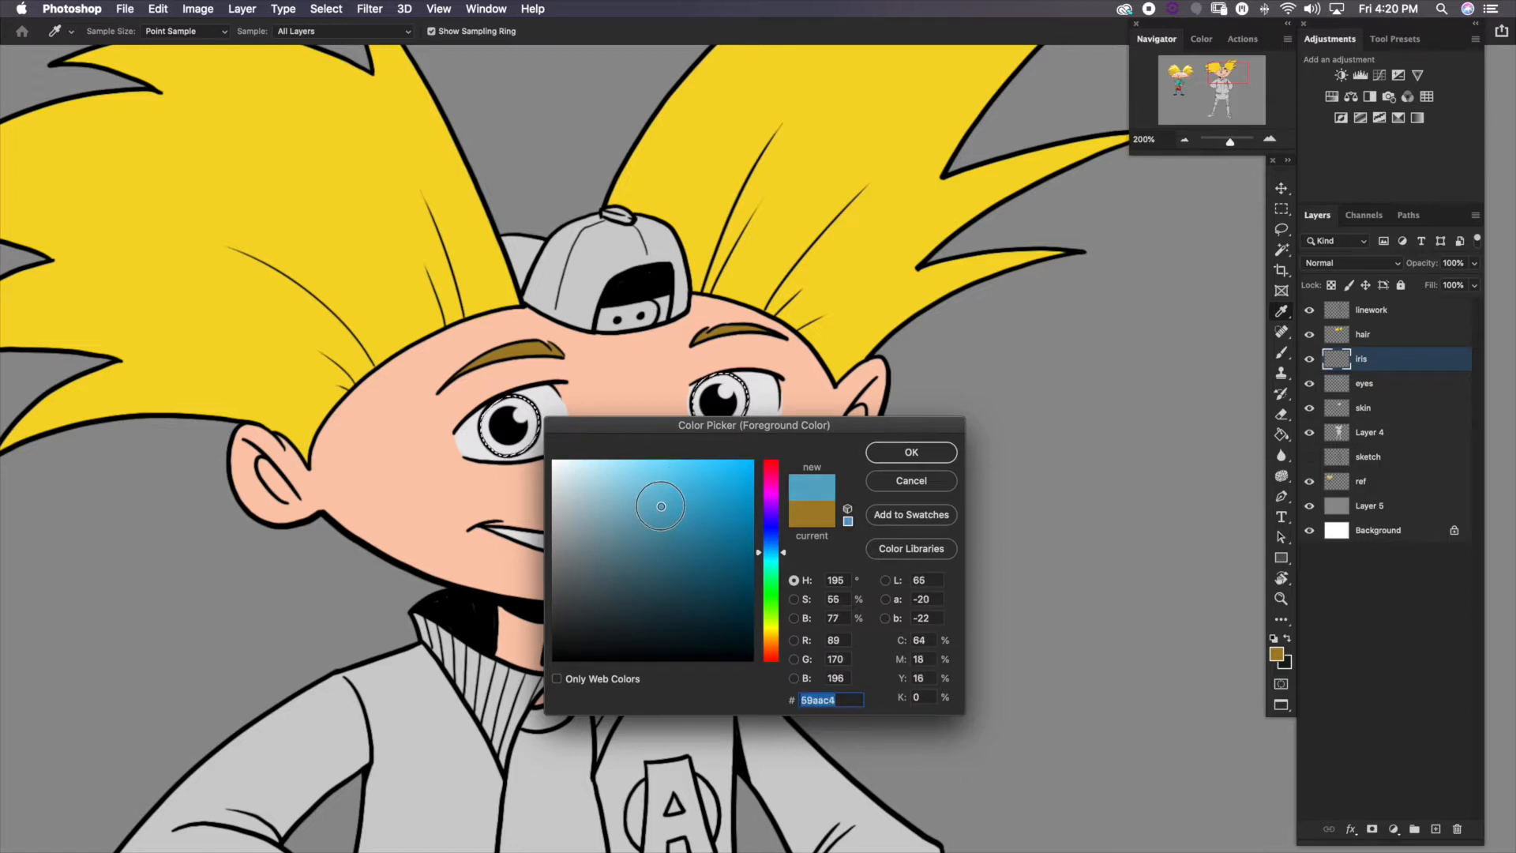
{"action": "left_click", "coordinate": [900, 456]}
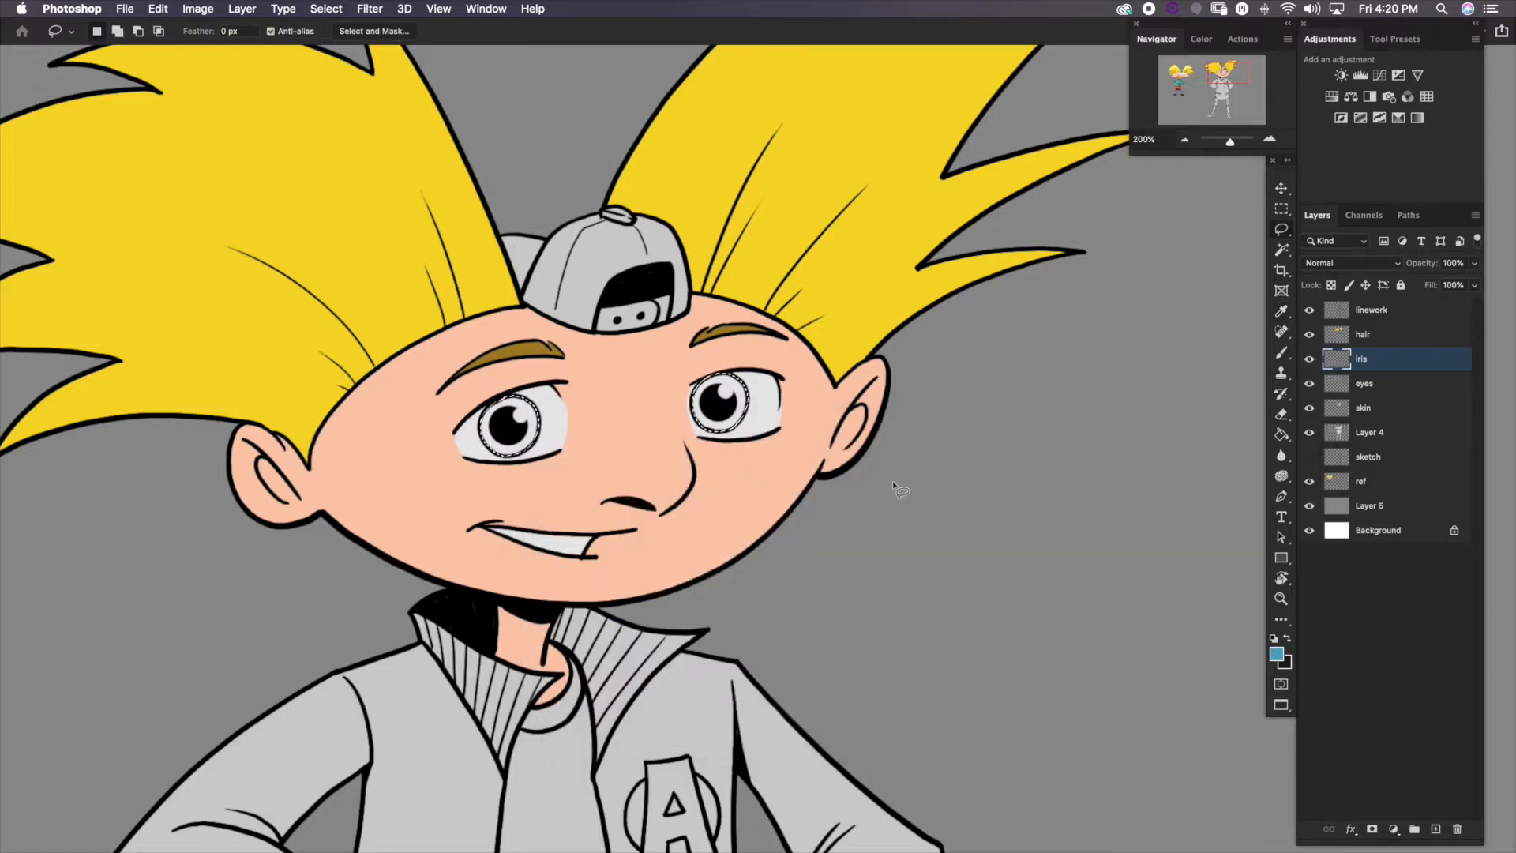
{"action": "key", "text": "alt+BackSpace"}
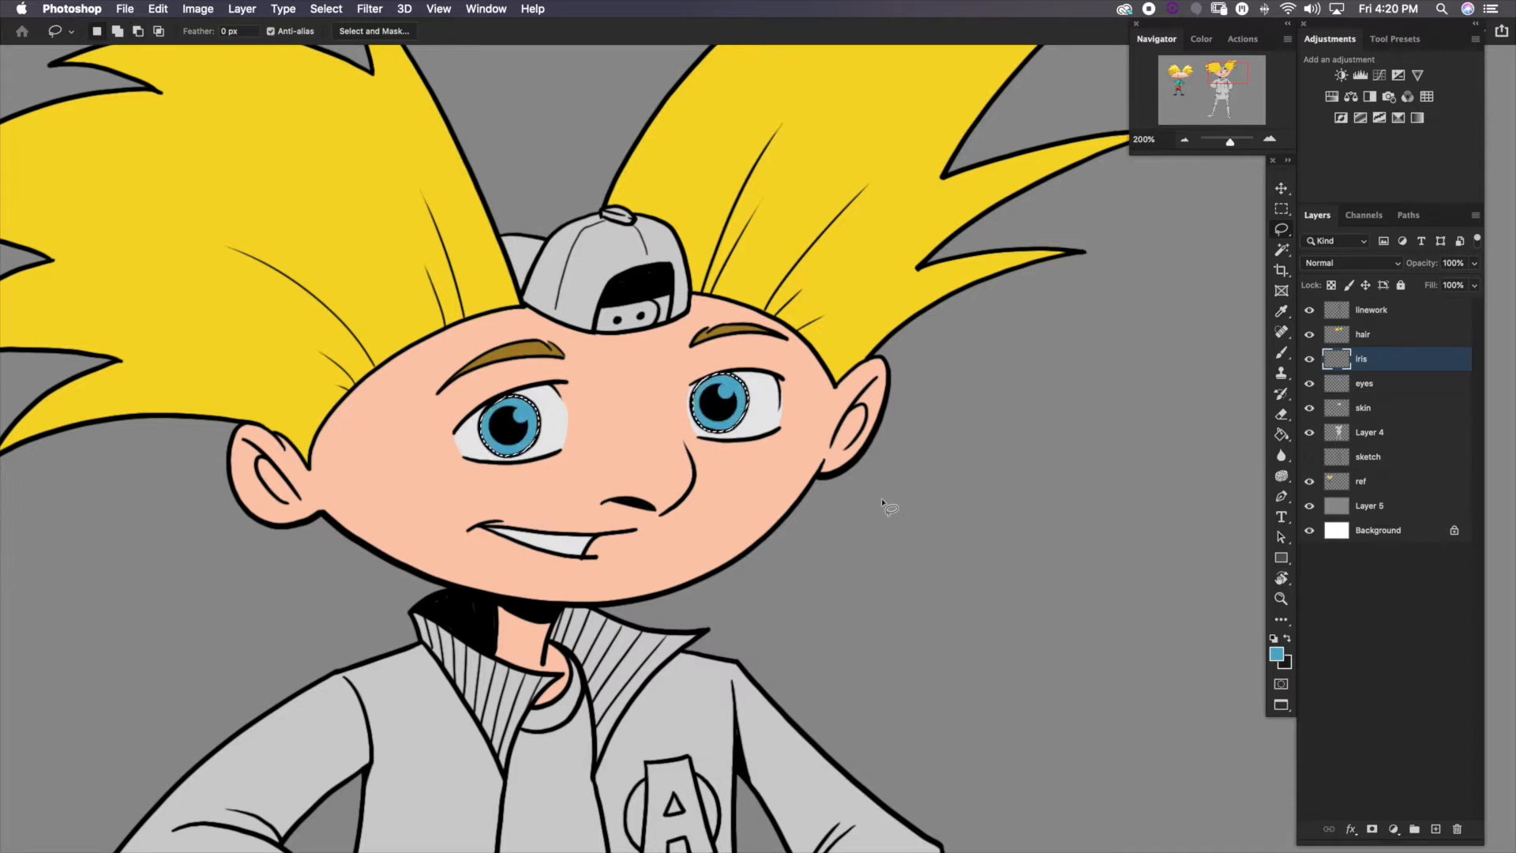
{"action": "key", "text": "ctrl+d"}
Erase the blue from the round highlight spots in both eyes on the iris layer
{"action": "left_click", "coordinate": [1283, 411]}
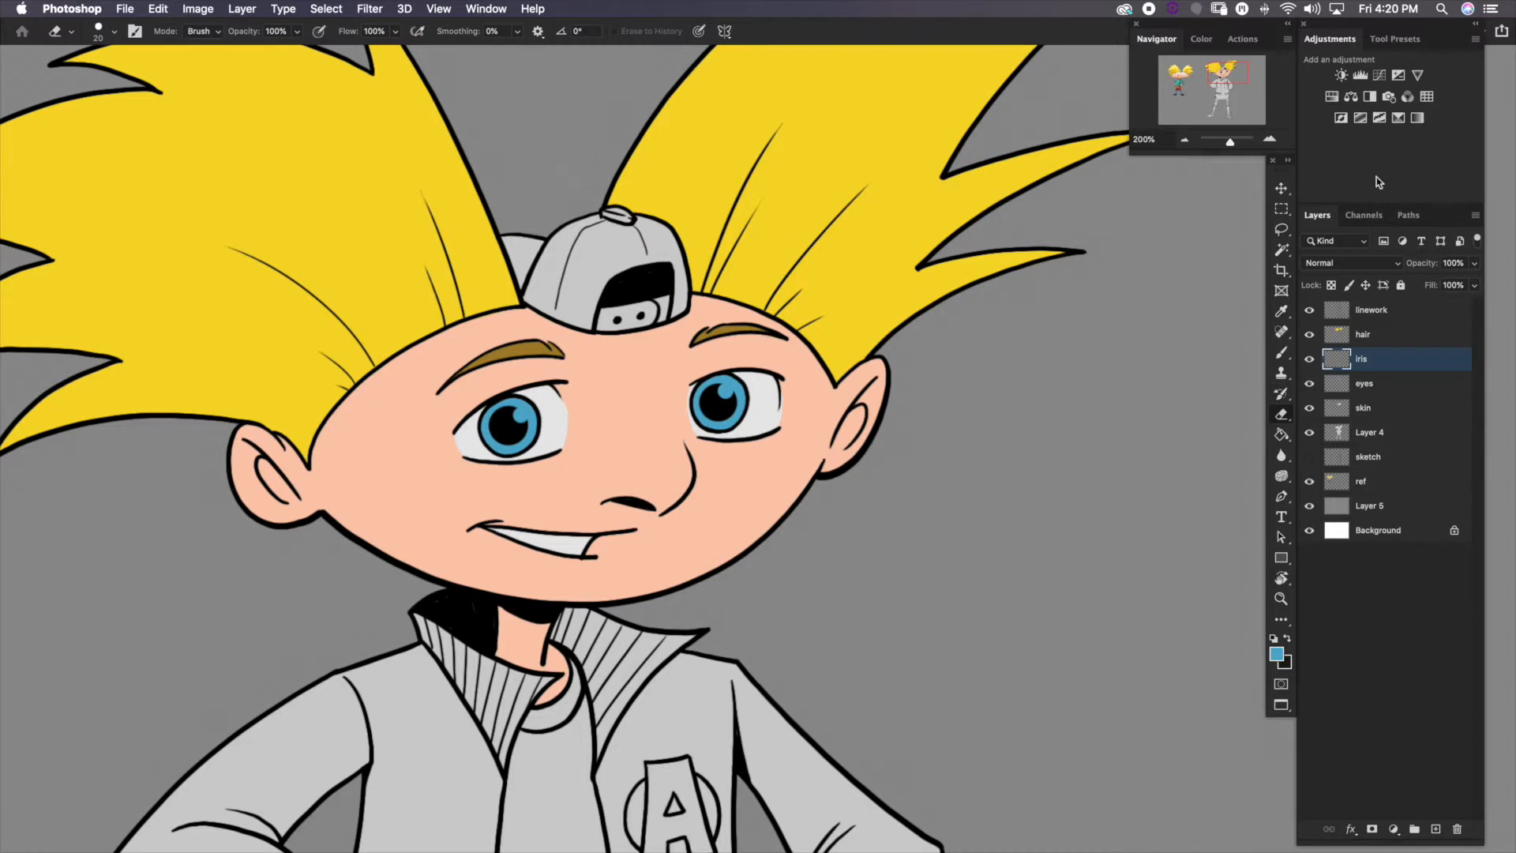
{"action": "left_click", "coordinate": [1269, 143]}
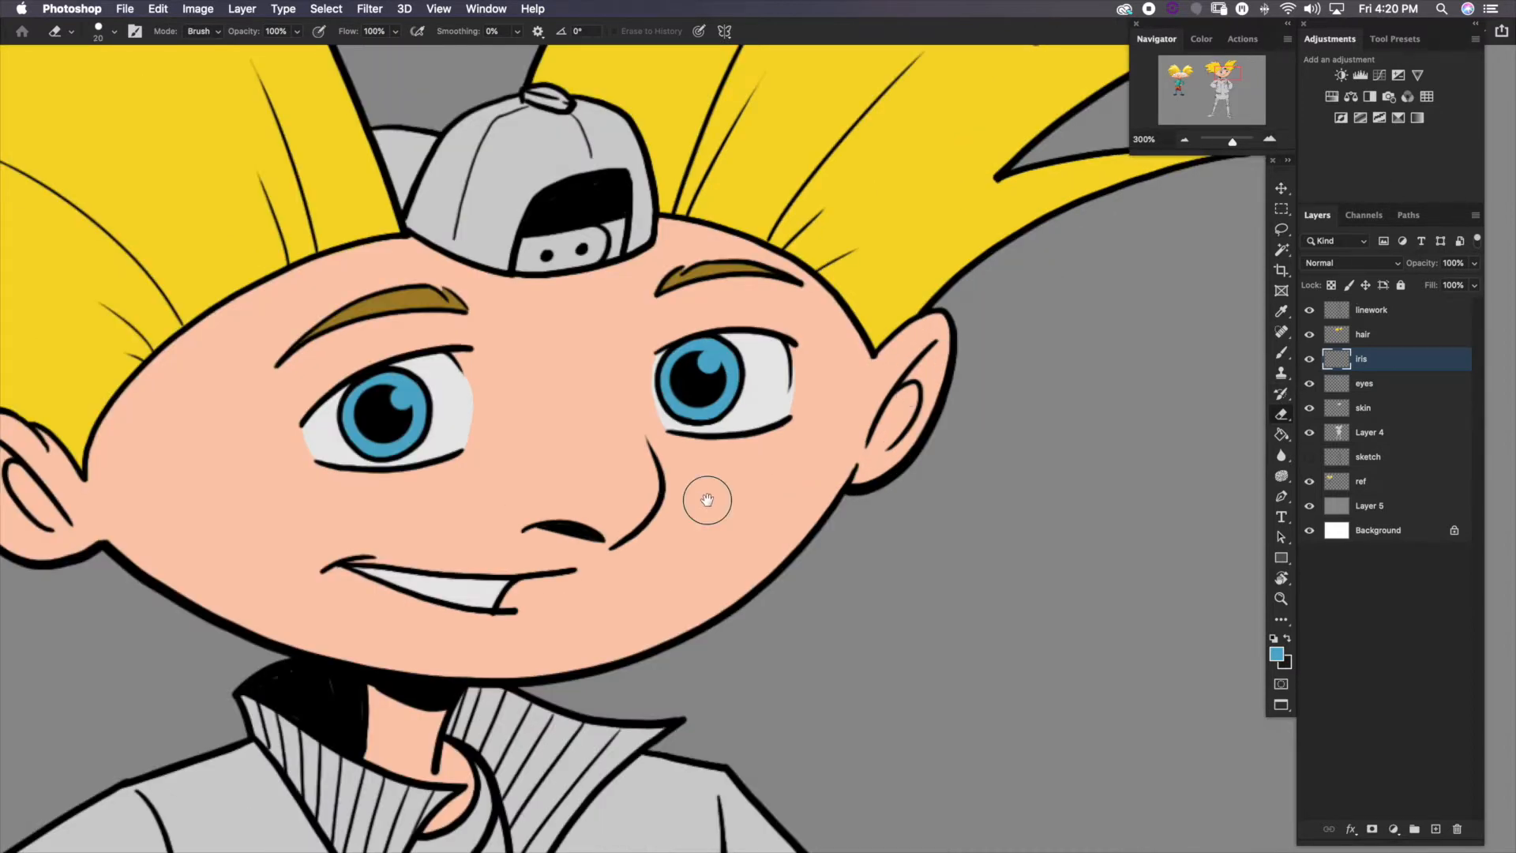
{"action": "mouse_move", "coordinate": [704, 500]}
{"action": "left_mouse_down"}
{"action": "mouse_move", "coordinate": [940, 568]}
{"action": "mouse_move", "coordinate": [1008, 602]}
{"action": "mouse_move", "coordinate": [985, 615]}
{"action": "left_mouse_up"}
{"action": "left_click_drag", "start_coordinate": [961, 418], "coordinate": [916, 581]}
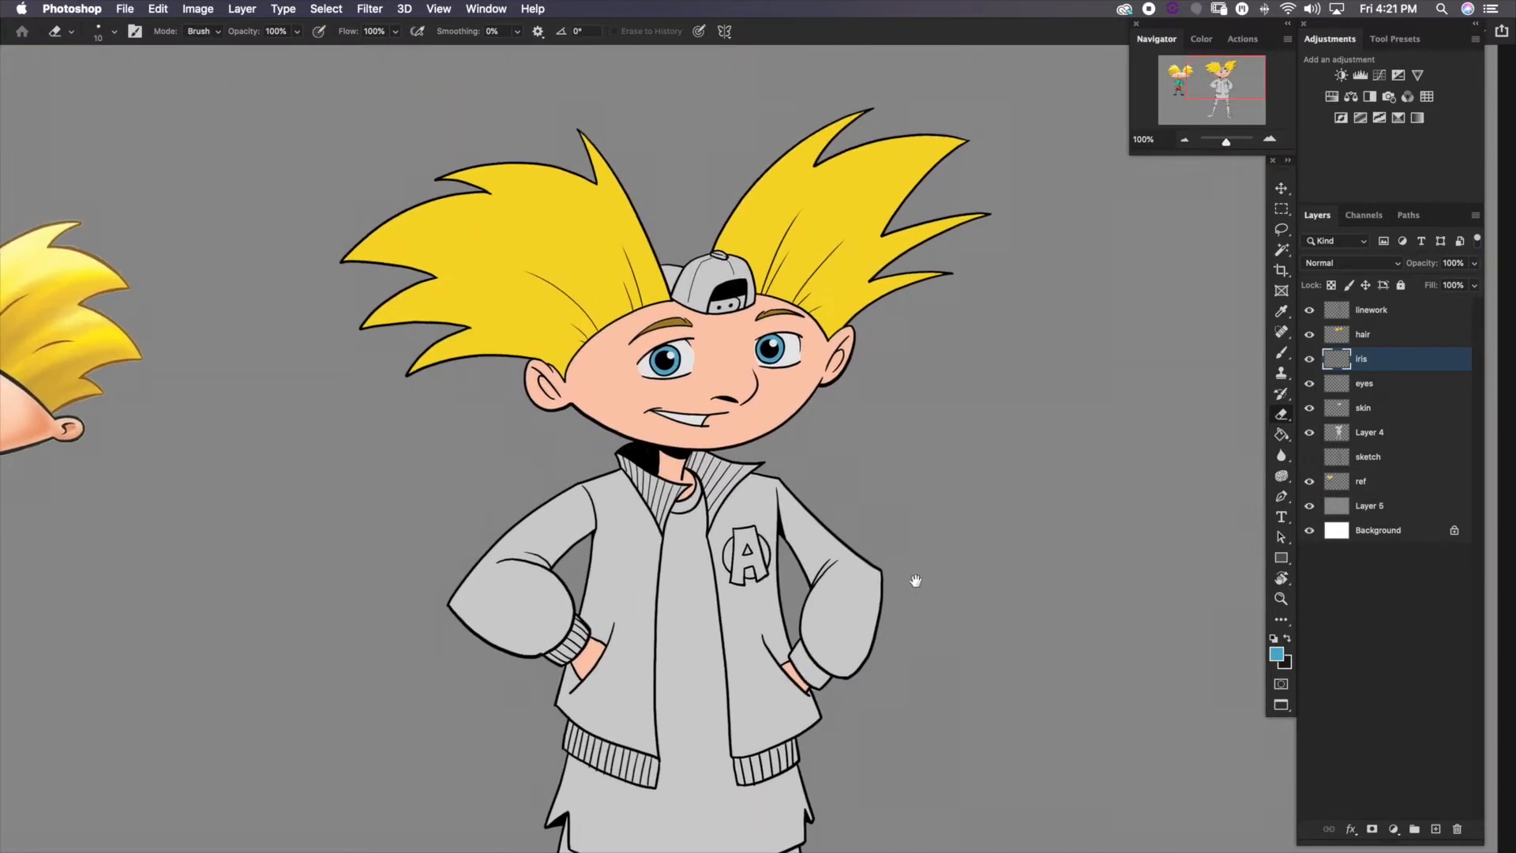
Create a layer named "hat" directly above the hair layer
{"action": "left_click", "coordinate": [1434, 829]}
{"action": "left_click_drag", "start_coordinate": [1366, 367], "coordinate": [1379, 331]}
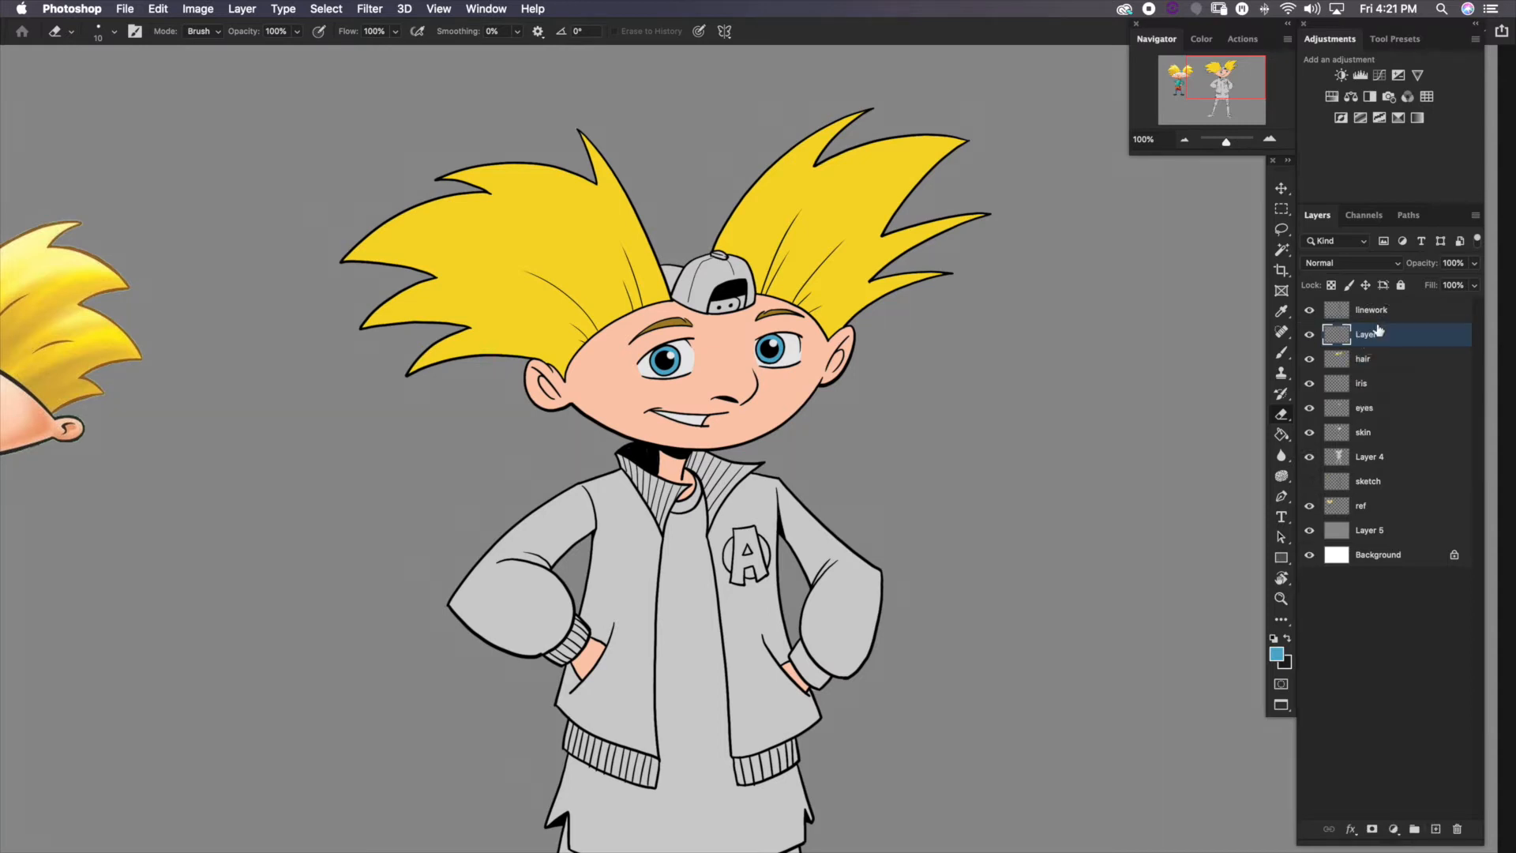
{"action": "type", "text": "hat"}
{"action": "key", "text": "Return"}
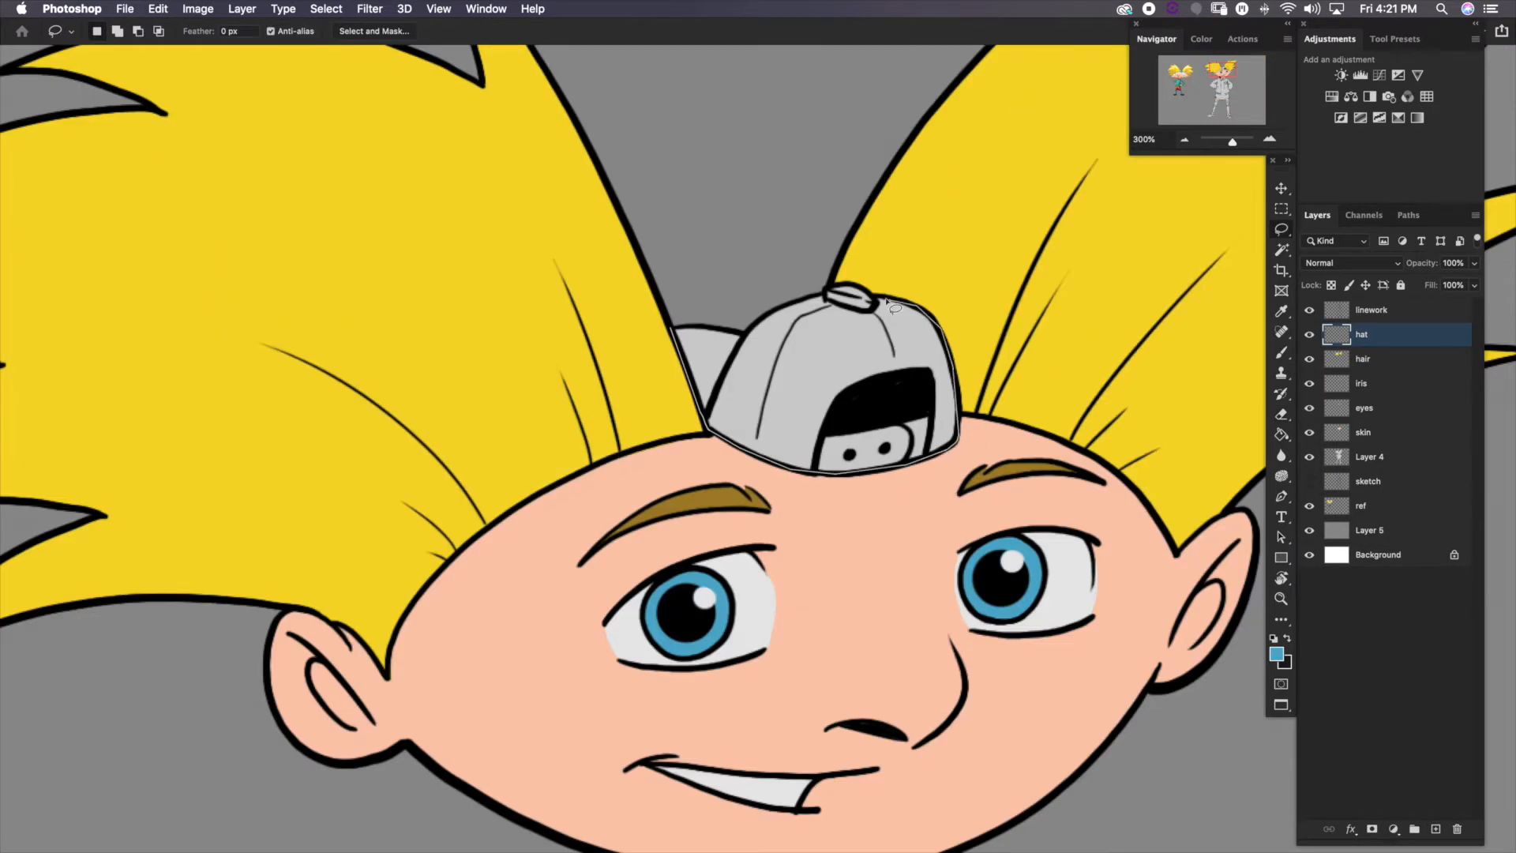
Lasso the backwards cap on the hat layer, fill it with the blue of the reference cap, and deselect
{"action": "key", "text": "alt+BackSpace"}
{"action": "key", "text": "super+d"}
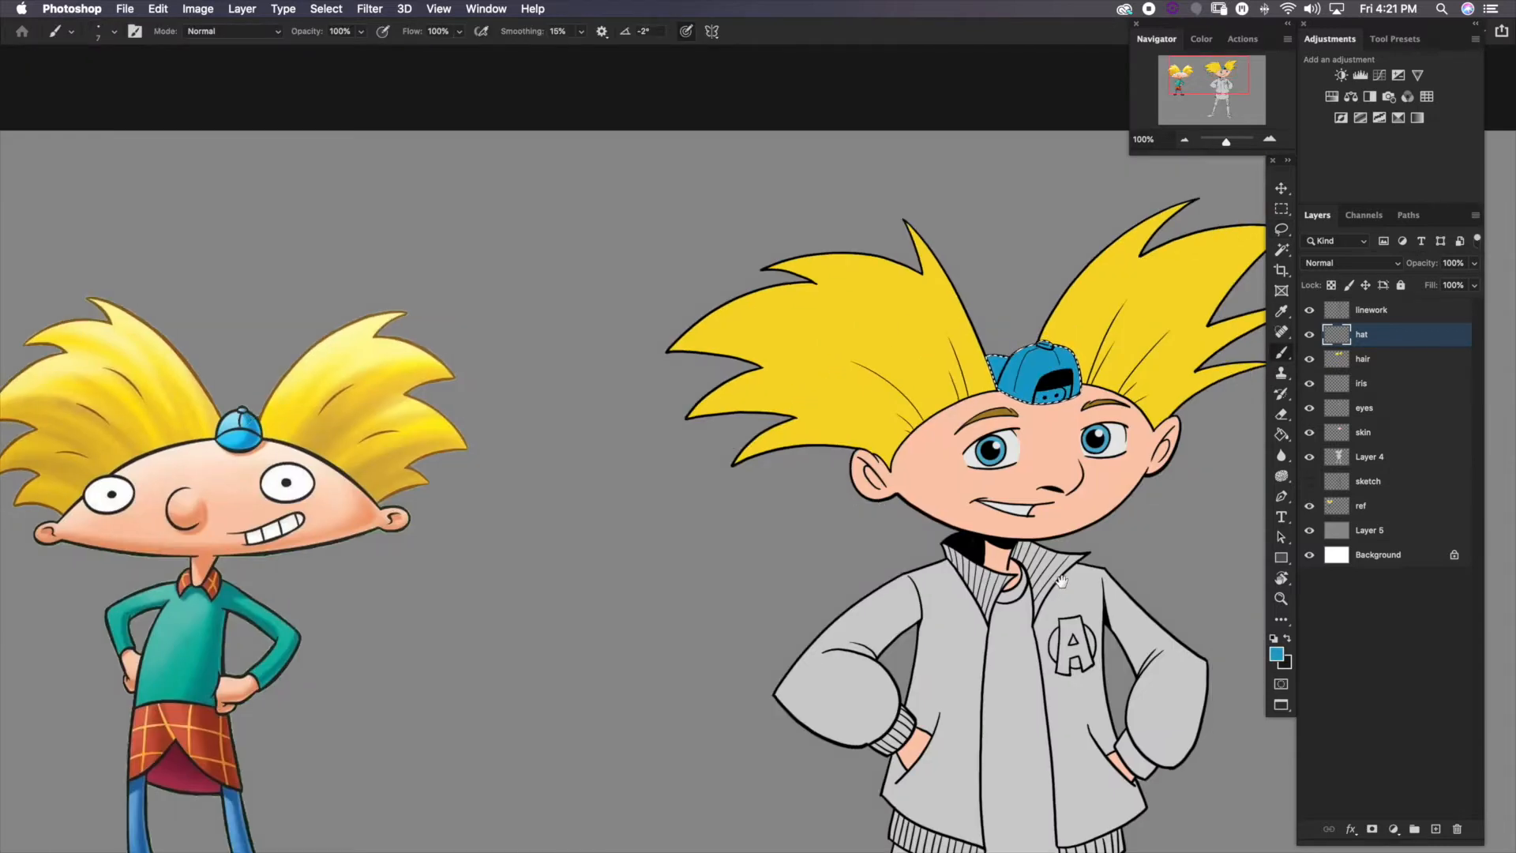
{"action": "left_click_drag", "start_coordinate": [1098, 569], "coordinate": [874, 441]}
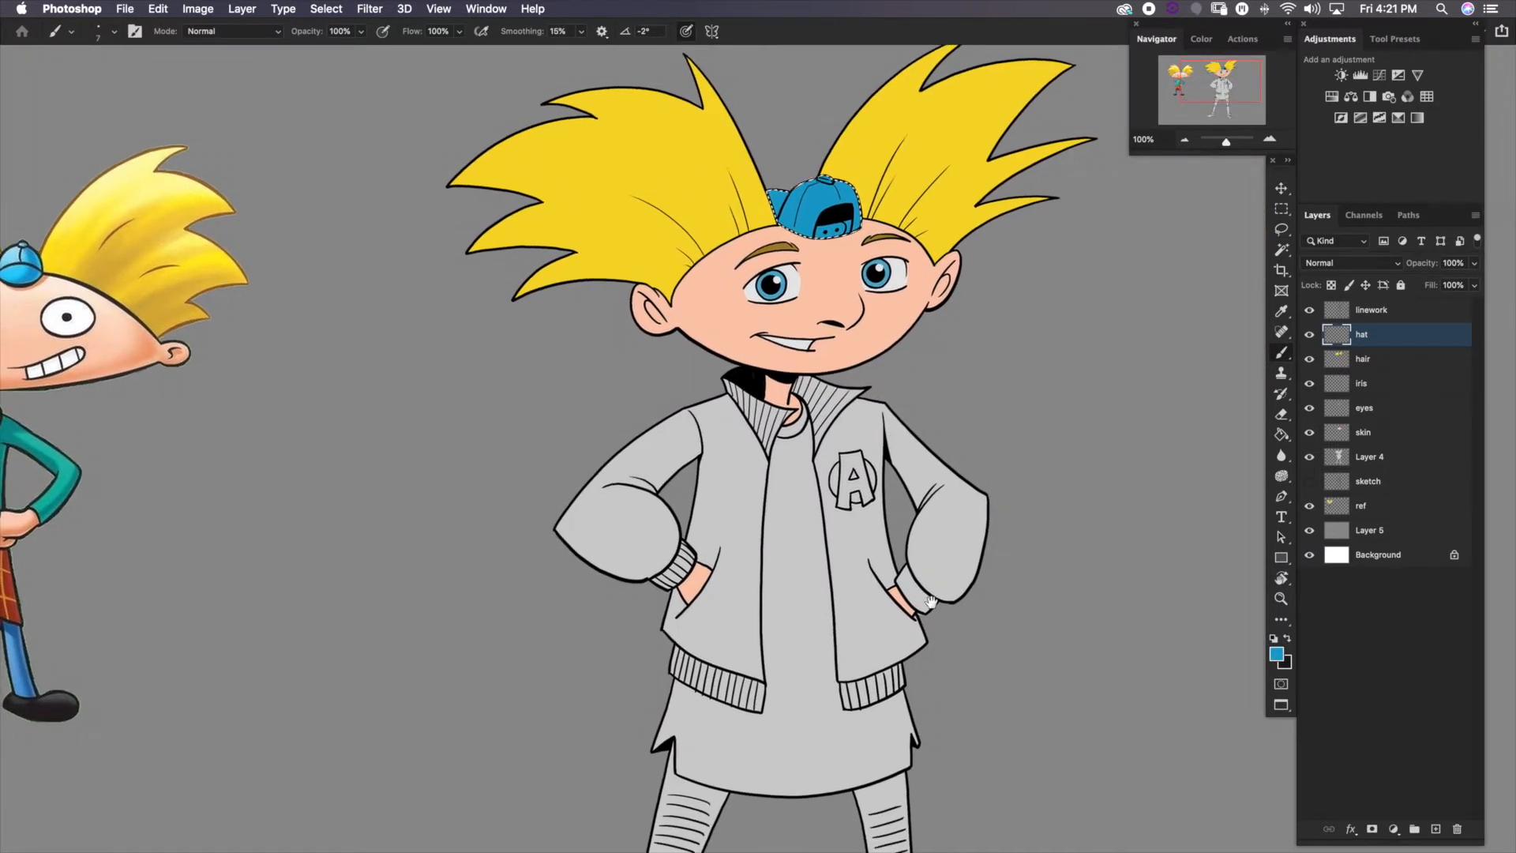
{"action": "left_click_drag", "start_coordinate": [834, 664], "coordinate": [978, 586]}
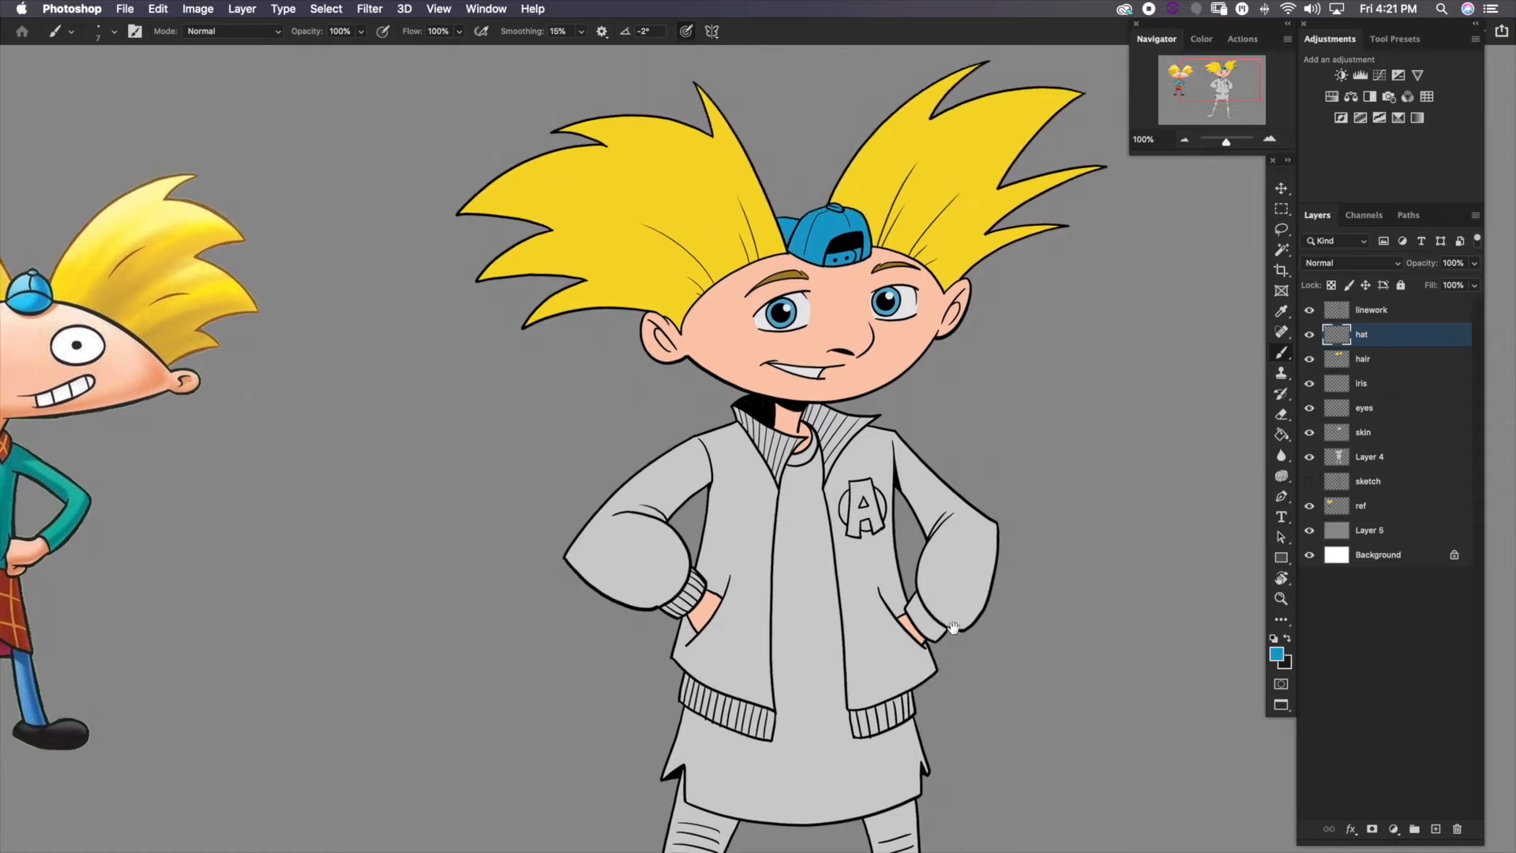
{"action": "key", "text": "super+d"}
Create a layer named "jeans" directly above the hat layer
{"action": "left_click_drag", "start_coordinate": [955, 643], "coordinate": [979, 459]}
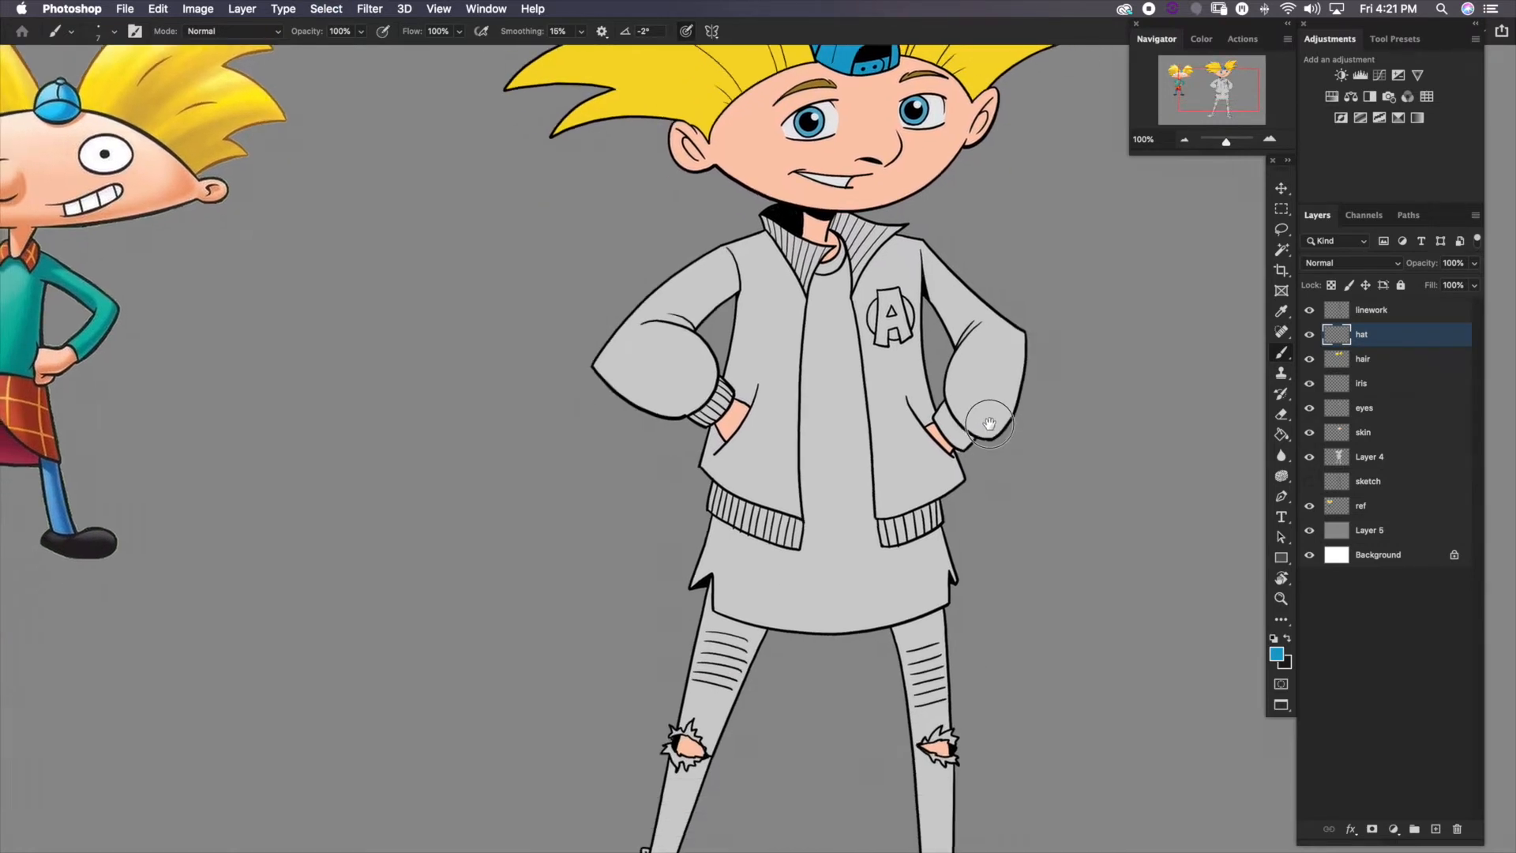
{"action": "left_click_drag", "start_coordinate": [883, 592], "coordinate": [859, 477]}
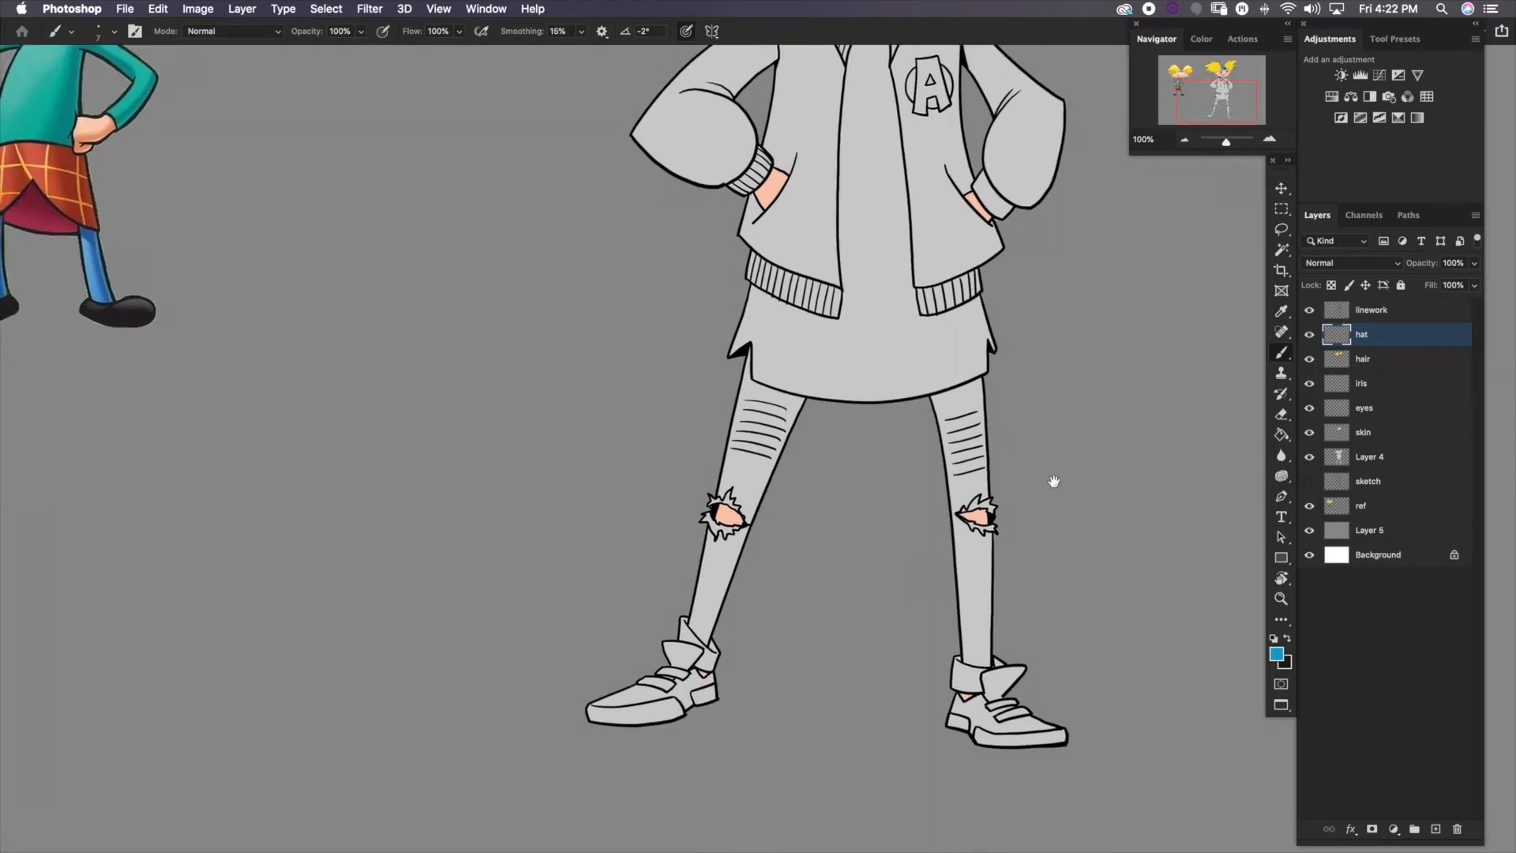
{"action": "left_click_drag", "start_coordinate": [1054, 481], "coordinate": [1002, 518]}
{"action": "left_click", "coordinate": [1436, 829]}
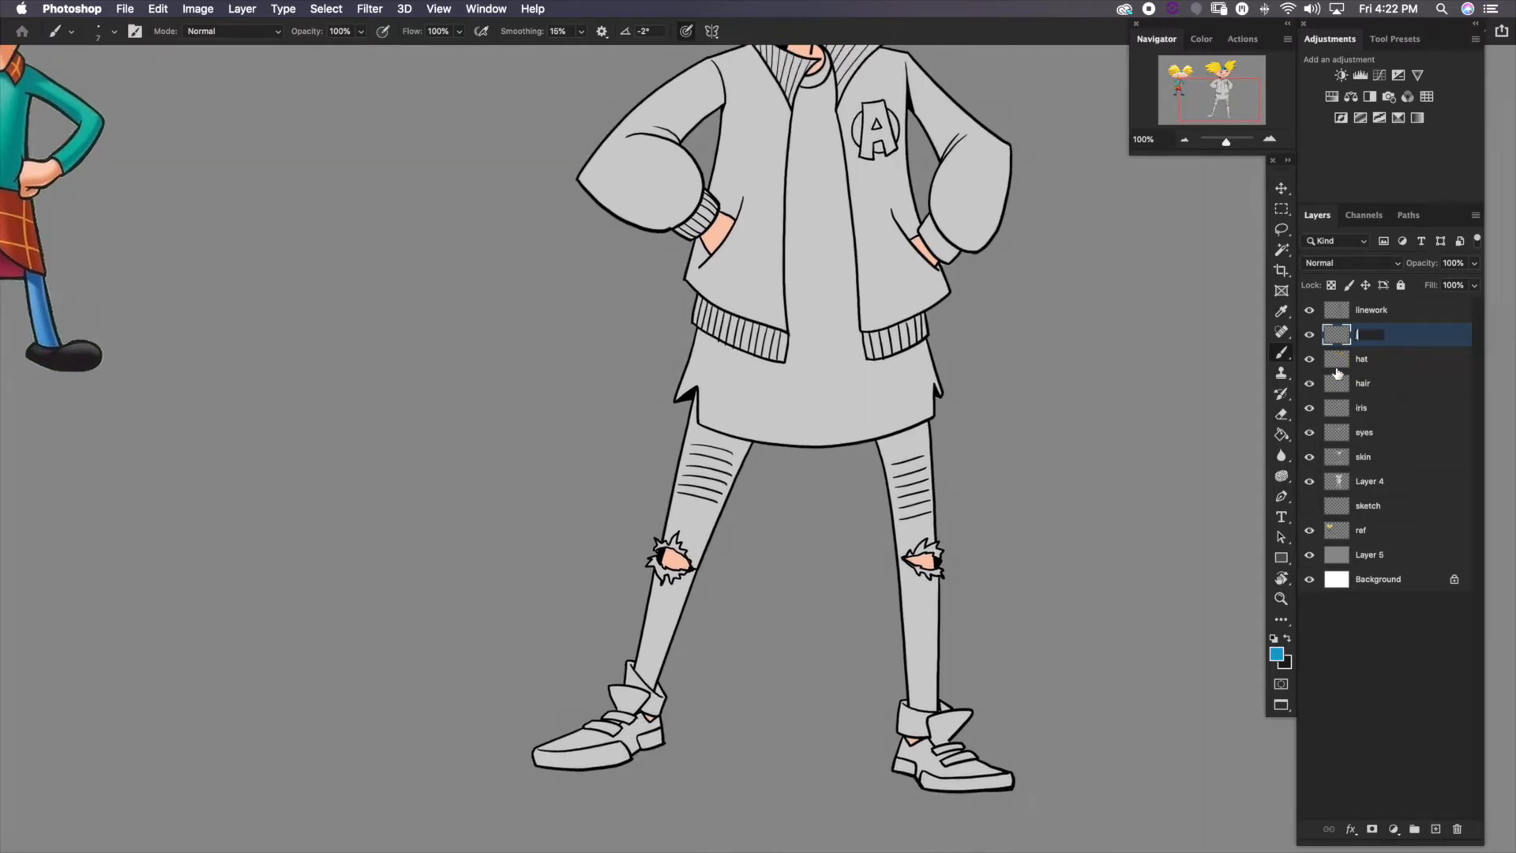
{"action": "type", "text": "jeans"}
{"action": "key", "text": "Return"}
Lasso both trouser legs including the ankle cuffs on the jeans layer, leaving out the bare knee openings
{"action": "key", "text": "l"}
{"action": "key", "text": "super+plus"}
{"action": "mouse_move", "coordinate": [818, 335]}
{"action": "left_mouse_down"}
{"action": "mouse_move", "coordinate": [789, 615]}
{"action": "mouse_move", "coordinate": [756, 298]}
{"action": "left_mouse_up"}
{"action": "mouse_move", "coordinate": [1115, 383]}
{"action": "left_mouse_down"}
{"action": "mouse_move", "coordinate": [749, 508]}
{"action": "mouse_move", "coordinate": [829, 236]}
{"action": "mouse_move", "coordinate": [821, 48]}
{"action": "left_mouse_up"}
{"action": "left_click", "coordinate": [1186, 140]}
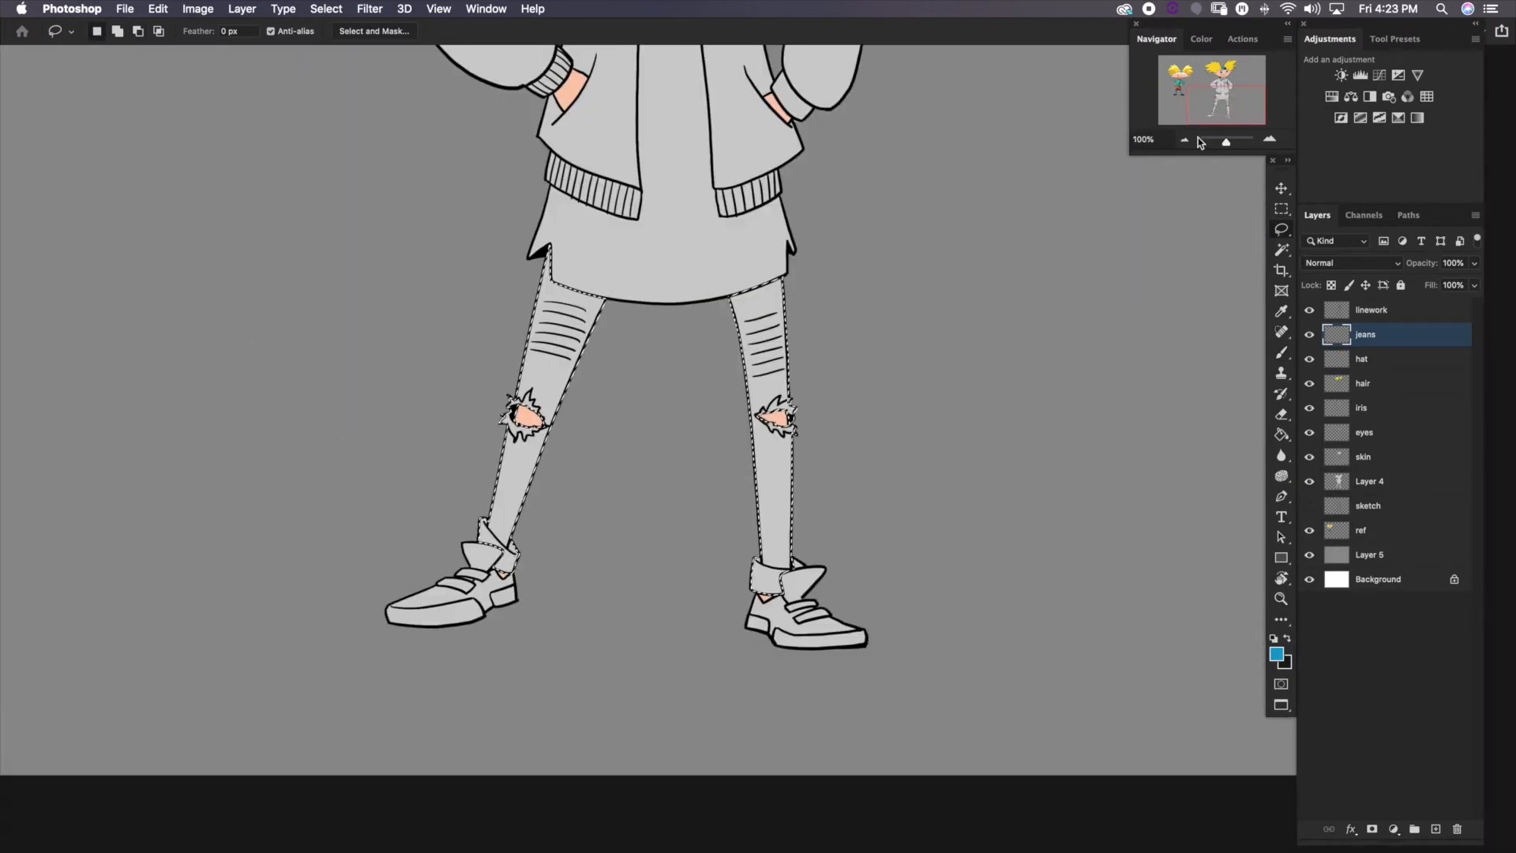
Set the foreground colour to dark grey #303334 and fill the selected trouser legs with it
{"action": "left_click", "coordinate": [1277, 655]}
{"action": "left_click", "coordinate": [569, 620]}
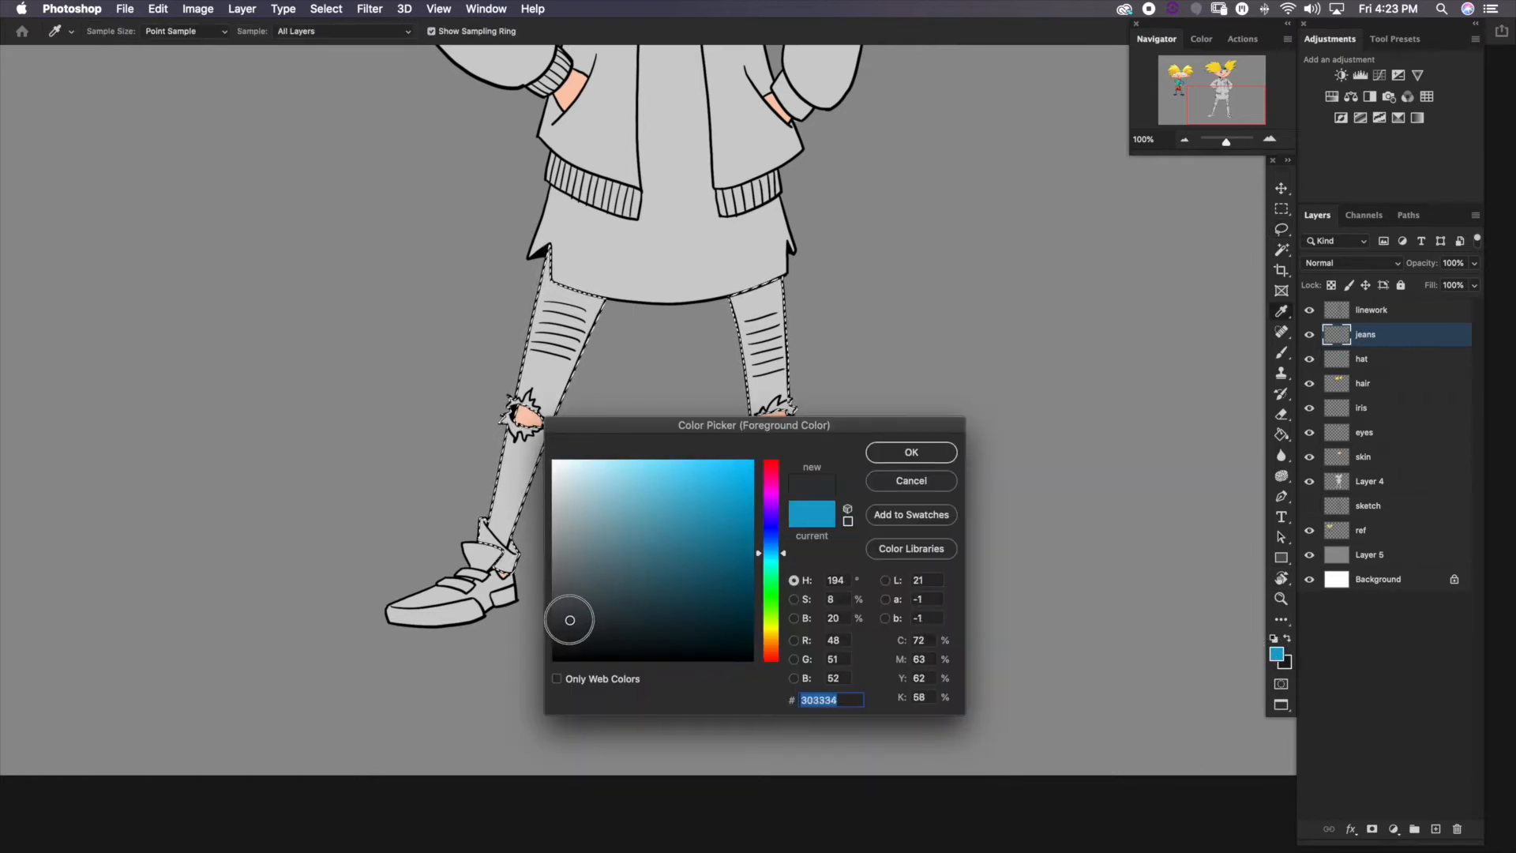
{"action": "left_click", "coordinate": [893, 453]}
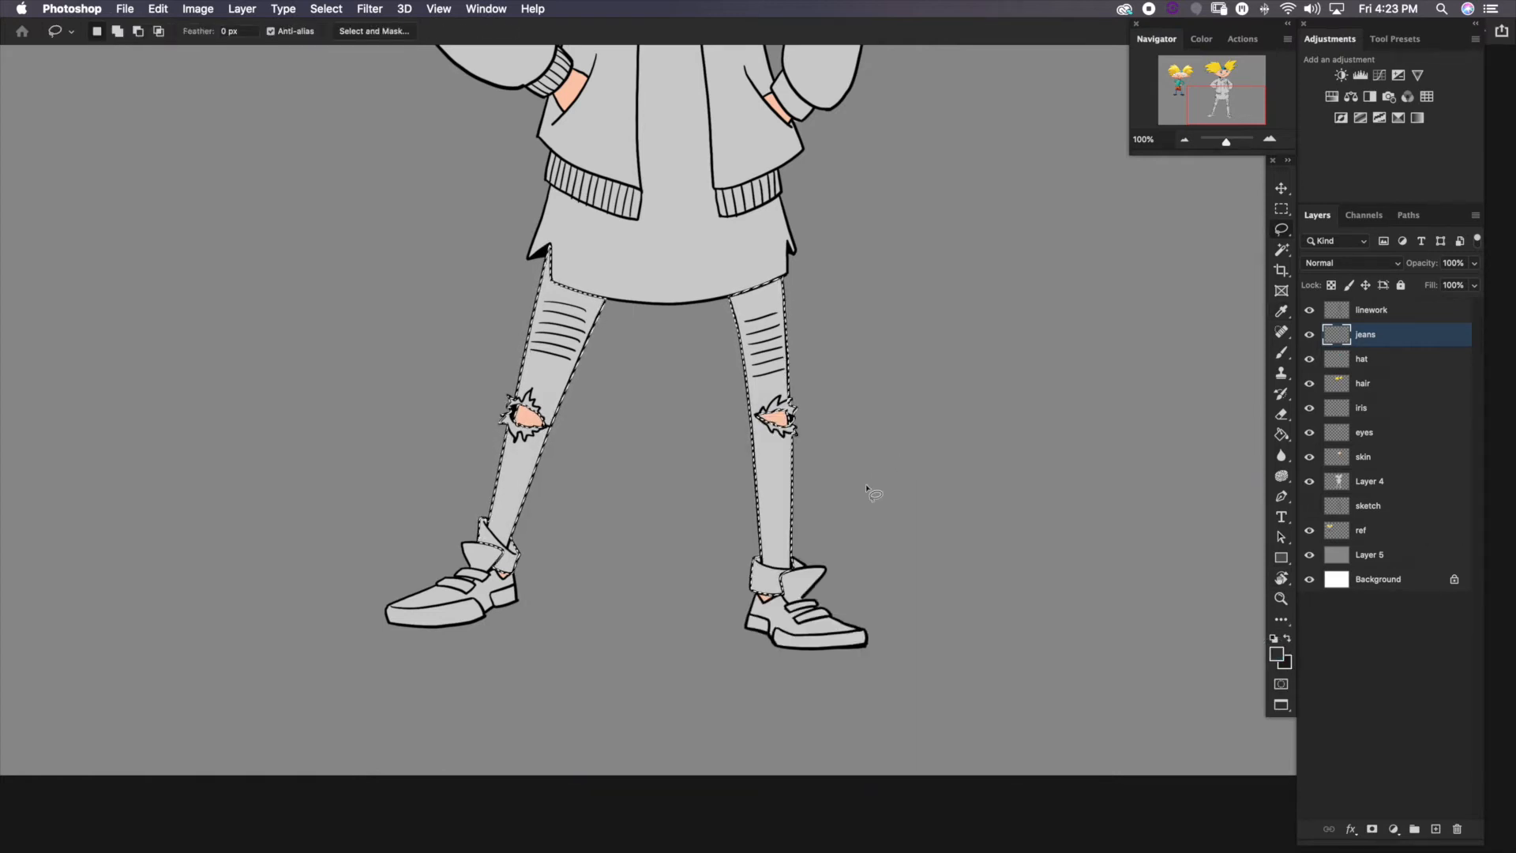
{"action": "key", "text": "alt+BackSpace"}
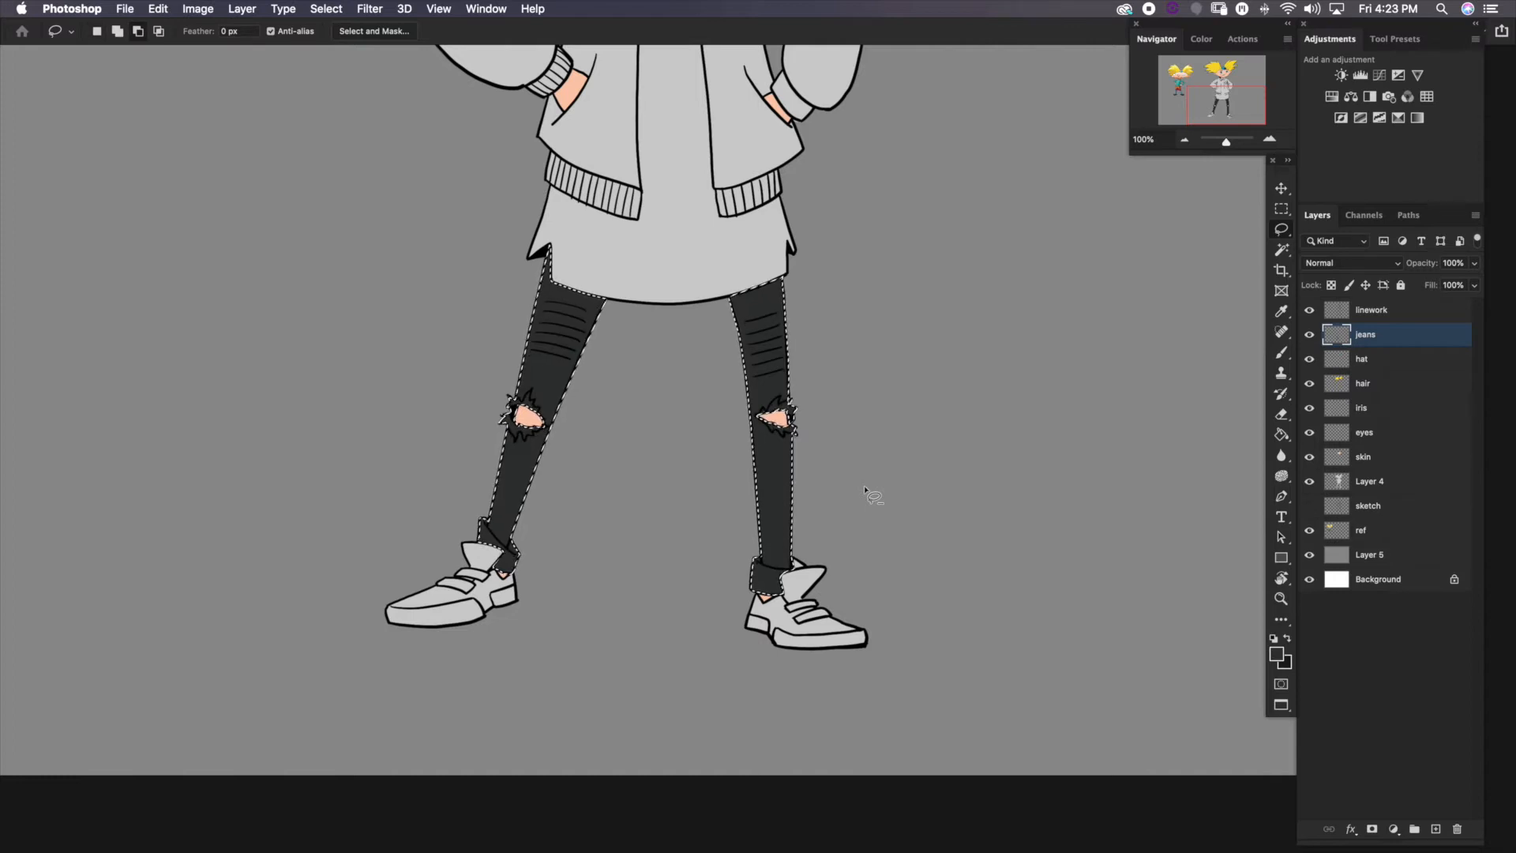
Create a layer named "rips and cuffs" directly above the jeans layer
{"action": "left_click", "coordinate": [1435, 828]}
{"action": "double_click", "coordinate": [1369, 334]}
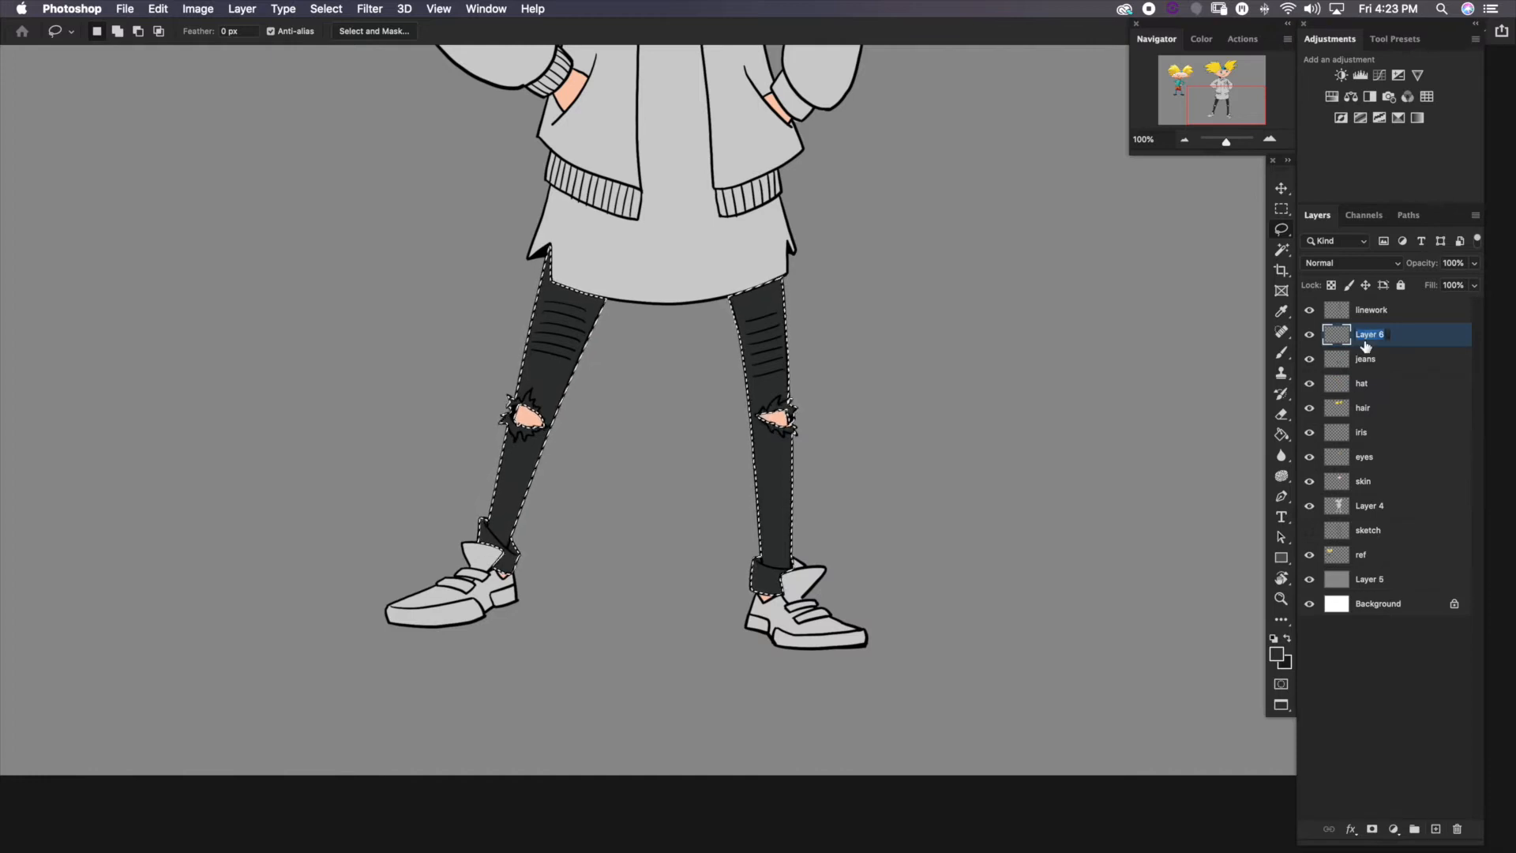
{"action": "type", "text": "ri"}
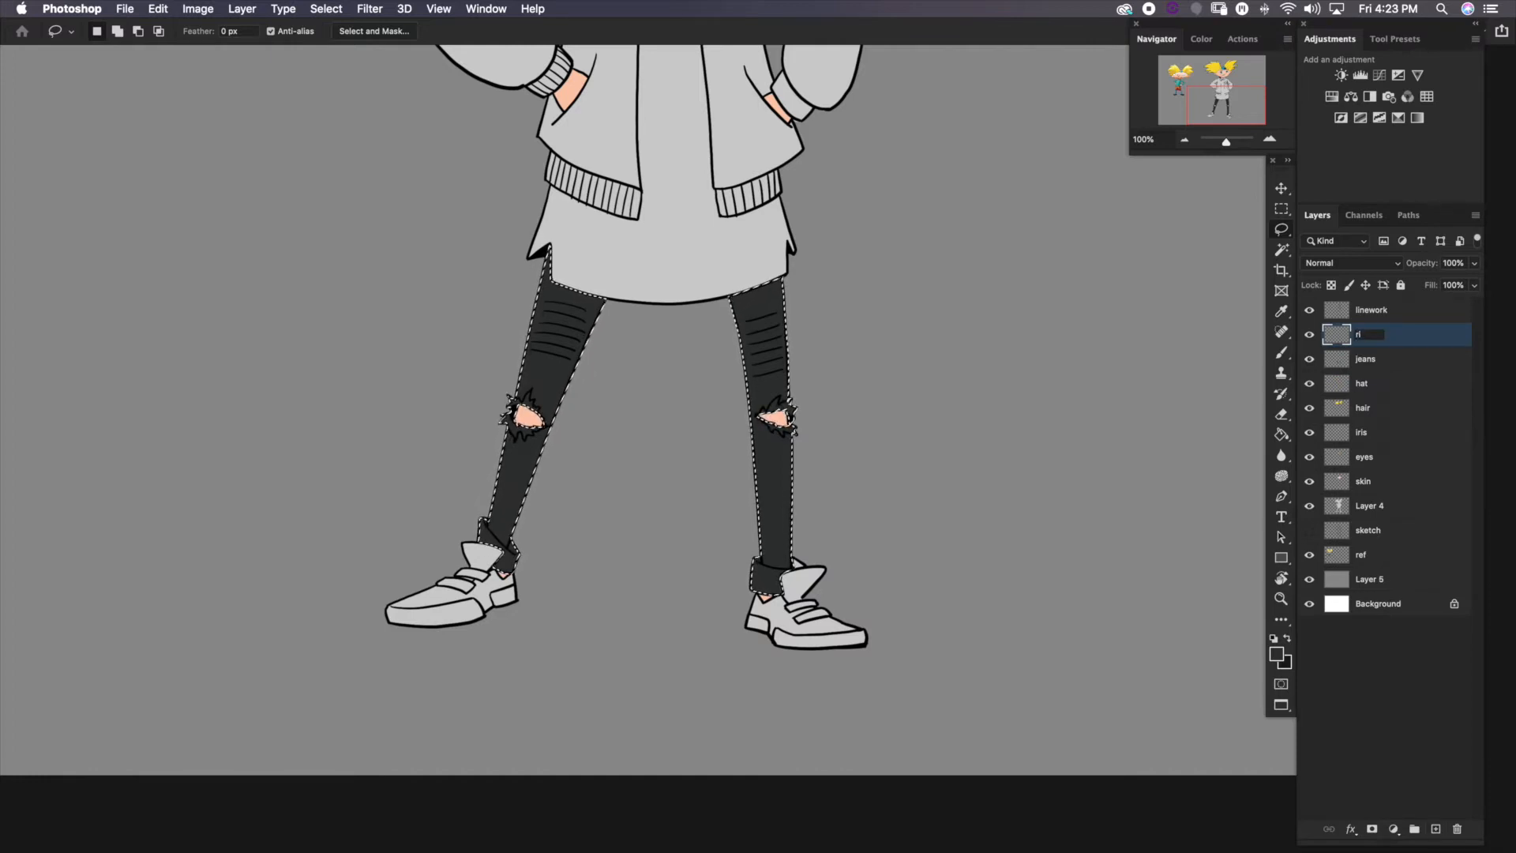
{"action": "type", "text": "p"}
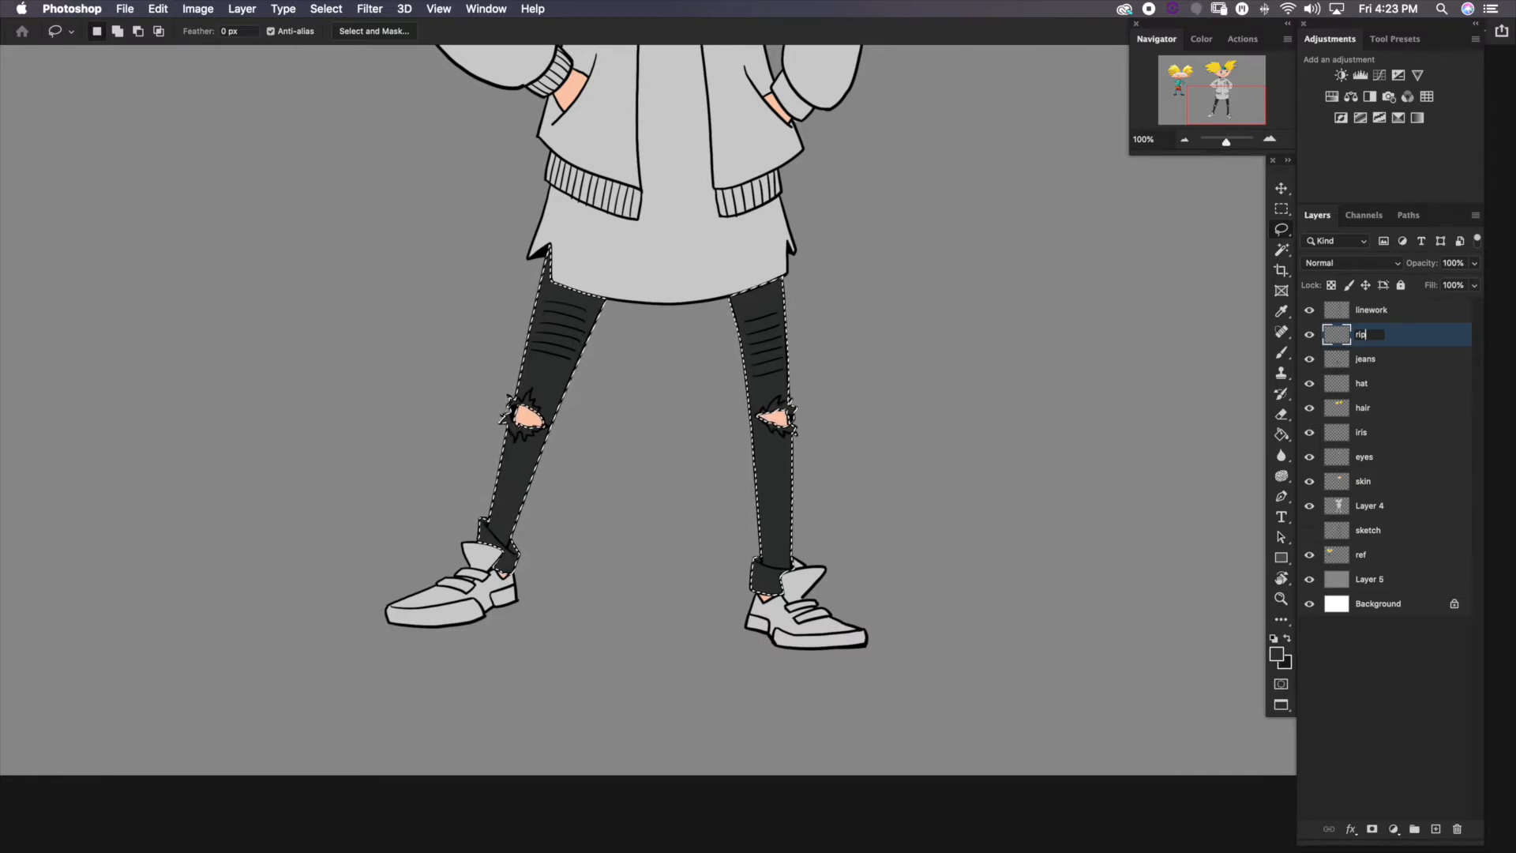
{"action": "type", "text": "s and"}
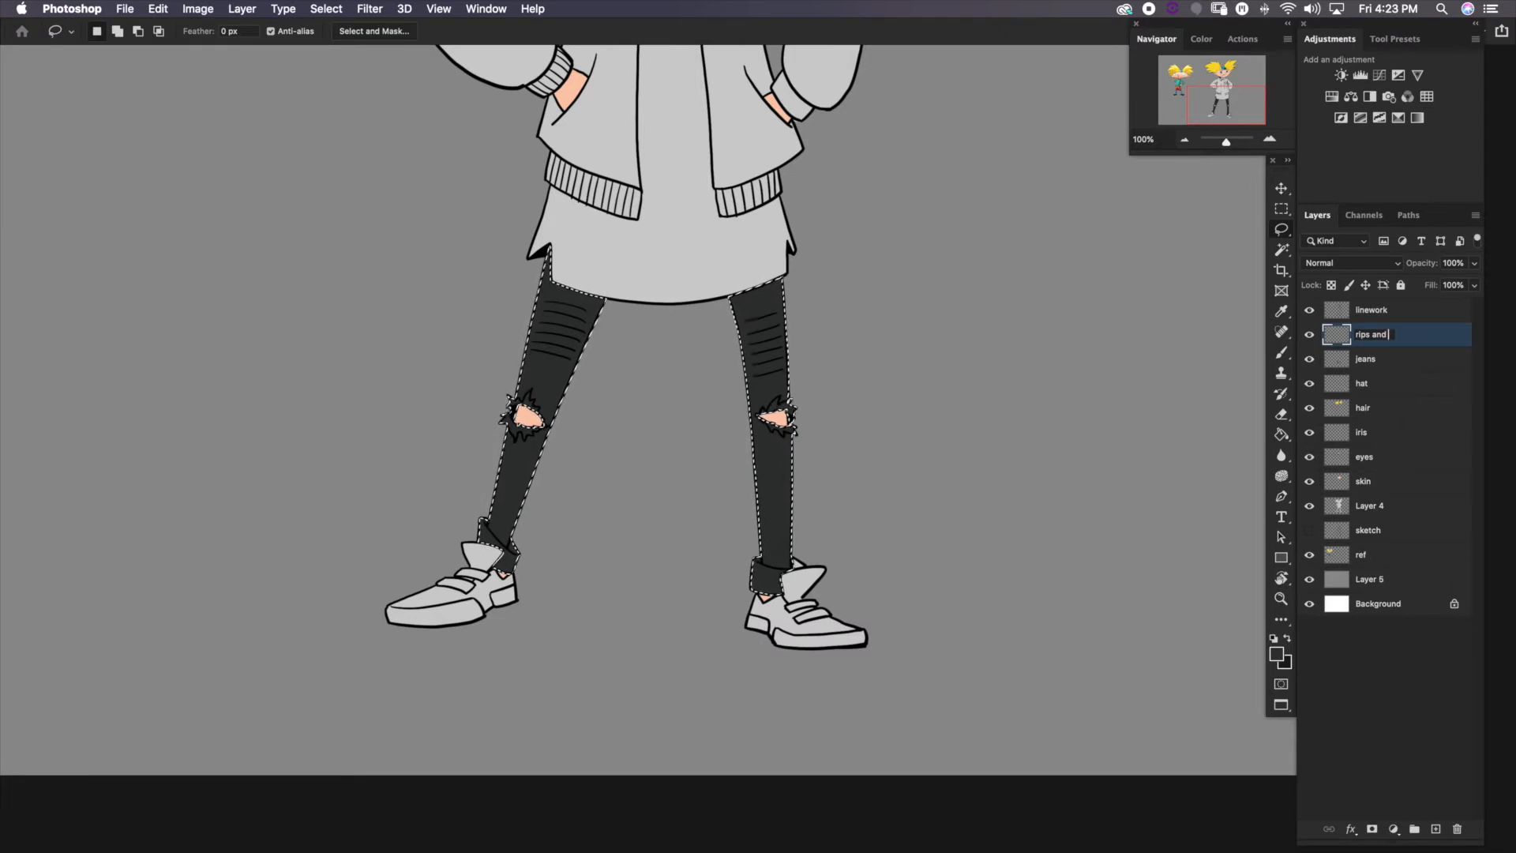
{"action": "type", "text": " cuffs"}
{"action": "key", "text": "Return"}
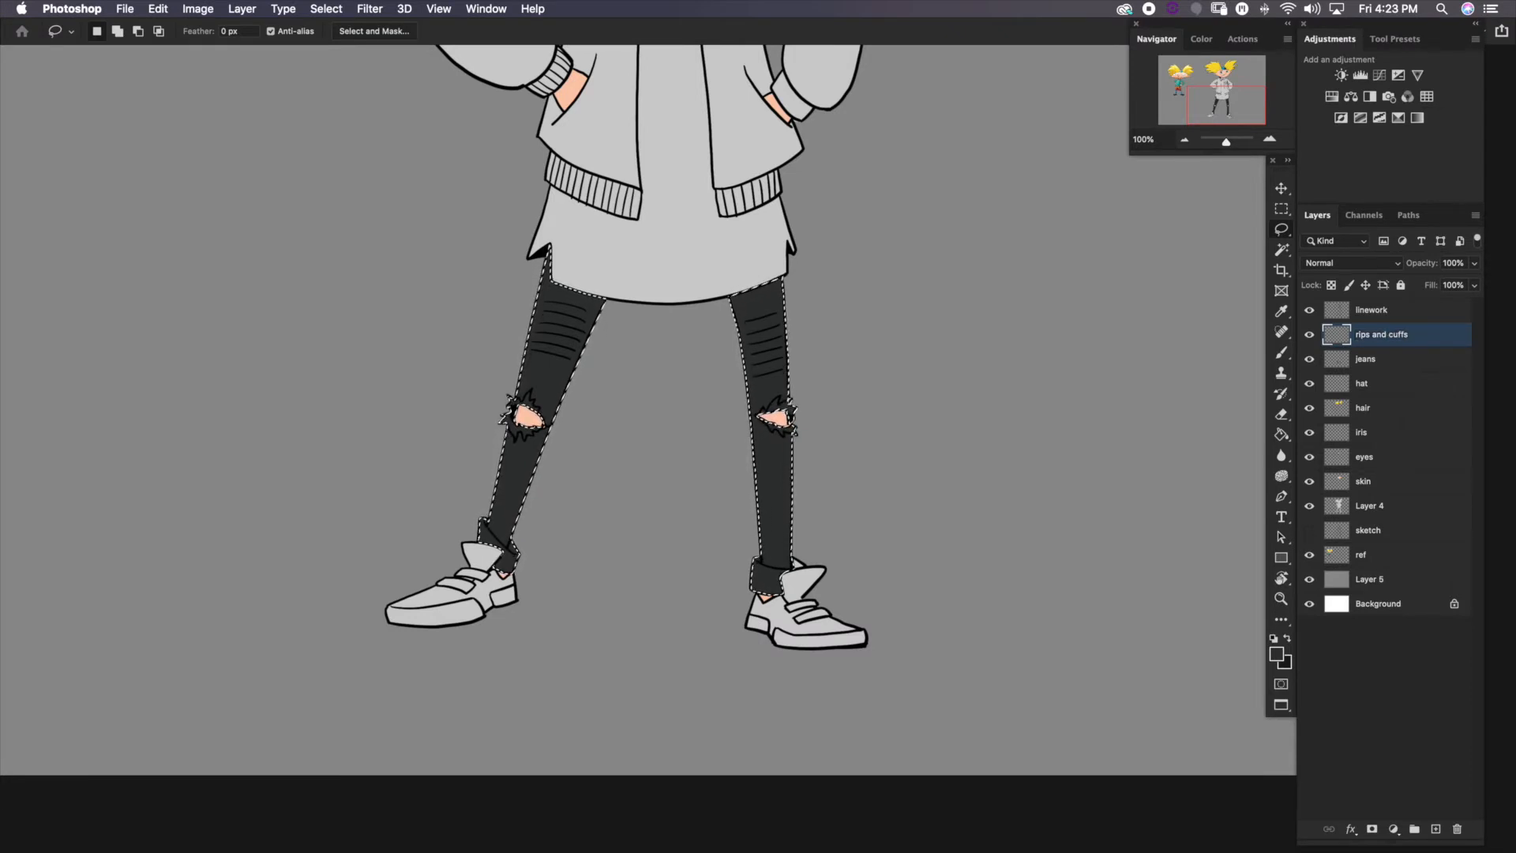
Lasso the frayed edges around both knee holes and both ankle cuffs on the rips and cuffs layer
{"action": "left_click", "coordinate": [1268, 144]}
{"action": "left_click", "coordinate": [1268, 144]}
{"action": "scroll", "coordinate": [812, 443], "scroll_direction": "up", "scroll_amount": 3}
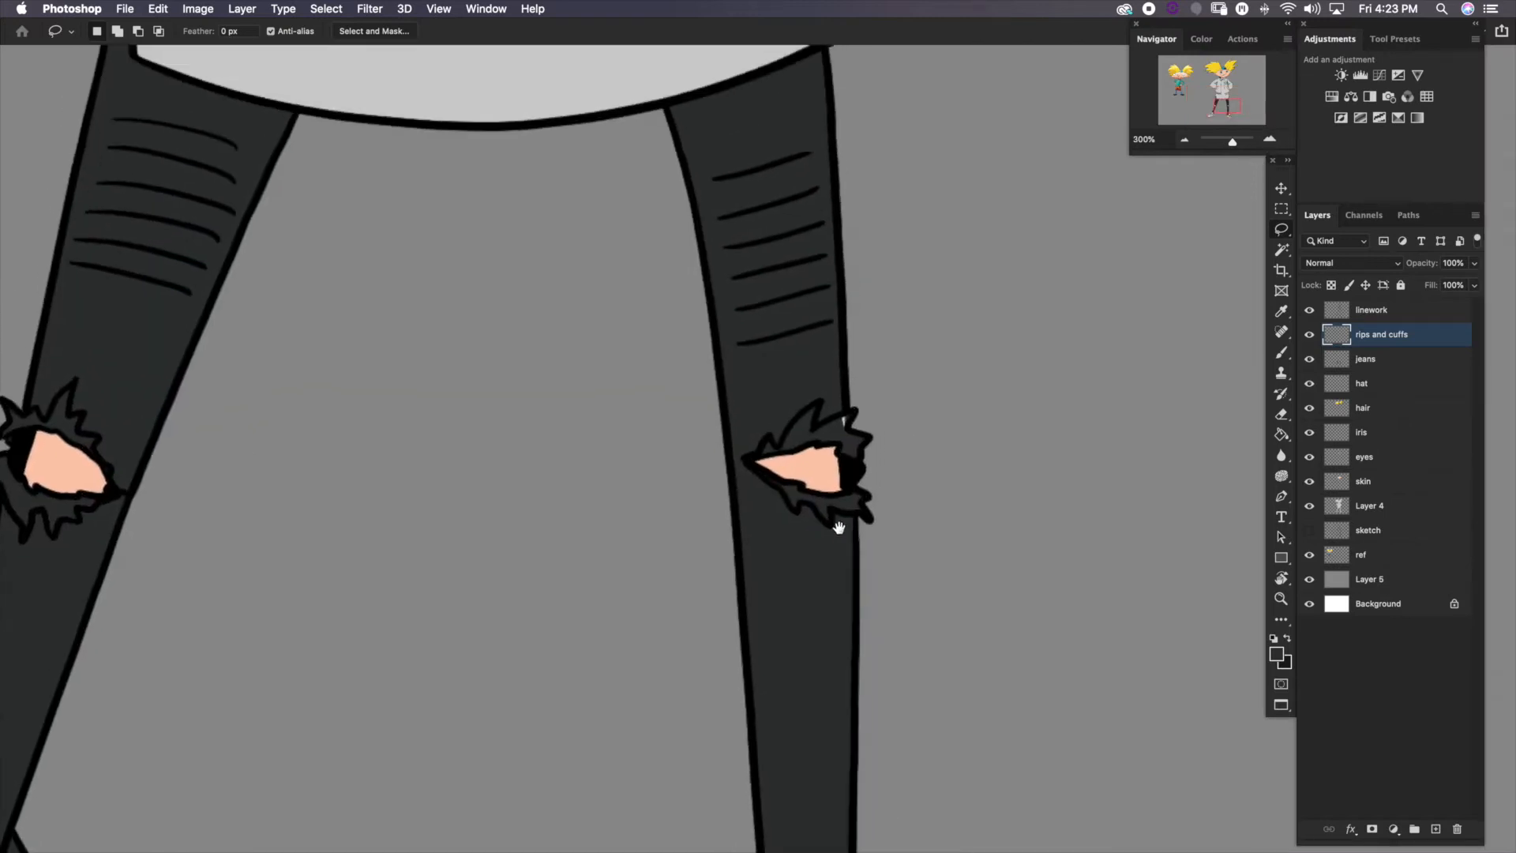
{"action": "mouse_move", "coordinate": [825, 466]}
{"action": "left_mouse_down"}
{"action": "mouse_move", "coordinate": [831, 521]}
{"action": "mouse_move", "coordinate": [759, 474]}
{"action": "left_mouse_up"}
{"action": "scroll", "coordinate": [790, 489], "scroll_direction": "left", "scroll_amount": 6}
{"action": "mouse_move", "coordinate": [526, 433]}
{"action": "left_mouse_down"}
{"action": "mouse_move", "coordinate": [514, 413]}
{"action": "mouse_move", "coordinate": [525, 430]}
{"action": "left_mouse_up"}
{"action": "scroll", "coordinate": [731, 632], "scroll_direction": "down", "scroll_amount": 5}
{"action": "key", "text": "super+minus"}
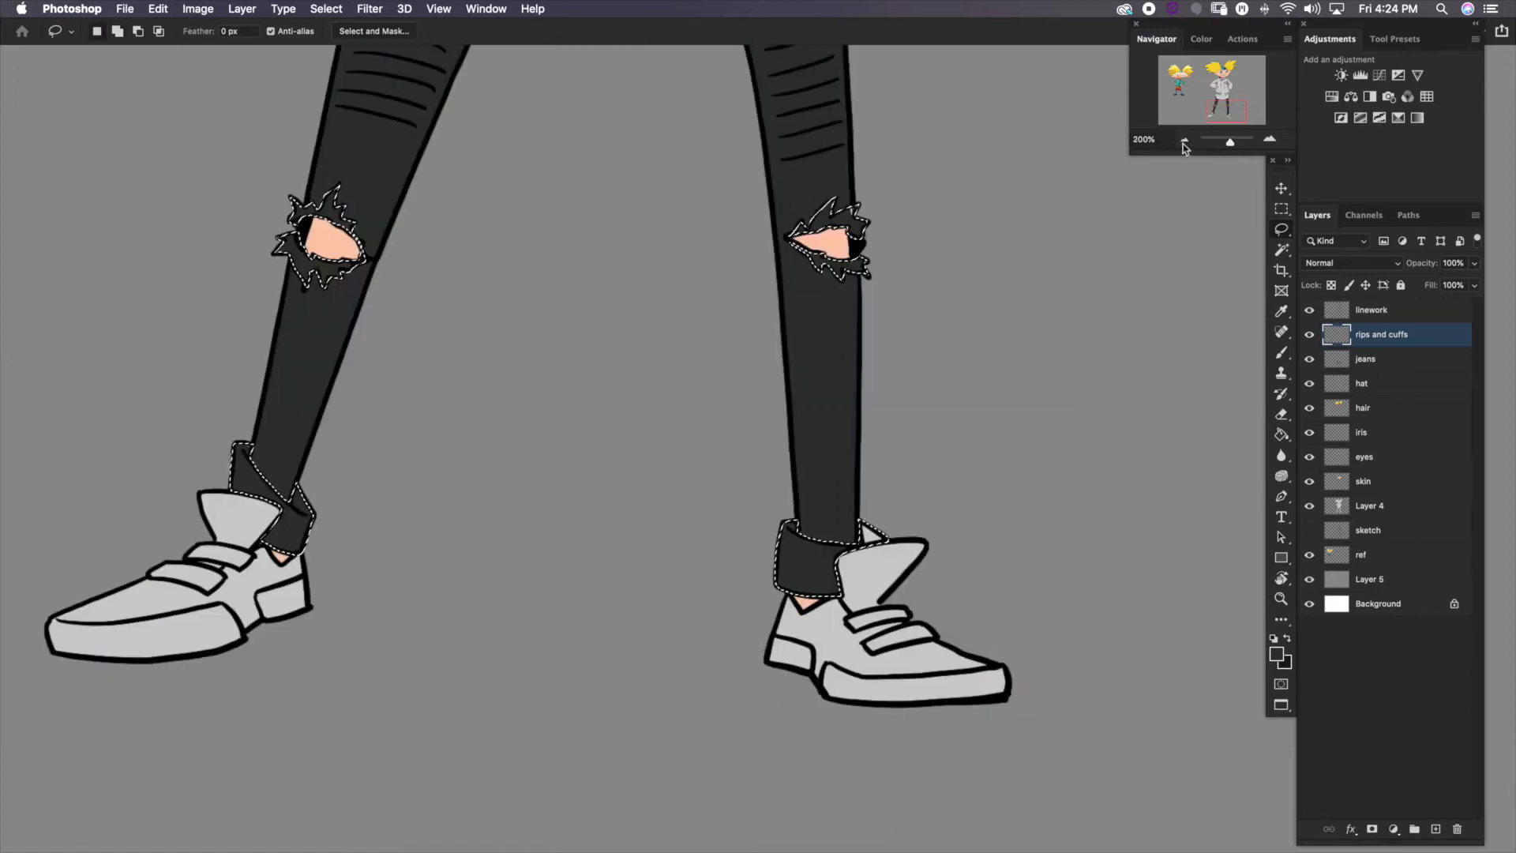
Set the foreground colour to grey #444748 and fill the selected knee rips and ankle cuffs with it
{"action": "left_click", "coordinate": [1281, 352]}
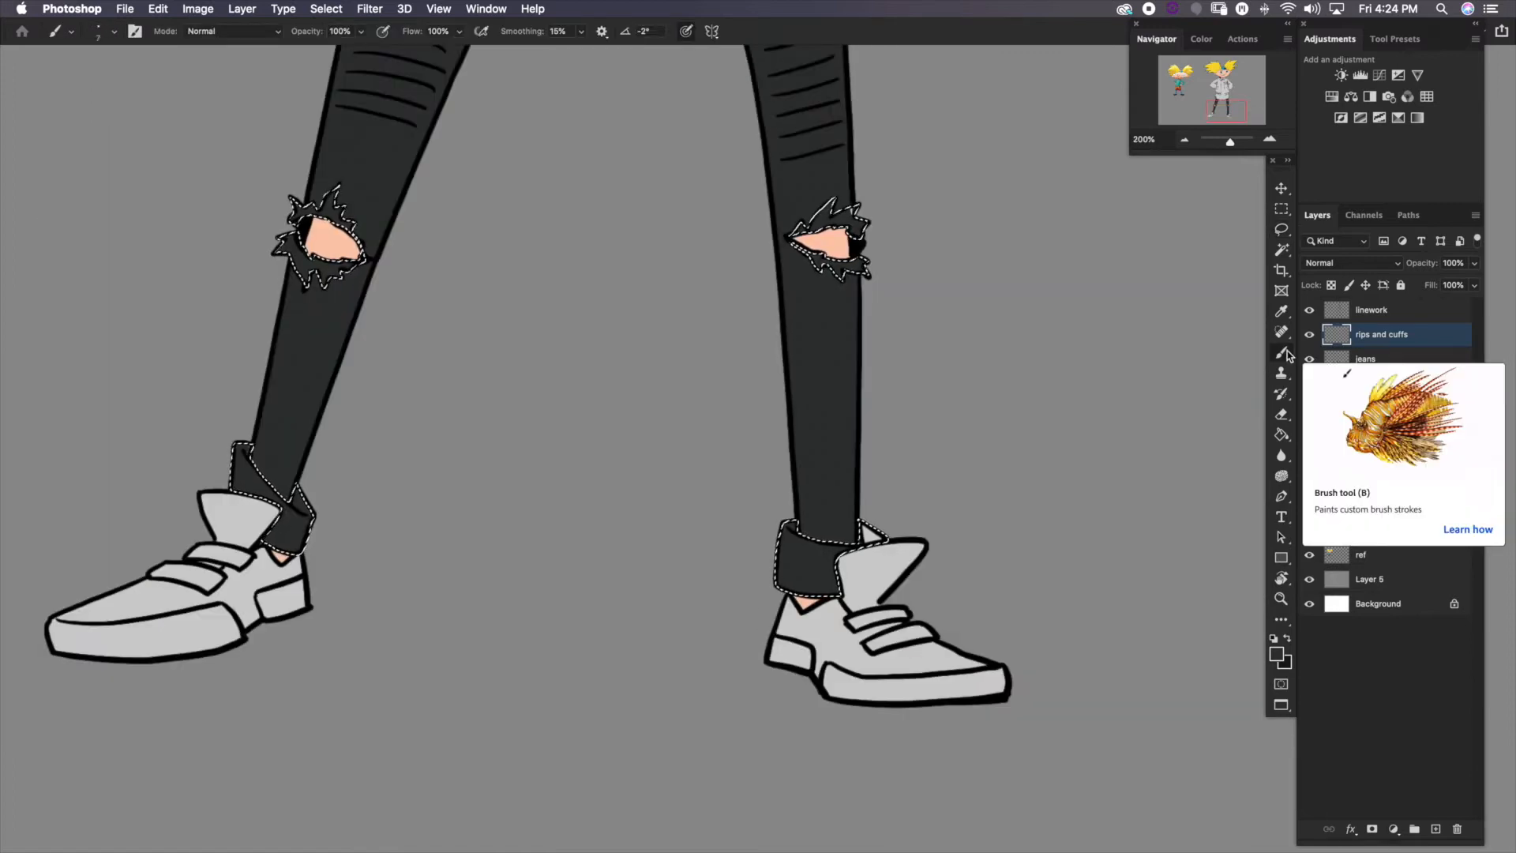
{"action": "left_click", "coordinate": [829, 398], "text": "alt"}
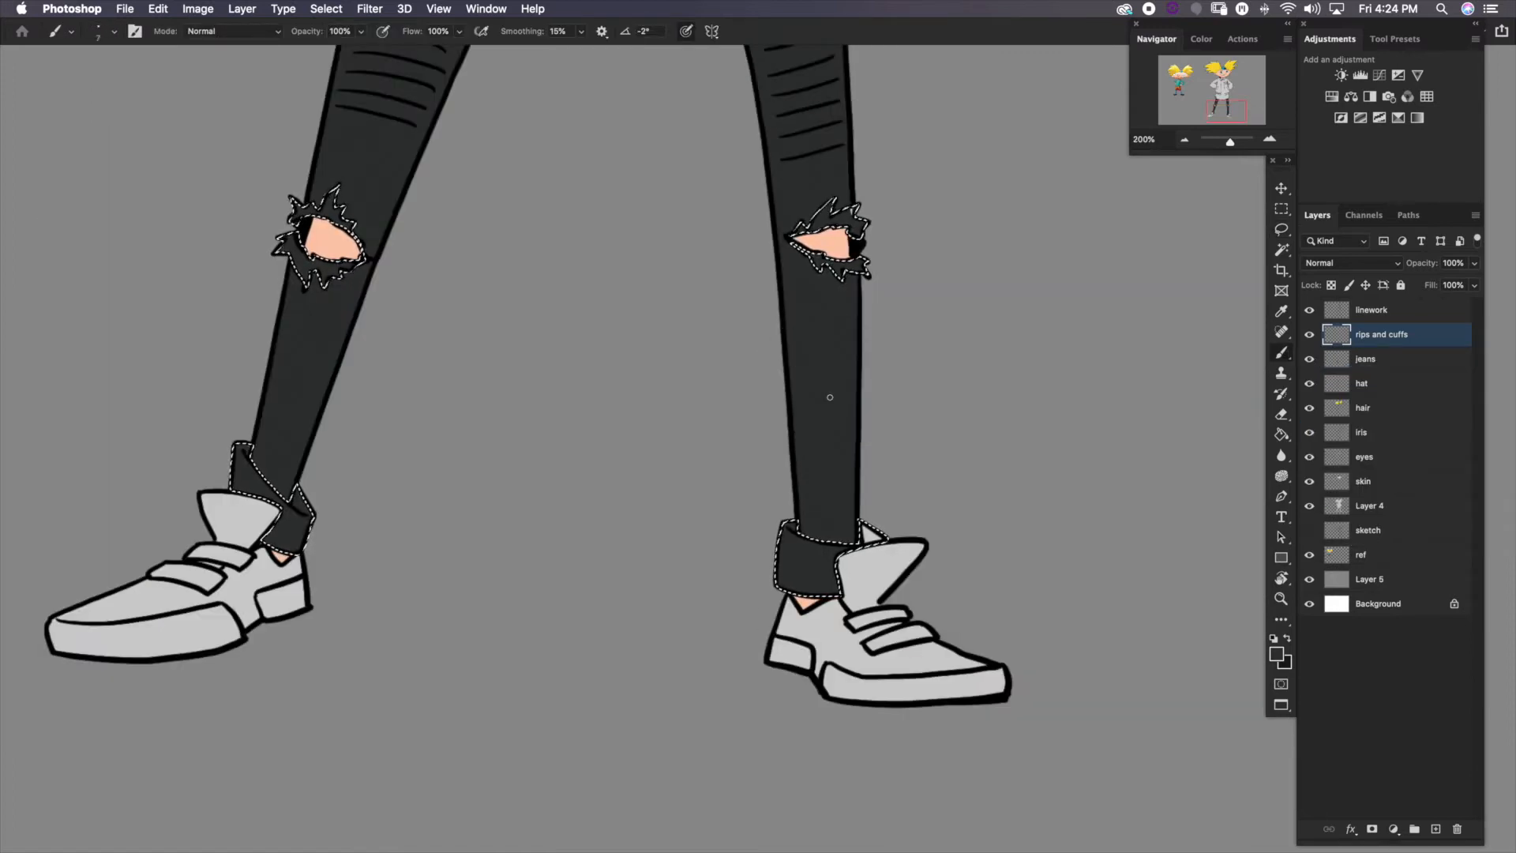
{"action": "left_click", "coordinate": [1279, 655]}
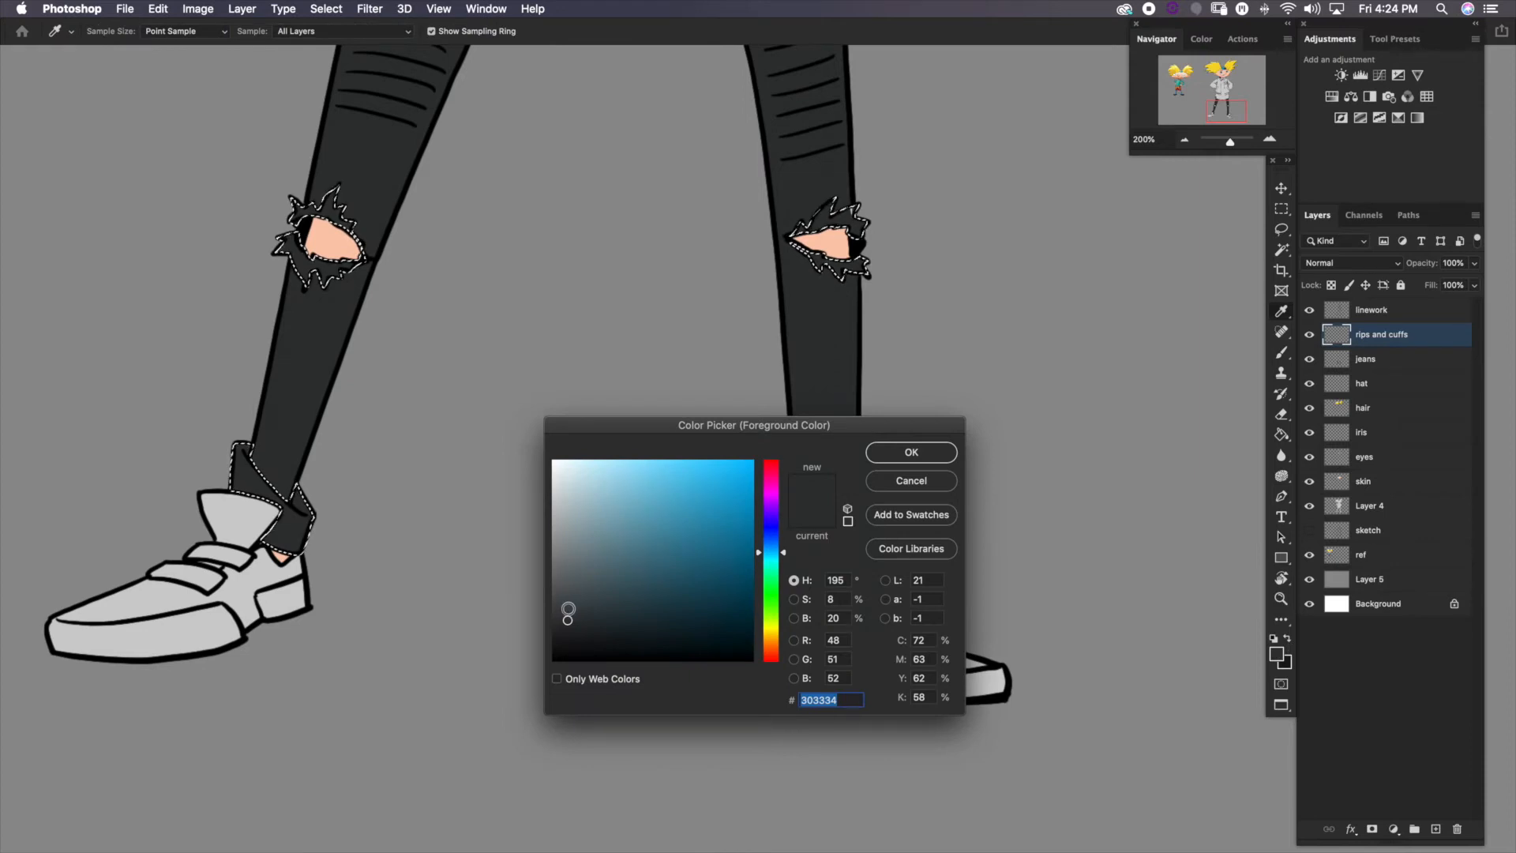
{"action": "left_click", "coordinate": [909, 453]}
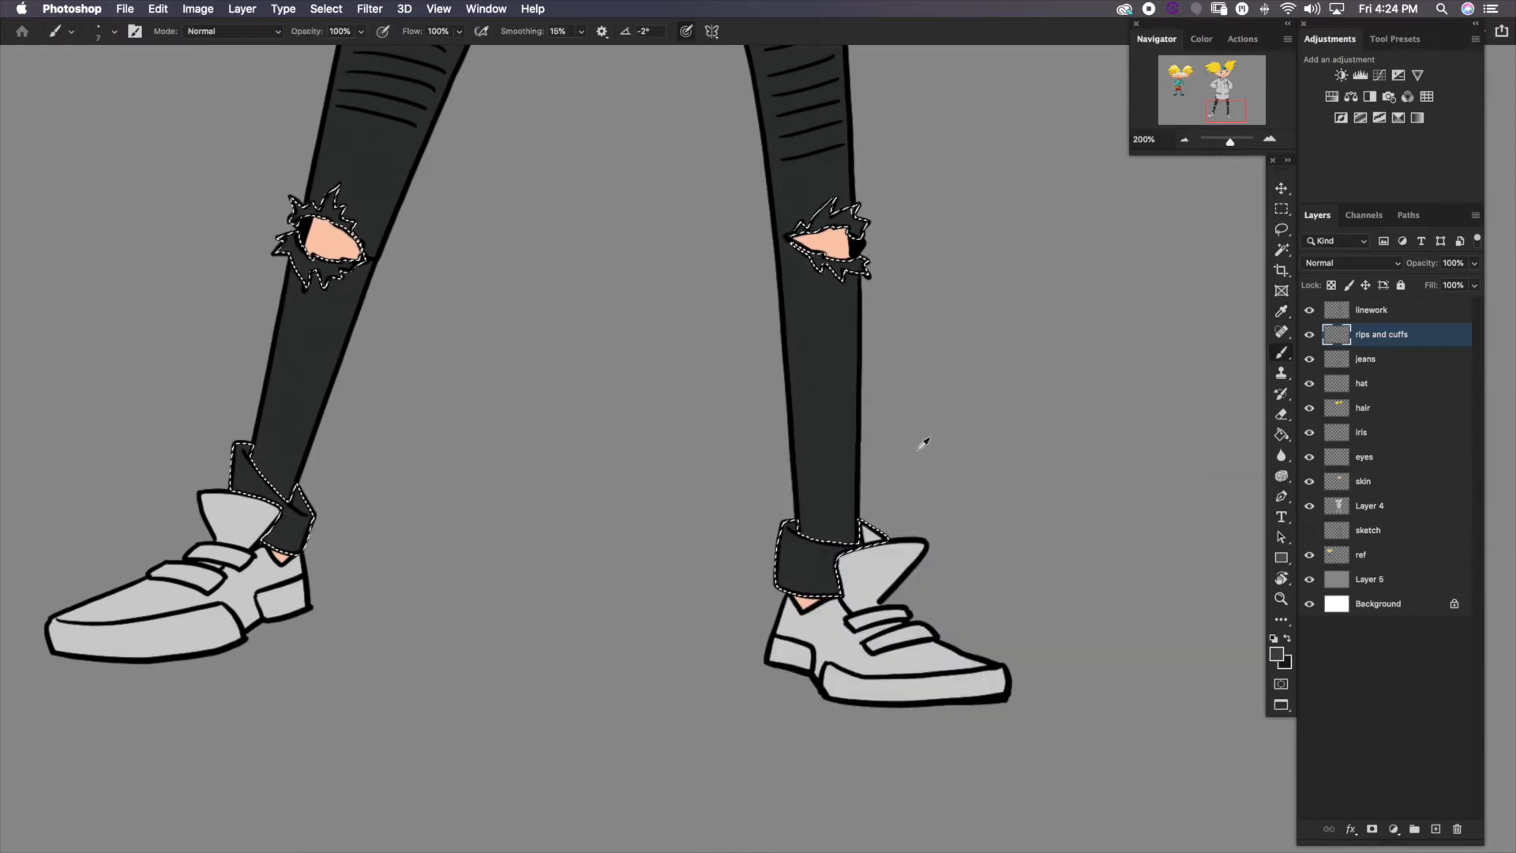
{"action": "key", "text": "alt+BackSpace"}
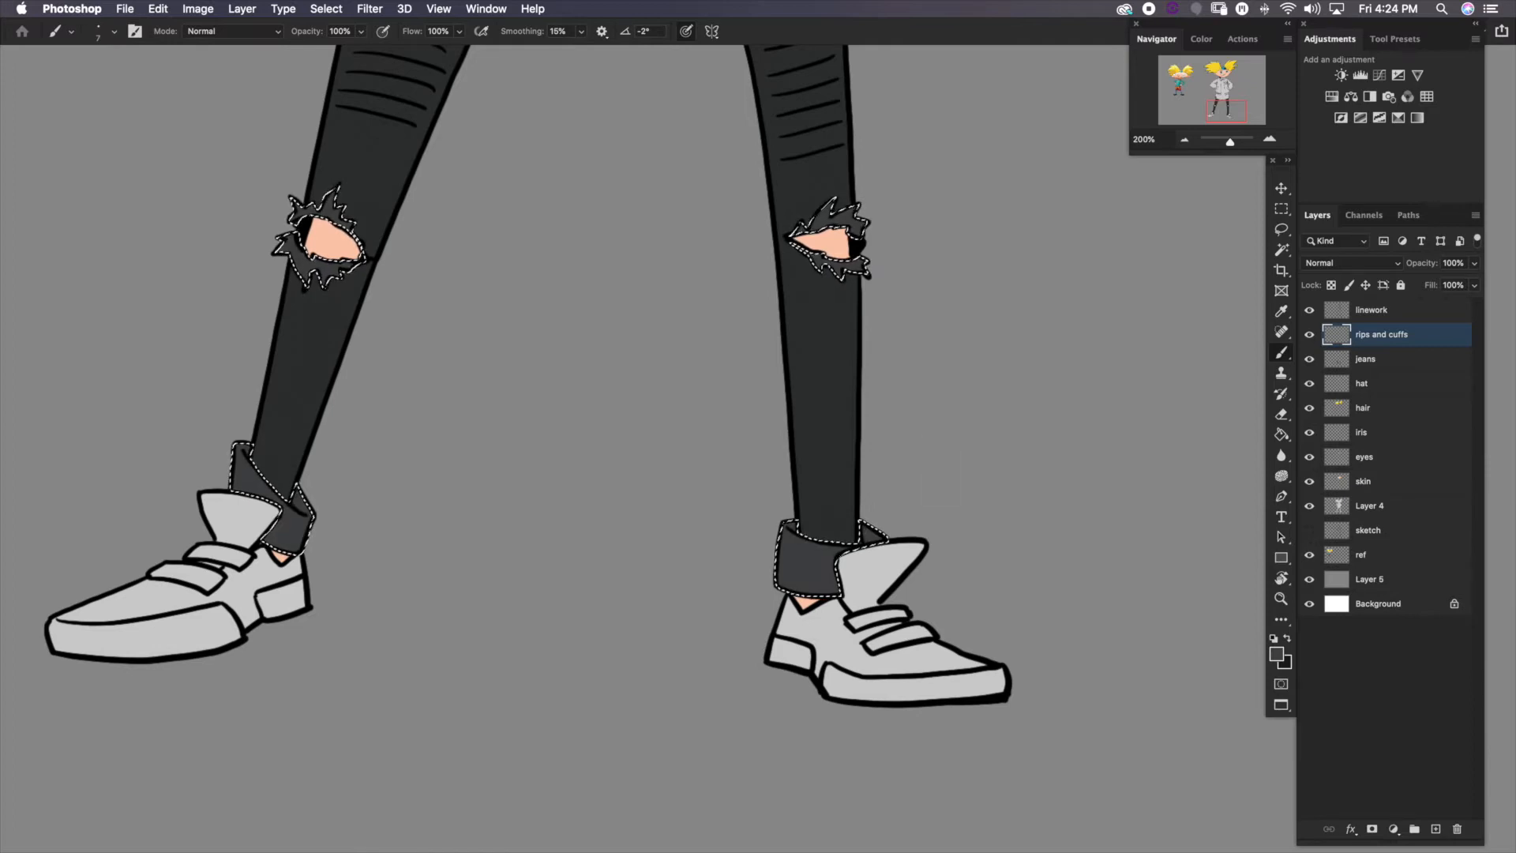
Refill the selected rips and cuffs with a grey lighter than #444748 and clear the selection
{"action": "left_click", "coordinate": [1275, 652]}
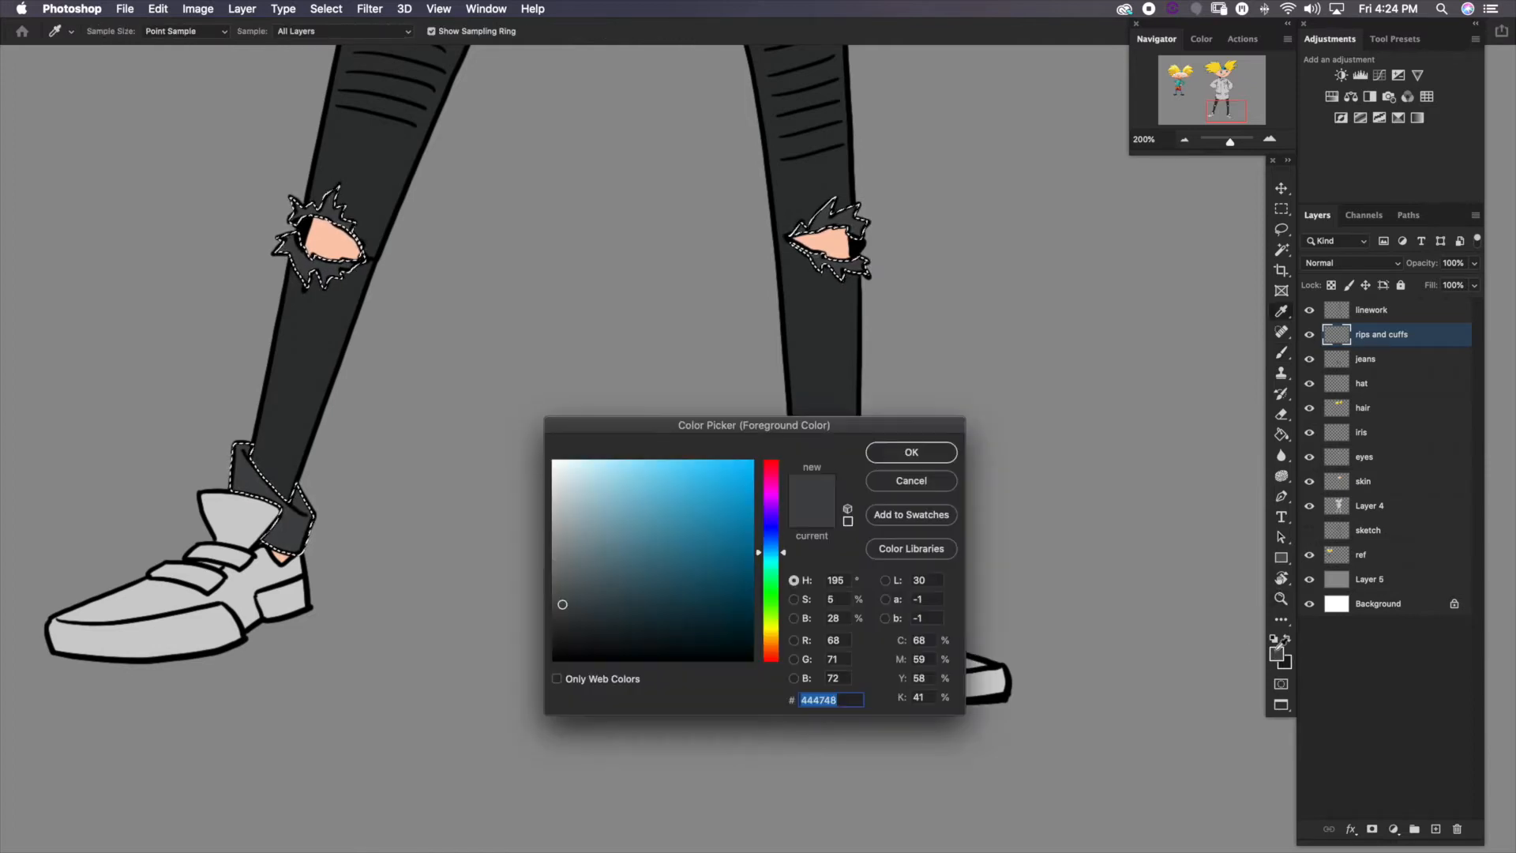
{"action": "left_click", "coordinate": [911, 452]}
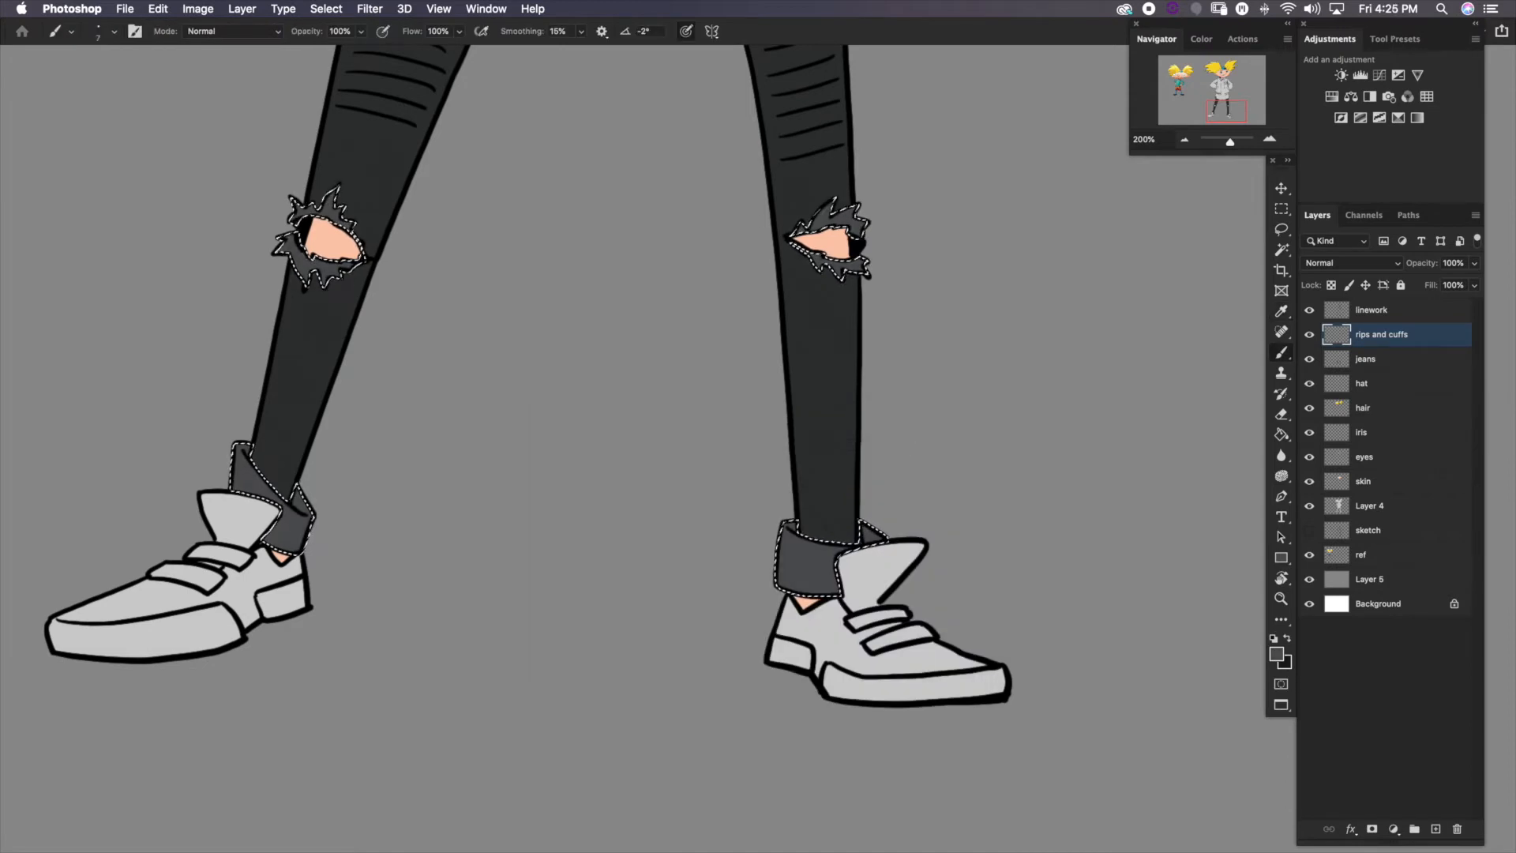
{"action": "left_click", "coordinate": [1186, 140]}
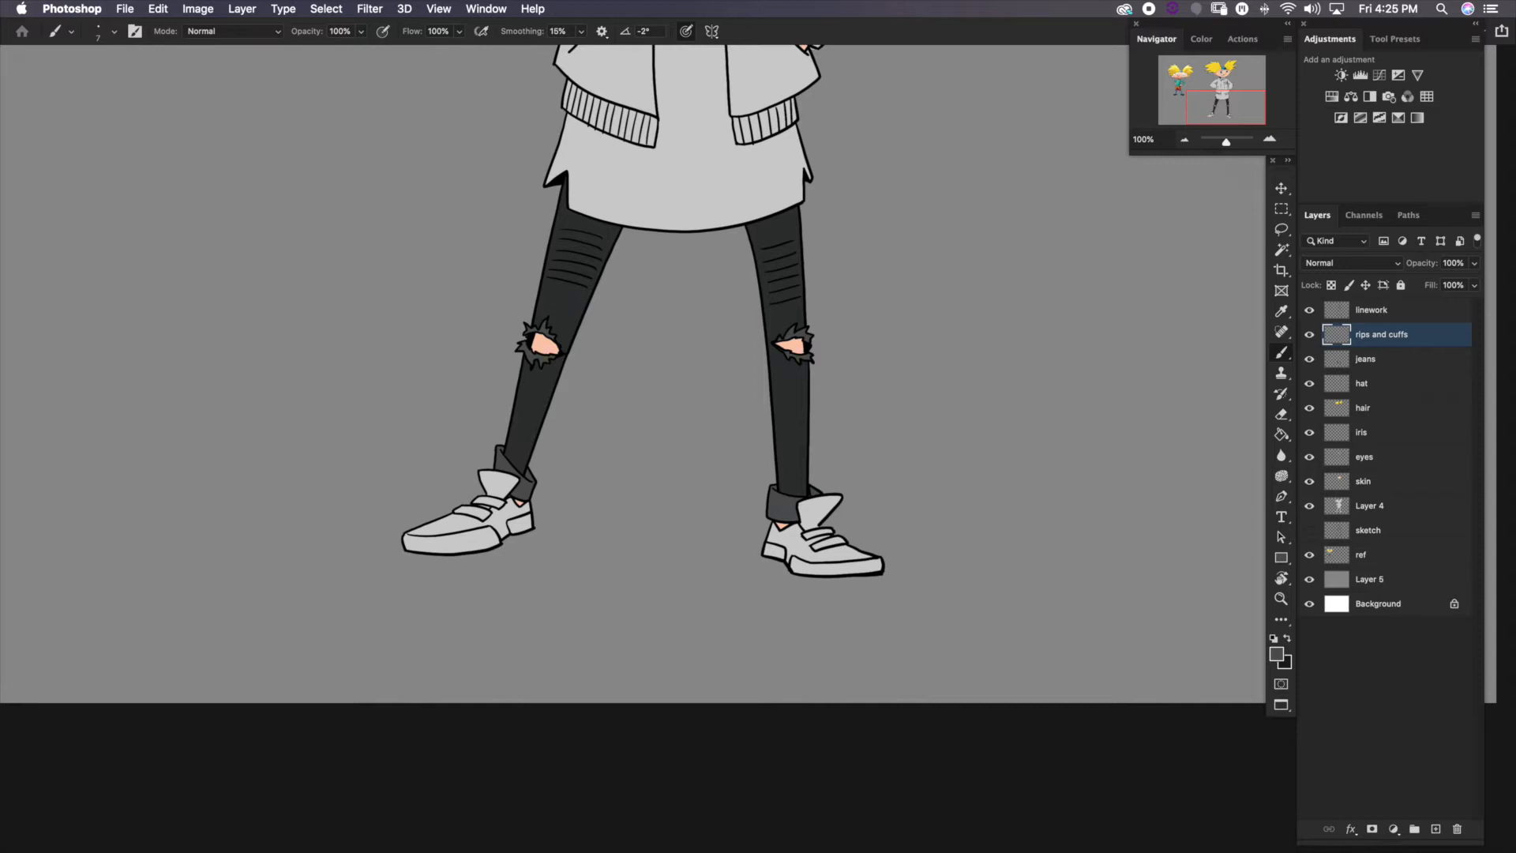
Create a layer named "shirt" directly above the rips and cuffs layer
{"action": "left_click_drag", "start_coordinate": [916, 438], "coordinate": [896, 579]}
{"action": "left_click_drag", "start_coordinate": [923, 507], "coordinate": [862, 669]}
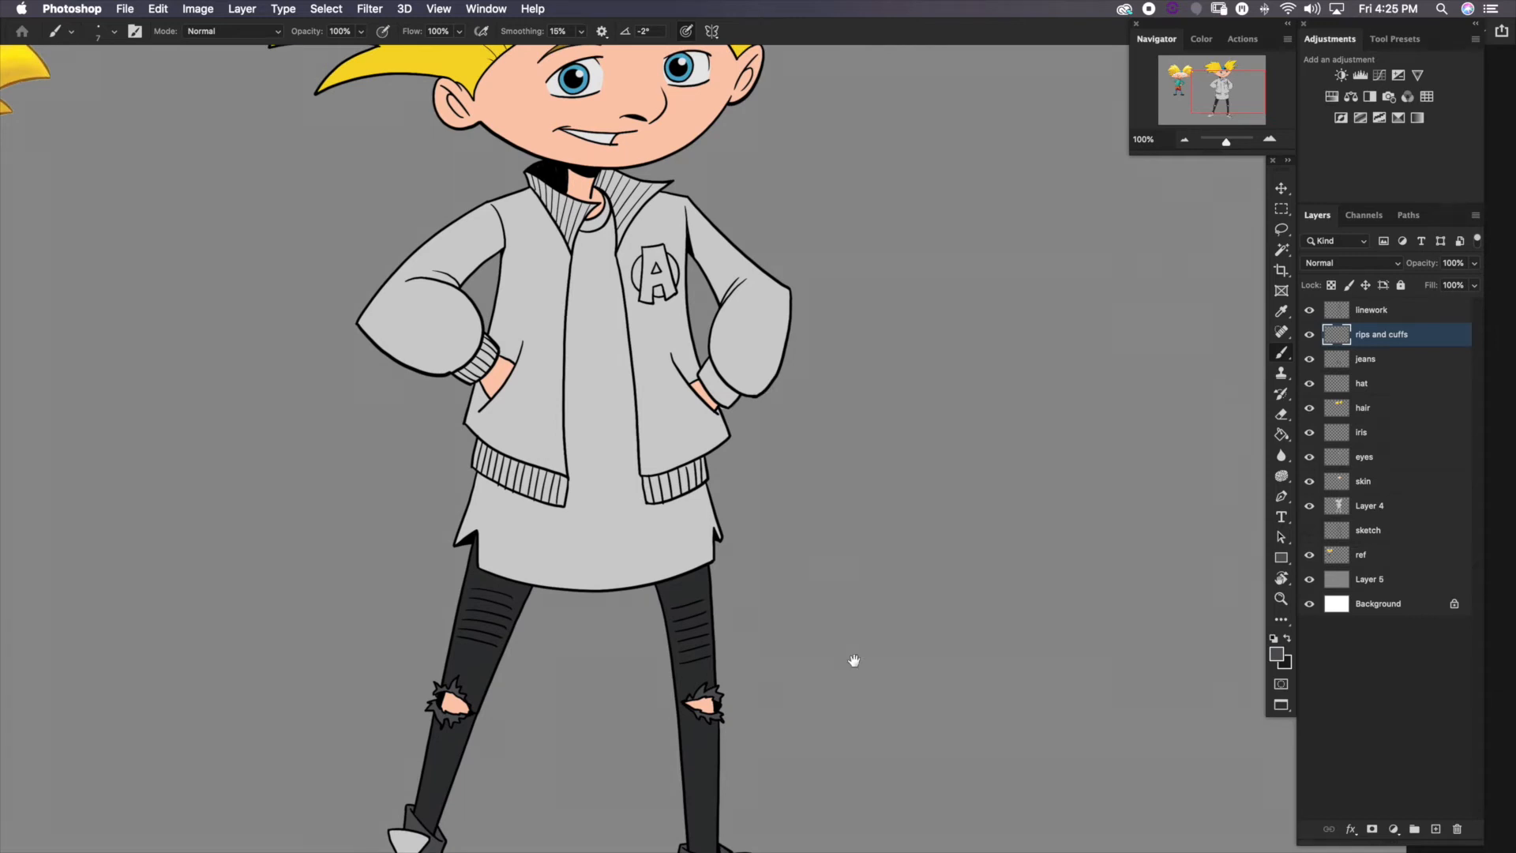
{"action": "left_click_drag", "start_coordinate": [839, 561], "coordinate": [836, 602]}
{"action": "left_click", "coordinate": [1437, 828]}
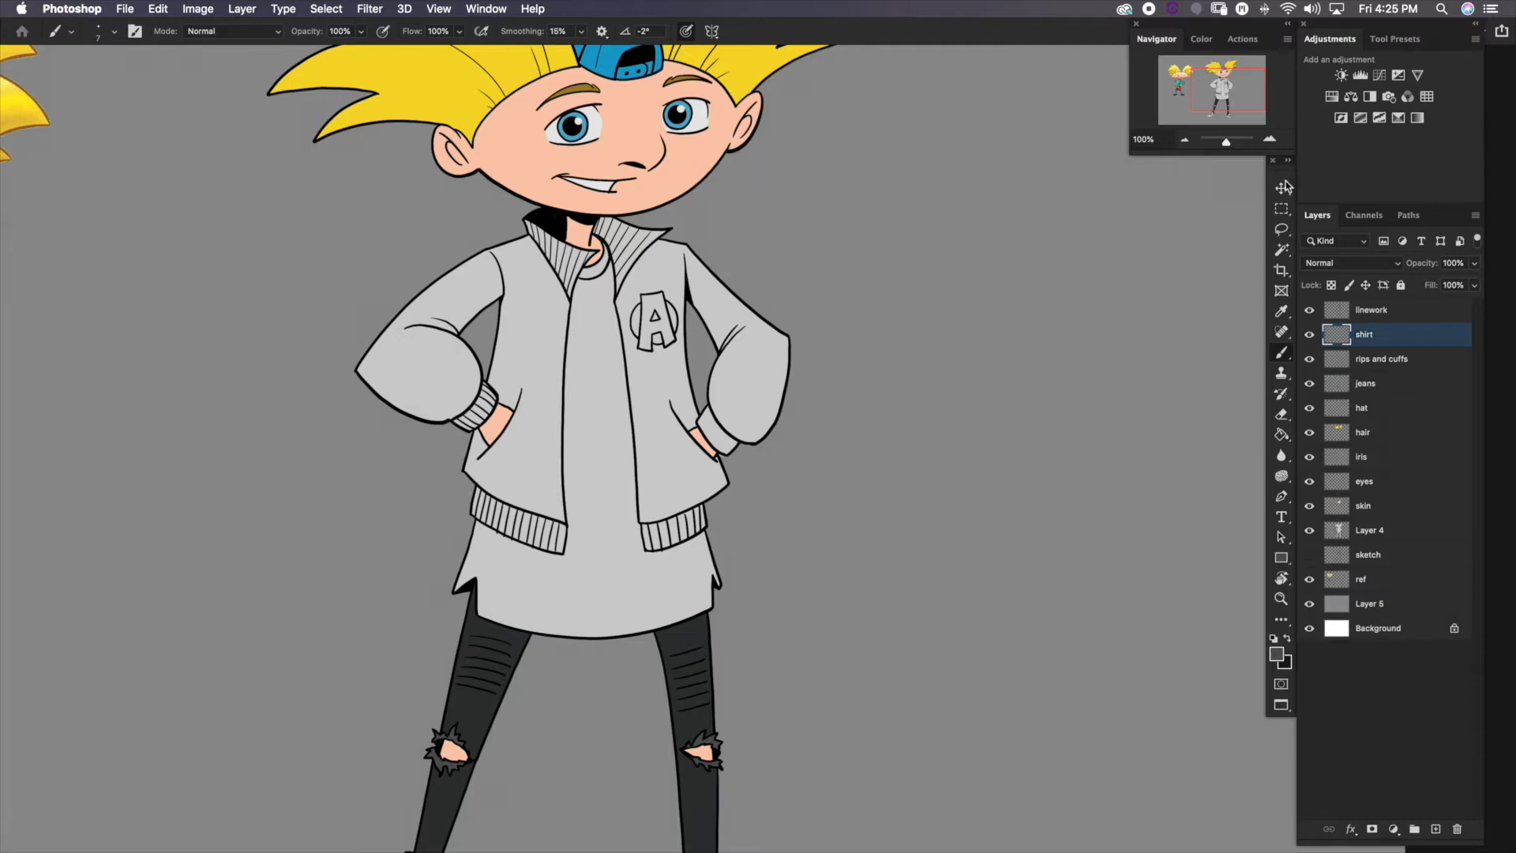
Lasso the shirt from the neckline between the jacket fronts down to the hem on the shirt layer
{"action": "left_click", "coordinate": [1282, 229]}
{"action": "key", "text": "super+plus"}
{"action": "key", "text": "super+plus"}
{"action": "mouse_move", "coordinate": [686, 554]}
{"action": "left_mouse_down"}
{"action": "mouse_move", "coordinate": [771, 629]}
{"action": "mouse_move", "coordinate": [797, 824]}
{"action": "mouse_move", "coordinate": [430, 764]}
{"action": "mouse_move", "coordinate": [723, 704]}
{"action": "mouse_move", "coordinate": [1135, 389]}
{"action": "mouse_move", "coordinate": [856, 599]}
{"action": "mouse_move", "coordinate": [644, 483]}
{"action": "left_mouse_up"}
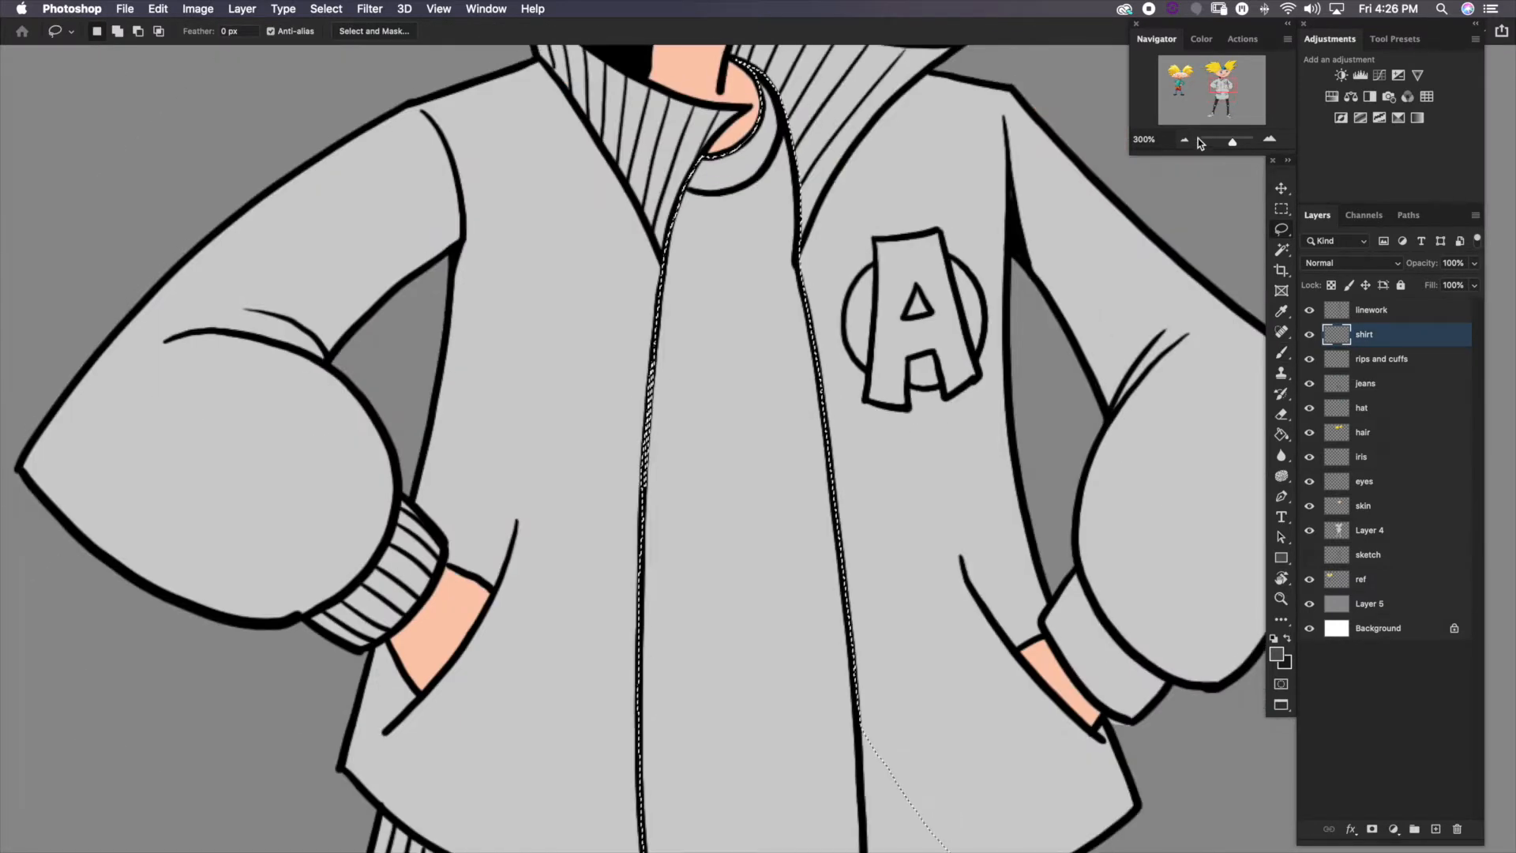
Sample the hat's blue, darken it to a muted navy blue and fill the selected shirt with it
{"action": "left_click", "coordinate": [1186, 140]}
{"action": "left_click", "coordinate": [1186, 140]}
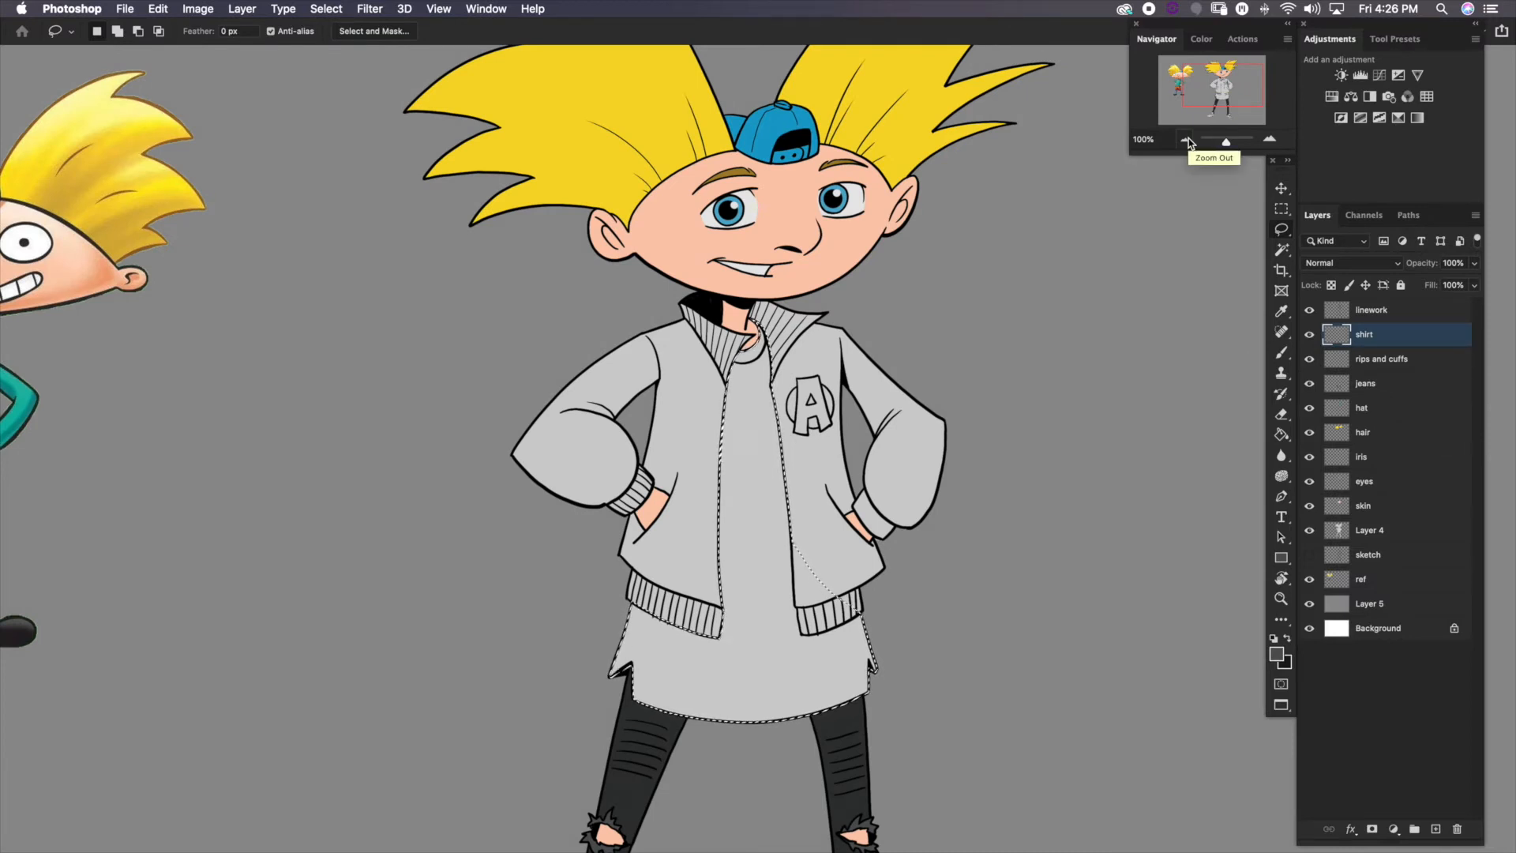
{"action": "left_click", "coordinate": [1278, 657]}
{"action": "left_click", "coordinate": [775, 141]}
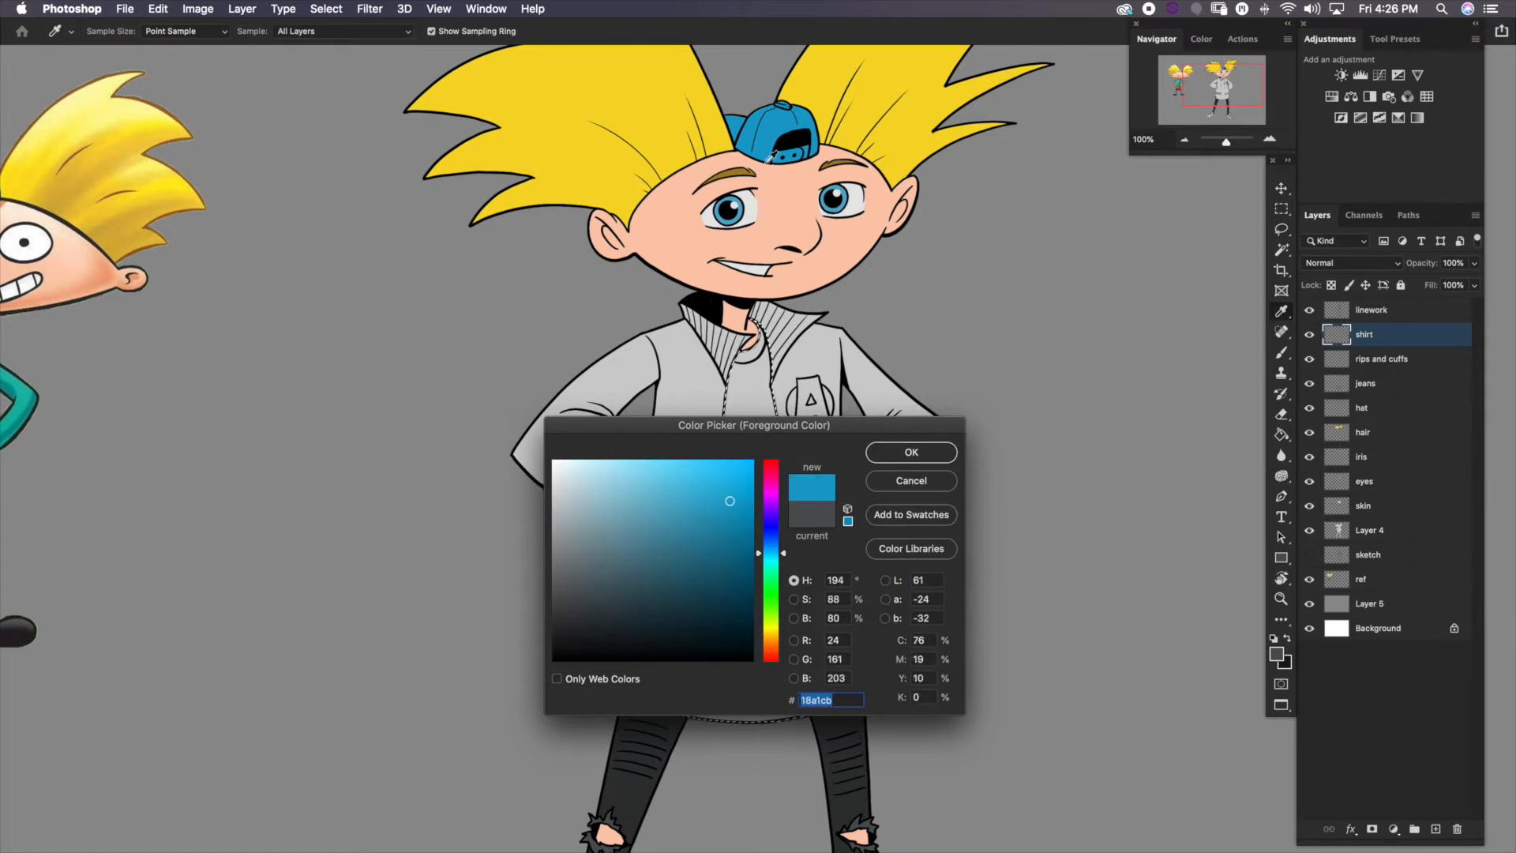
{"action": "left_click", "coordinate": [694, 564]}
{"action": "left_click_drag", "start_coordinate": [687, 558], "coordinate": [683, 576]}
{"action": "key", "text": "Return"}
{"action": "key", "text": "alt+BackSpace"}
Clear the shirt selection and create a layer named "jacket" directly above the shirt layer
{"action": "left_click_drag", "start_coordinate": [830, 530], "coordinate": [870, 609]}
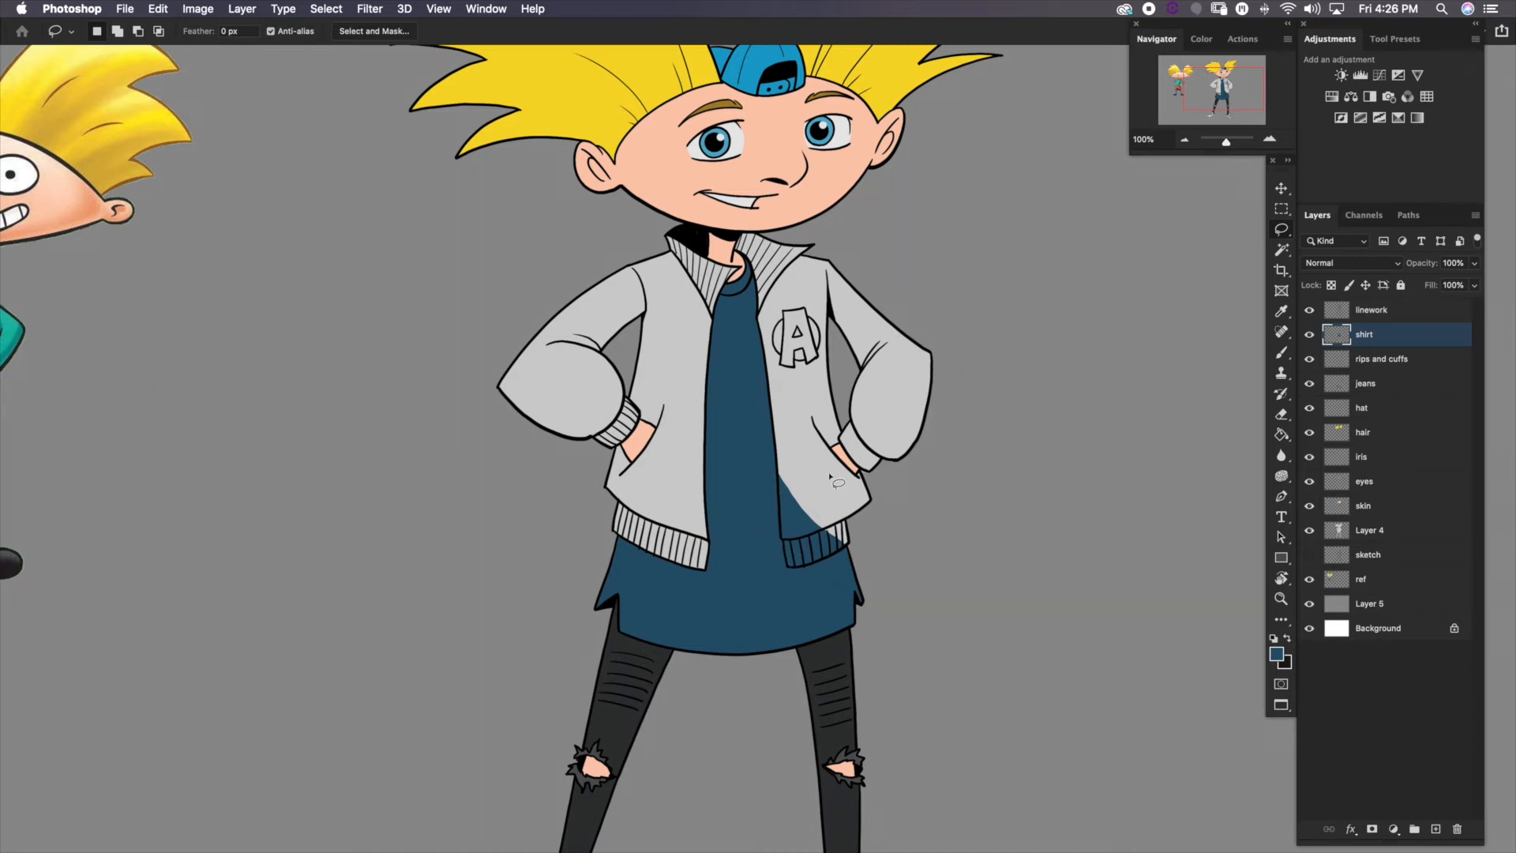
{"action": "left_click", "coordinate": [1435, 831]}
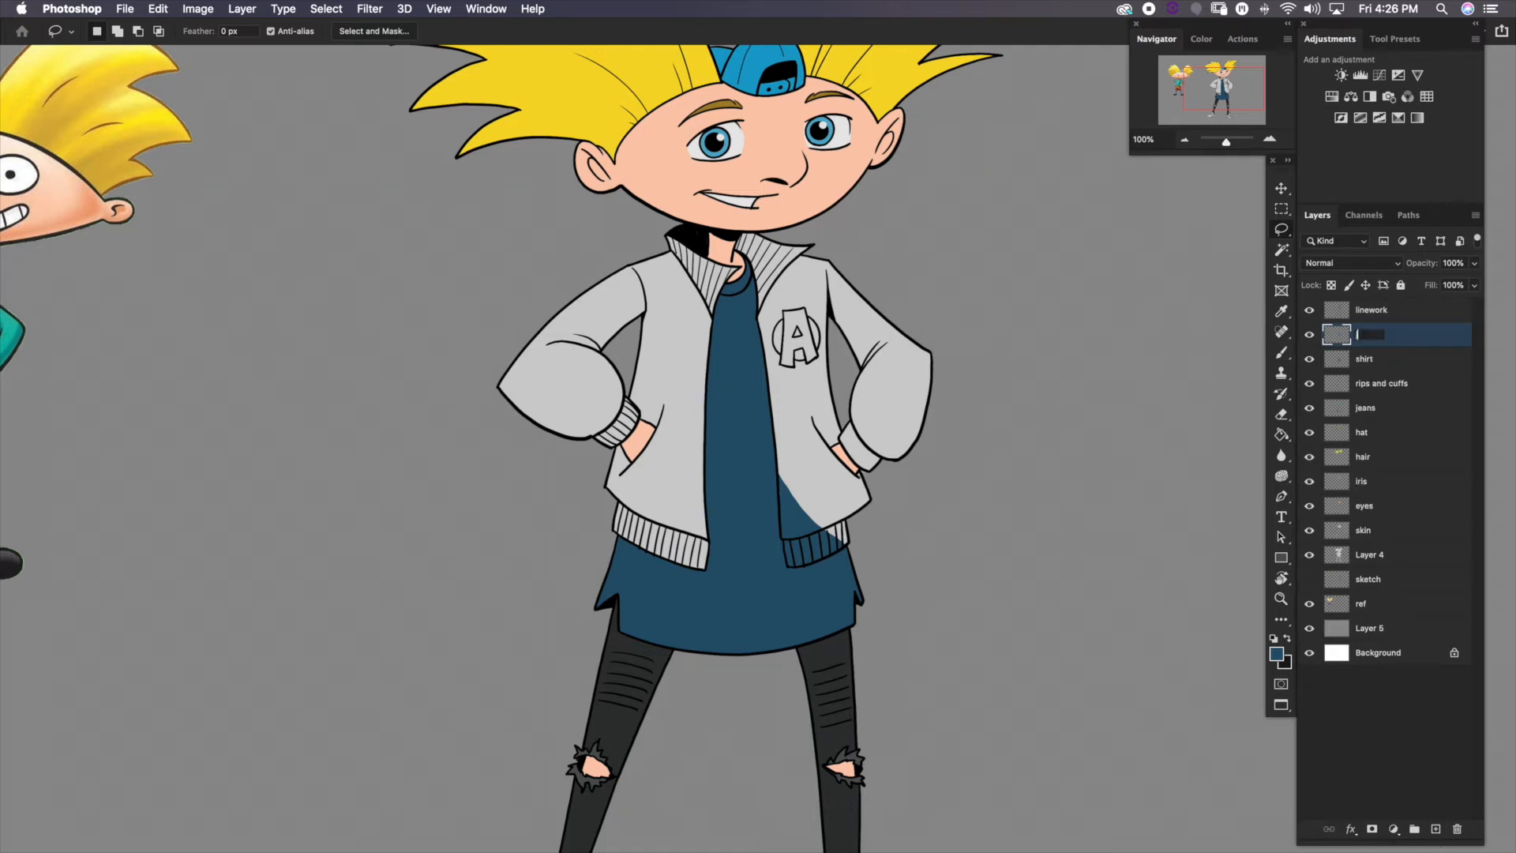
{"action": "type", "text": "jacket"}
{"action": "key", "text": "Return"}
Lasso both jacket halves with collar, sleeves and ribbed hem on the jacket layer, leaving out the hands and shirt
{"action": "key", "text": "super+plus"}
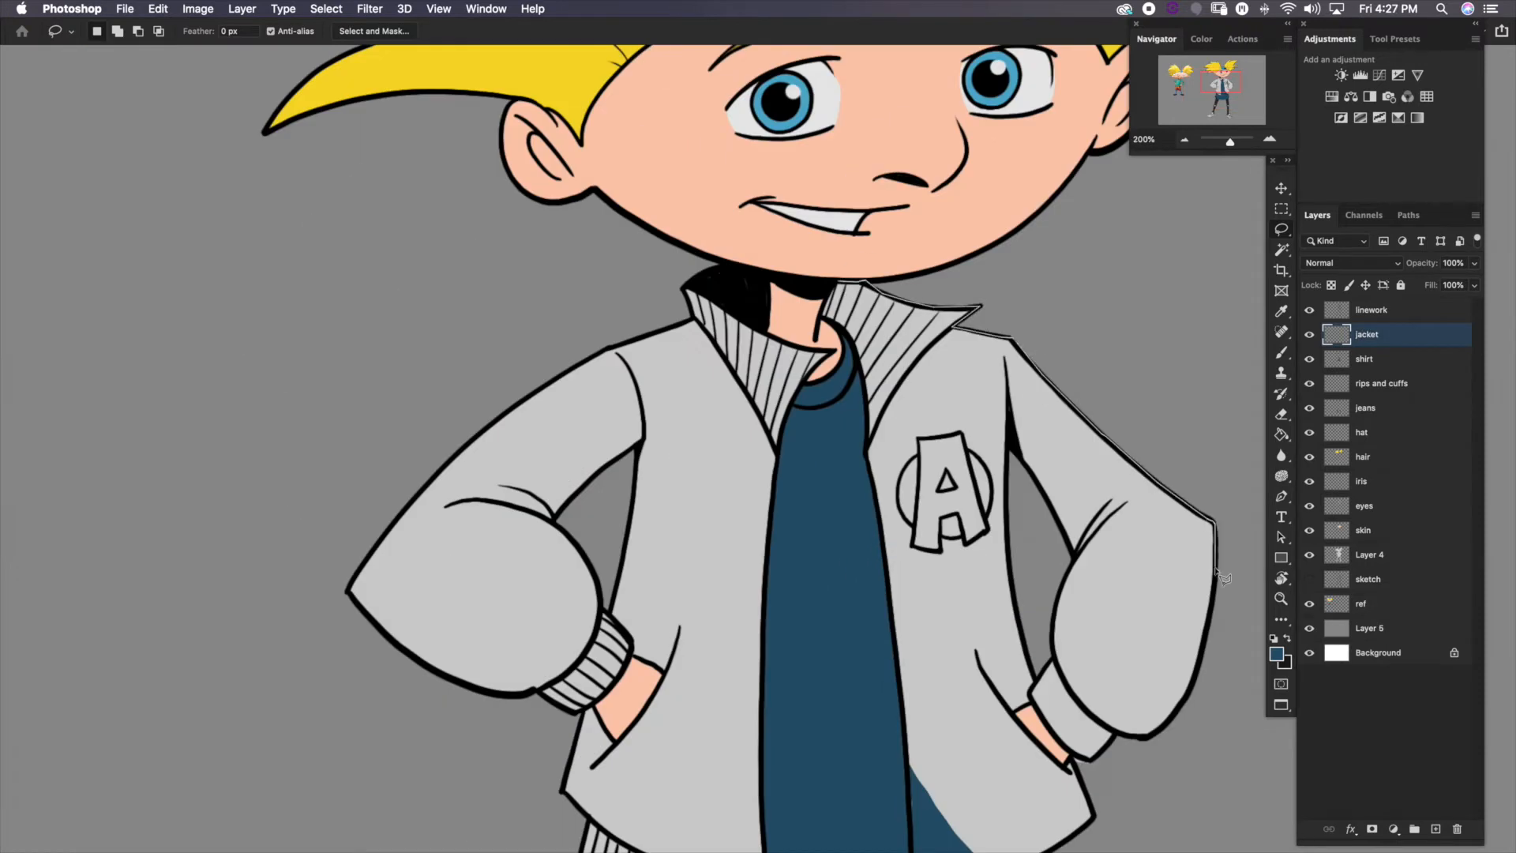
{"action": "scroll", "coordinate": [632, 442], "scroll_direction": "down", "scroll_amount": 3}
{"action": "scroll", "coordinate": [895, 192], "scroll_direction": "up", "scroll_amount": 3}
{"action": "scroll", "coordinate": [895, 192], "scroll_direction": "down", "scroll_amount": 2}
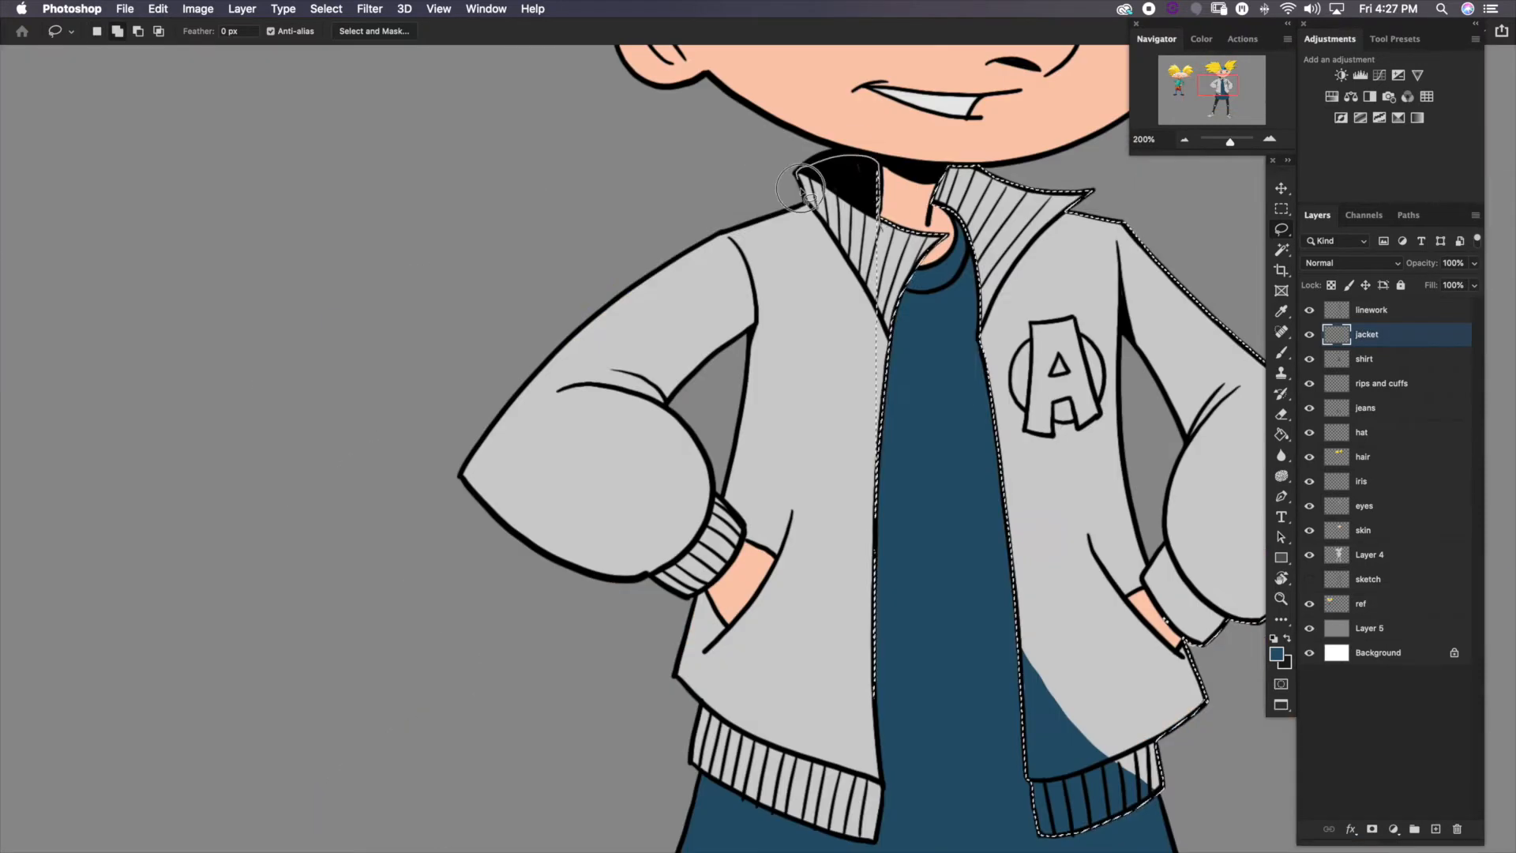
{"action": "left_click_drag", "start_coordinate": [875, 383], "coordinate": [758, 545]}
{"action": "scroll", "coordinate": [853, 542], "scroll_direction": "down", "scroll_amount": 3}
{"action": "scroll", "coordinate": [853, 541], "scroll_direction": "right", "scroll_amount": 5}
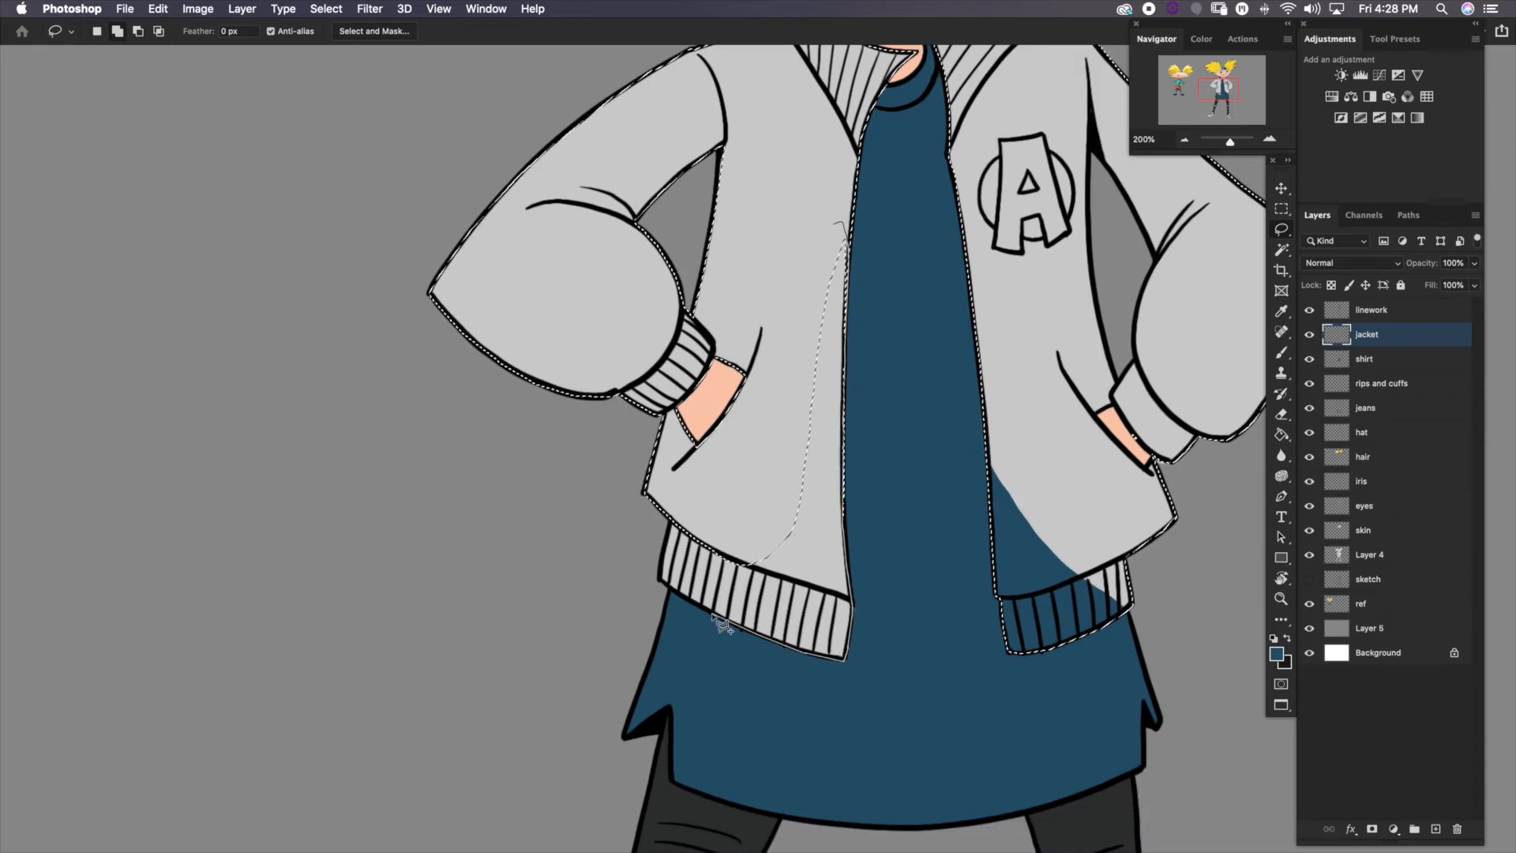
{"action": "scroll", "coordinate": [860, 529], "scroll_direction": "up", "scroll_amount": 2}
{"action": "scroll", "coordinate": [866, 521], "scroll_direction": "left", "scroll_amount": 3}
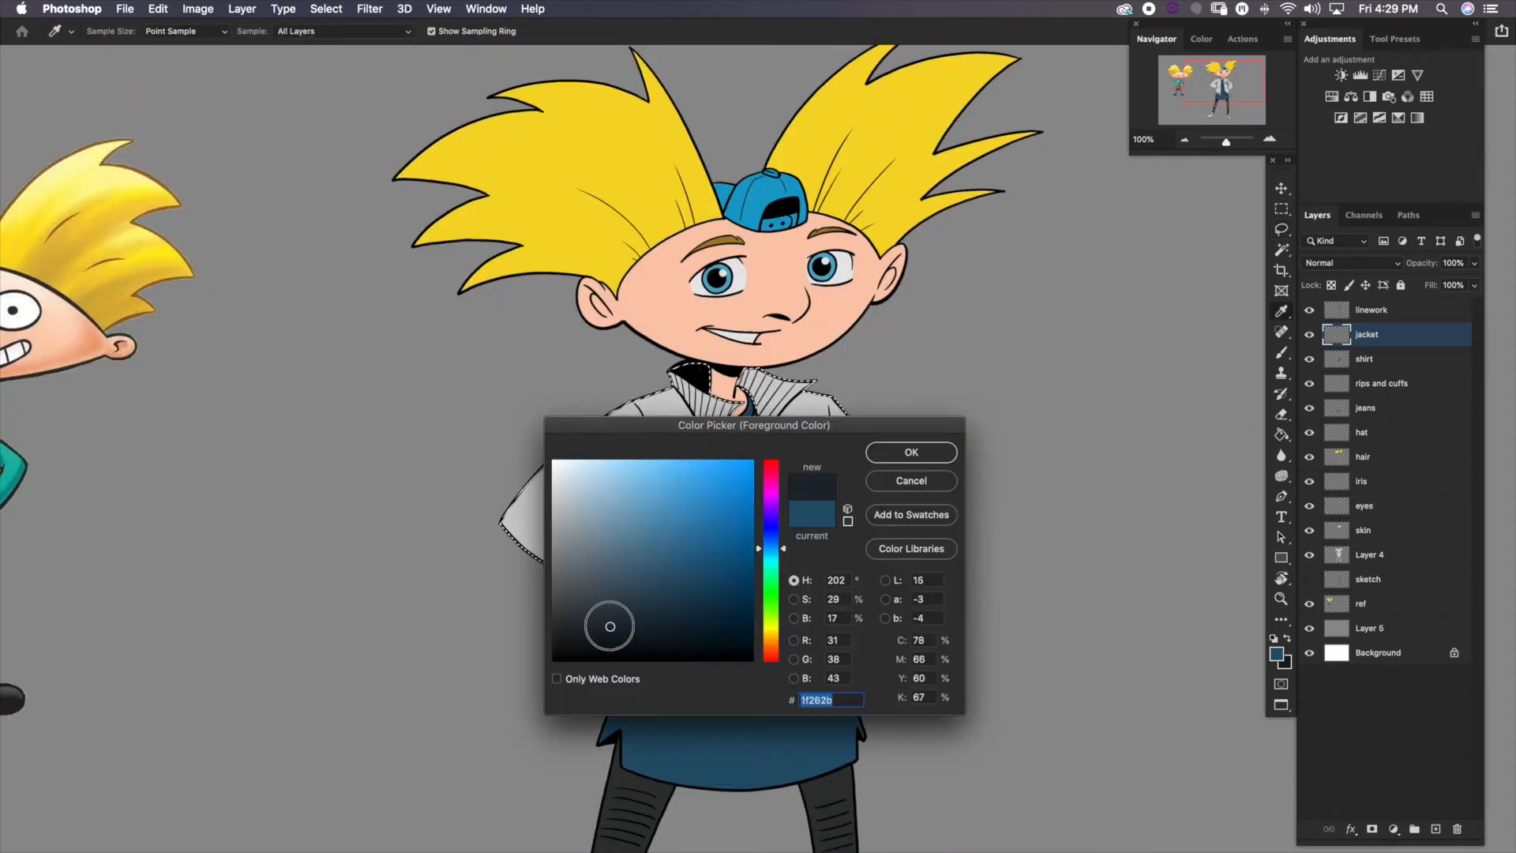
Set the foreground colour to near-black blue #232a2e, fill the selected jacket with it and clear the selection
{"action": "left_click", "coordinate": [606, 626]}
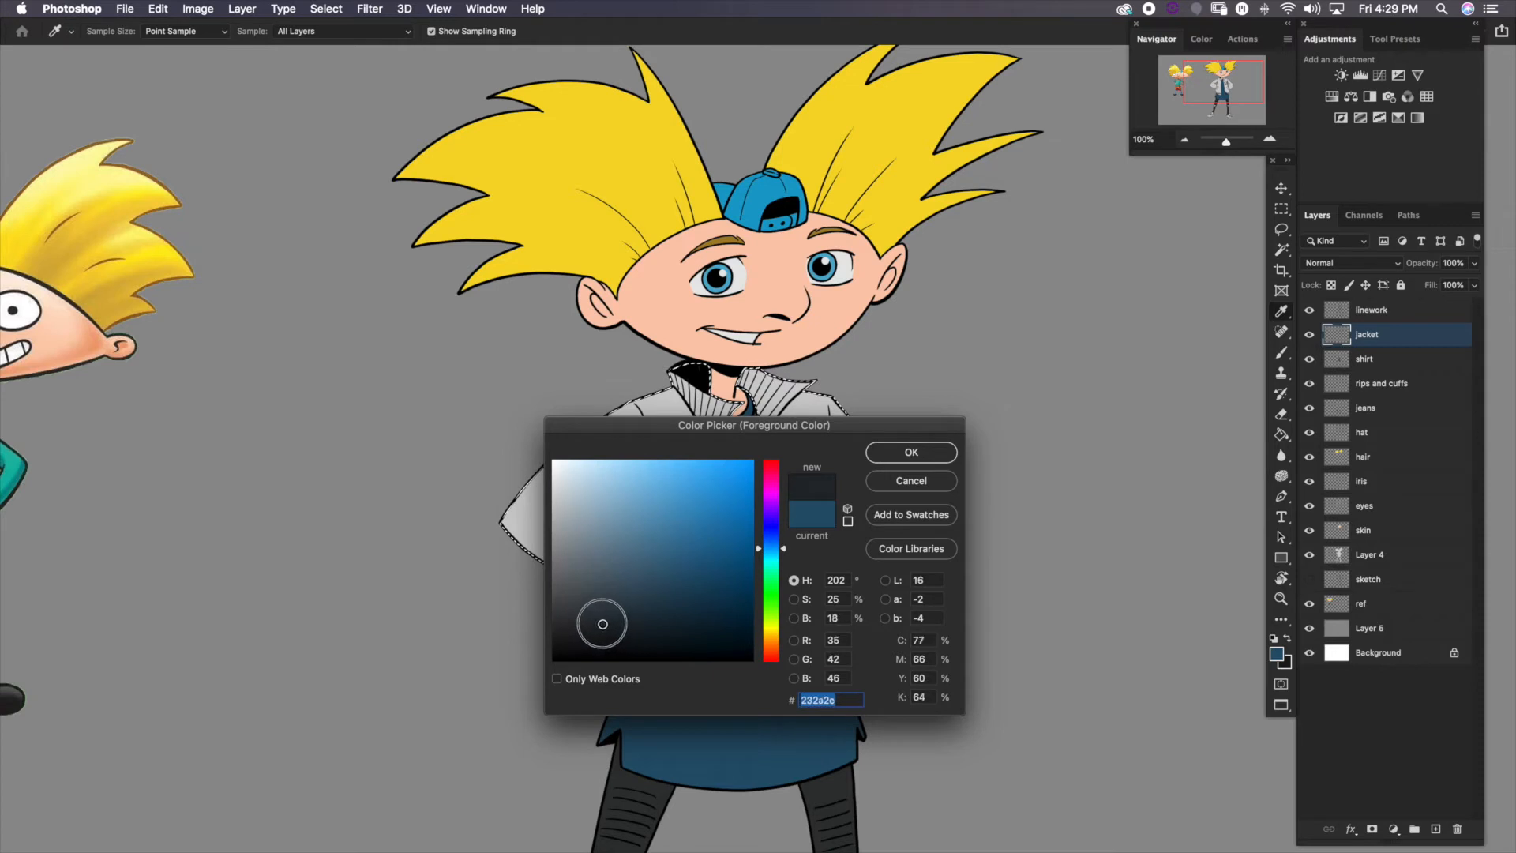
{"action": "left_click", "coordinate": [885, 456]}
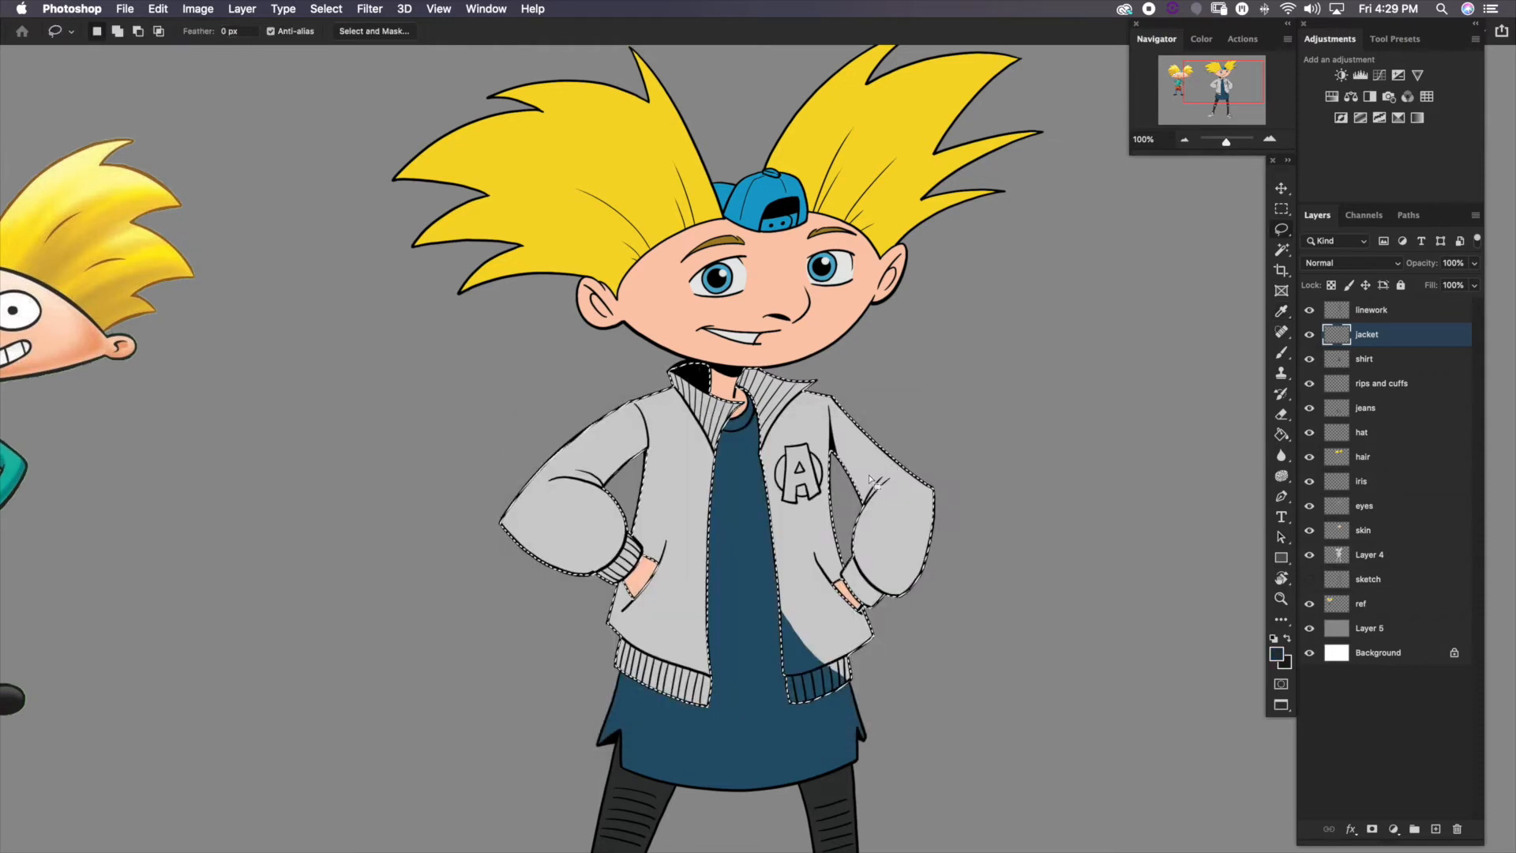
{"action": "key", "text": "l"}
{"action": "key", "text": "alt+BackSpace"}
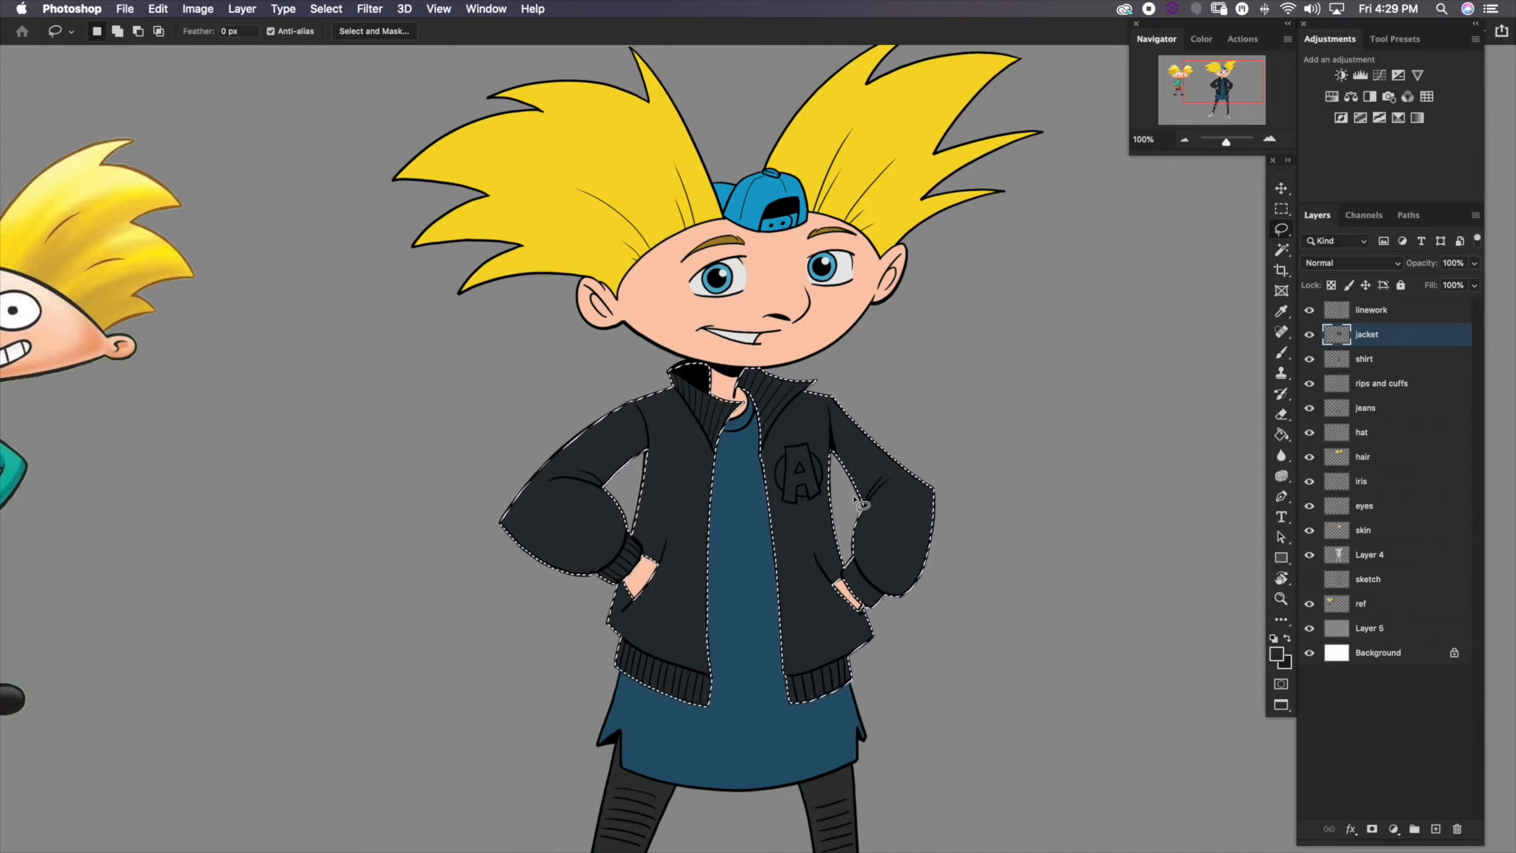
{"action": "left_click_drag", "start_coordinate": [827, 570], "coordinate": [833, 547]}
{"action": "key", "text": "ctrl+d"}
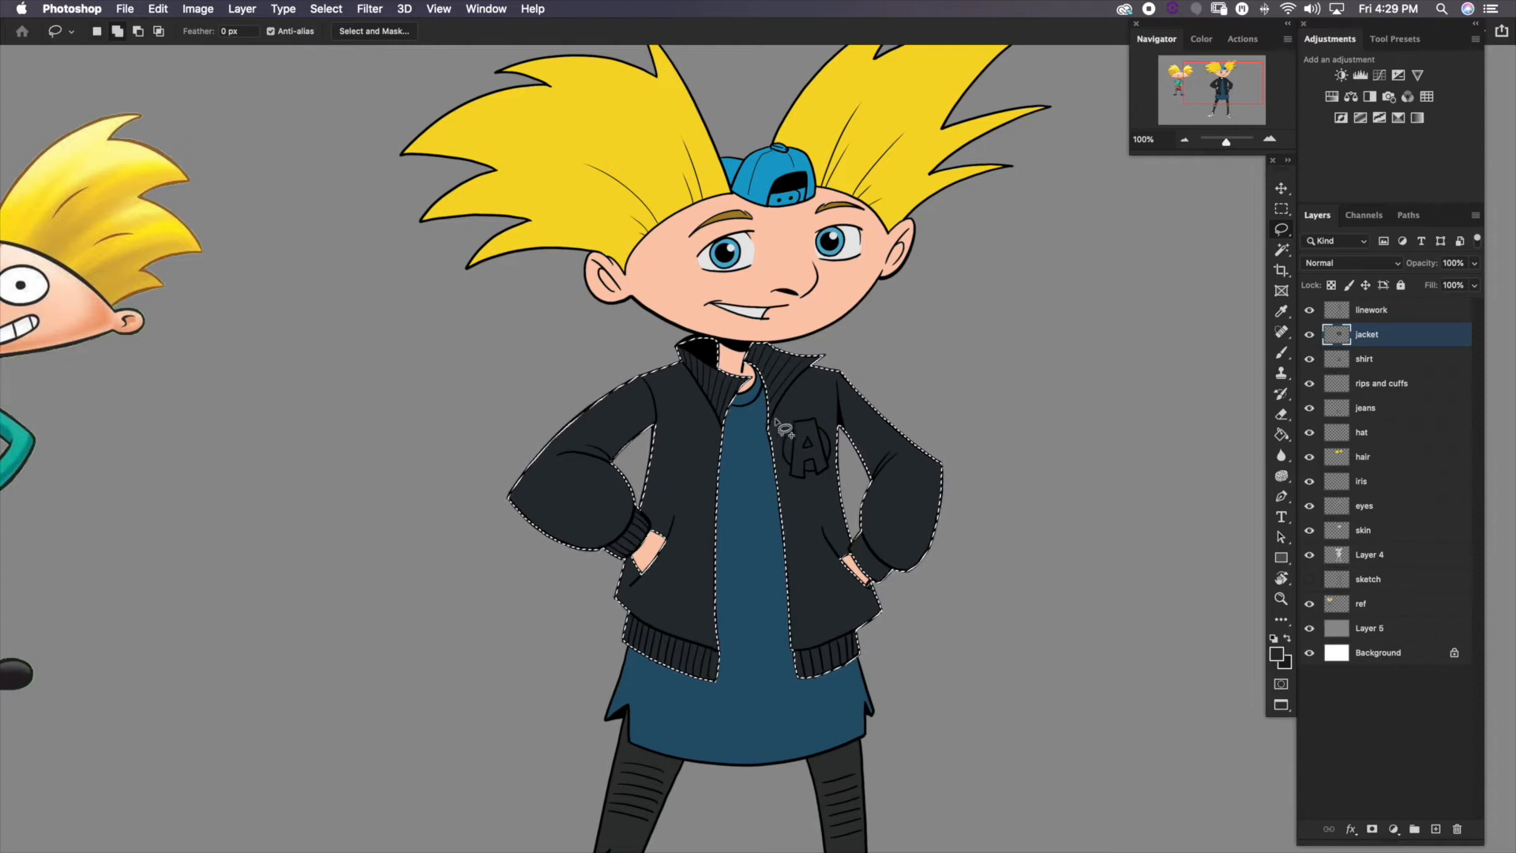
{"action": "mouse_move", "coordinate": [750, 406]}
{"action": "left_mouse_down"}
{"action": "mouse_move", "coordinate": [777, 452]}
{"action": "mouse_move", "coordinate": [787, 444]}
{"action": "left_mouse_up"}
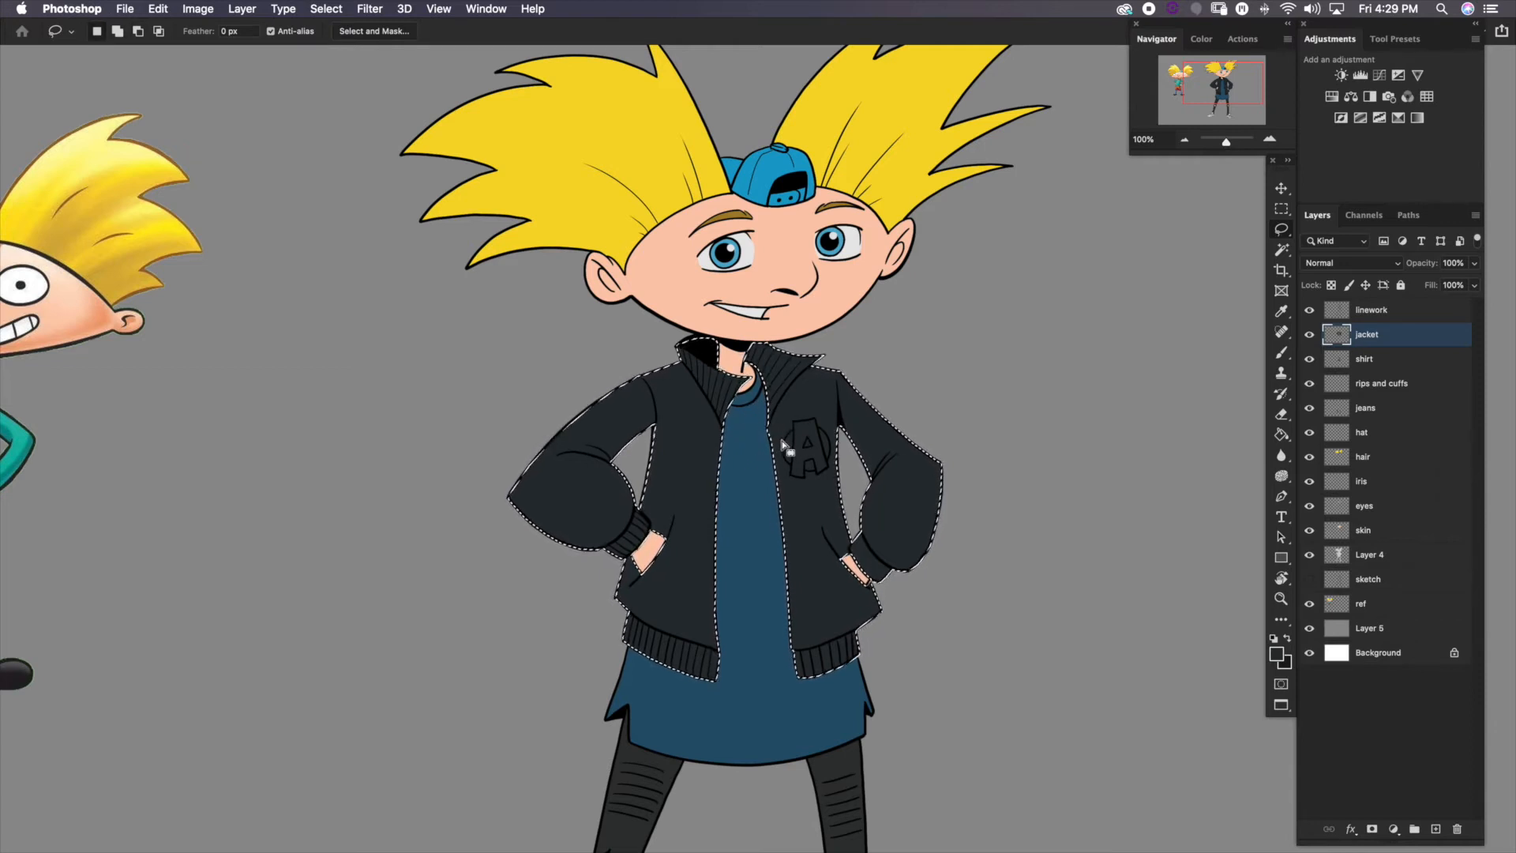
{"action": "left_click", "coordinate": [790, 426]}
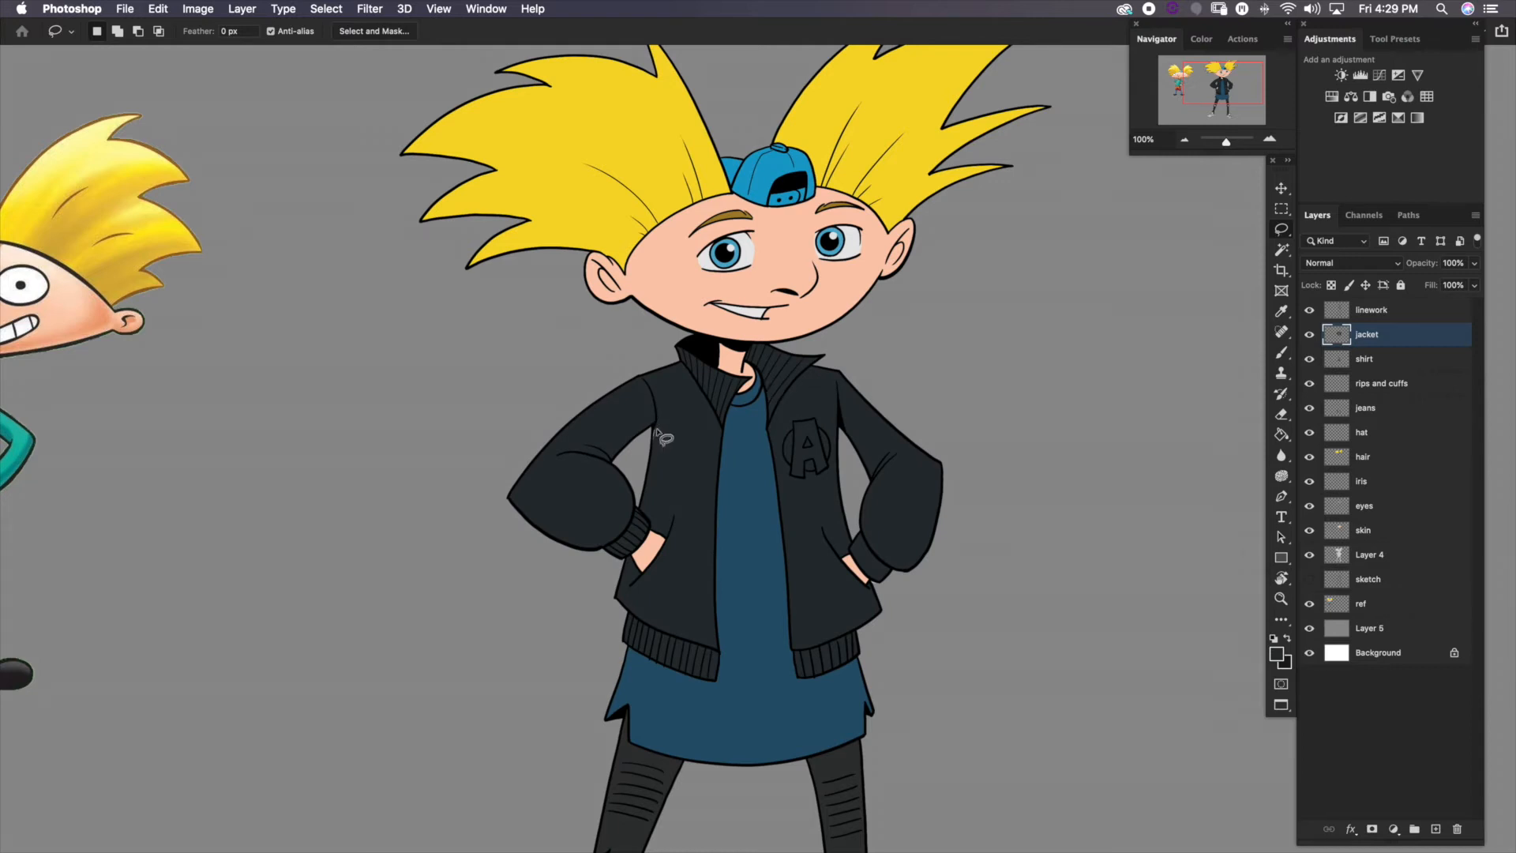
On a new layer named "sleeves" above the jacket layer, lasso both sleeves and the badge circle, fill them light blue-grey and deselect
{"action": "left_click", "coordinate": [655, 427]}
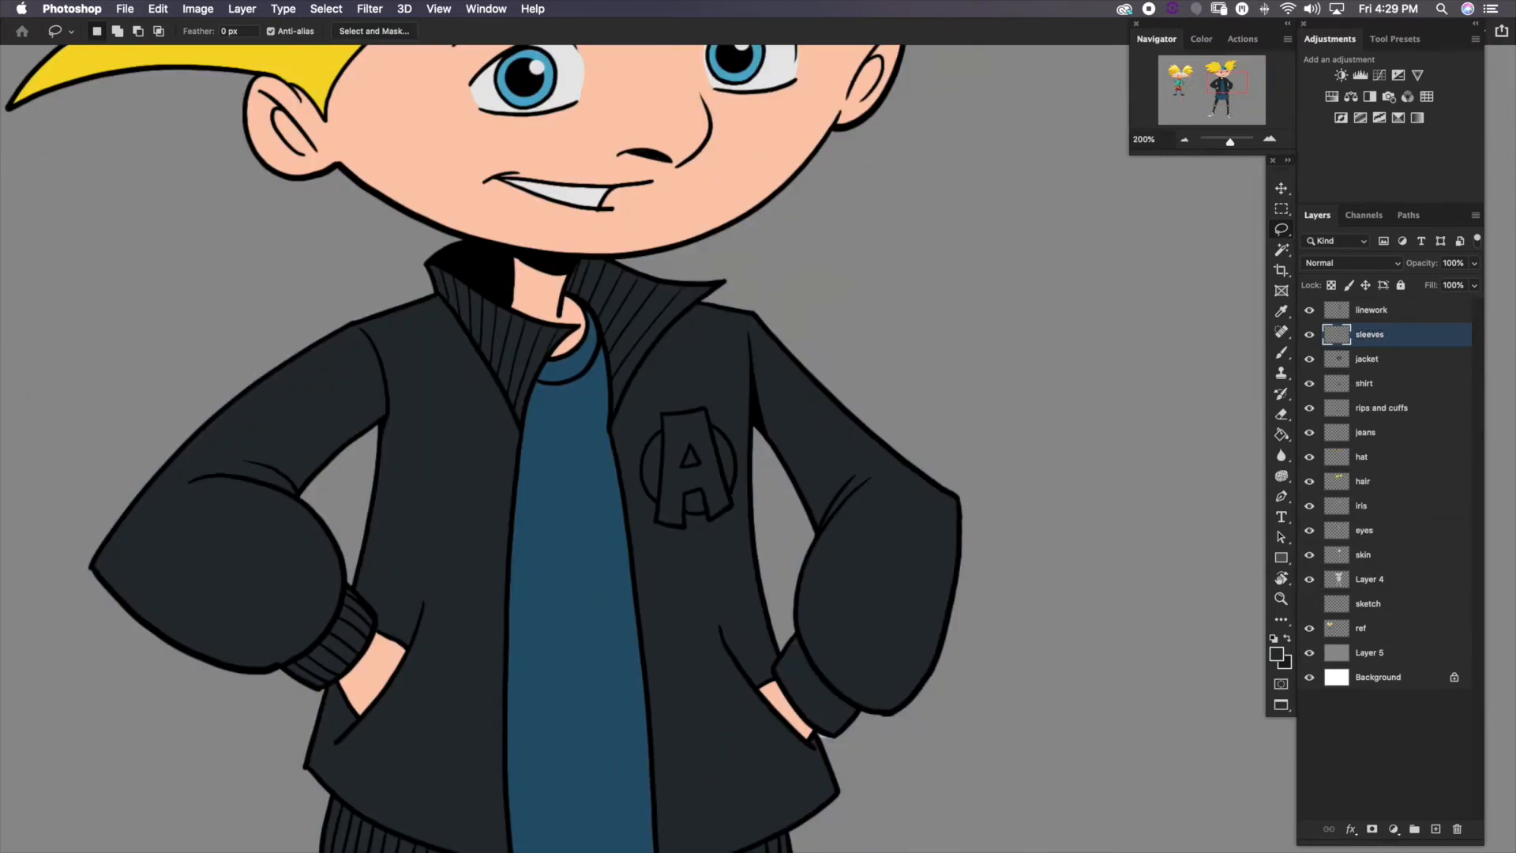
{"action": "left_click_drag", "start_coordinate": [750, 314], "coordinate": [821, 678]}
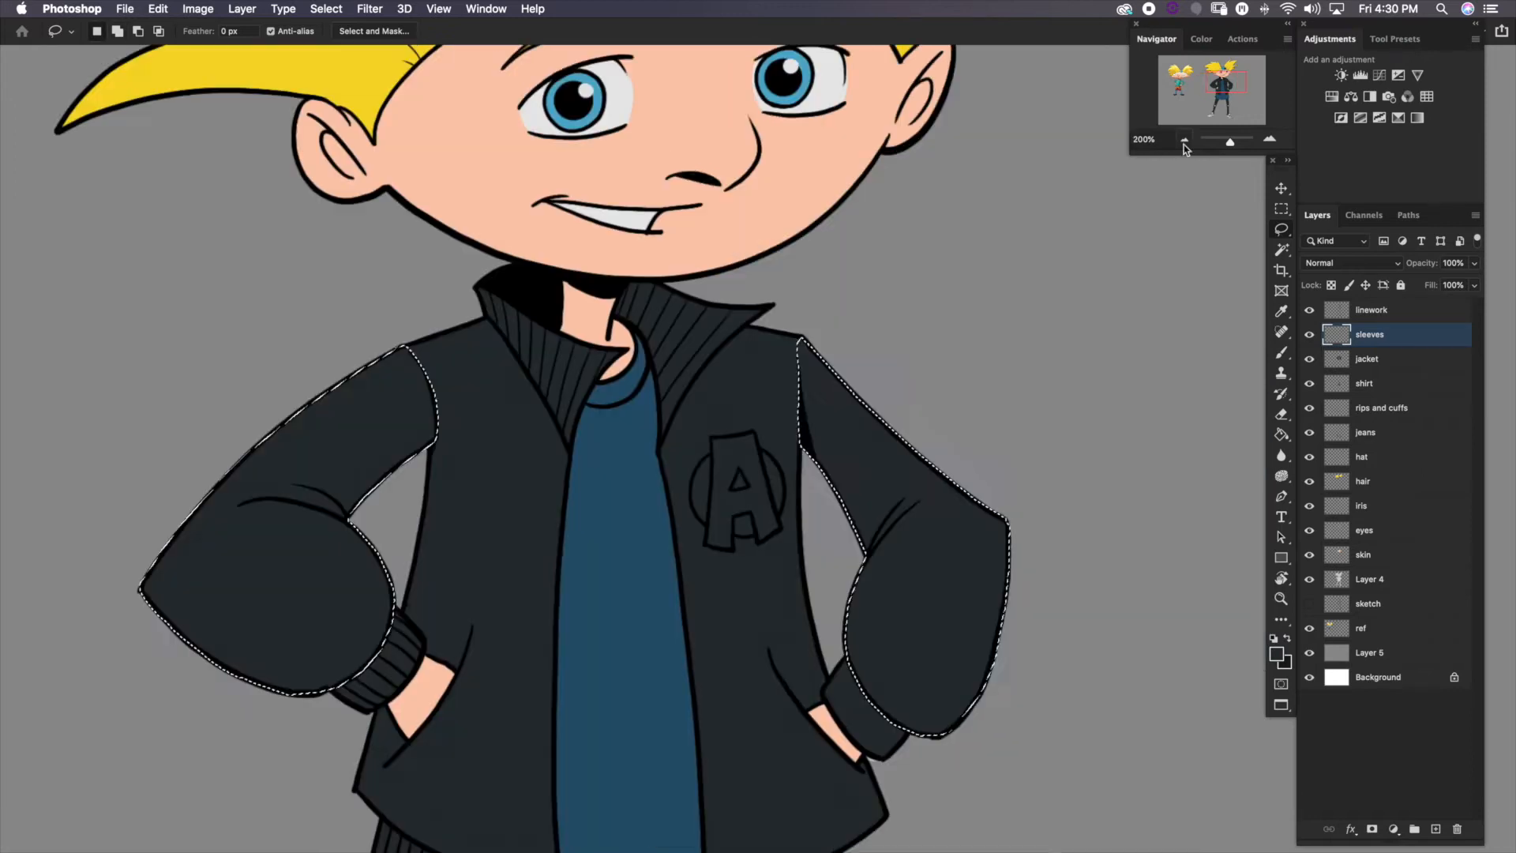
{"action": "left_click", "coordinate": [1178, 143]}
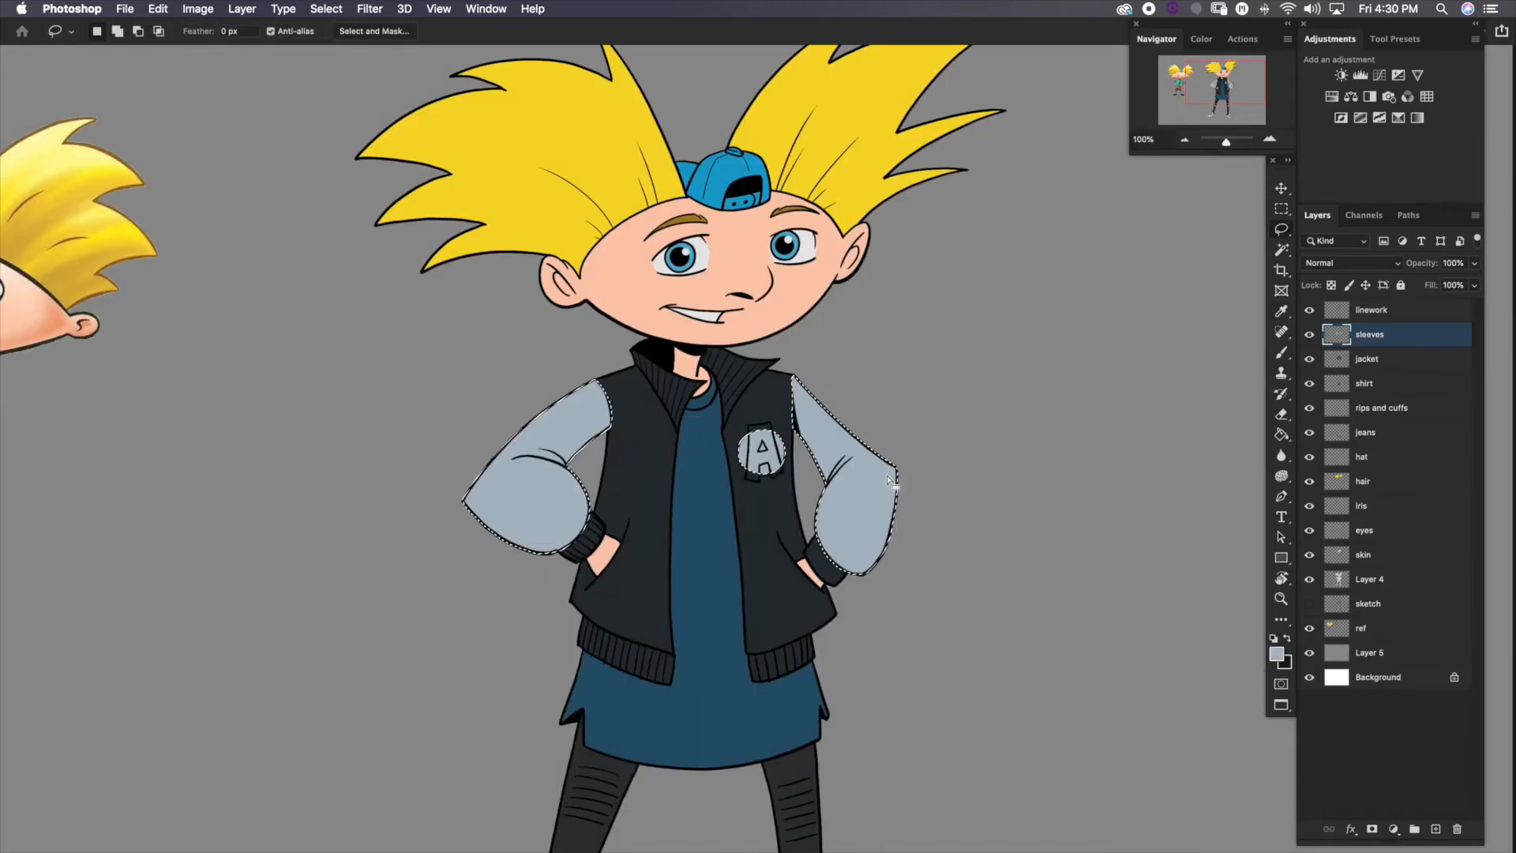
{"action": "key", "text": "super+d"}
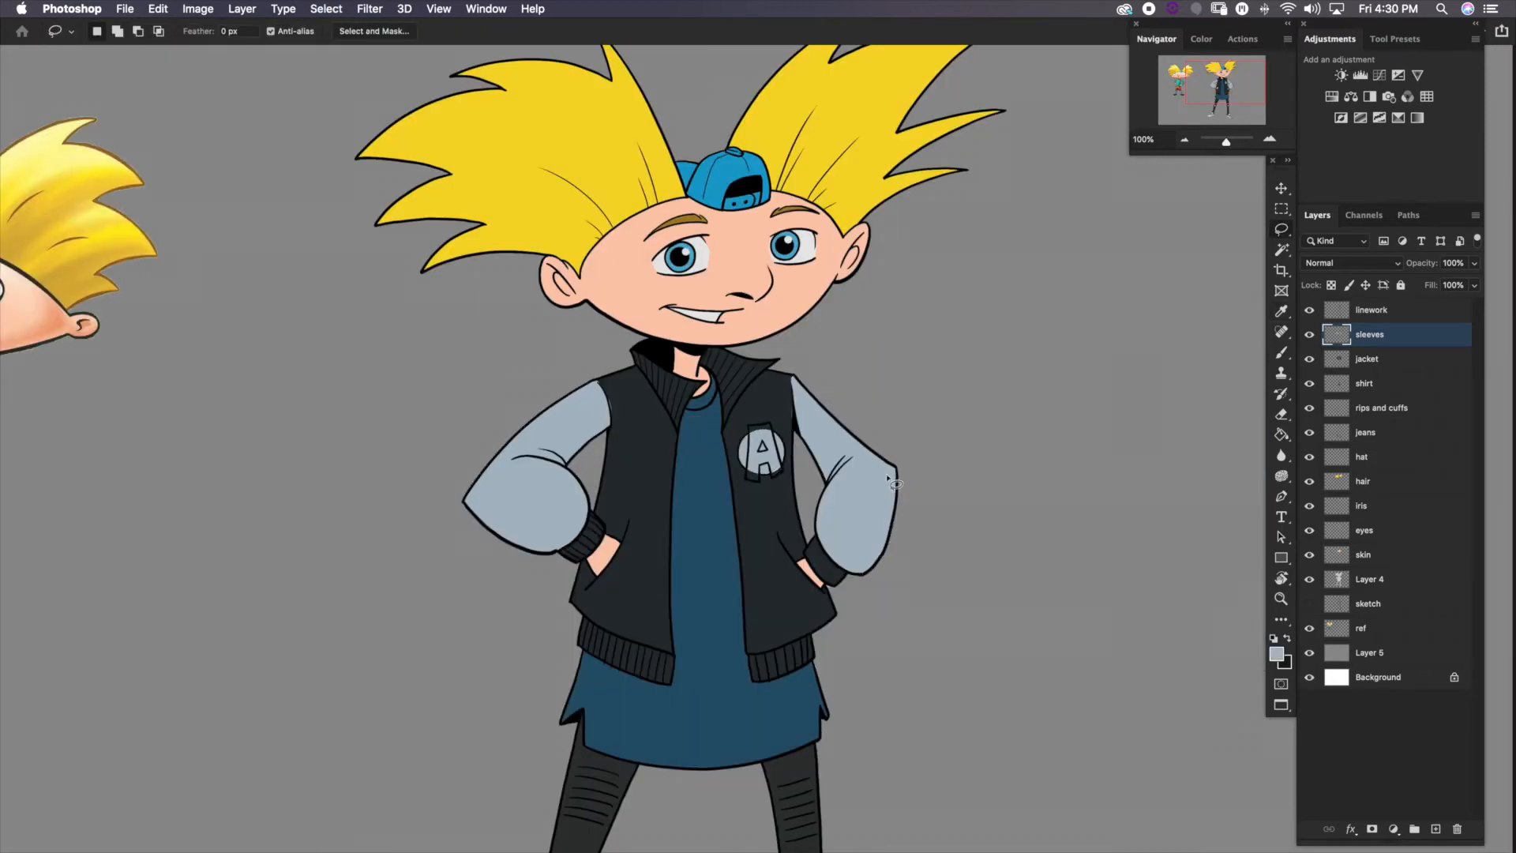
Sample the jacket's dark colour and create a layer named "collar" directly above the sleeves layer
{"action": "left_click", "coordinate": [1282, 352]}
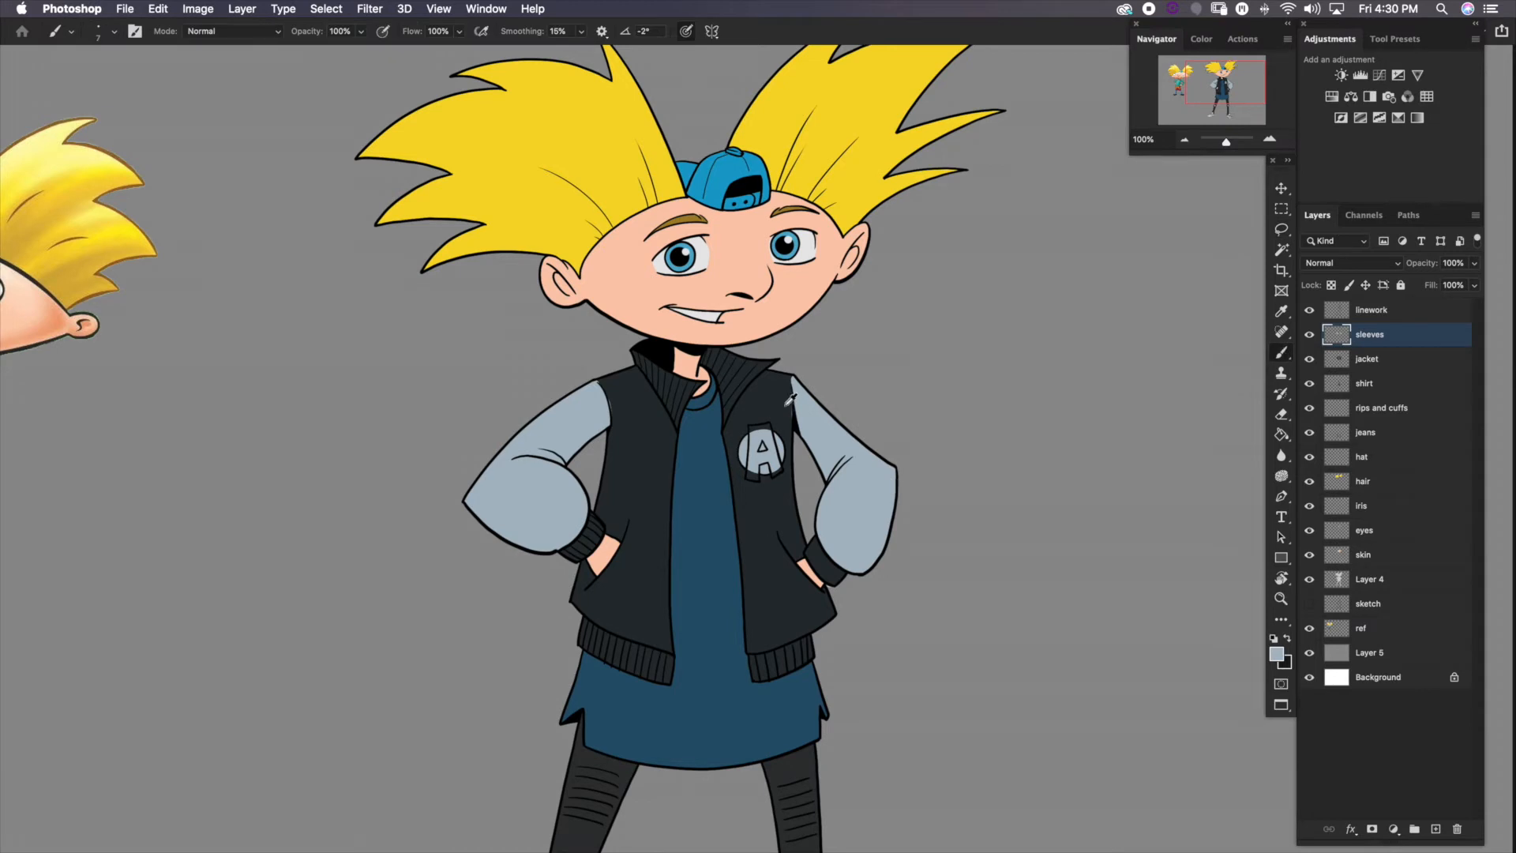
{"action": "key", "text": "d"}
{"action": "left_click", "coordinate": [1269, 141]}
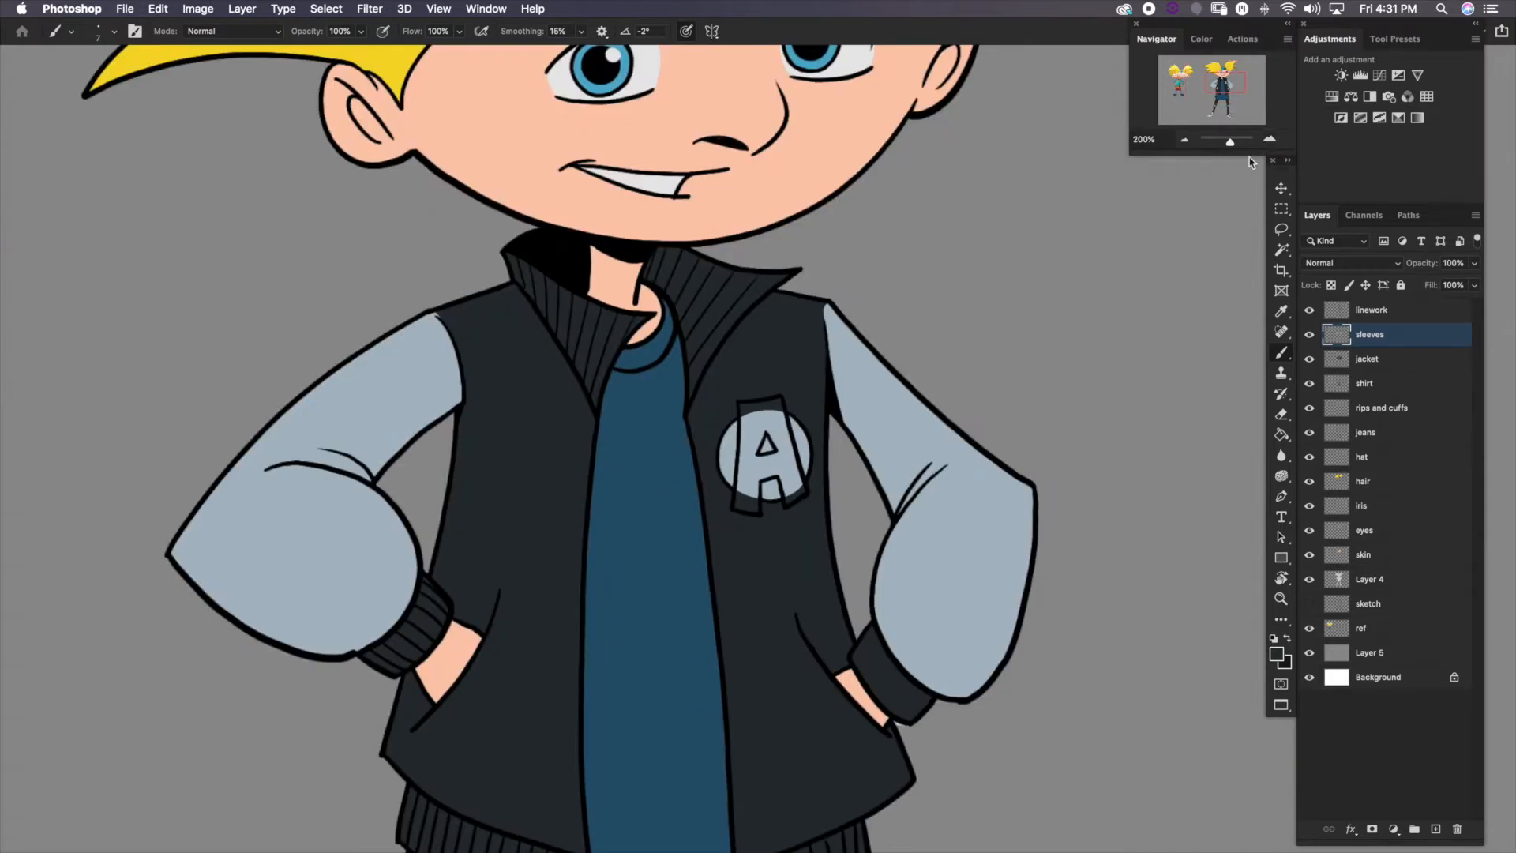
{"action": "scroll", "coordinate": [893, 625], "scroll_direction": "down", "scroll_amount": 3}
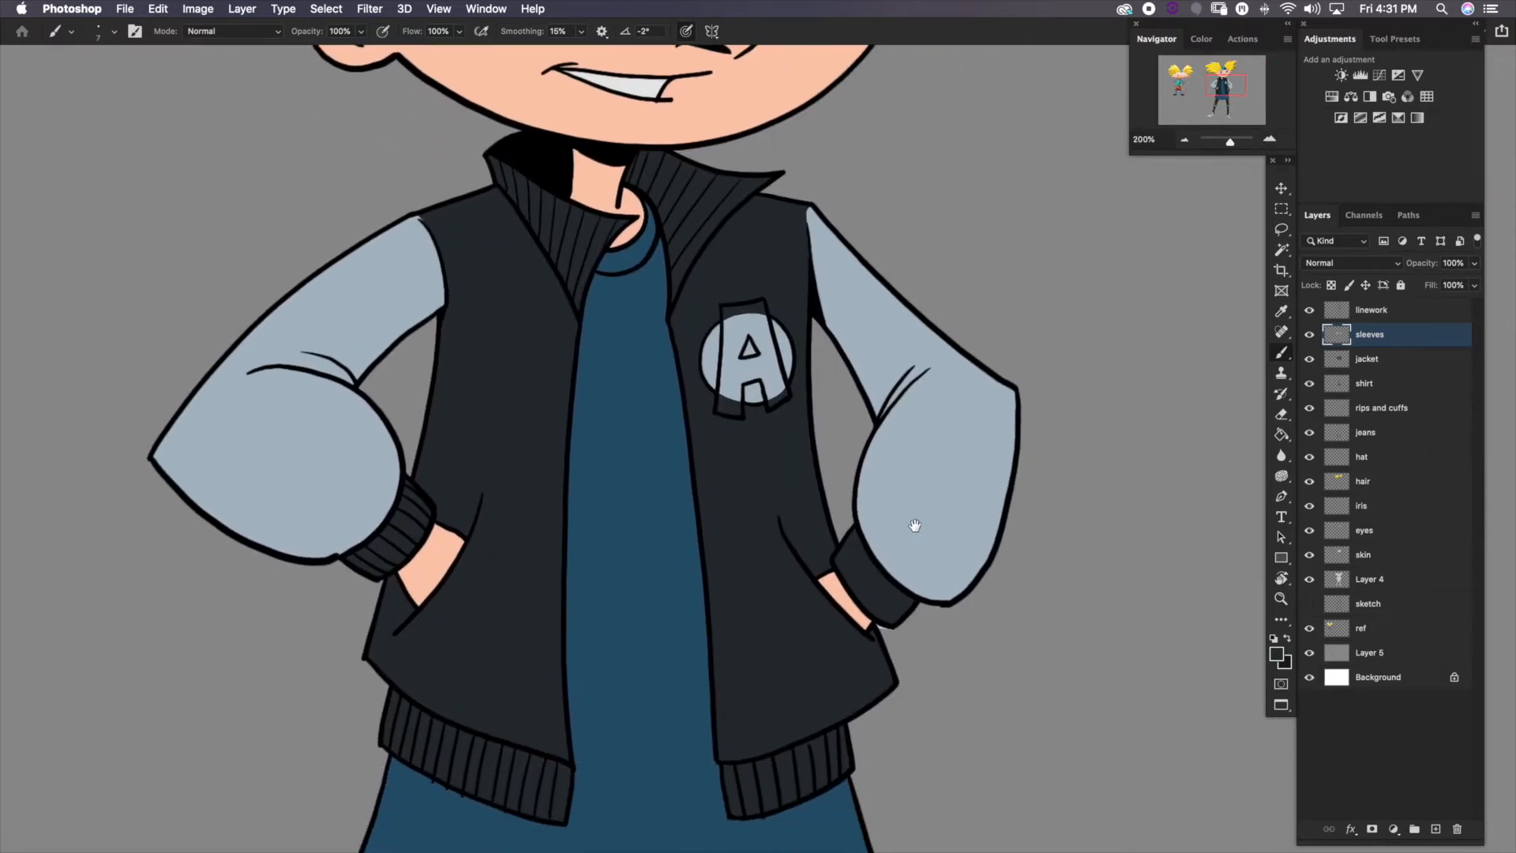
{"action": "left_click", "coordinate": [1436, 830]}
{"action": "double_click", "coordinate": [1369, 334]}
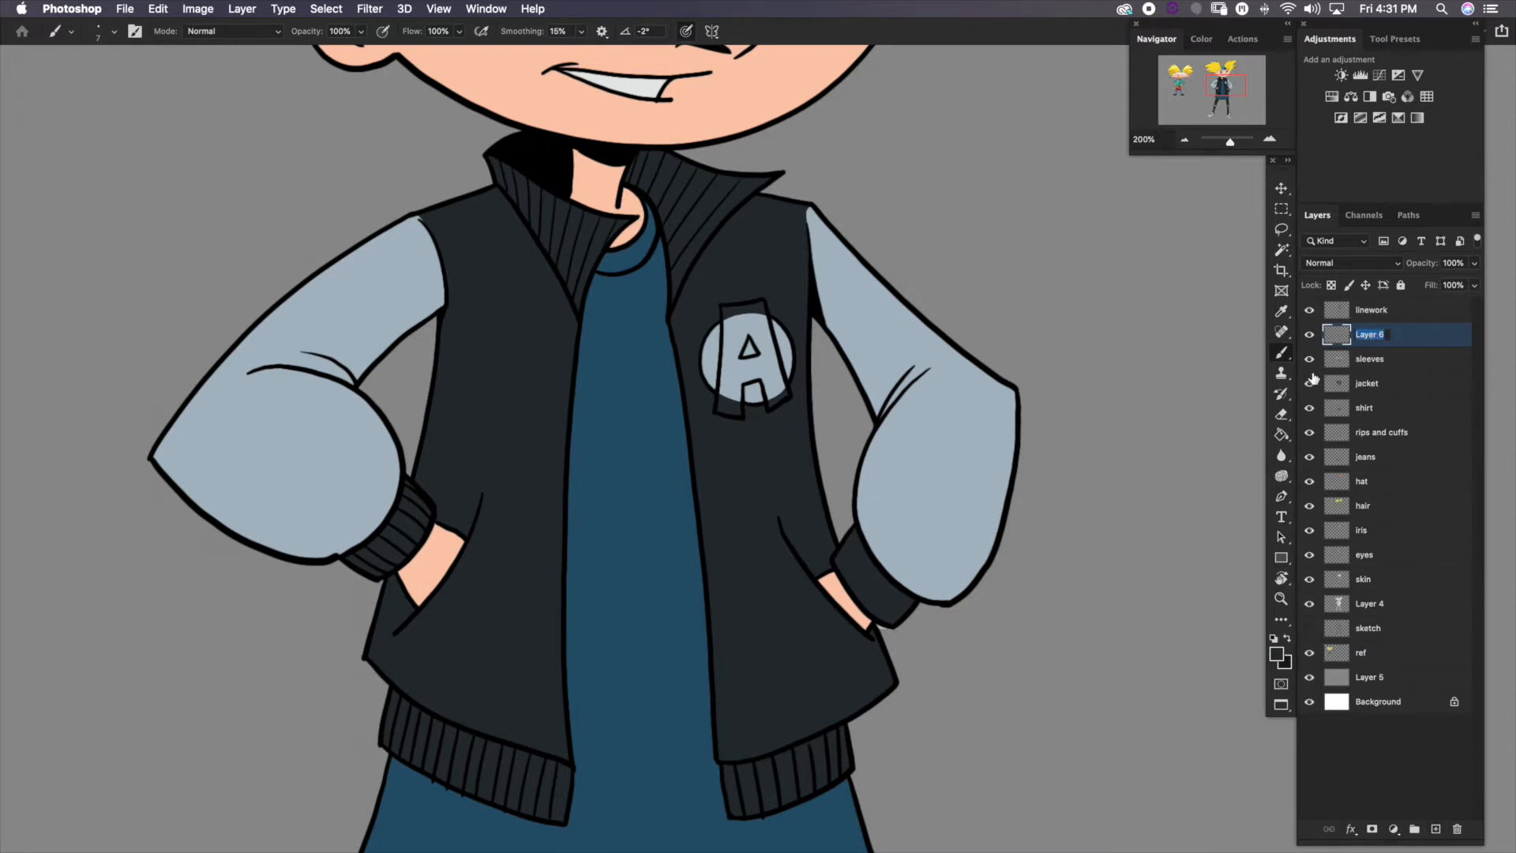
{"action": "type", "text": "collar"}
{"action": "key", "text": "Return"}
On the collar layer, lasso both collar flaps, both sleeve cuffs and both ribbed hem sections of the jacket as one selection
{"action": "left_click", "coordinate": [1281, 230]}
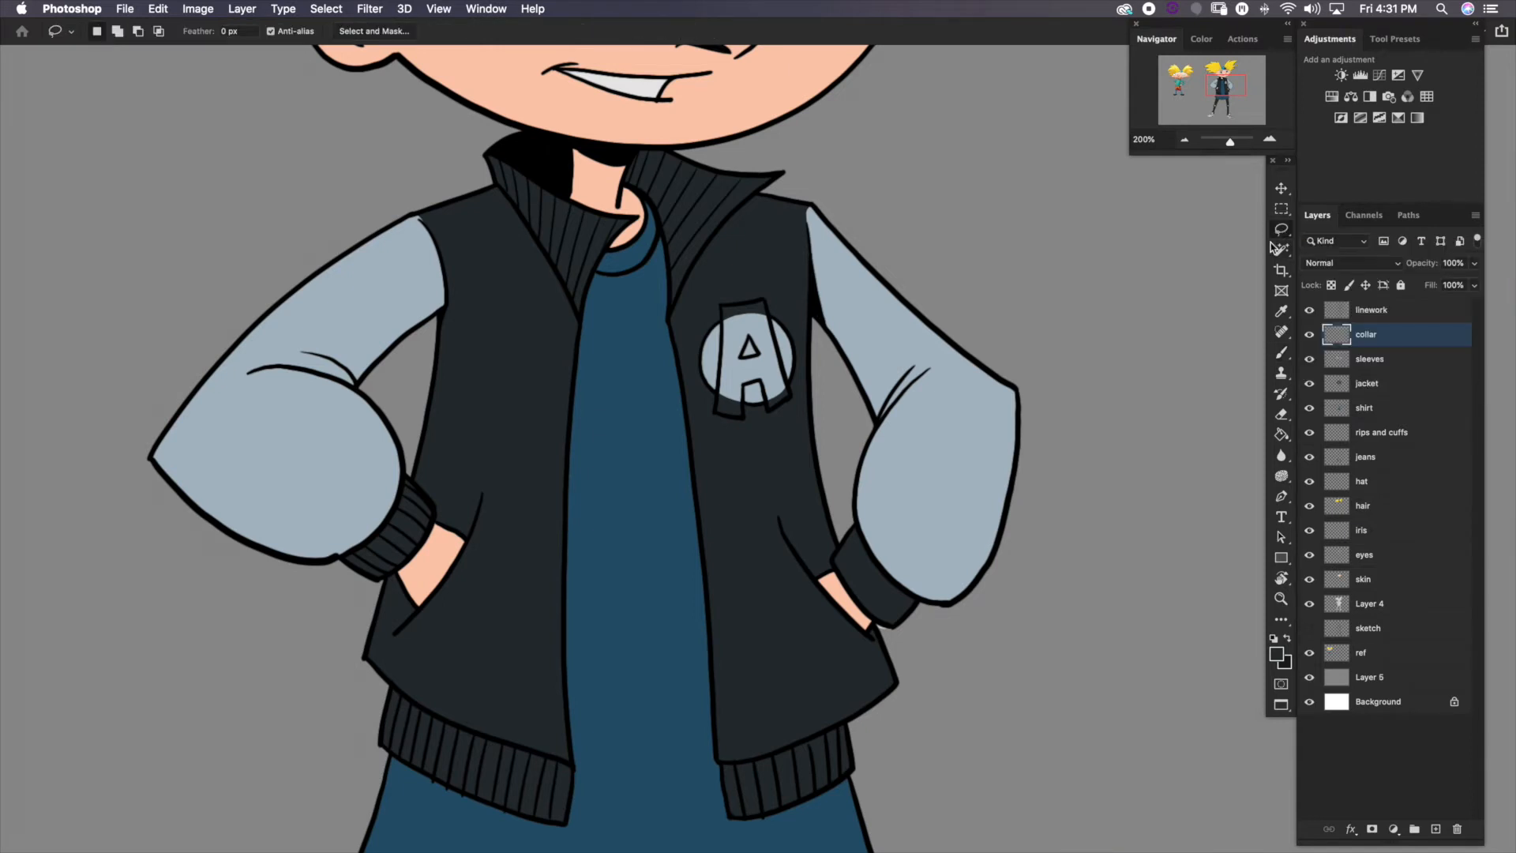
{"action": "left_click_drag", "start_coordinate": [694, 457], "coordinate": [849, 636]}
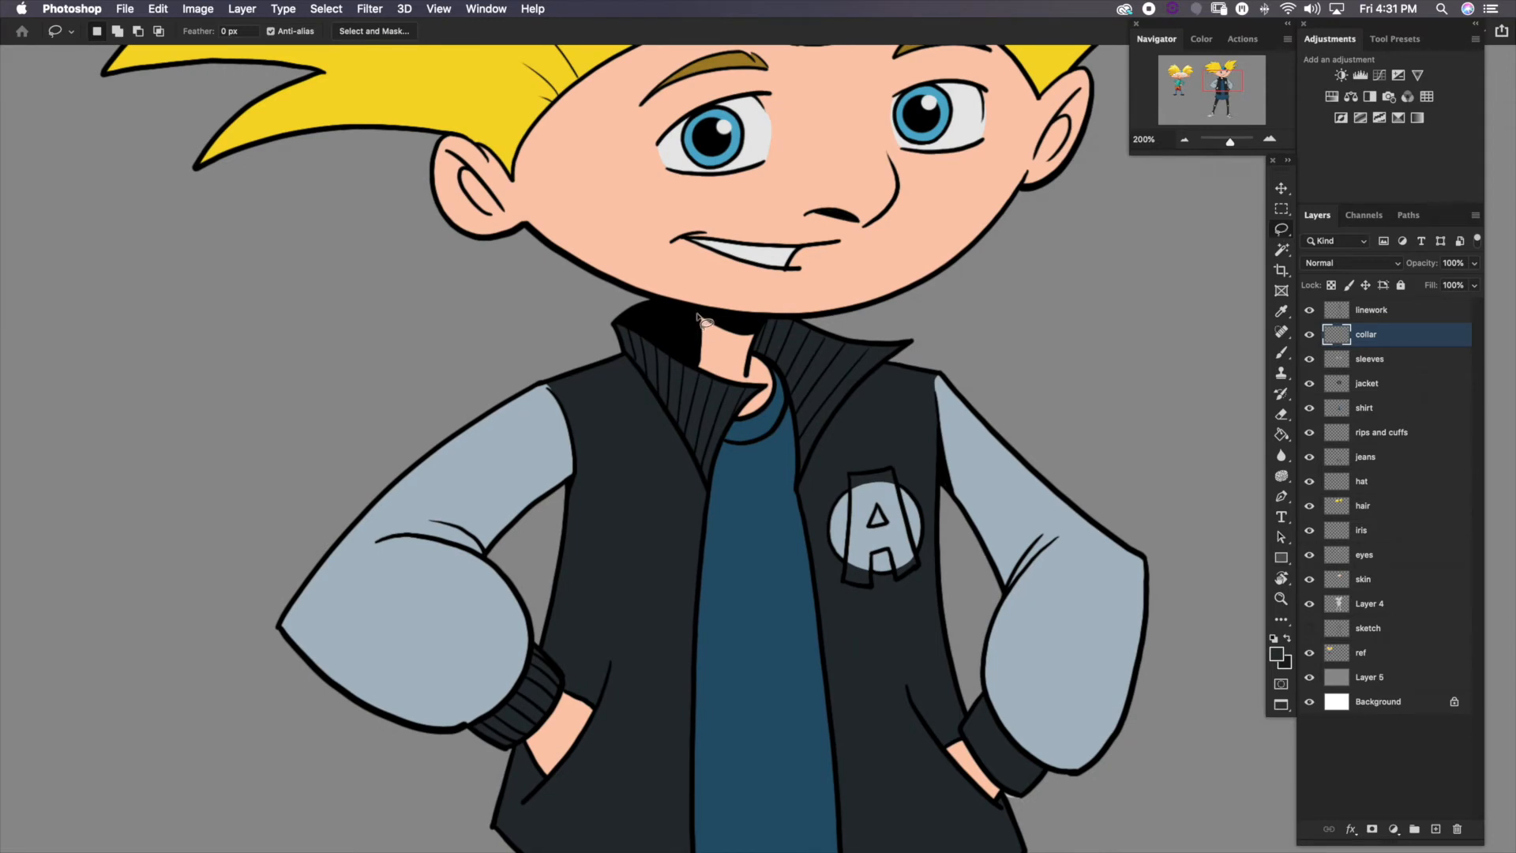
{"action": "left_click_drag", "start_coordinate": [696, 315], "coordinate": [707, 378]}
{"action": "mouse_move", "coordinate": [690, 312]}
{"action": "left_mouse_down"}
{"action": "mouse_move", "coordinate": [696, 364]}
{"action": "mouse_move", "coordinate": [770, 387]}
{"action": "mouse_move", "coordinate": [710, 482]}
{"action": "mouse_move", "coordinate": [617, 332]}
{"action": "mouse_move", "coordinate": [648, 306]}
{"action": "mouse_move", "coordinate": [697, 316]}
{"action": "left_mouse_up"}
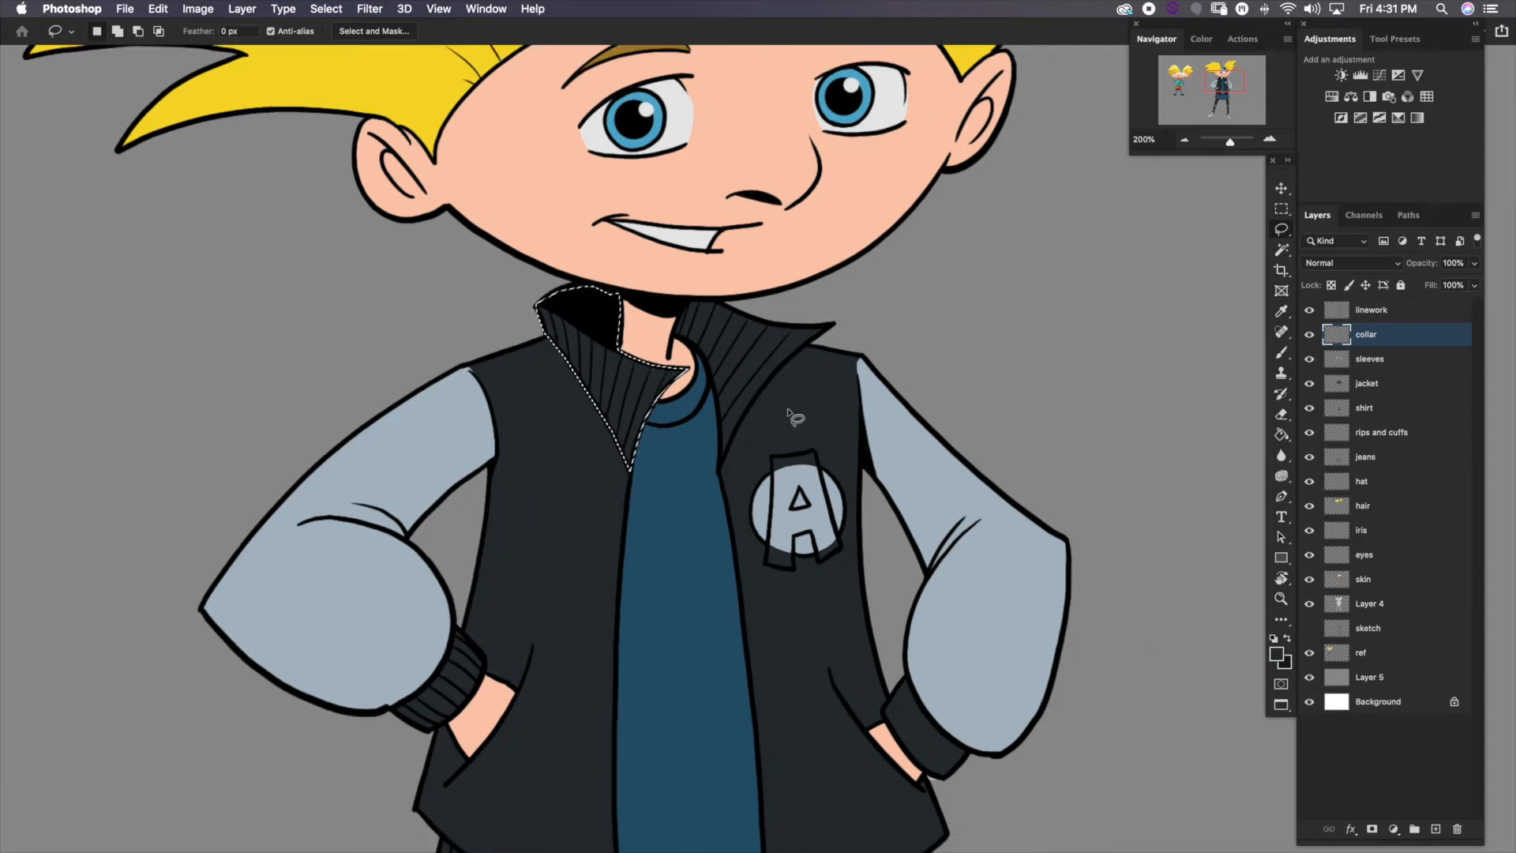
{"action": "mouse_move", "coordinate": [789, 439]}
{"action": "left_mouse_down"}
{"action": "mouse_move", "coordinate": [802, 473]}
{"action": "mouse_move", "coordinate": [796, 434]}
{"action": "left_mouse_up"}
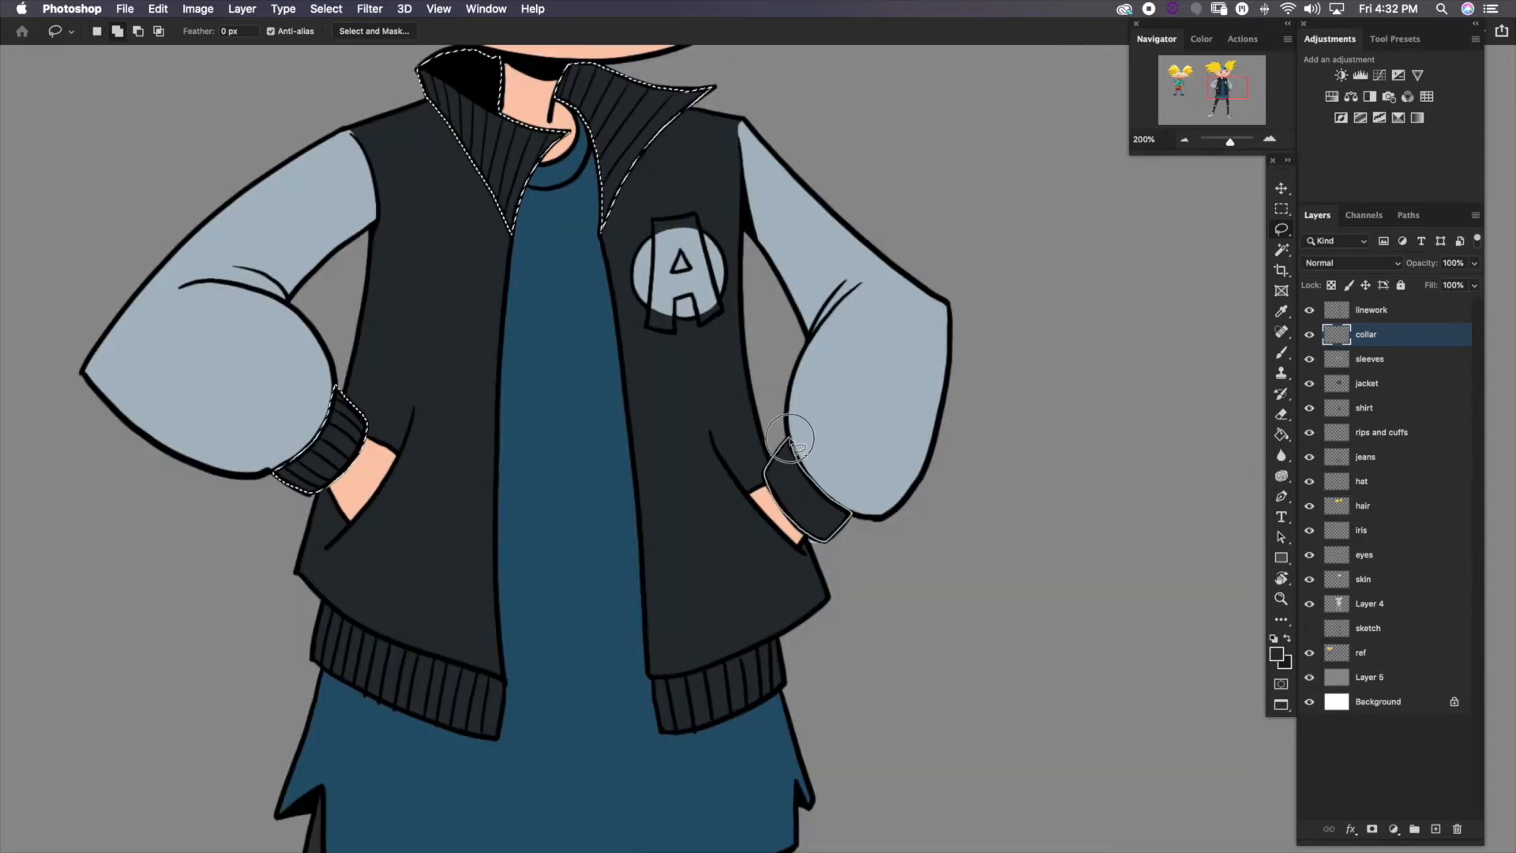
{"action": "mouse_move", "coordinate": [791, 544]}
{"action": "left_mouse_down"}
{"action": "mouse_move", "coordinate": [780, 553]}
{"action": "mouse_move", "coordinate": [786, 525]}
{"action": "left_mouse_up"}
{"action": "left_click_drag", "start_coordinate": [686, 649], "coordinate": [800, 549]}
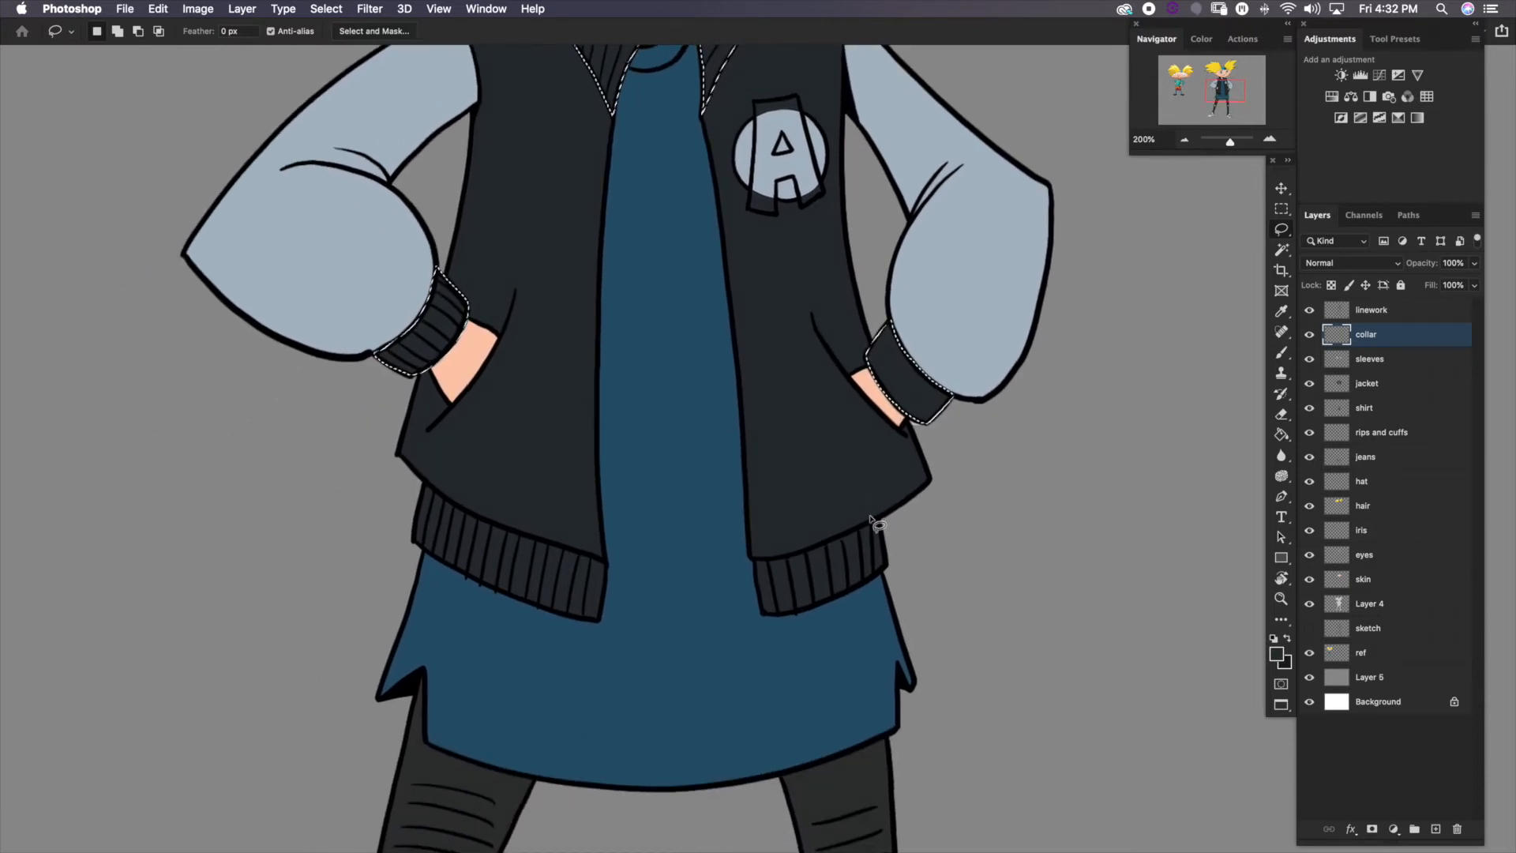
{"action": "mouse_move", "coordinate": [881, 521]}
{"action": "left_mouse_down"}
{"action": "mouse_move", "coordinate": [754, 559]}
{"action": "mouse_move", "coordinate": [762, 615]}
{"action": "mouse_move", "coordinate": [865, 583]}
{"action": "mouse_move", "coordinate": [880, 521]}
{"action": "left_mouse_up"}
{"action": "mouse_move", "coordinate": [606, 557]}
{"action": "left_mouse_down"}
{"action": "mouse_move", "coordinate": [526, 605]}
{"action": "mouse_move", "coordinate": [426, 550]}
{"action": "mouse_move", "coordinate": [440, 483]}
{"action": "mouse_move", "coordinate": [617, 567]}
{"action": "left_mouse_up"}
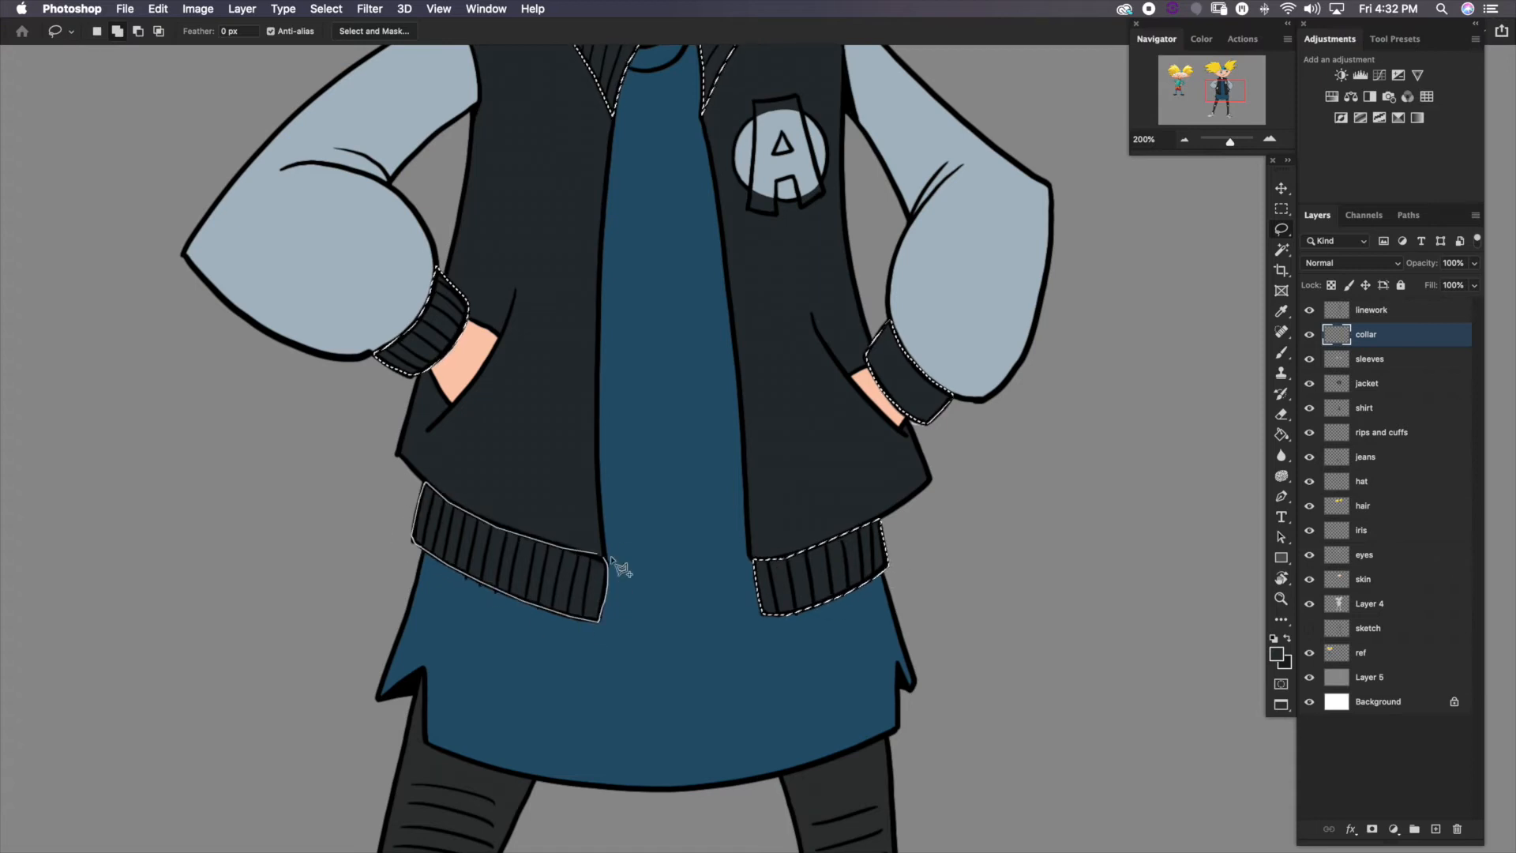
Set the foreground colour to near-black #131719, fill the selected collar, cuffs and hem with it, and clear the selection
{"action": "key", "text": "super+minus"}
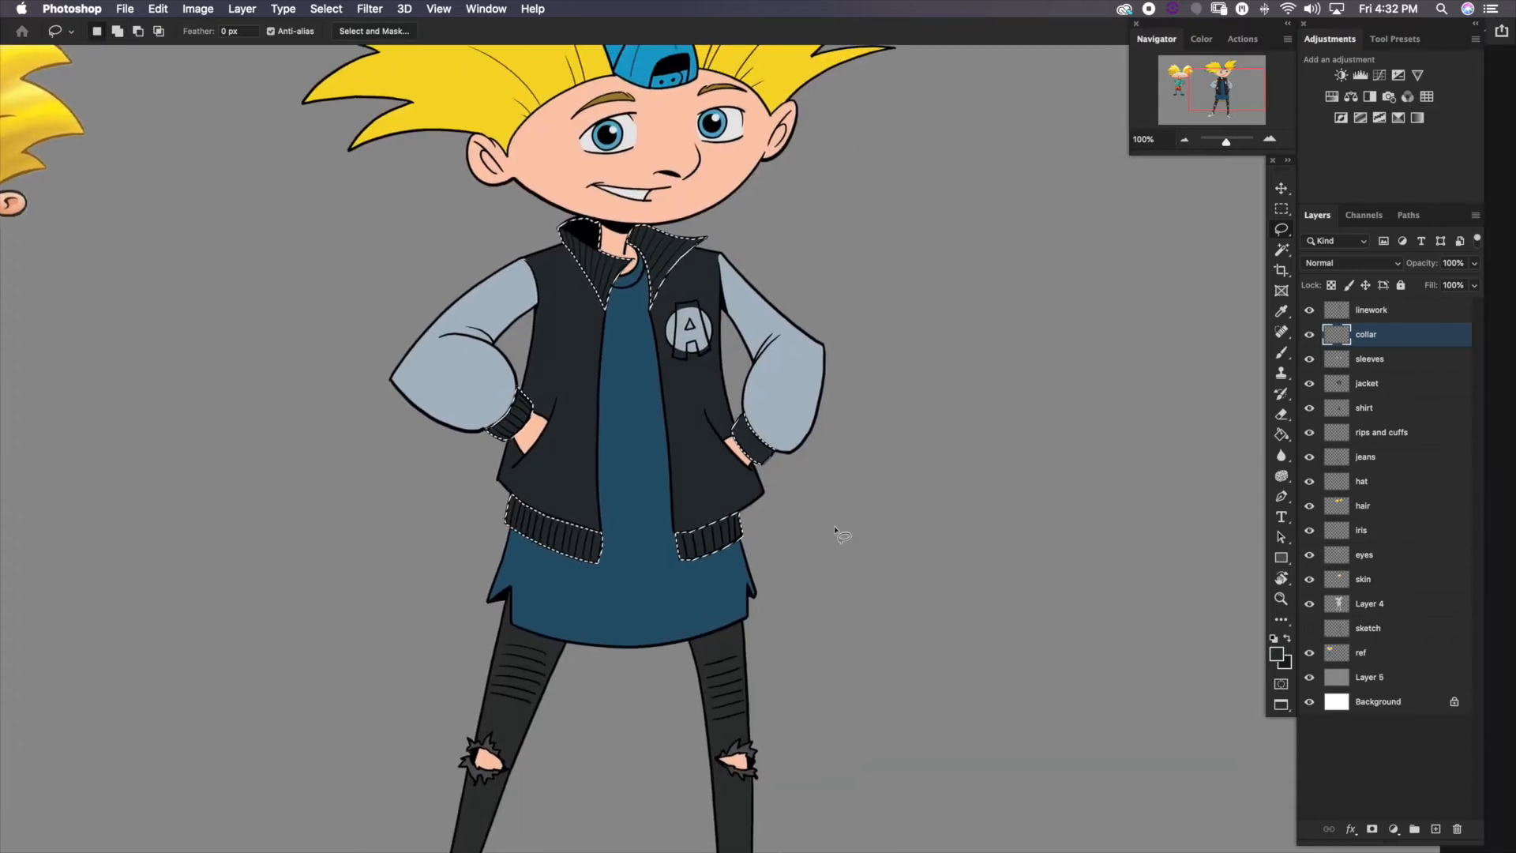
{"action": "key", "text": "i"}
{"action": "left_click", "coordinate": [1277, 652]}
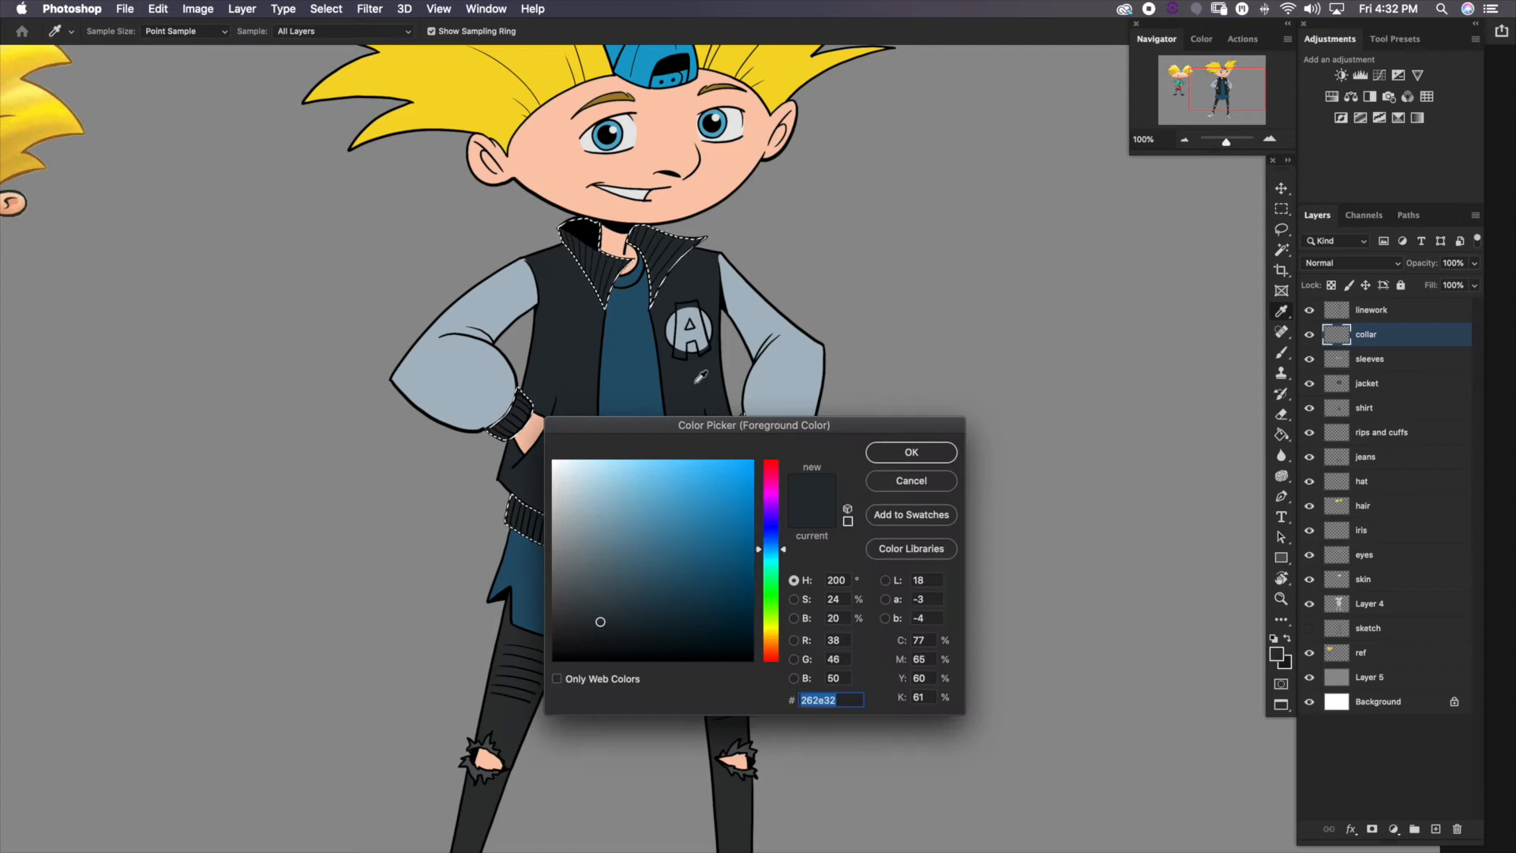
{"action": "left_click", "coordinate": [603, 640]}
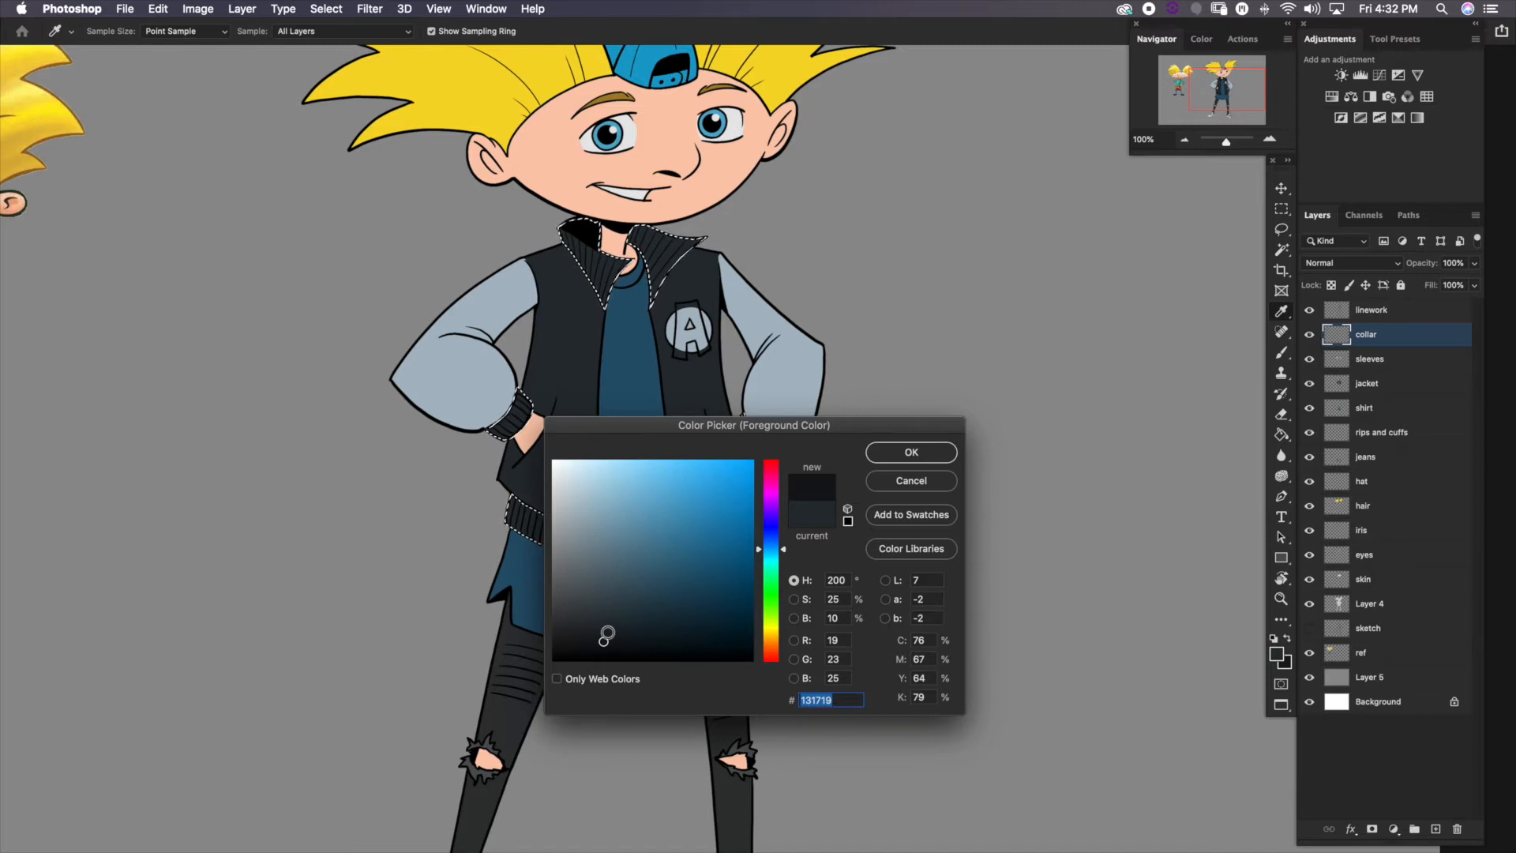
{"action": "left_click", "coordinate": [911, 451]}
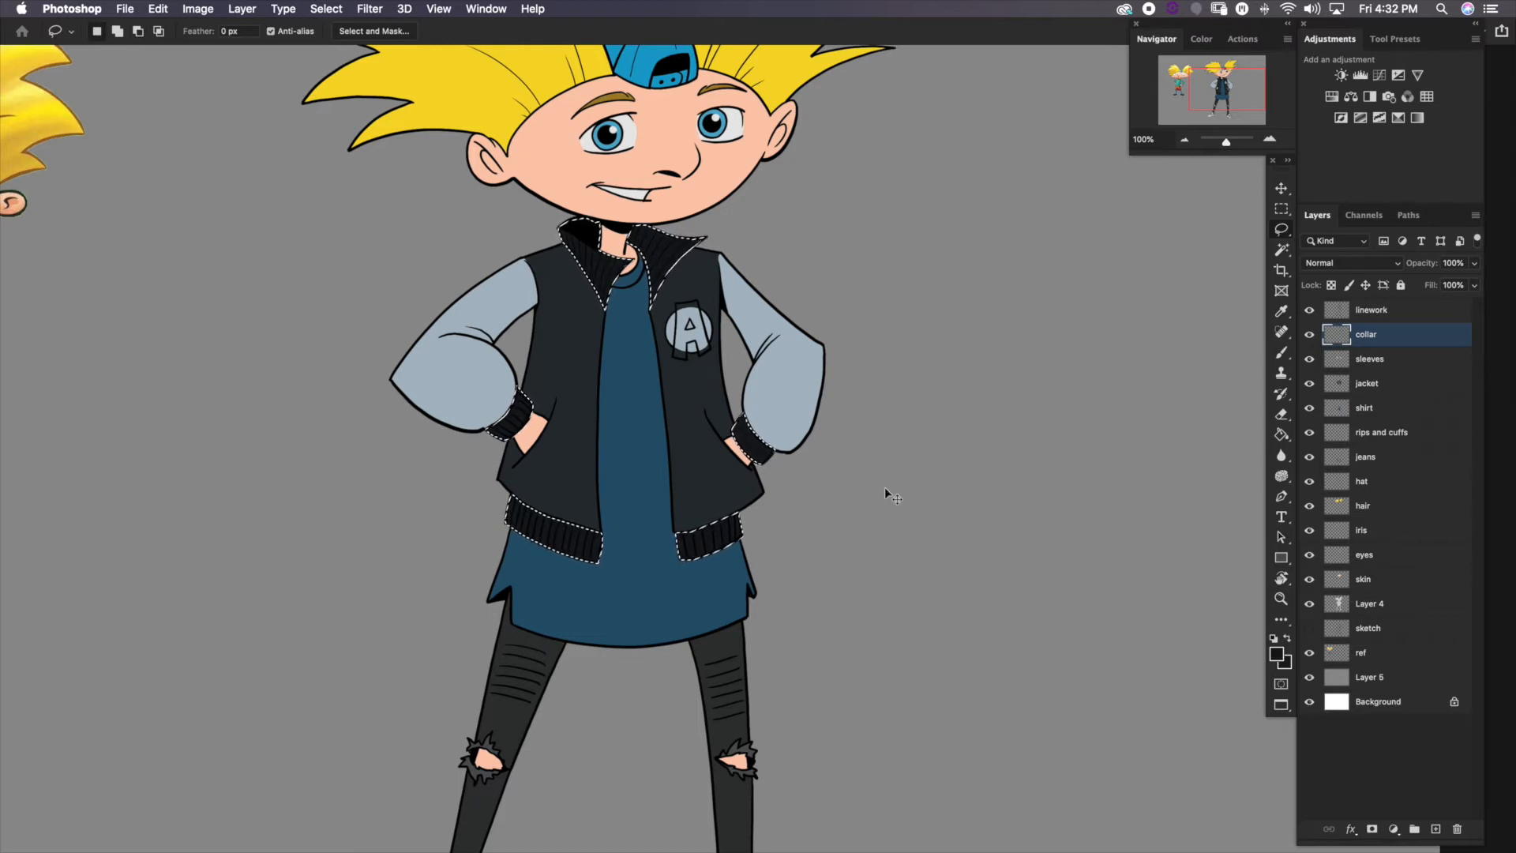
{"action": "key", "text": "super+d"}
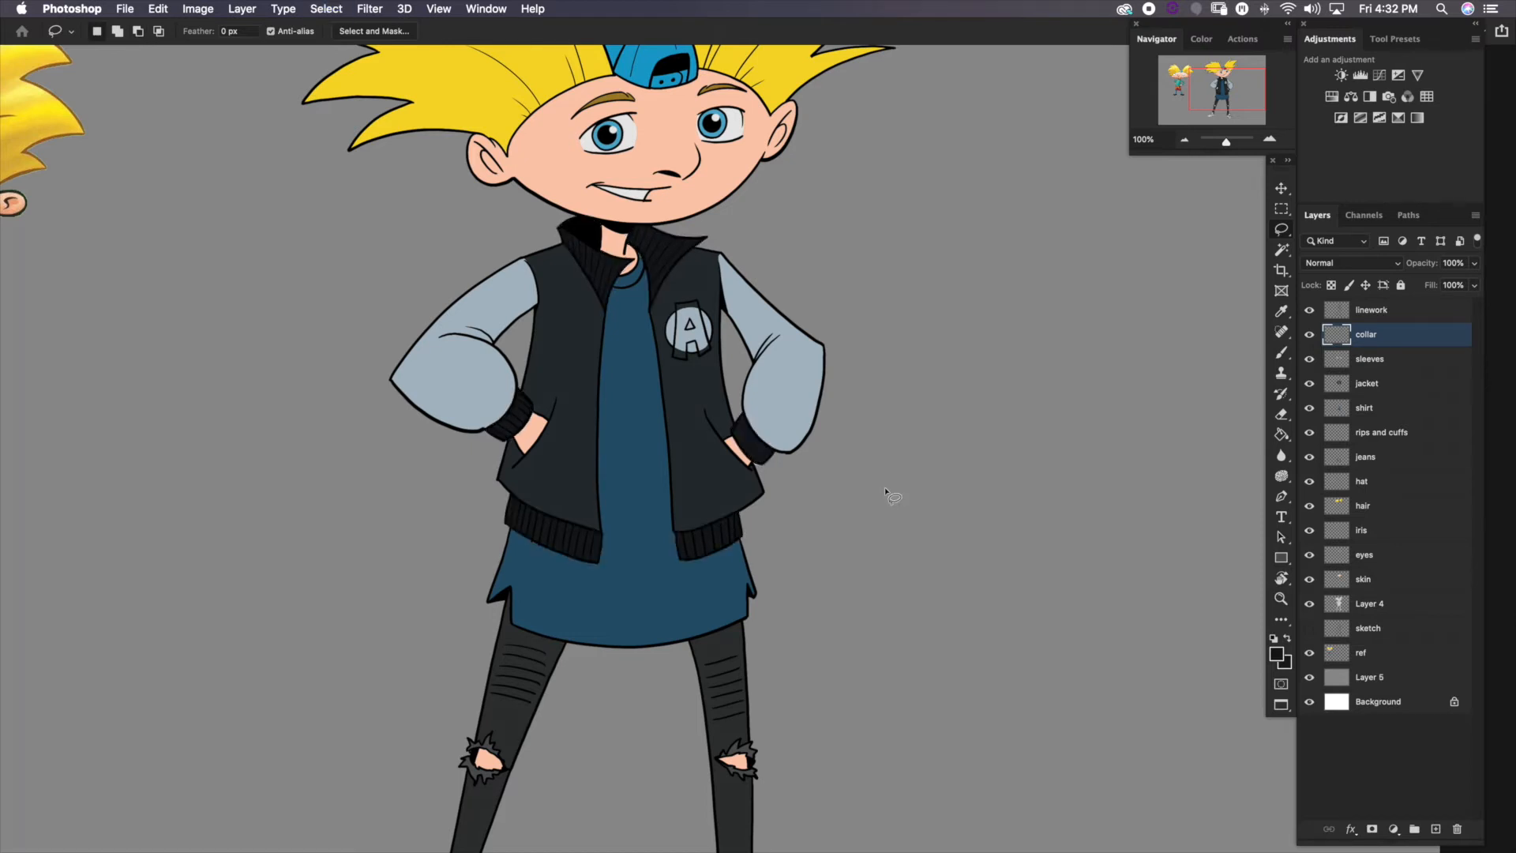
On the linework layer, ink short rib lines across the character's left sleeve cuff with the inking brush preset at size 4
{"action": "left_click", "coordinate": [1393, 312]}
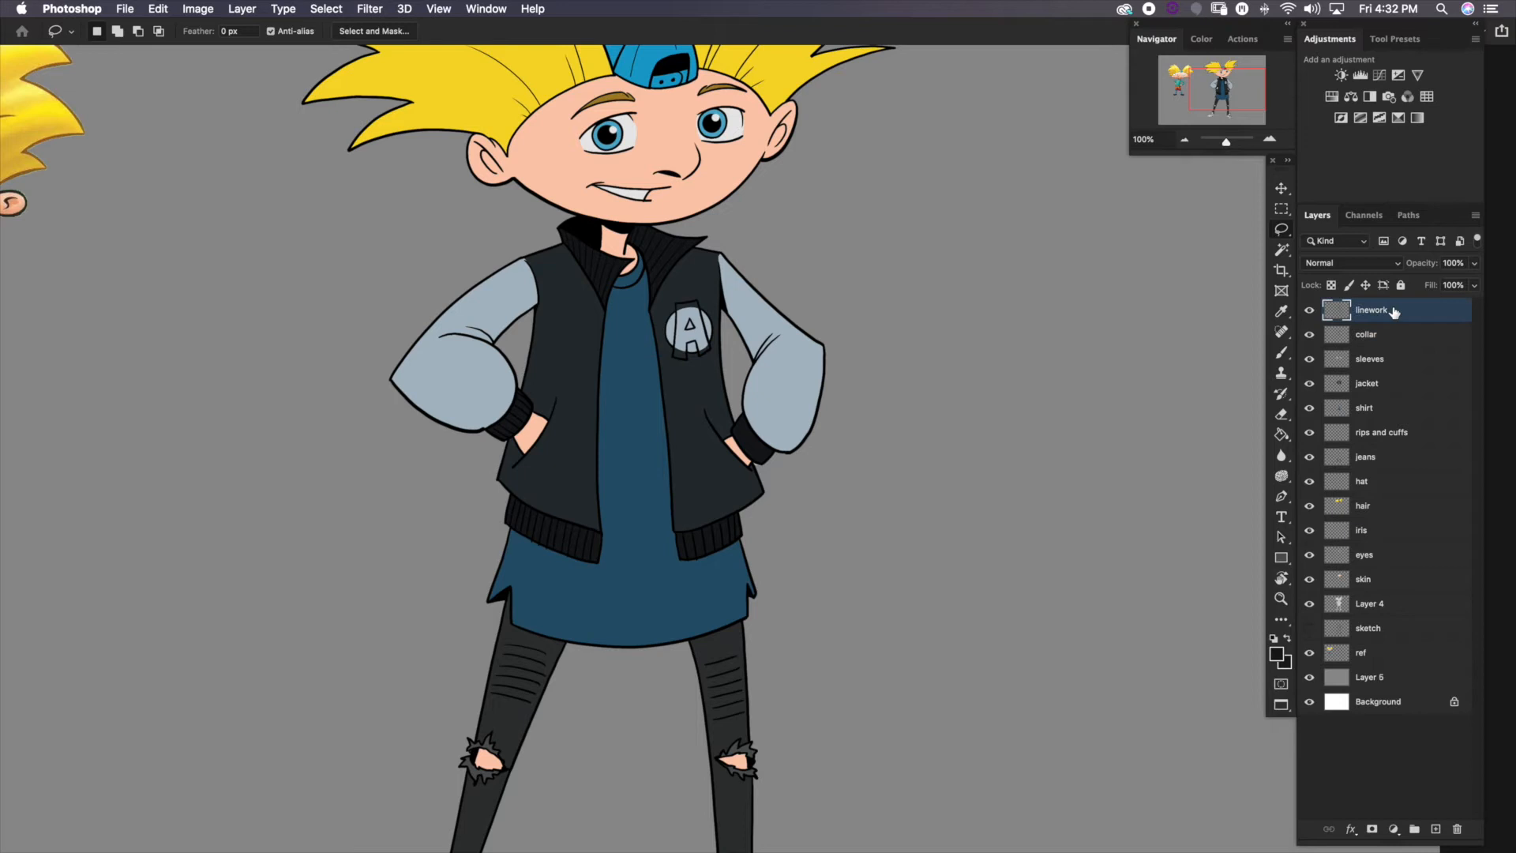
{"action": "left_click", "coordinate": [1283, 354]}
{"action": "left_click", "coordinate": [1396, 39]}
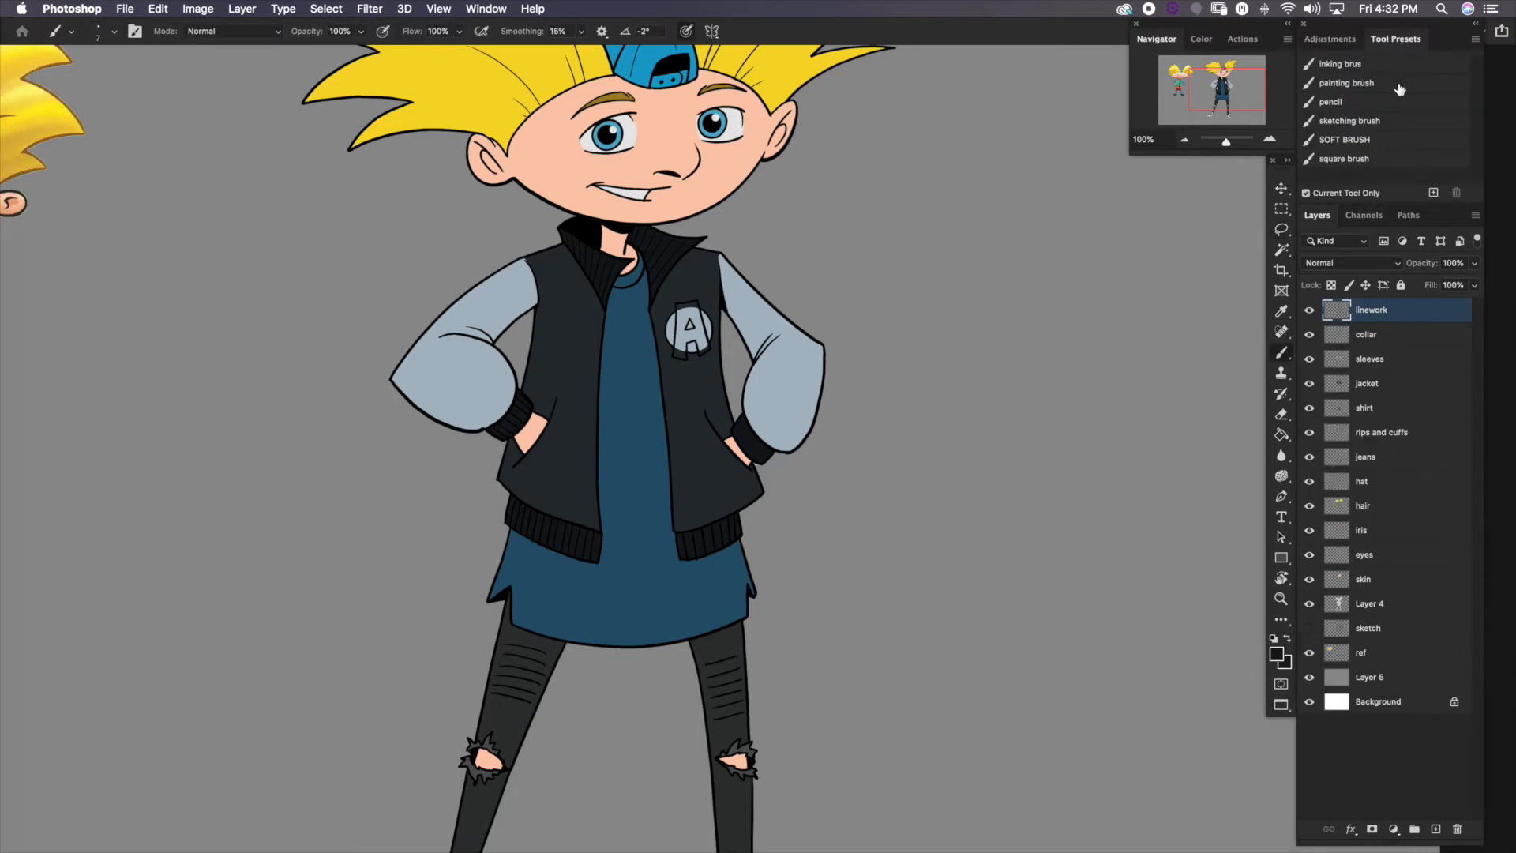
{"action": "left_click", "coordinate": [1355, 67]}
{"action": "left_click", "coordinate": [1268, 141]}
{"action": "left_click", "coordinate": [1269, 140]}
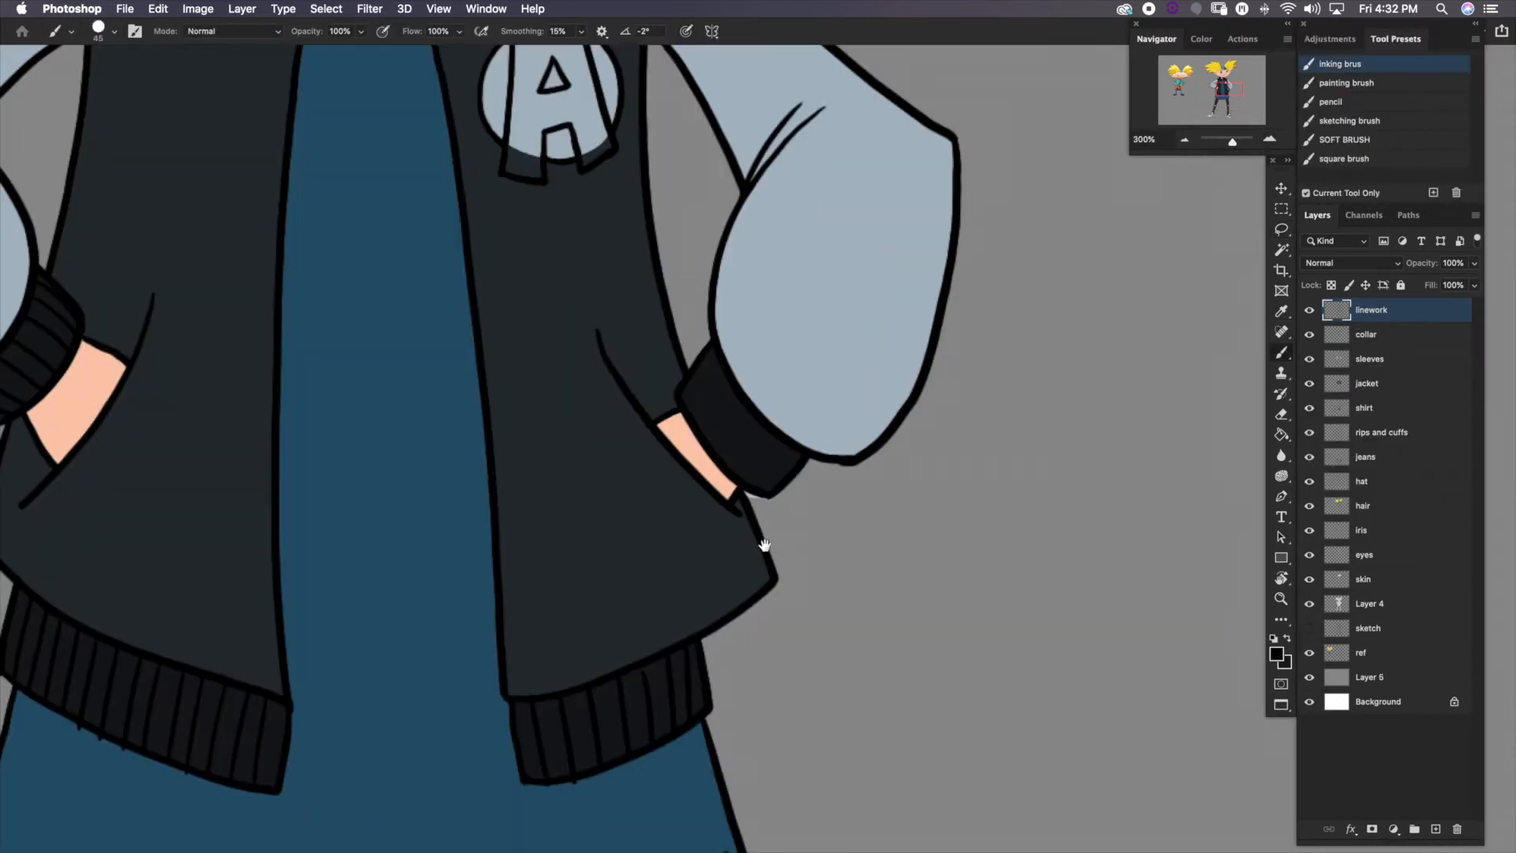
{"action": "left_click_drag", "start_coordinate": [764, 545], "coordinate": [864, 391]}
{"action": "key", "text": "bracketleft"}
{"action": "key", "text": "bracketleft"}
{"action": "key", "text": "bracketleft"}
{"action": "key", "text": "bracketleft"}
{"action": "key", "text": "bracketleft"}
{"action": "key", "text": "bracketleft"}
{"action": "key", "text": "bracketleft"}
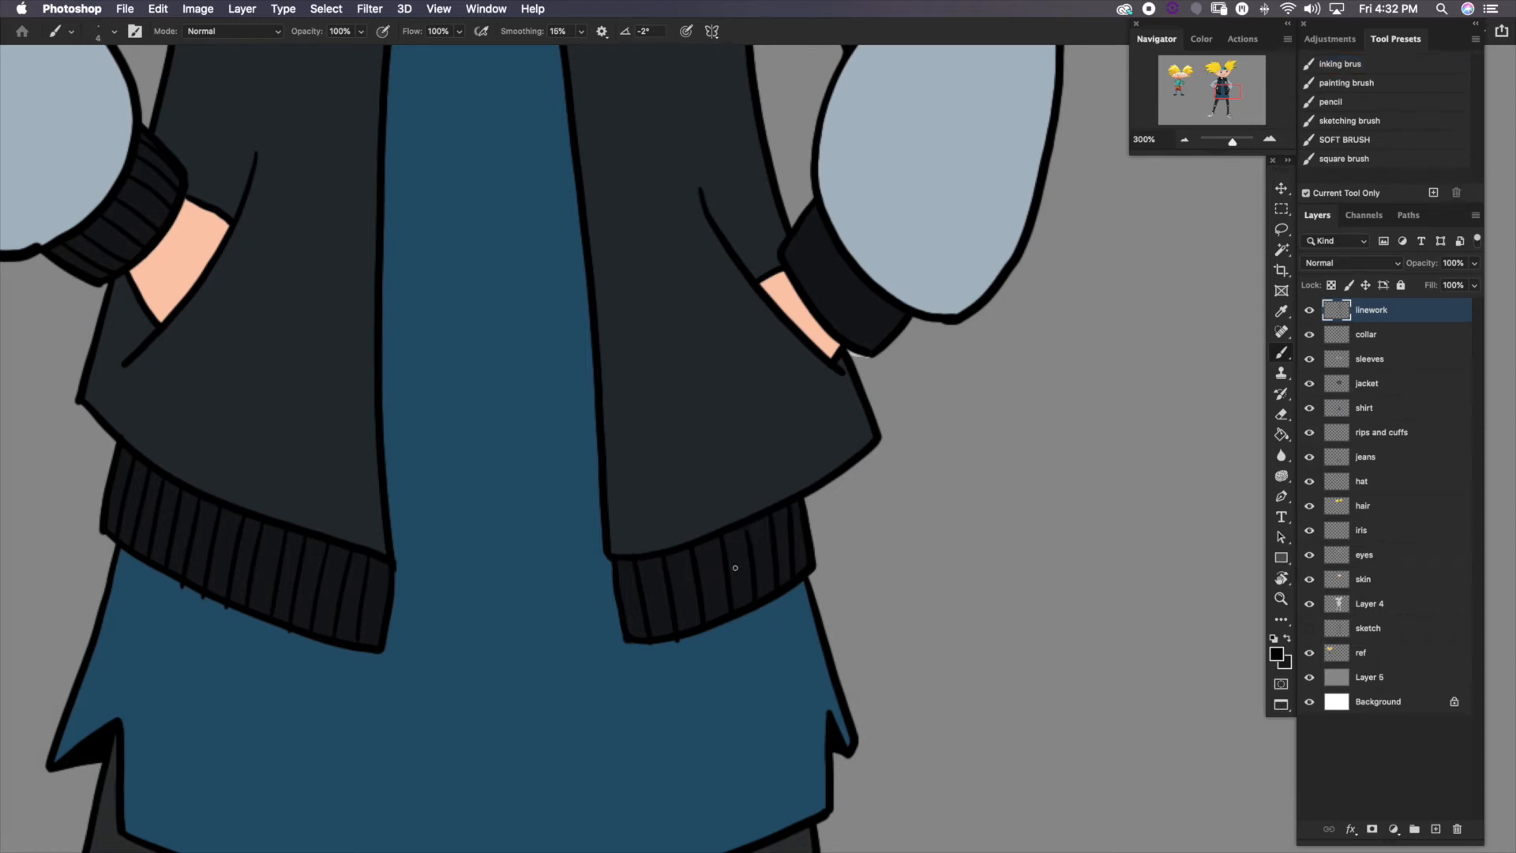
{"action": "left_click_drag", "start_coordinate": [762, 462], "coordinate": [735, 552]}
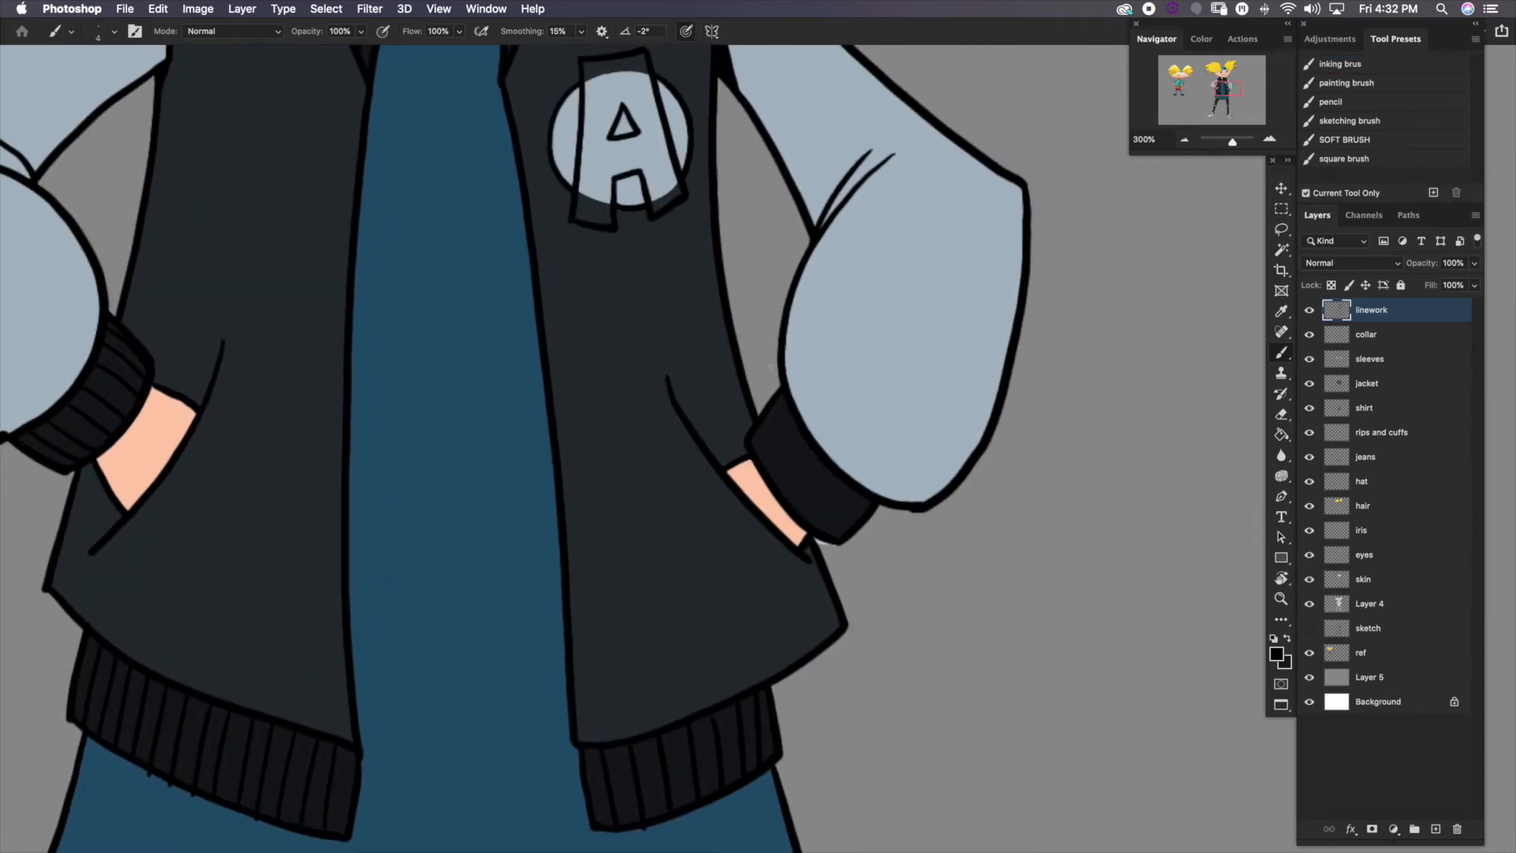
{"action": "left_click_drag", "start_coordinate": [788, 415], "coordinate": [789, 412]}
{"action": "left_click_drag", "start_coordinate": [763, 464], "coordinate": [798, 432]}
{"action": "mouse_move", "coordinate": [778, 483]}
{"action": "left_mouse_down"}
{"action": "mouse_move", "coordinate": [810, 450]}
{"action": "mouse_move", "coordinate": [826, 465]}
{"action": "left_mouse_up"}
{"action": "left_click_drag", "start_coordinate": [808, 518], "coordinate": [840, 484]}
{"action": "left_click_drag", "start_coordinate": [830, 533], "coordinate": [862, 502]}
Add a new layer directly above the collar layer and name it "letter"
{"action": "left_click", "coordinate": [1183, 141]}
{"action": "left_click", "coordinate": [1183, 141]}
{"action": "left_click_drag", "start_coordinate": [805, 571], "coordinate": [878, 464]}
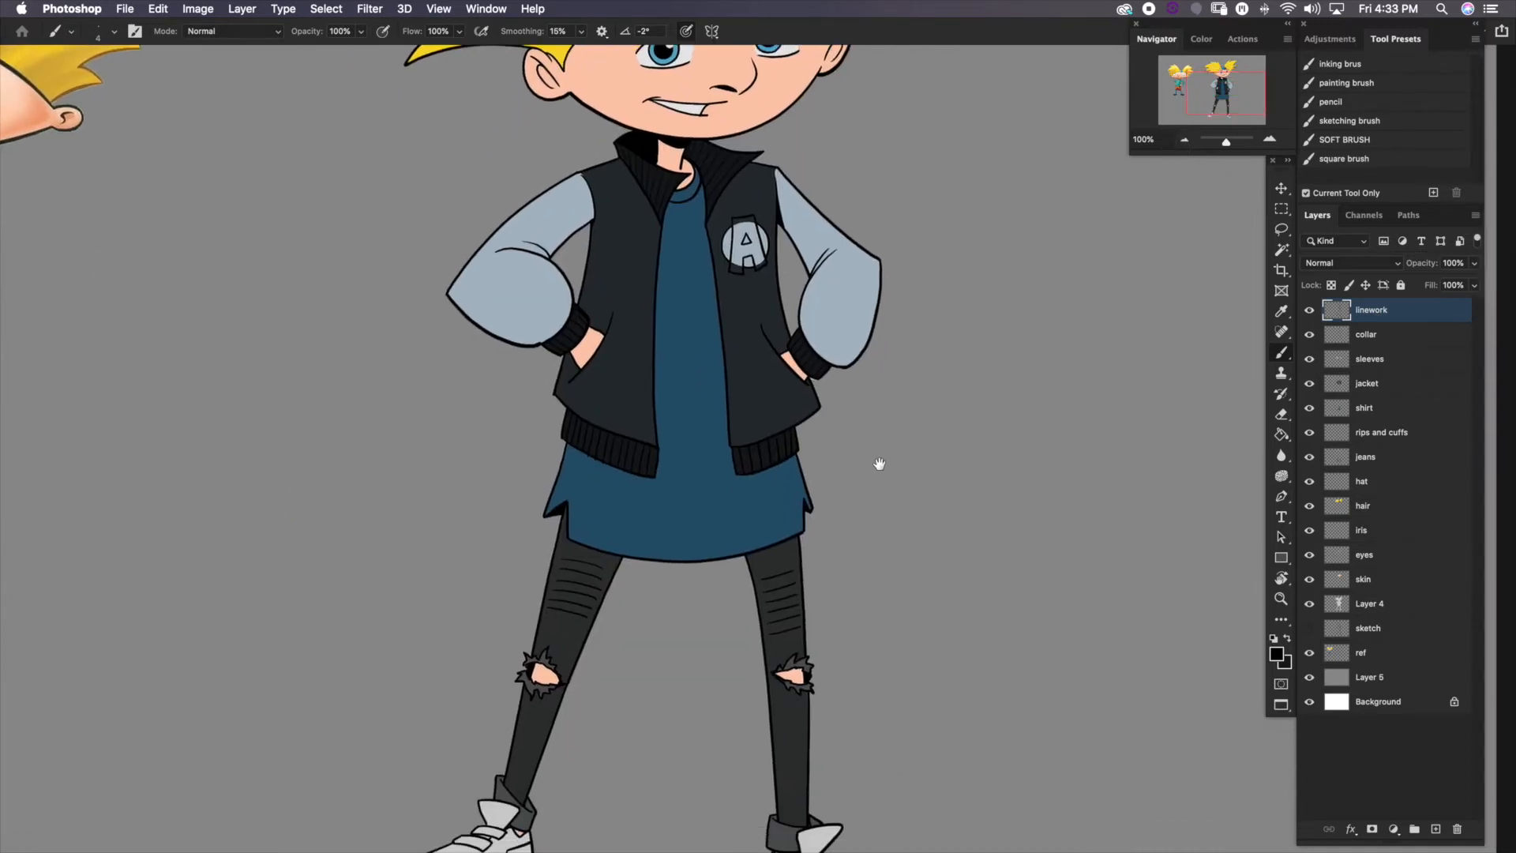
{"action": "scroll", "coordinate": [874, 546], "scroll_direction": "right", "scroll_amount": 5}
{"action": "scroll", "coordinate": [873, 547], "scroll_direction": "up", "scroll_amount": 2}
{"action": "left_click", "coordinate": [1383, 338]}
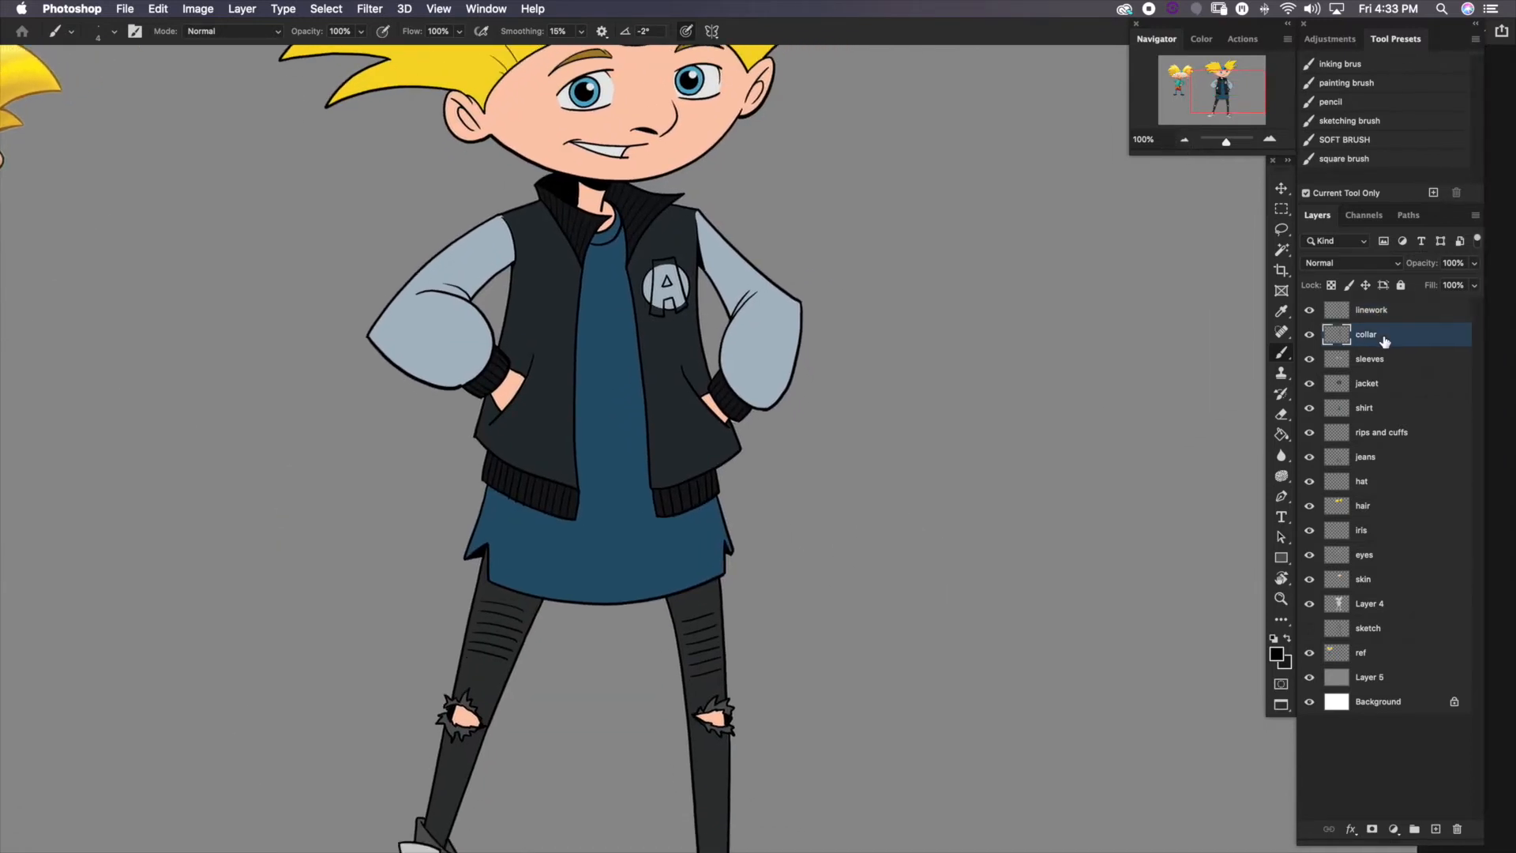
{"action": "left_click", "coordinate": [1435, 829]}
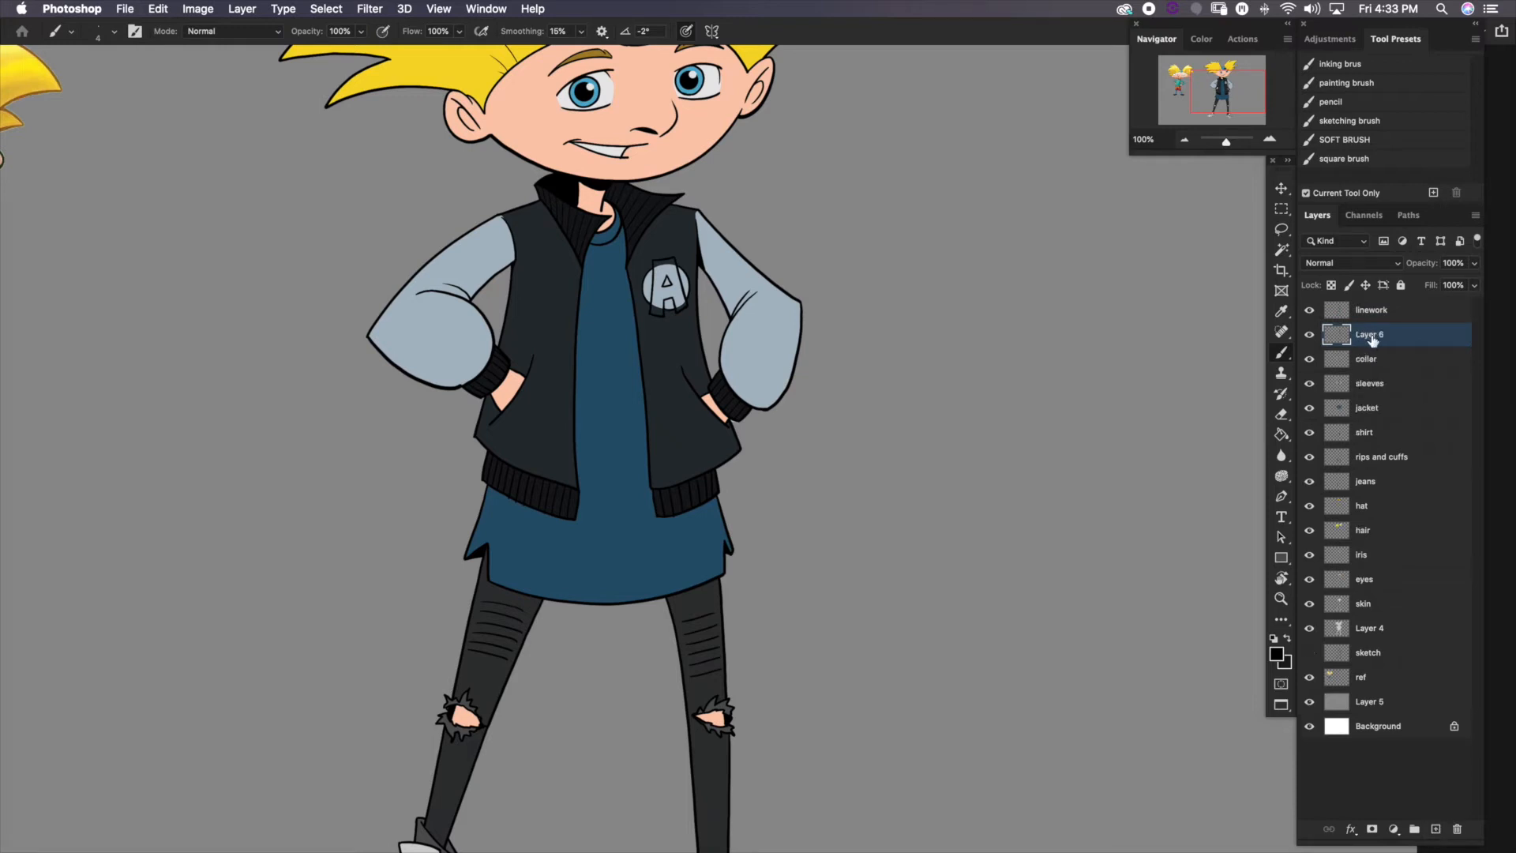
{"action": "double_click", "coordinate": [1370, 335]}
{"action": "key", "text": "BackSpace"}
Lasso the badge's letter A on the letter layer, fill it with bright blue and deselect
{"action": "double_click", "coordinate": [1268, 140]}
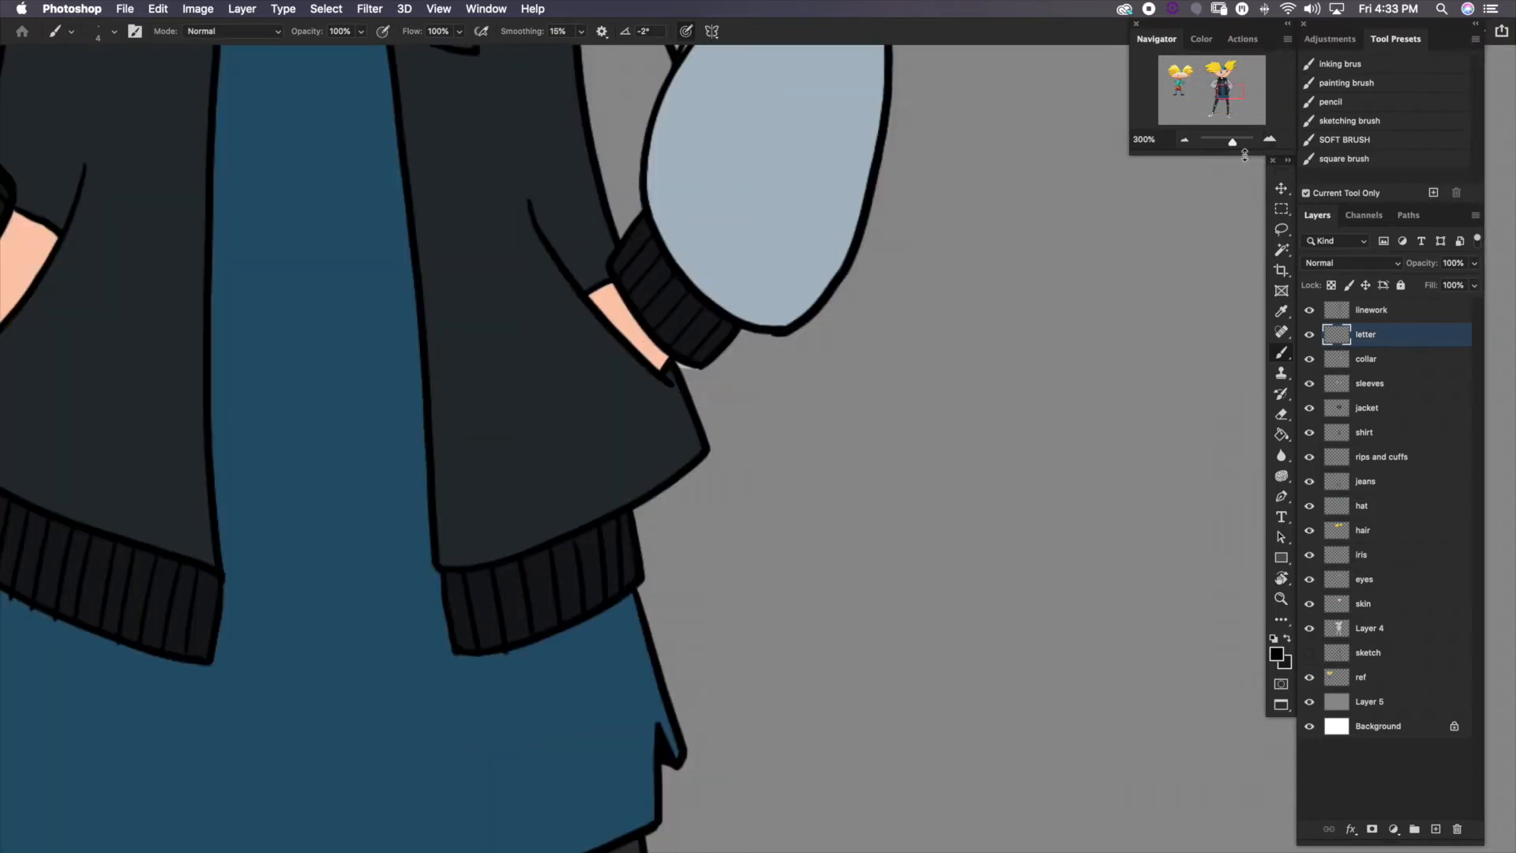
{"action": "left_click_drag", "start_coordinate": [697, 244], "coordinate": [774, 609]}
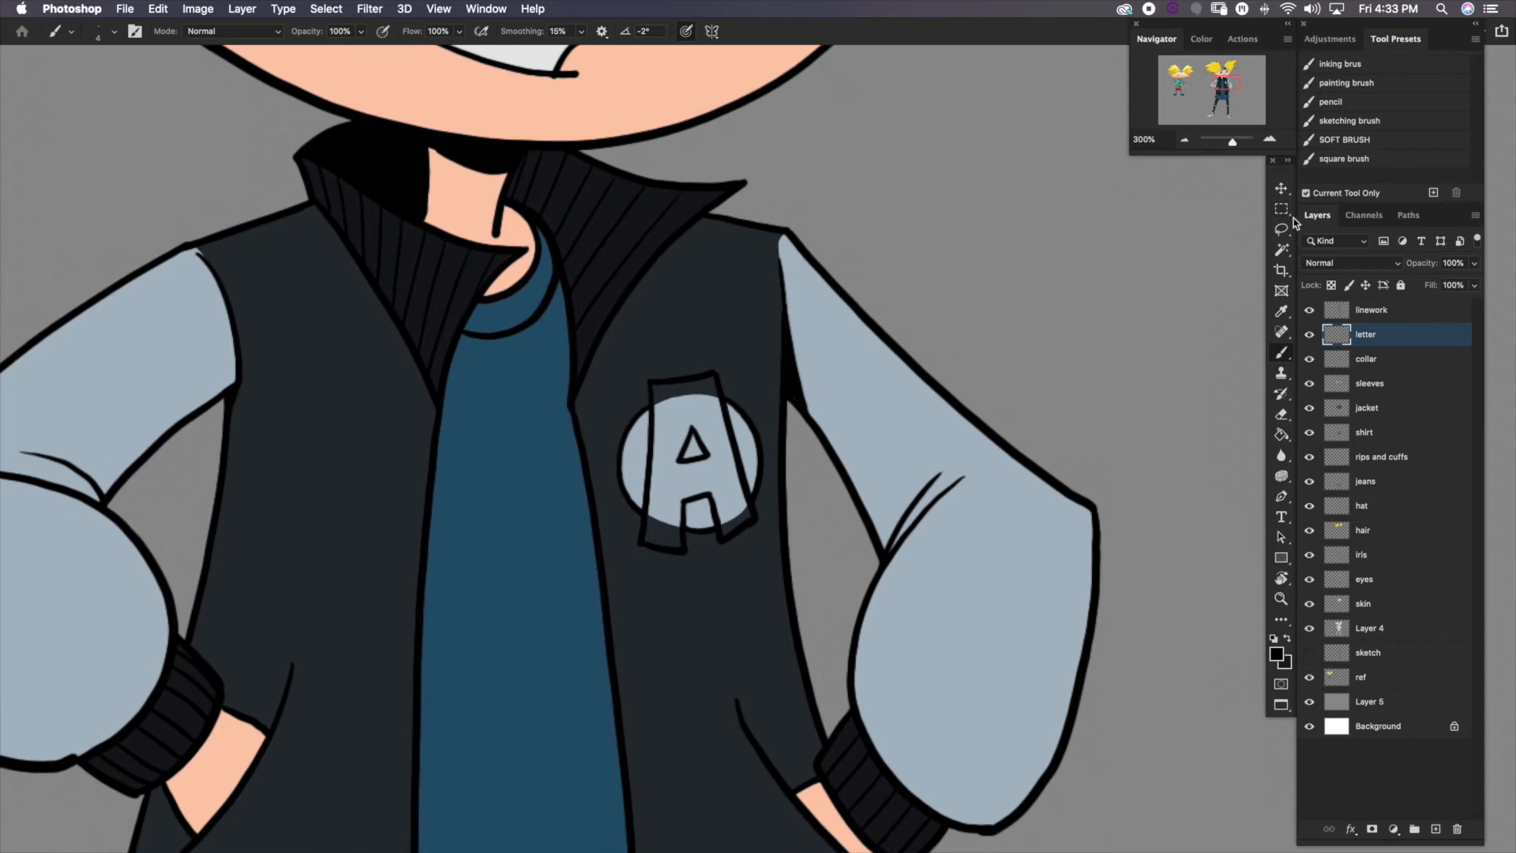
{"action": "left_click", "coordinate": [1281, 230]}
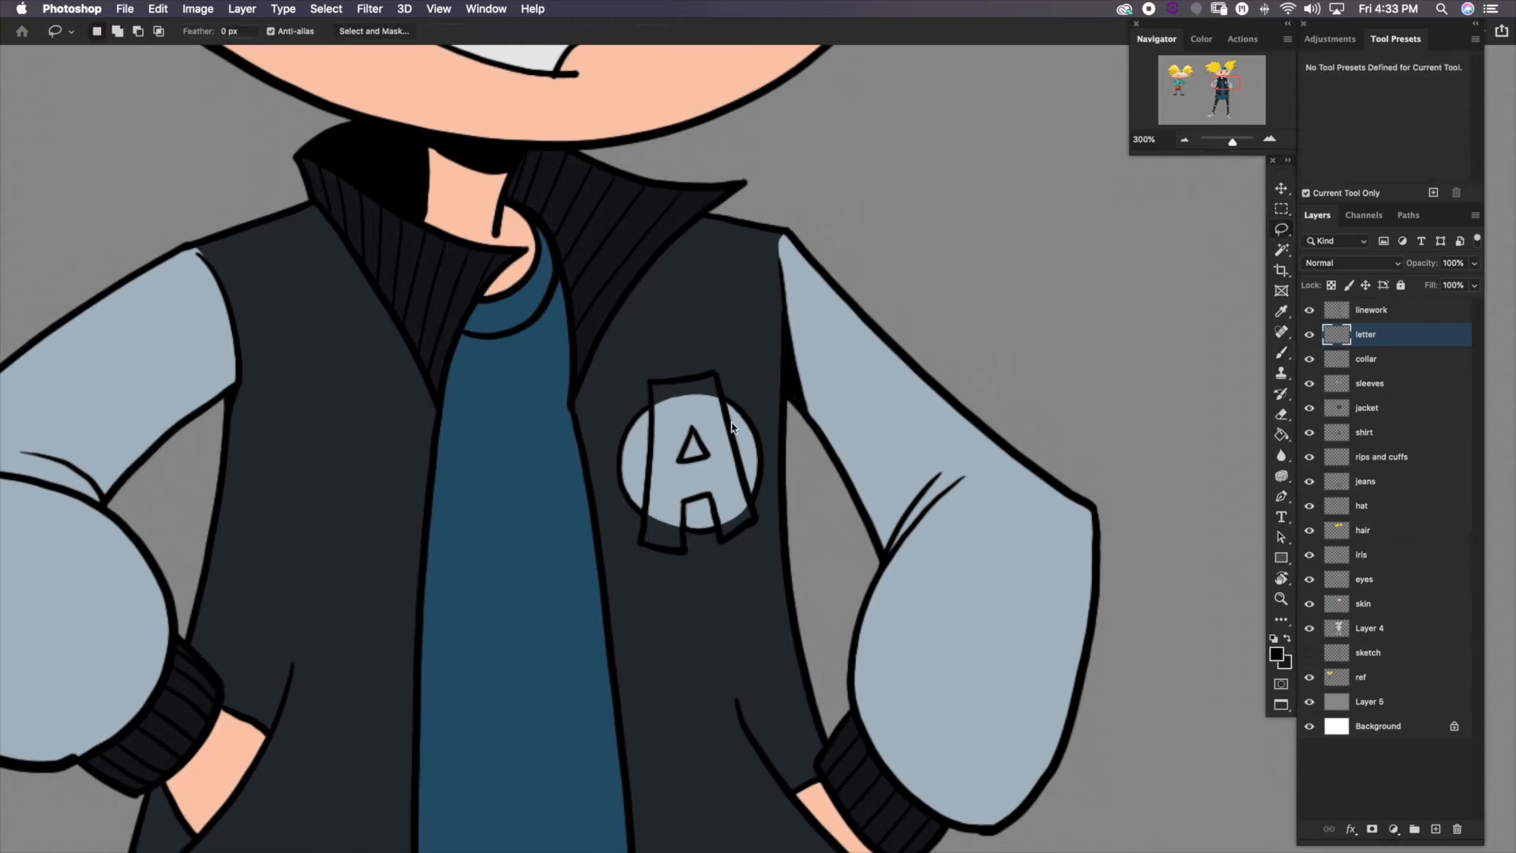
{"action": "mouse_move", "coordinate": [715, 376]}
{"action": "left_mouse_down"}
{"action": "mouse_move", "coordinate": [667, 377]}
{"action": "mouse_move", "coordinate": [643, 540]}
{"action": "mouse_move", "coordinate": [750, 521]}
{"action": "left_mouse_up"}
{"action": "left_click", "coordinate": [1276, 653]}
{"action": "left_click", "coordinate": [727, 473]}
{"action": "left_click", "coordinate": [893, 450]}
{"action": "key", "text": "alt+BackSpace"}
Review the whole coloured character from hair to shoes beside the original reference figure
{"action": "left_click", "coordinate": [1185, 139]}
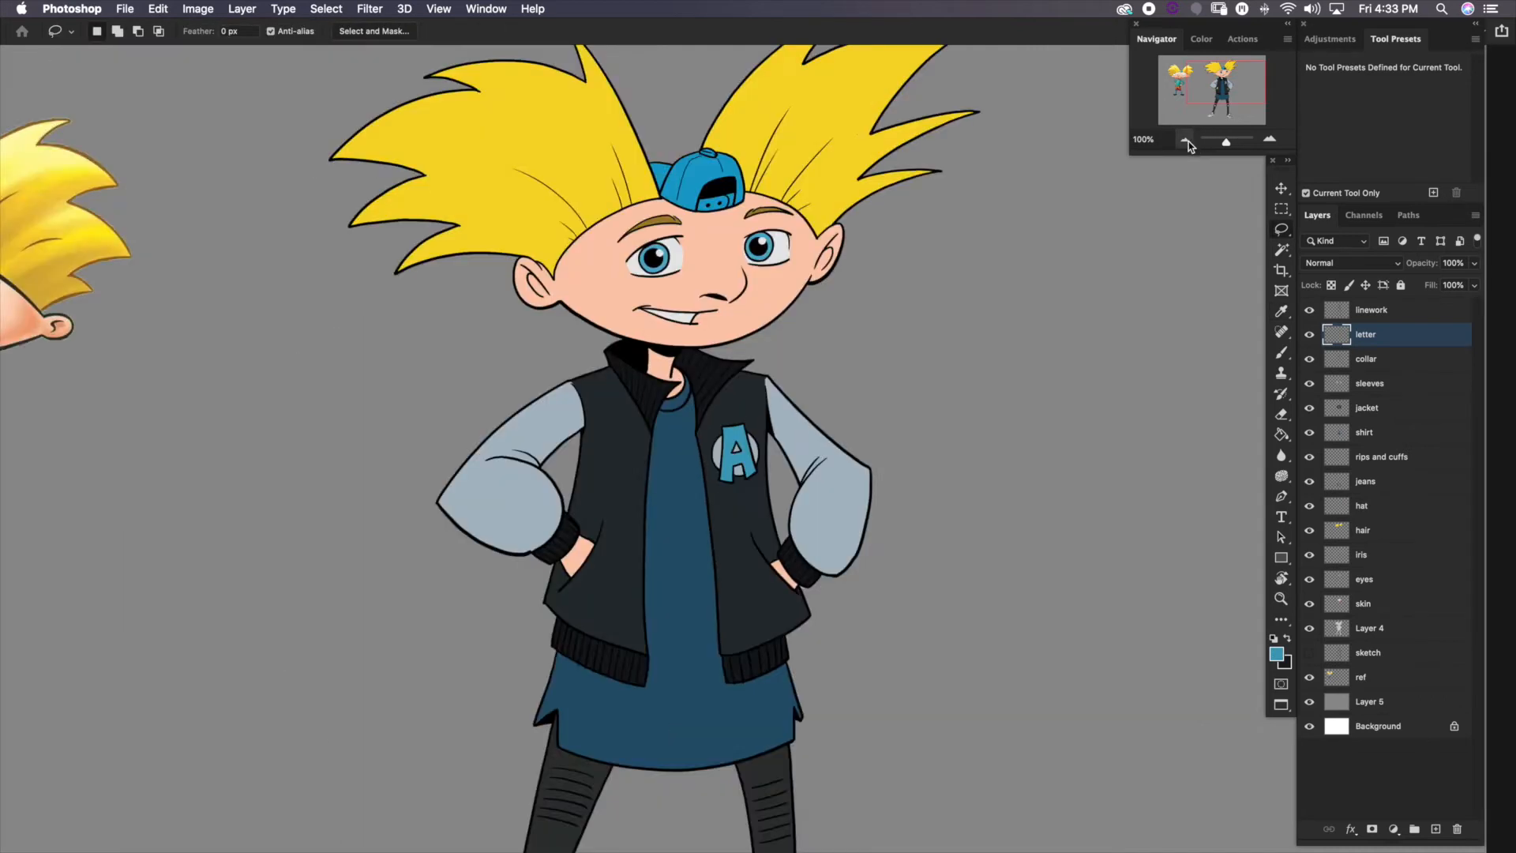
{"action": "left_click", "coordinate": [1186, 141]}
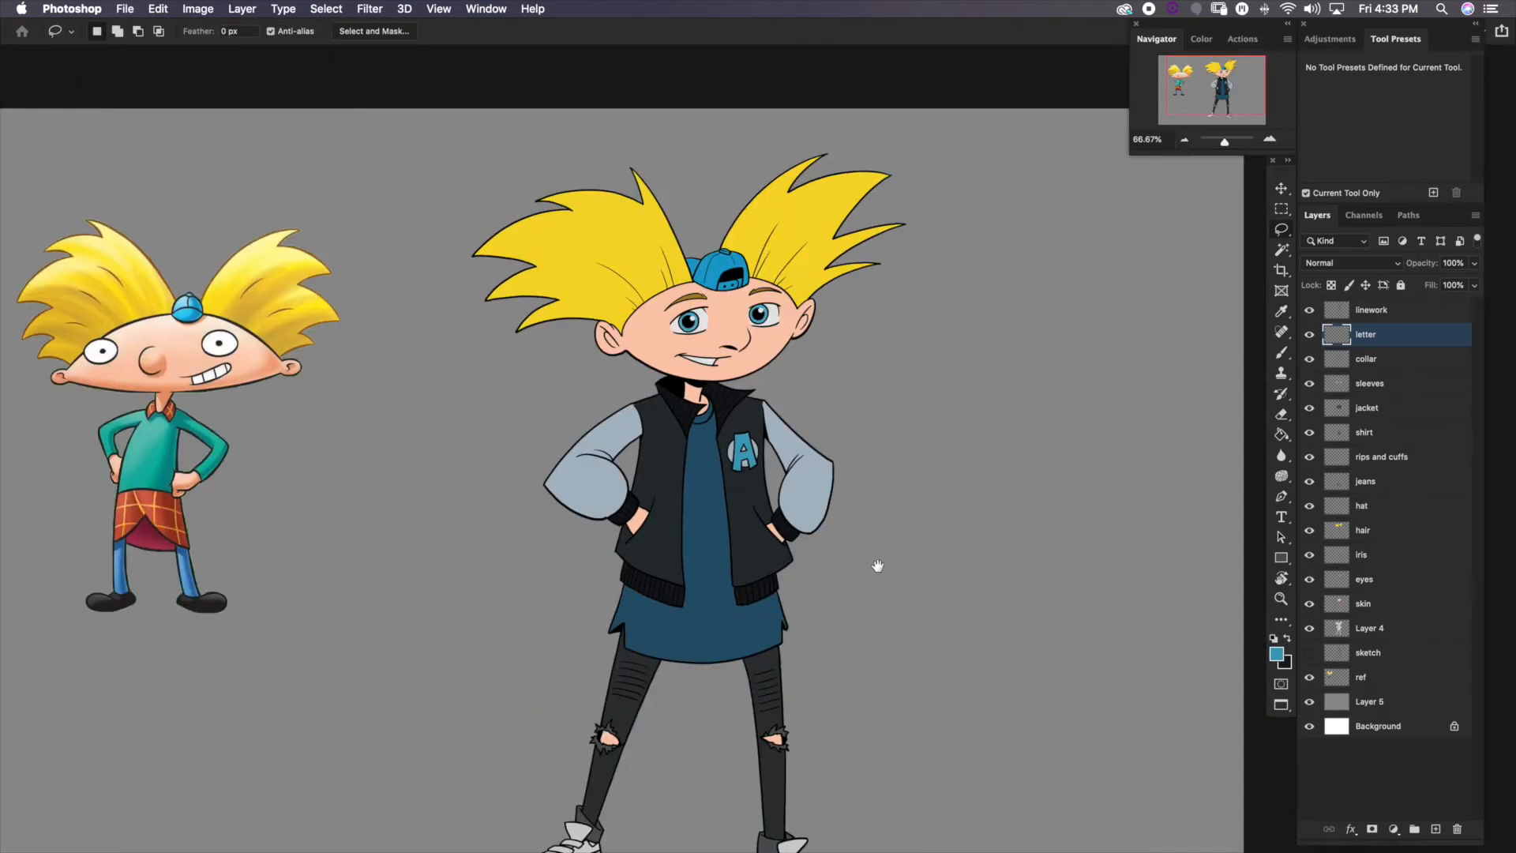
{"action": "left_click_drag", "start_coordinate": [877, 566], "coordinate": [921, 448]}
{"action": "left_click_drag", "start_coordinate": [899, 509], "coordinate": [938, 560]}
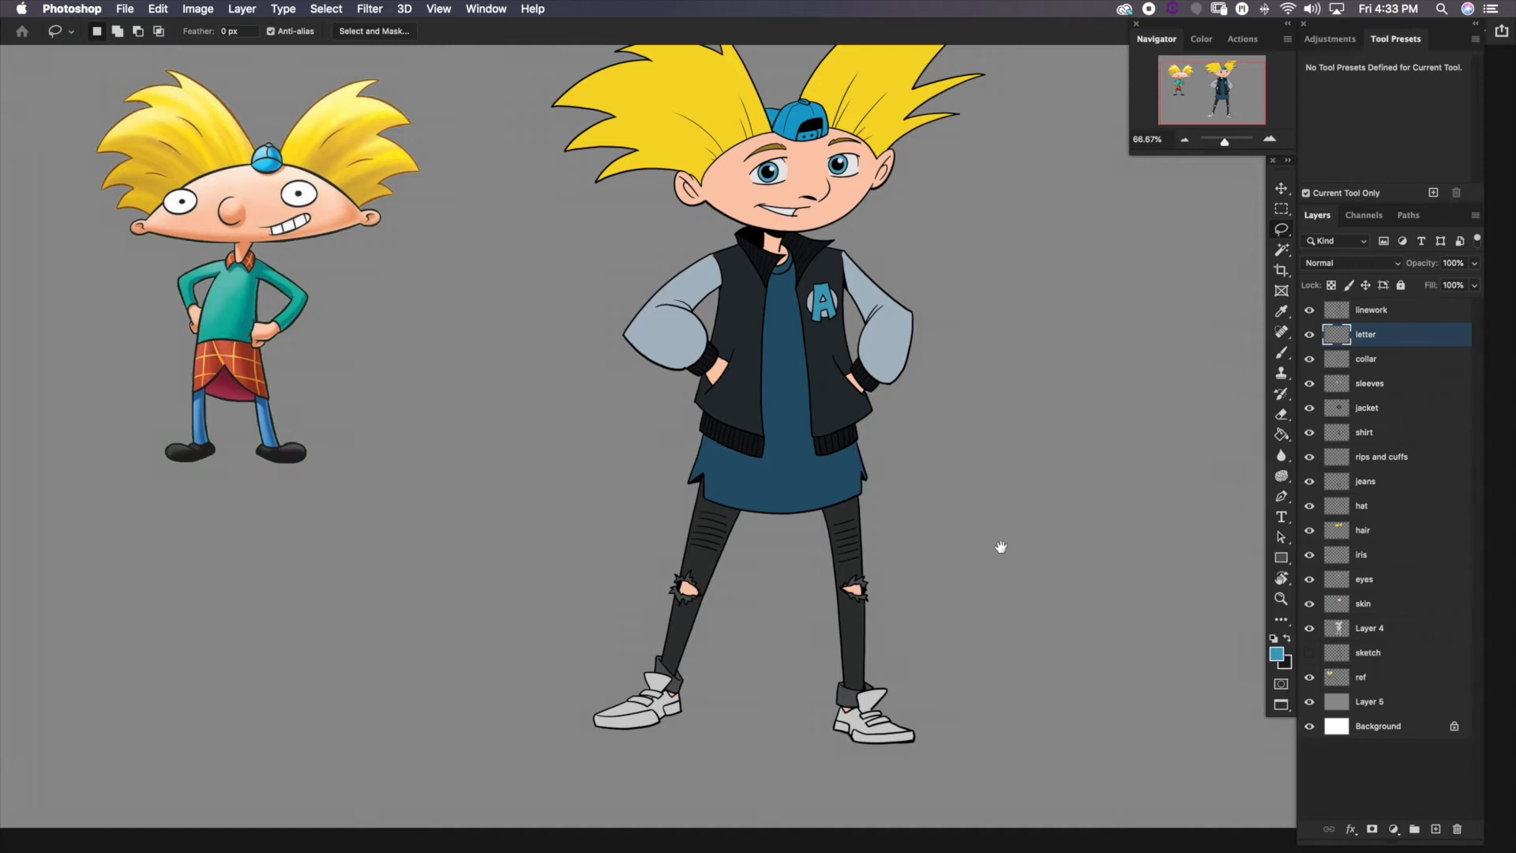
{"action": "left_click_drag", "start_coordinate": [998, 545], "coordinate": [967, 614]}
{"action": "scroll", "coordinate": [967, 614], "scroll_direction": "down", "scroll_amount": 5}
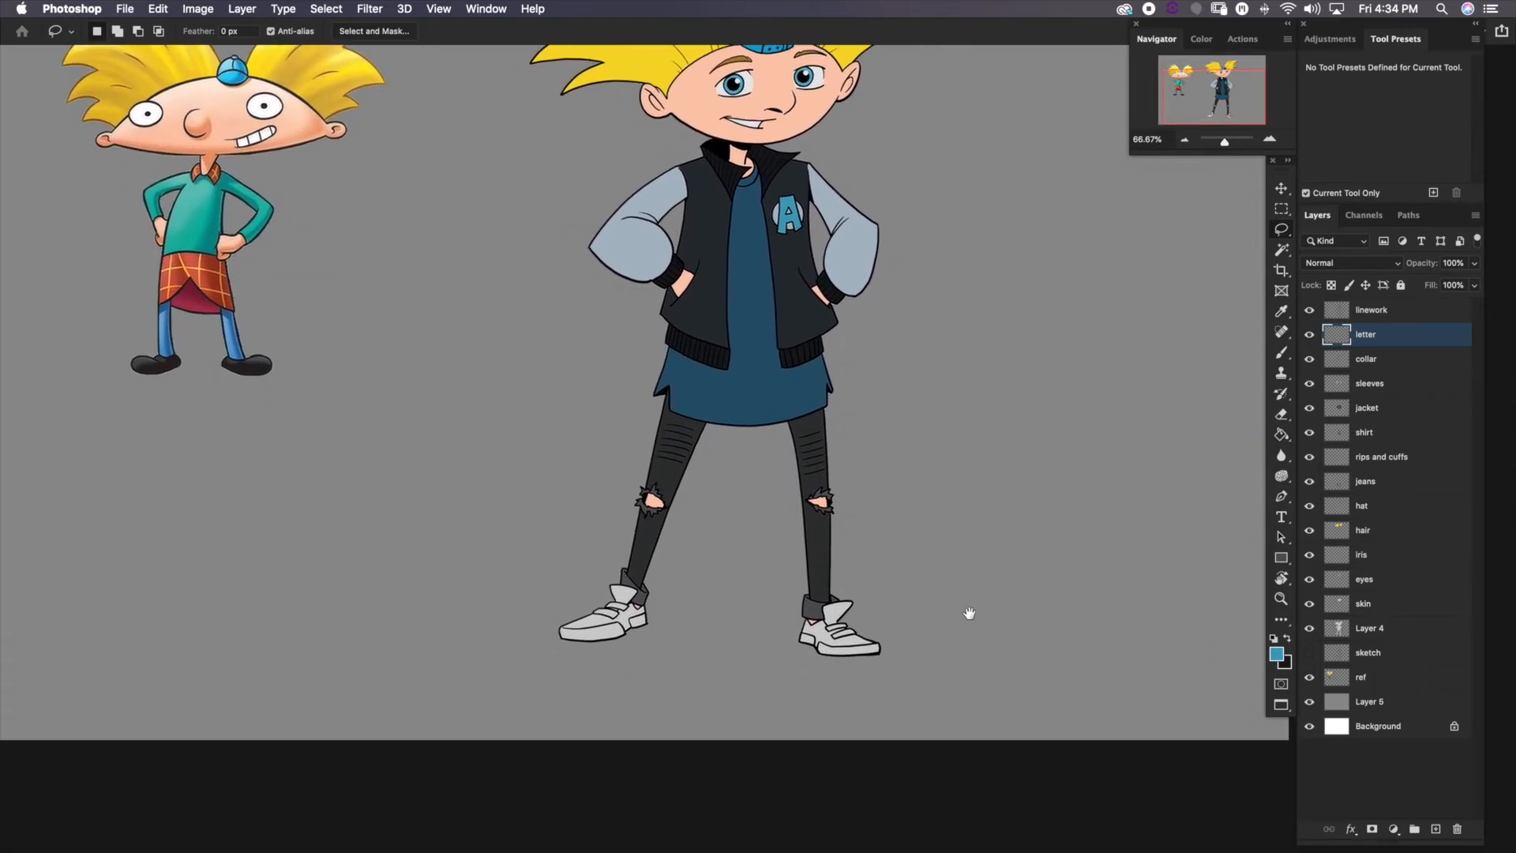
{"action": "left_click_drag", "start_coordinate": [972, 613], "coordinate": [1023, 464]}
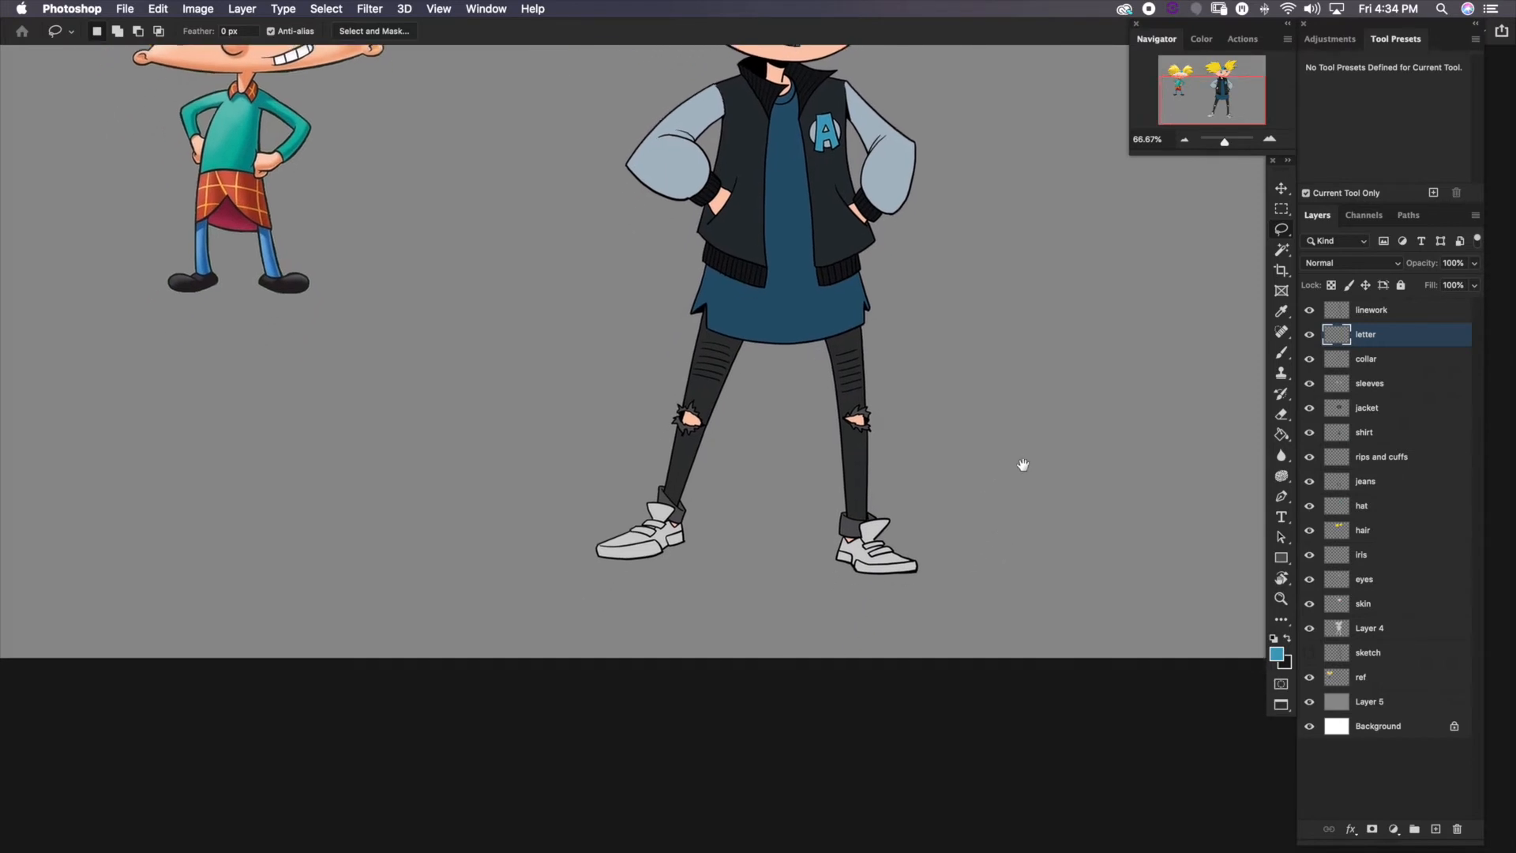
Create a new layer above the letter layer and name it "shoes"
{"action": "left_click", "coordinate": [1270, 142]}
{"action": "left_click", "coordinate": [1269, 142]}
{"action": "left_click_drag", "start_coordinate": [529, 592], "coordinate": [1188, 722]}
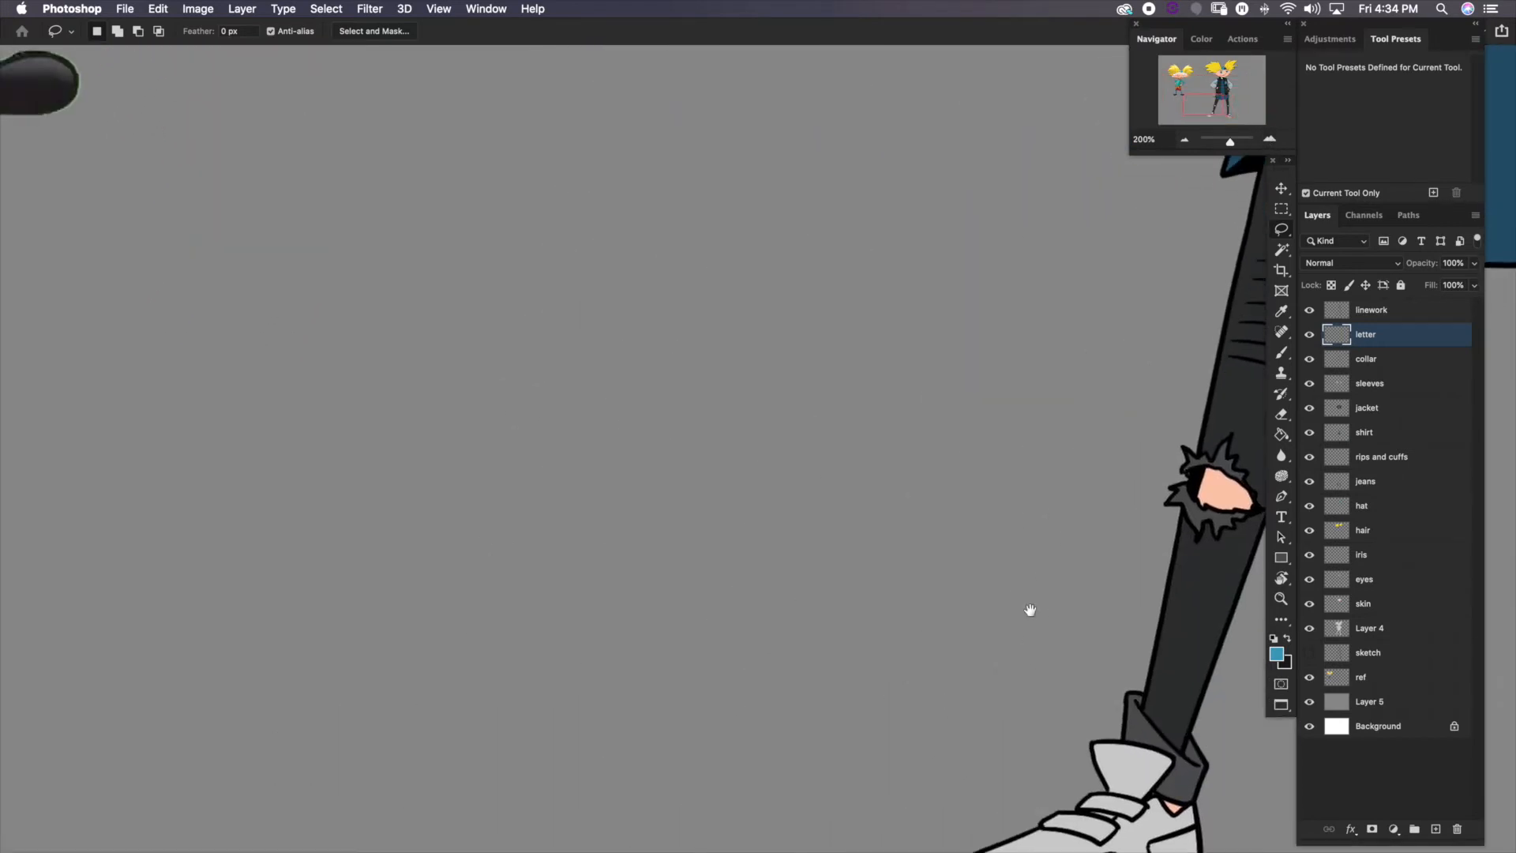
{"action": "left_click_drag", "start_coordinate": [544, 533], "coordinate": [446, 489]}
{"action": "left_click_drag", "start_coordinate": [1008, 680], "coordinate": [626, 429]}
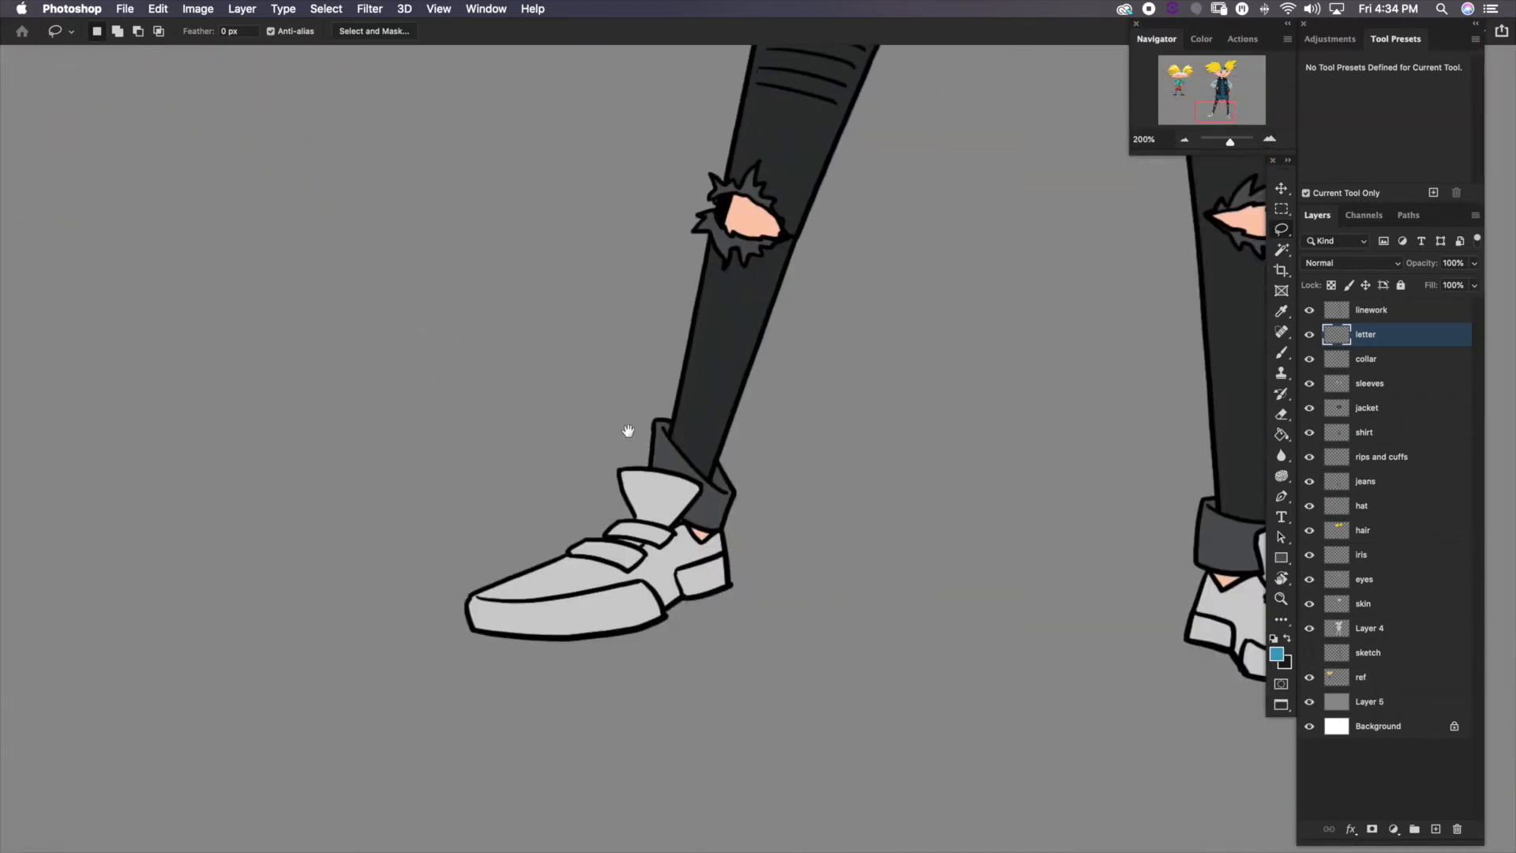
{"action": "left_click_drag", "start_coordinate": [907, 609], "coordinate": [815, 522]}
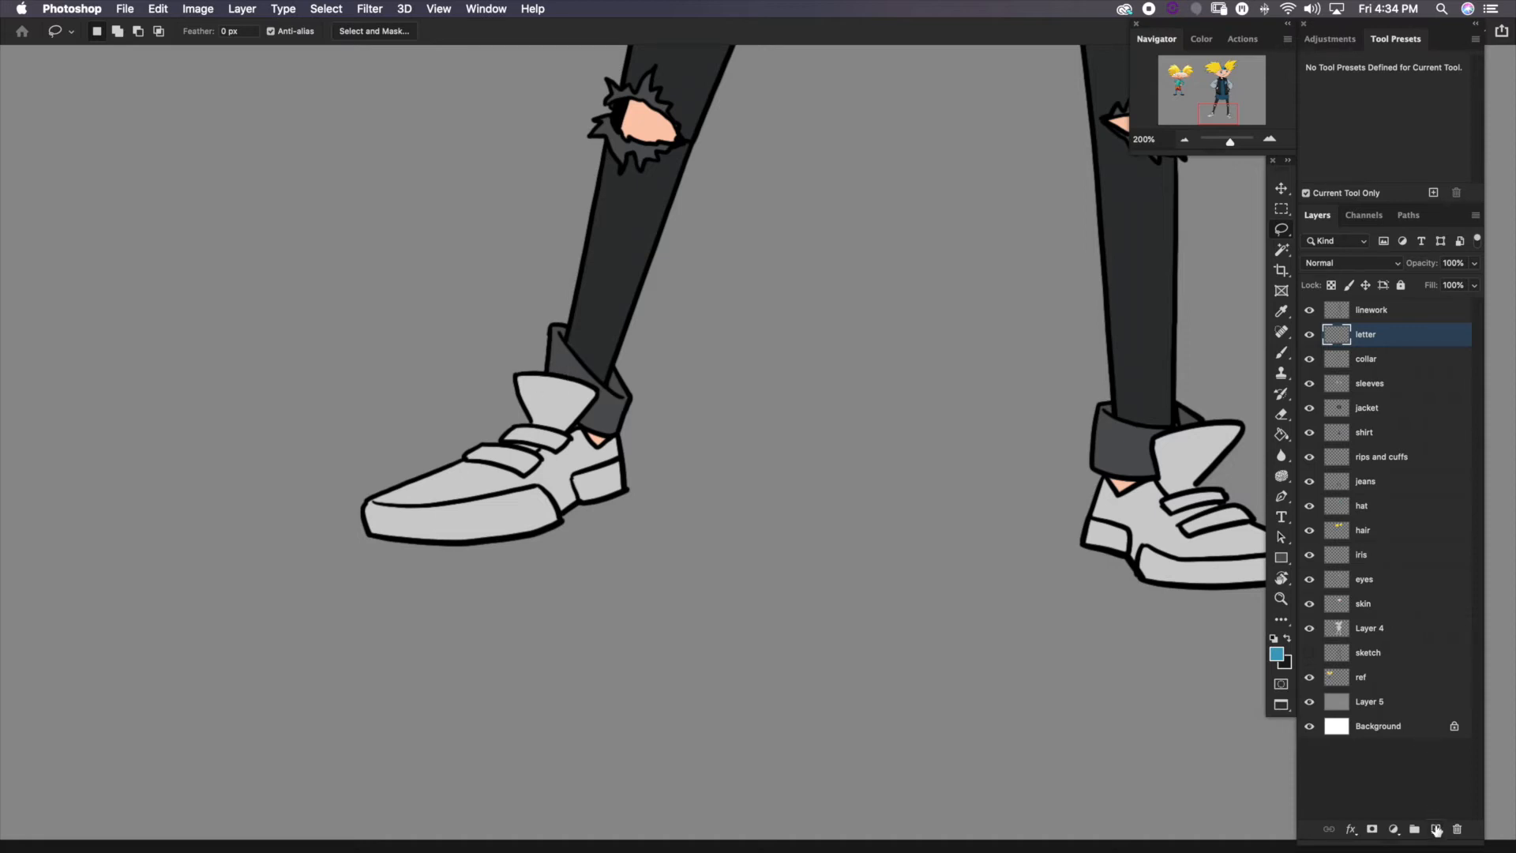
{"action": "left_click", "coordinate": [1436, 830]}
{"action": "double_click", "coordinate": [1366, 334]}
{"action": "type", "text": "shoes"}
{"action": "key", "text": "Return"}
Lasso both shoes on the shoes layer, fill them with the near-black of the jacket's ribbed hem and deselect
{"action": "scroll", "coordinate": [691, 442], "scroll_direction": "left", "scroll_amount": 5}
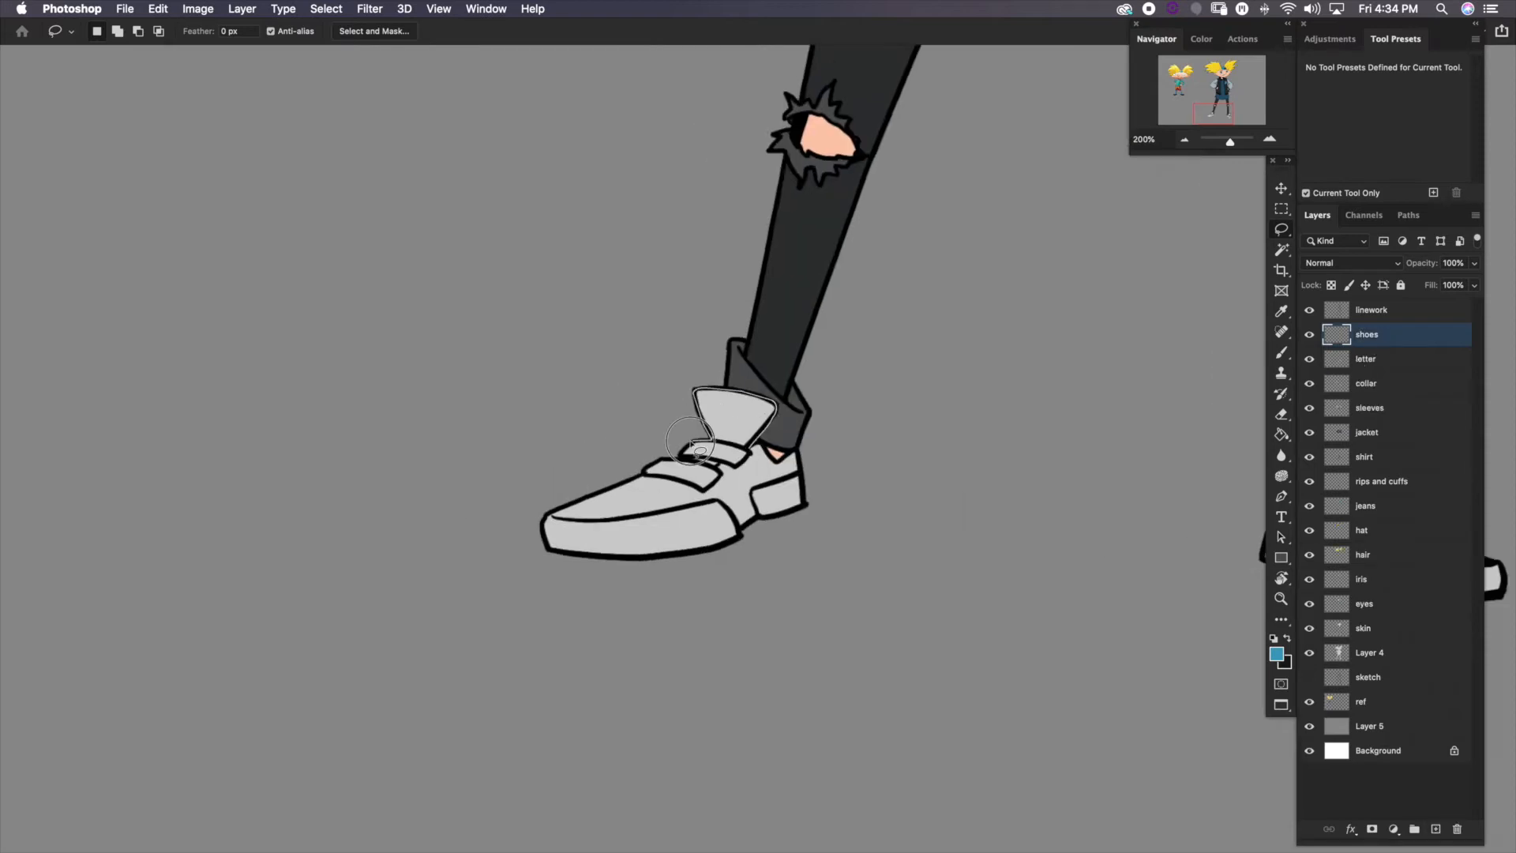
{"action": "scroll", "coordinate": [690, 442], "scroll_direction": "right", "scroll_amount": 10}
{"action": "left_click", "coordinate": [1186, 140]}
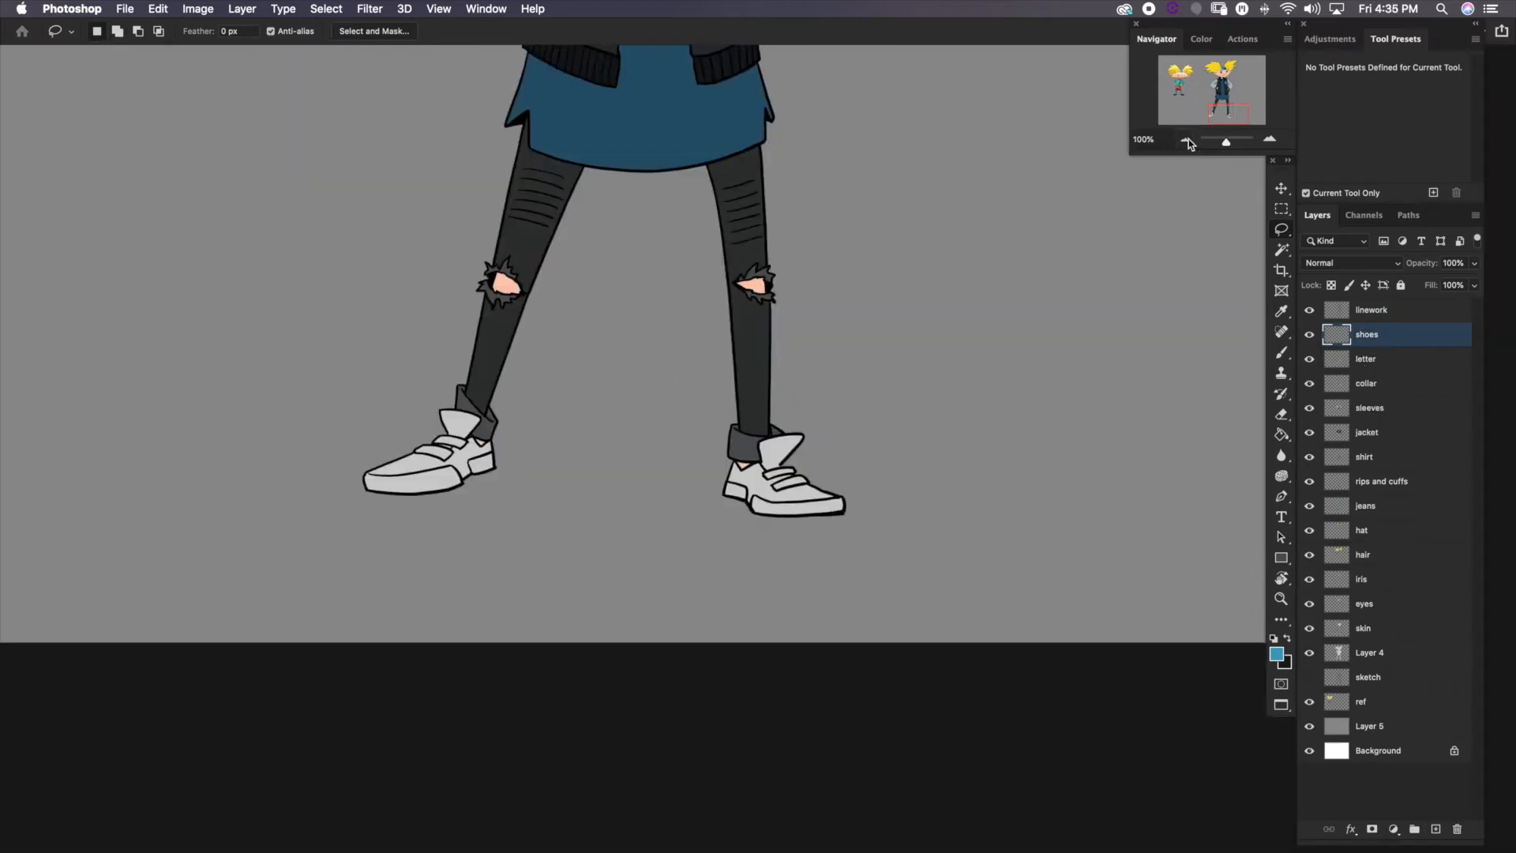
{"action": "left_click", "coordinate": [1186, 141]}
{"action": "left_click_drag", "start_coordinate": [815, 399], "coordinate": [791, 528]}
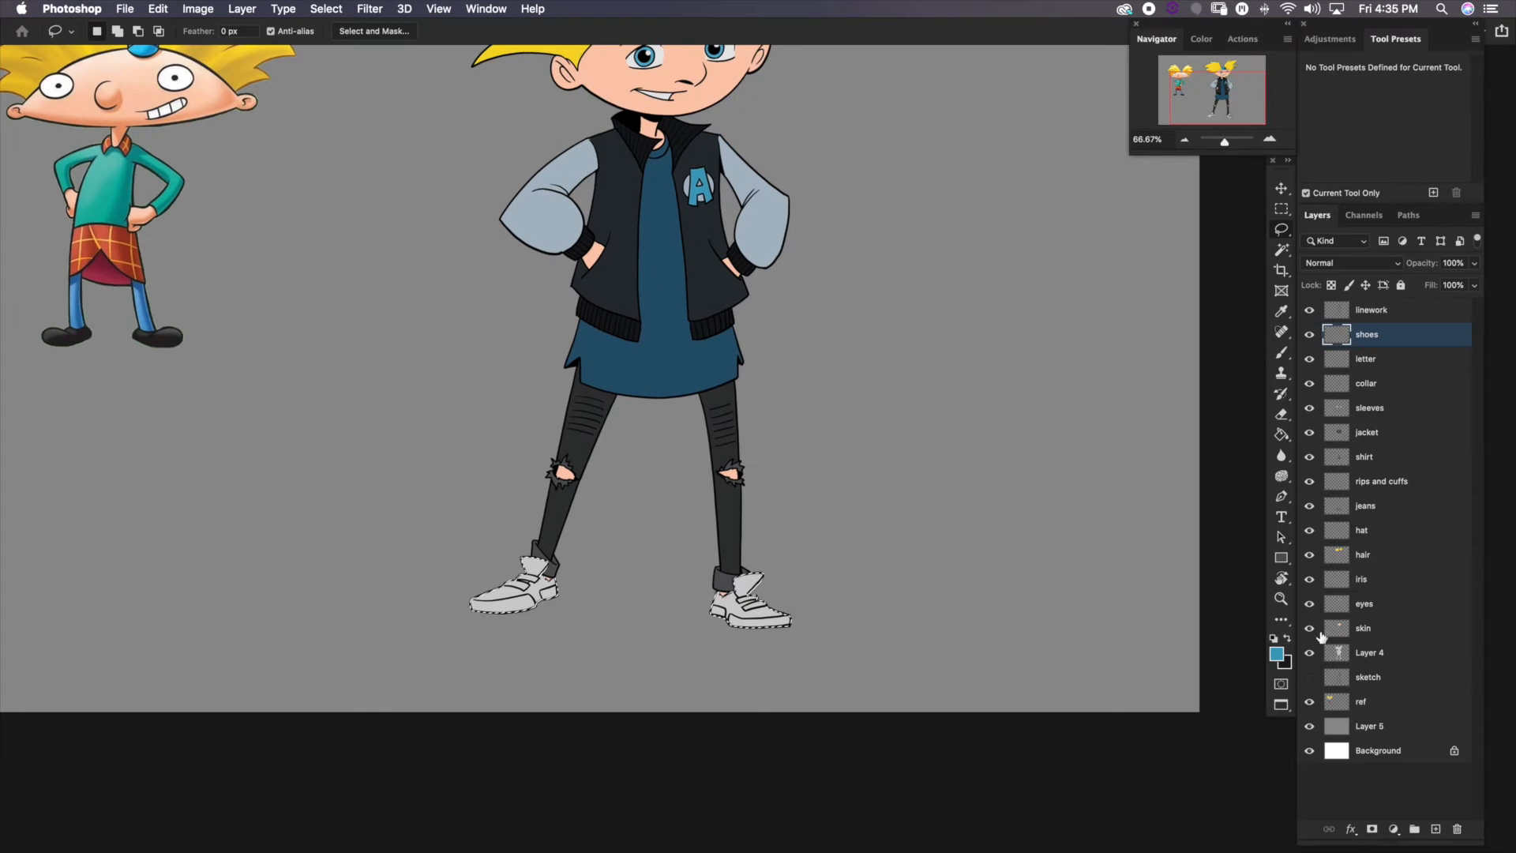
{"action": "left_click", "coordinate": [1283, 354]}
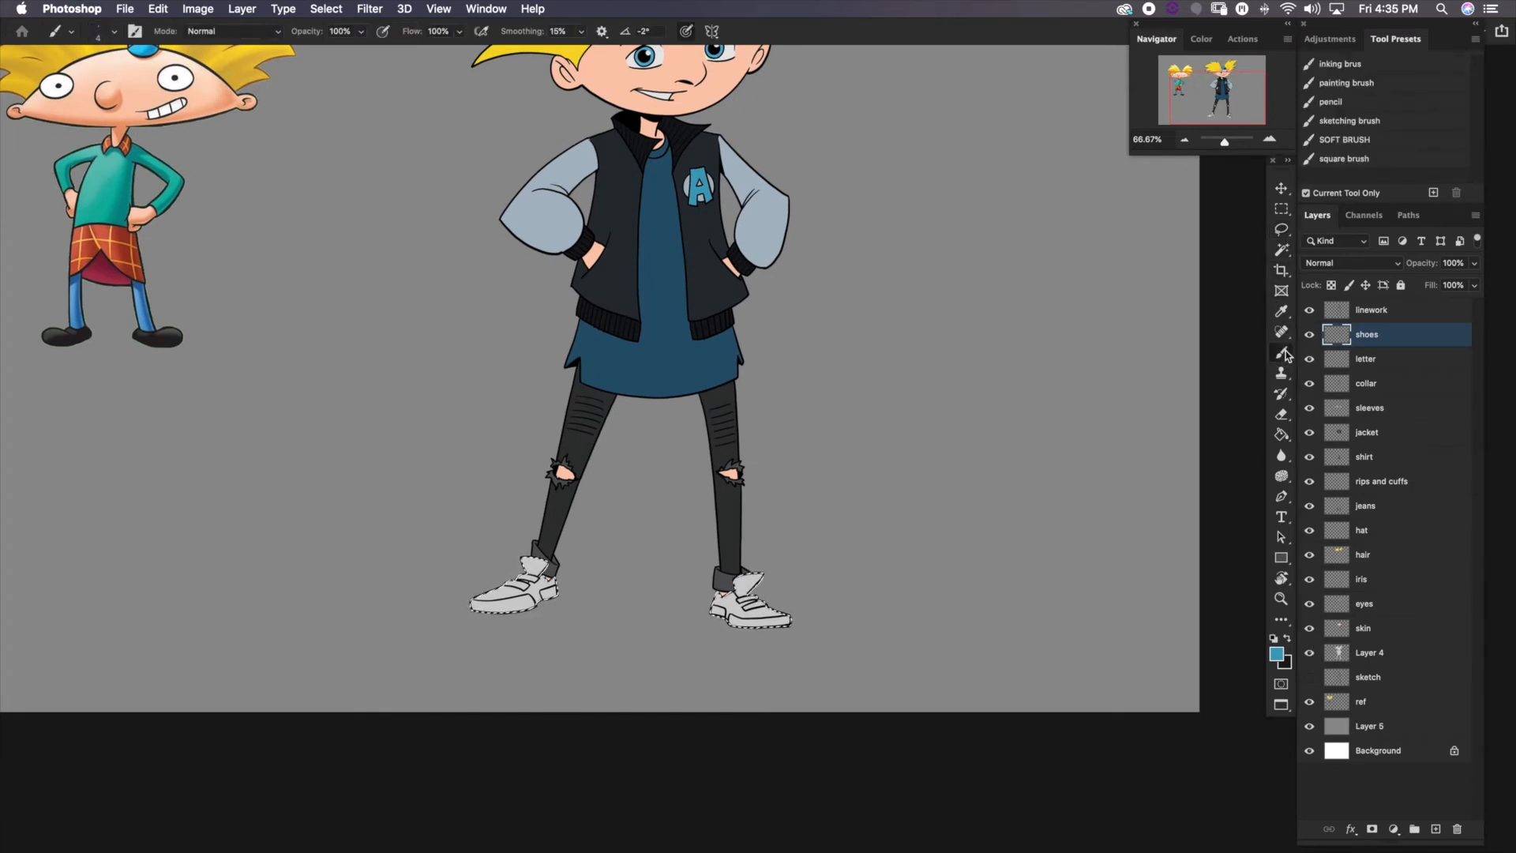
{"action": "key", "text": "d"}
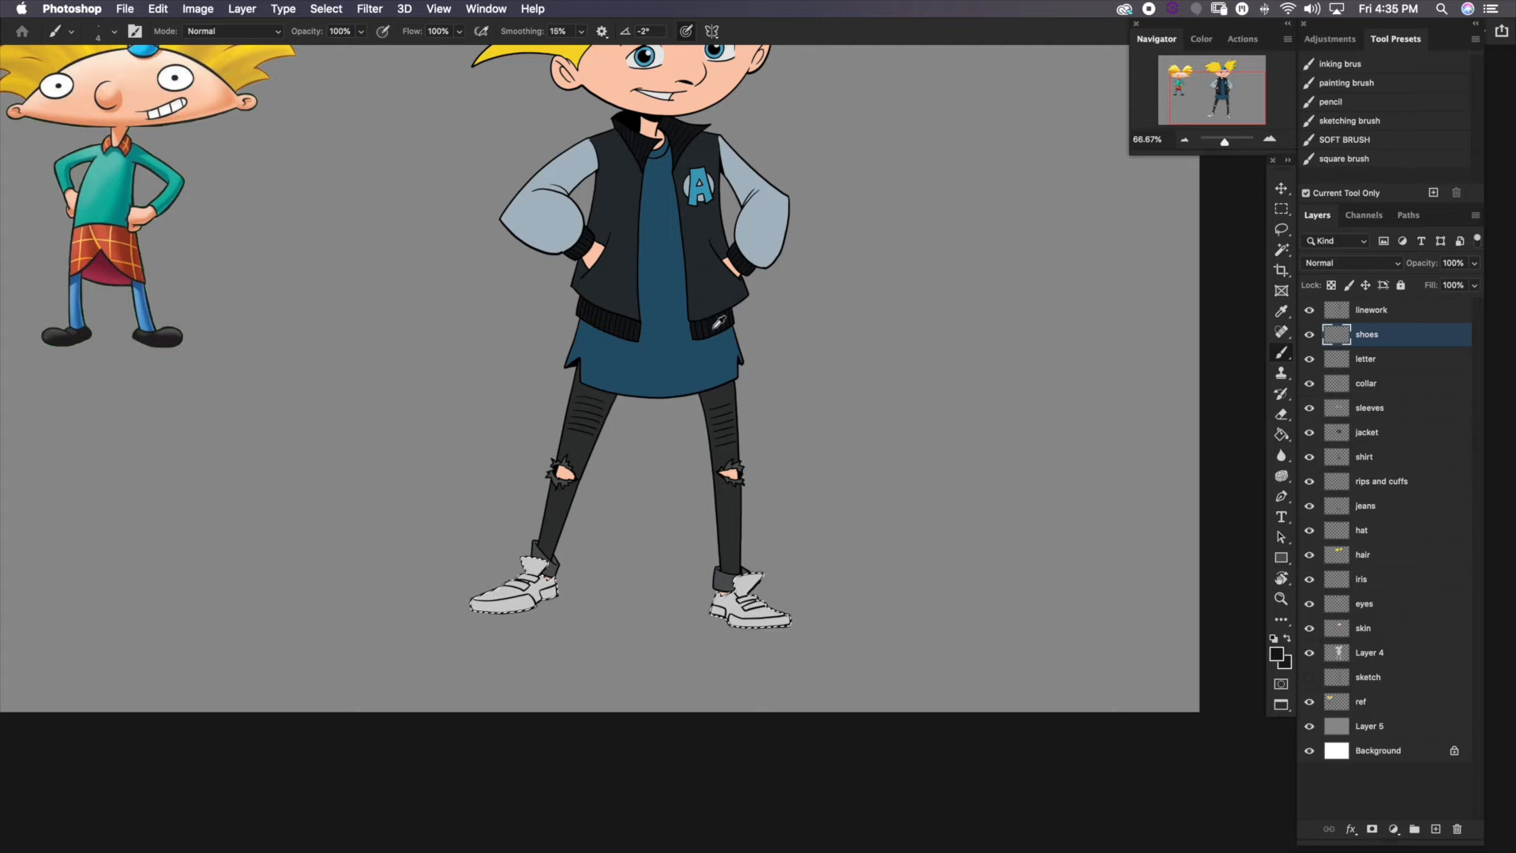
{"action": "key", "text": "alt+BackSpace"}
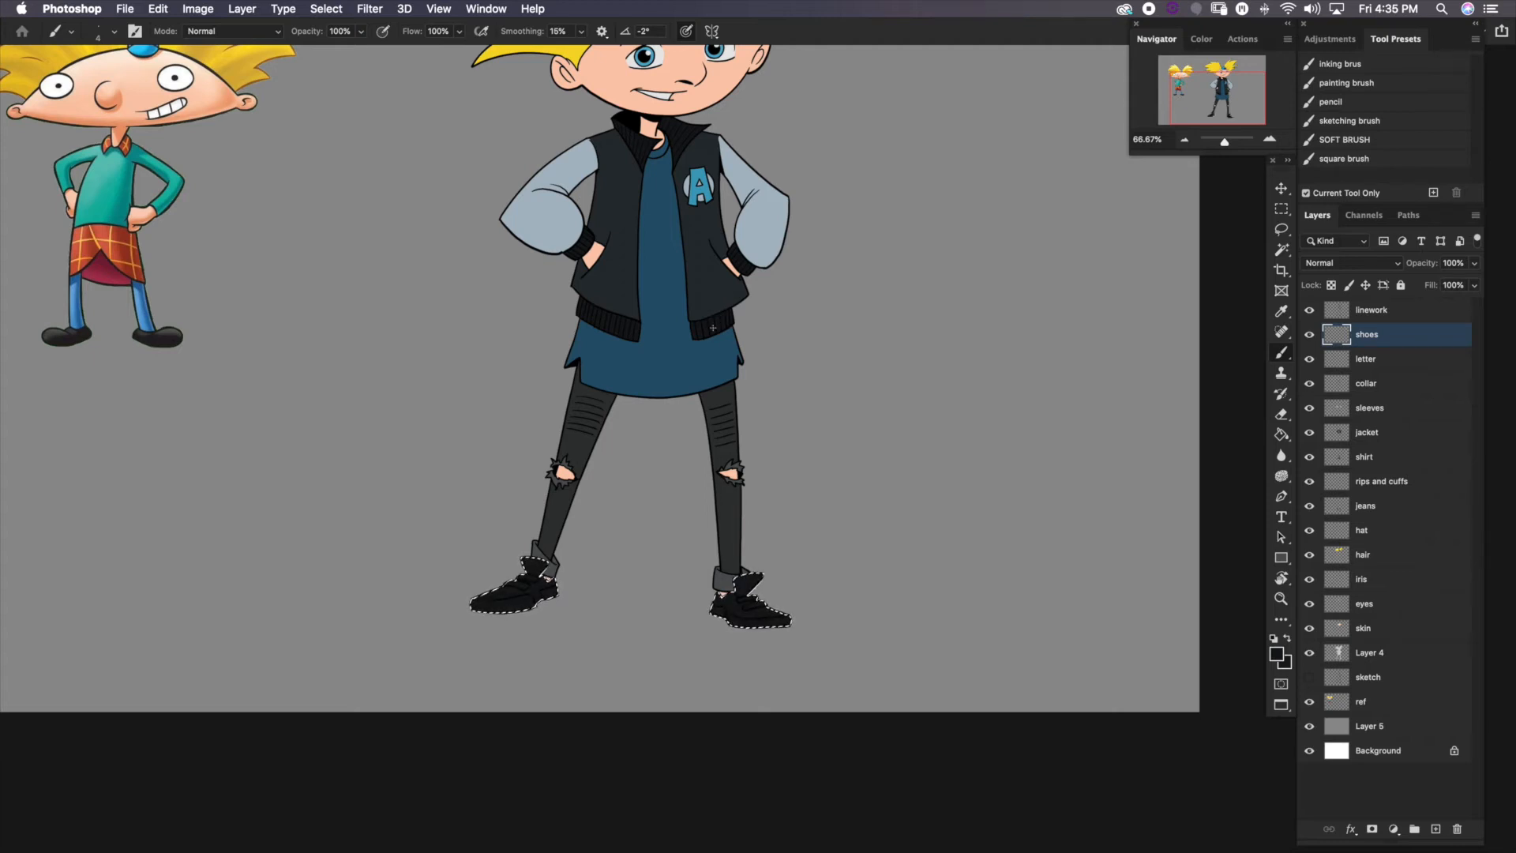
{"action": "key", "text": "super+d"}
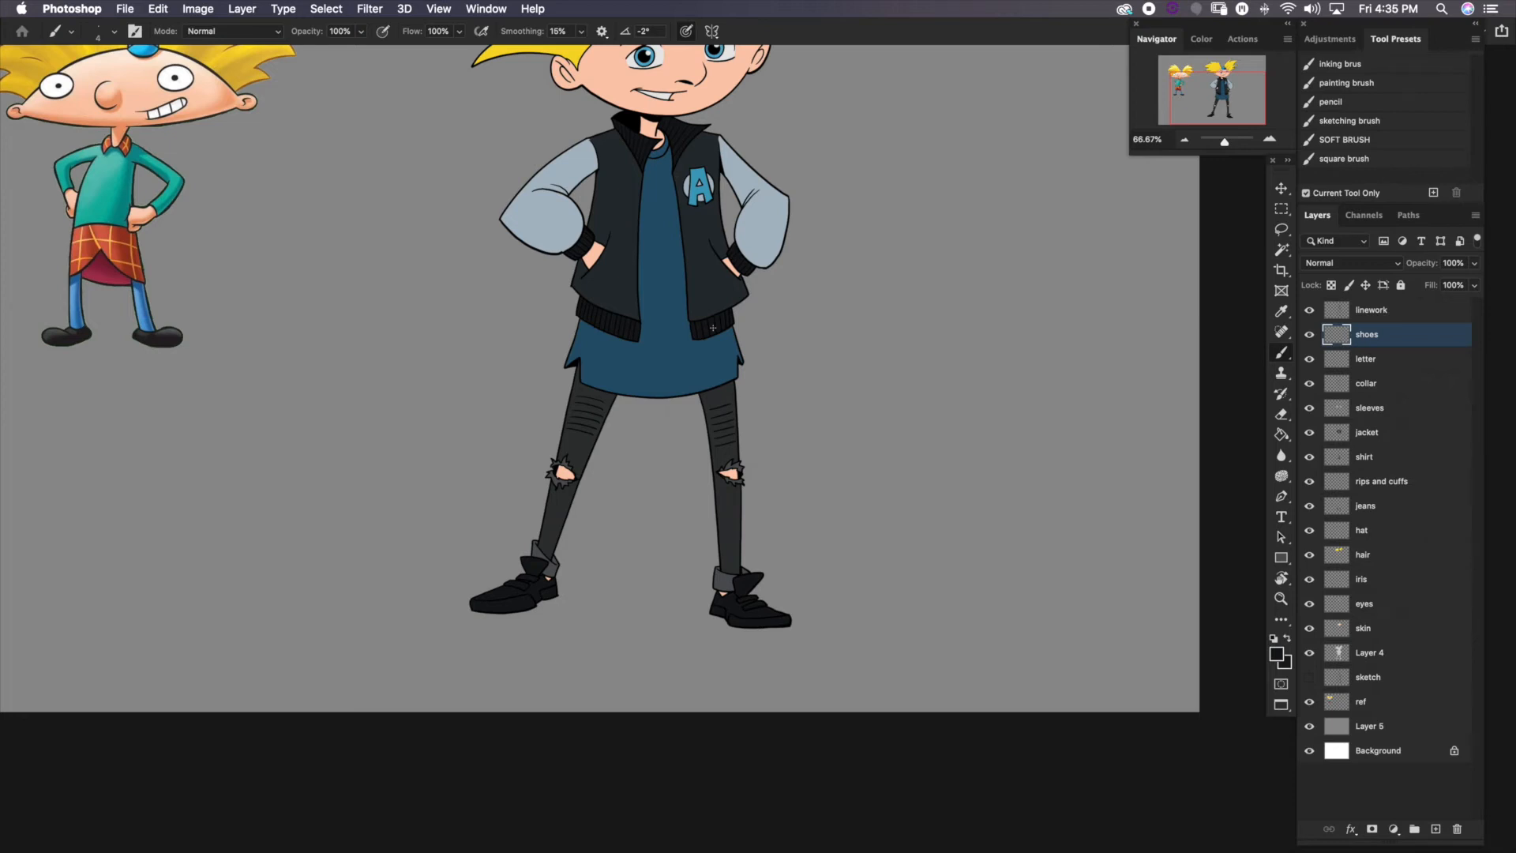
With the letter layer active, lasso the two straps on each shoe into one selection
{"action": "left_click", "coordinate": [1380, 364]}
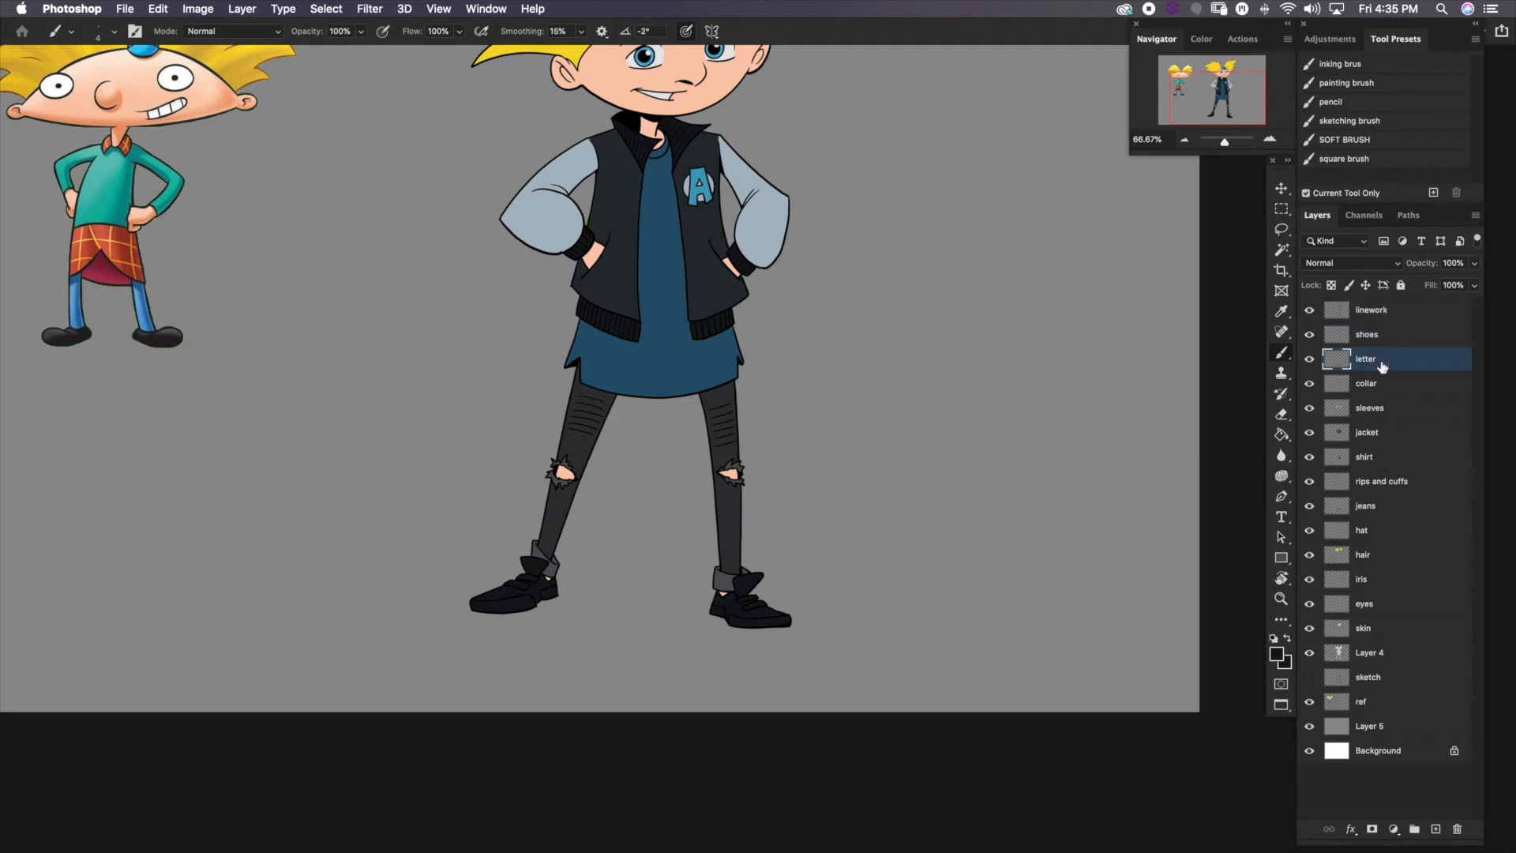
{"action": "left_click", "coordinate": [1270, 142]}
{"action": "left_click_drag", "start_coordinate": [836, 357], "coordinate": [939, 168]}
{"action": "key", "text": "l"}
{"action": "key", "text": "super+equal"}
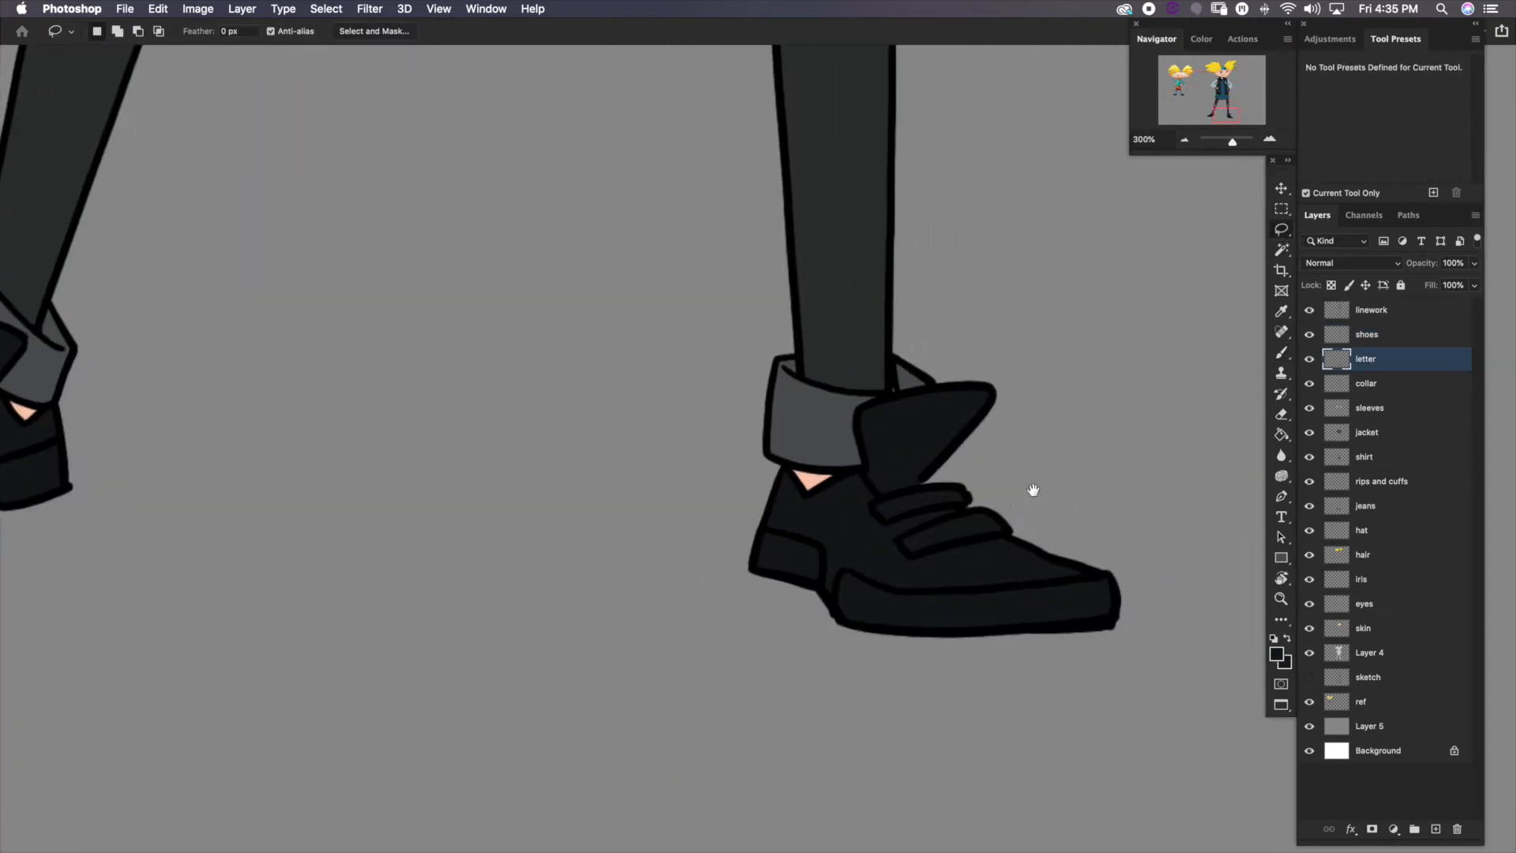
{"action": "mouse_move", "coordinate": [880, 498]}
{"action": "left_mouse_down"}
{"action": "mouse_move", "coordinate": [871, 509]}
{"action": "mouse_move", "coordinate": [894, 535]}
{"action": "mouse_move", "coordinate": [921, 507]}
{"action": "mouse_move", "coordinate": [964, 508]}
{"action": "mouse_move", "coordinate": [931, 485]}
{"action": "mouse_move", "coordinate": [875, 510]}
{"action": "left_mouse_up"}
{"action": "left_click_drag", "start_coordinate": [981, 509], "coordinate": [900, 545]}
{"action": "left_click_drag", "start_coordinate": [898, 545], "coordinate": [917, 558]}
{"action": "mouse_move", "coordinate": [795, 464]}
{"action": "left_mouse_down"}
{"action": "mouse_move", "coordinate": [718, 516]}
{"action": "mouse_move", "coordinate": [813, 533]}
{"action": "mouse_move", "coordinate": [817, 503]}
{"action": "mouse_move", "coordinate": [790, 491]}
{"action": "mouse_move", "coordinate": [873, 491]}
{"action": "mouse_move", "coordinate": [868, 472]}
{"action": "mouse_move", "coordinate": [805, 464]}
{"action": "mouse_move", "coordinate": [819, 466]}
{"action": "left_mouse_up"}
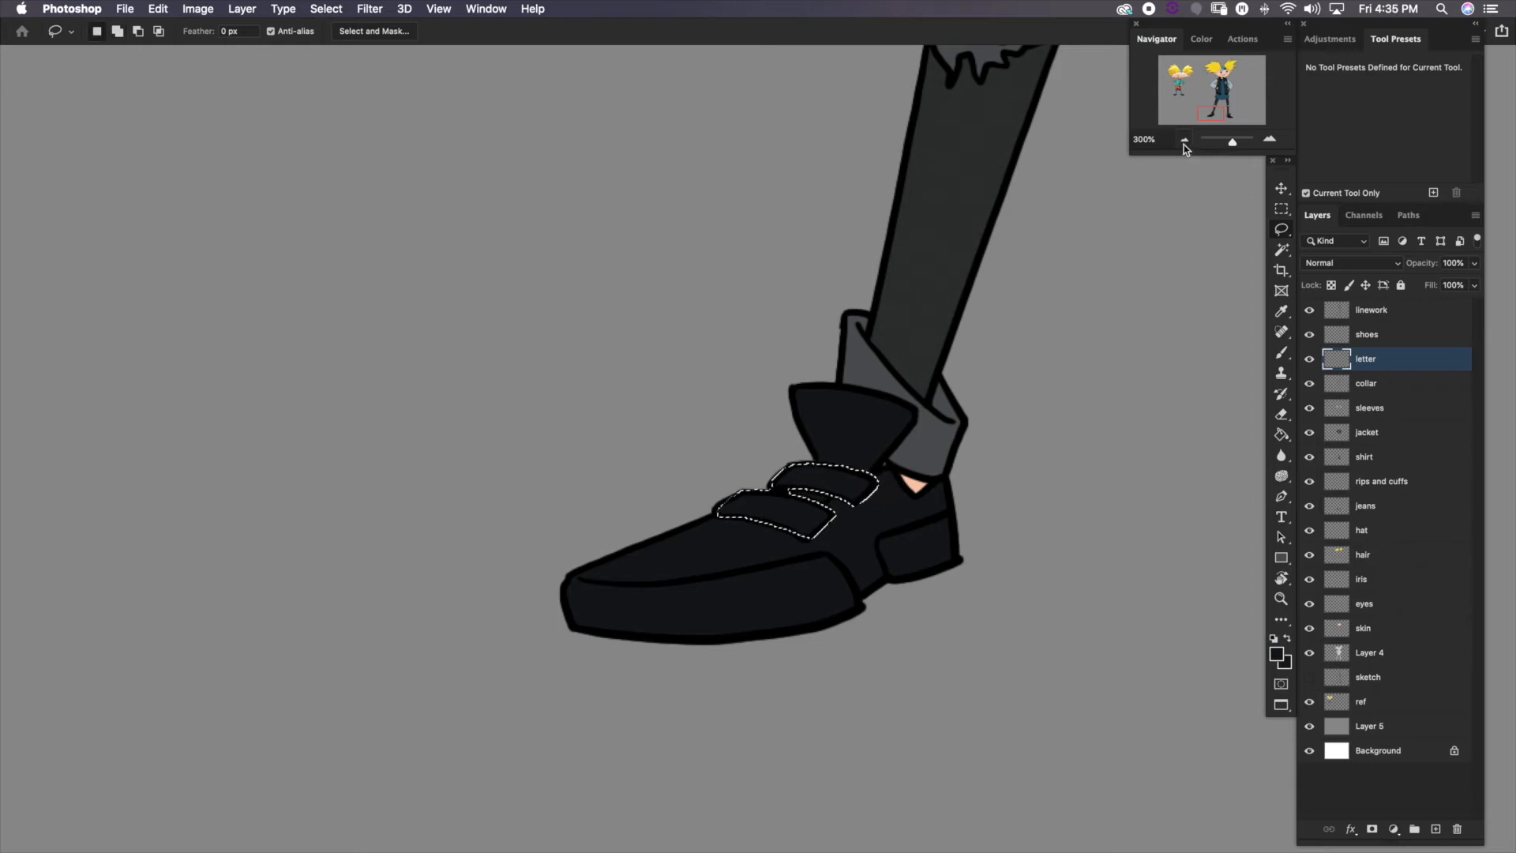
Fill the selected shoe straps with the bright blue sampled from the badge letter, move the letter layer above shoes and deselect
{"action": "left_click", "coordinate": [1185, 141]}
{"action": "left_click", "coordinate": [1185, 141]}
{"action": "left_click_drag", "start_coordinate": [944, 352], "coordinate": [707, 734]}
{"action": "key", "text": "b"}
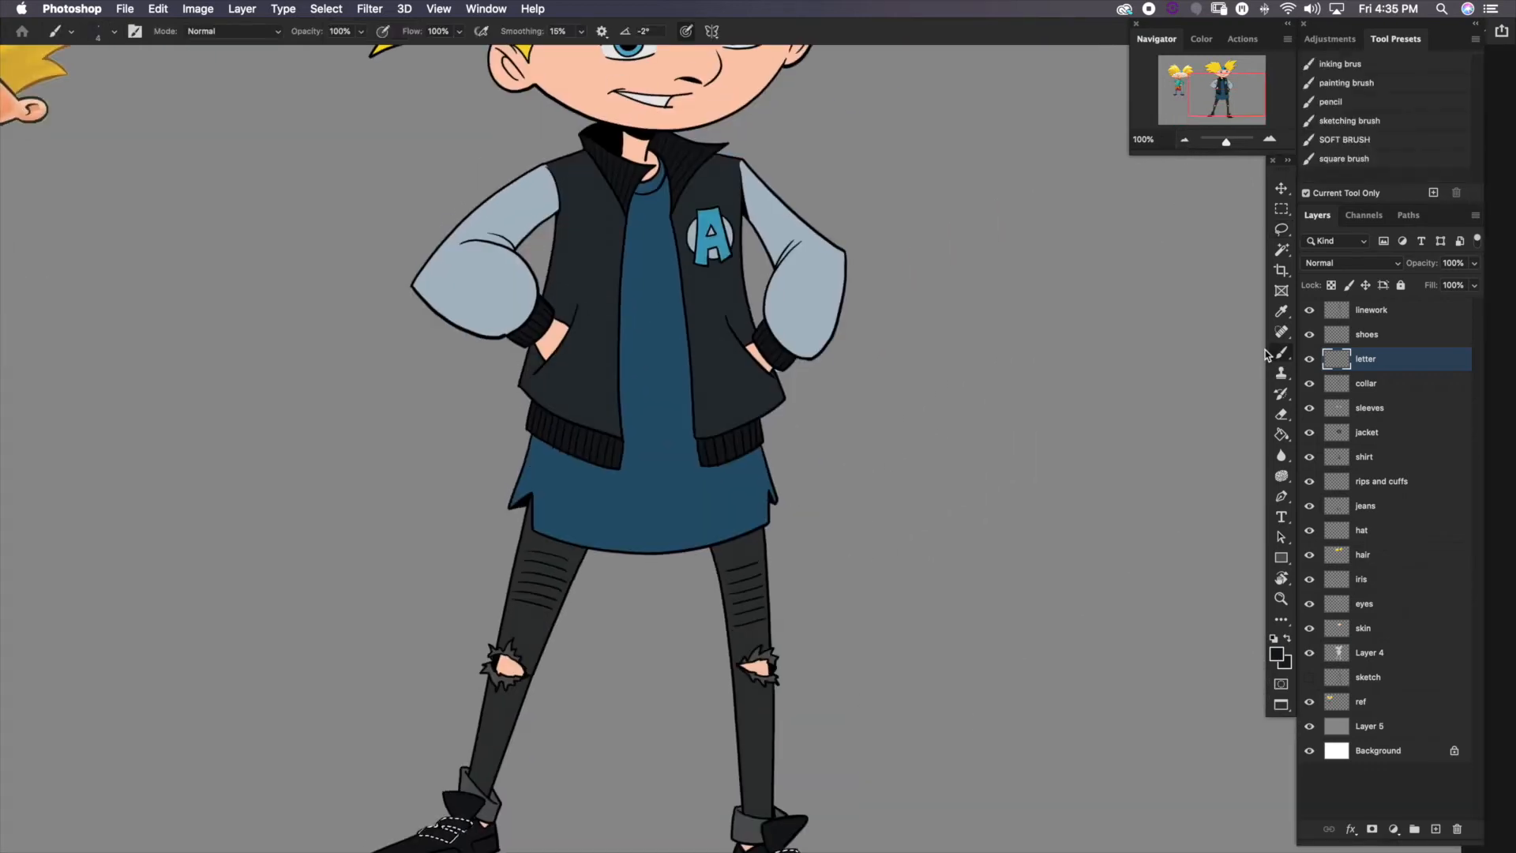
{"action": "left_click", "coordinate": [713, 217], "text": "alt"}
{"action": "left_click_drag", "start_coordinate": [1392, 359], "coordinate": [1393, 325]}
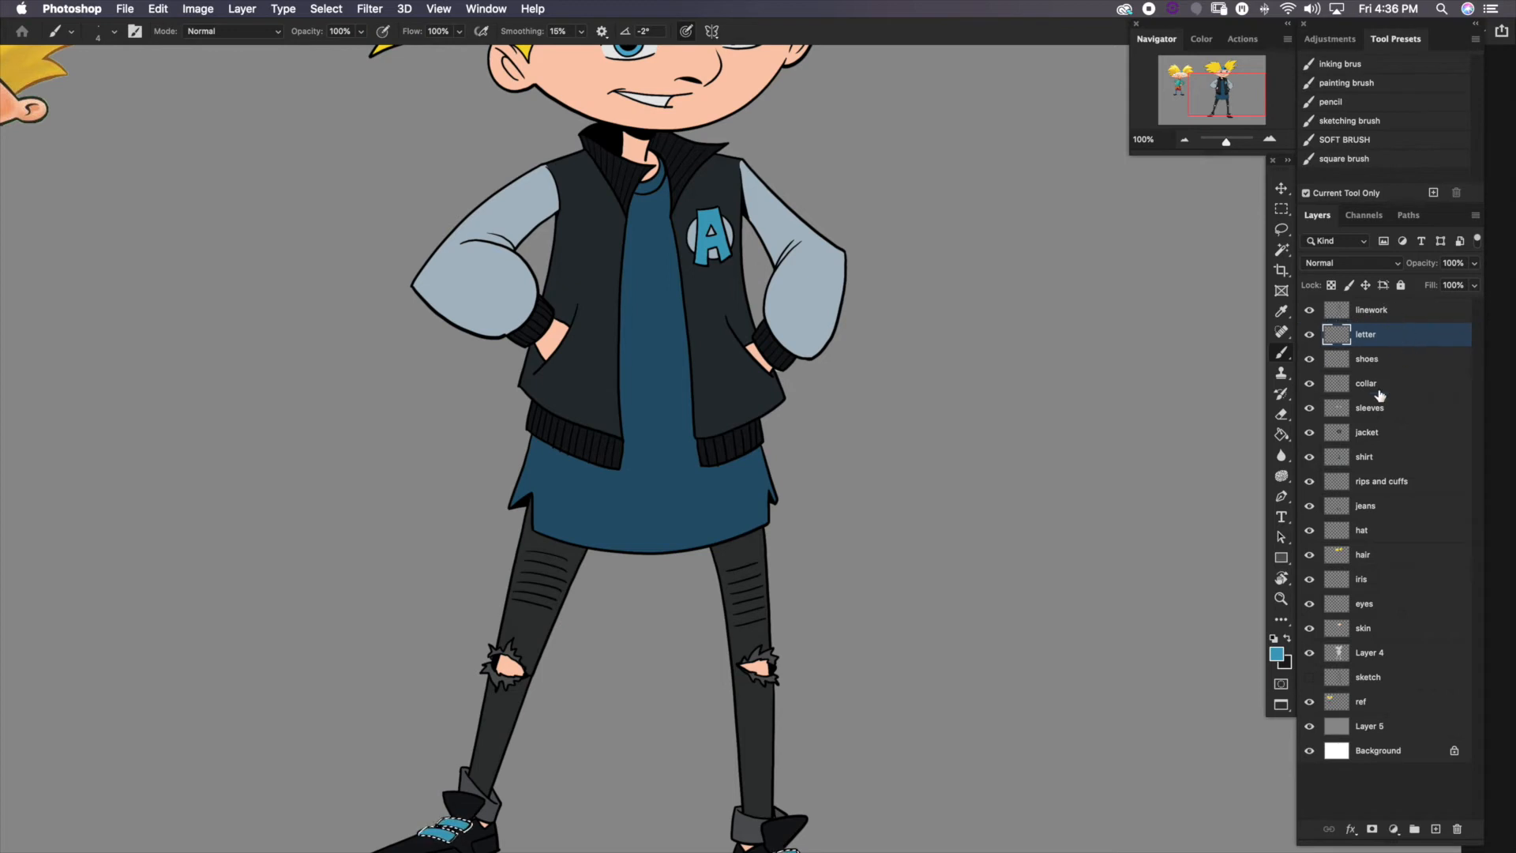
{"action": "left_click", "coordinate": [1184, 142]}
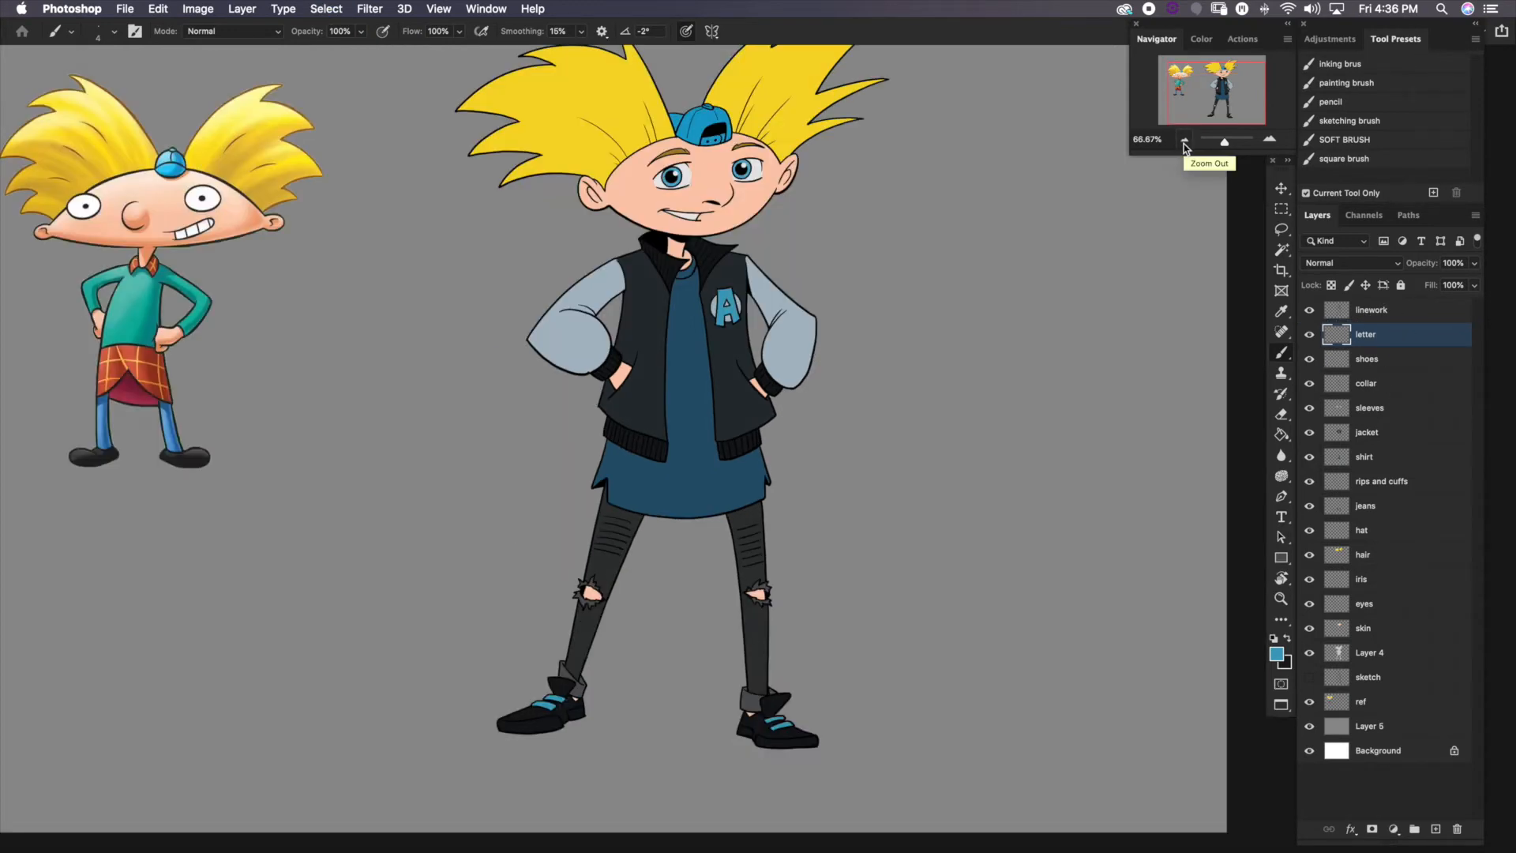
On the shoes layer, lasso the toe and heel sections of both shoes' soles into one selection
{"action": "left_click", "coordinate": [1270, 140]}
{"action": "scroll", "coordinate": [883, 558], "scroll_direction": "down", "scroll_amount": 5}
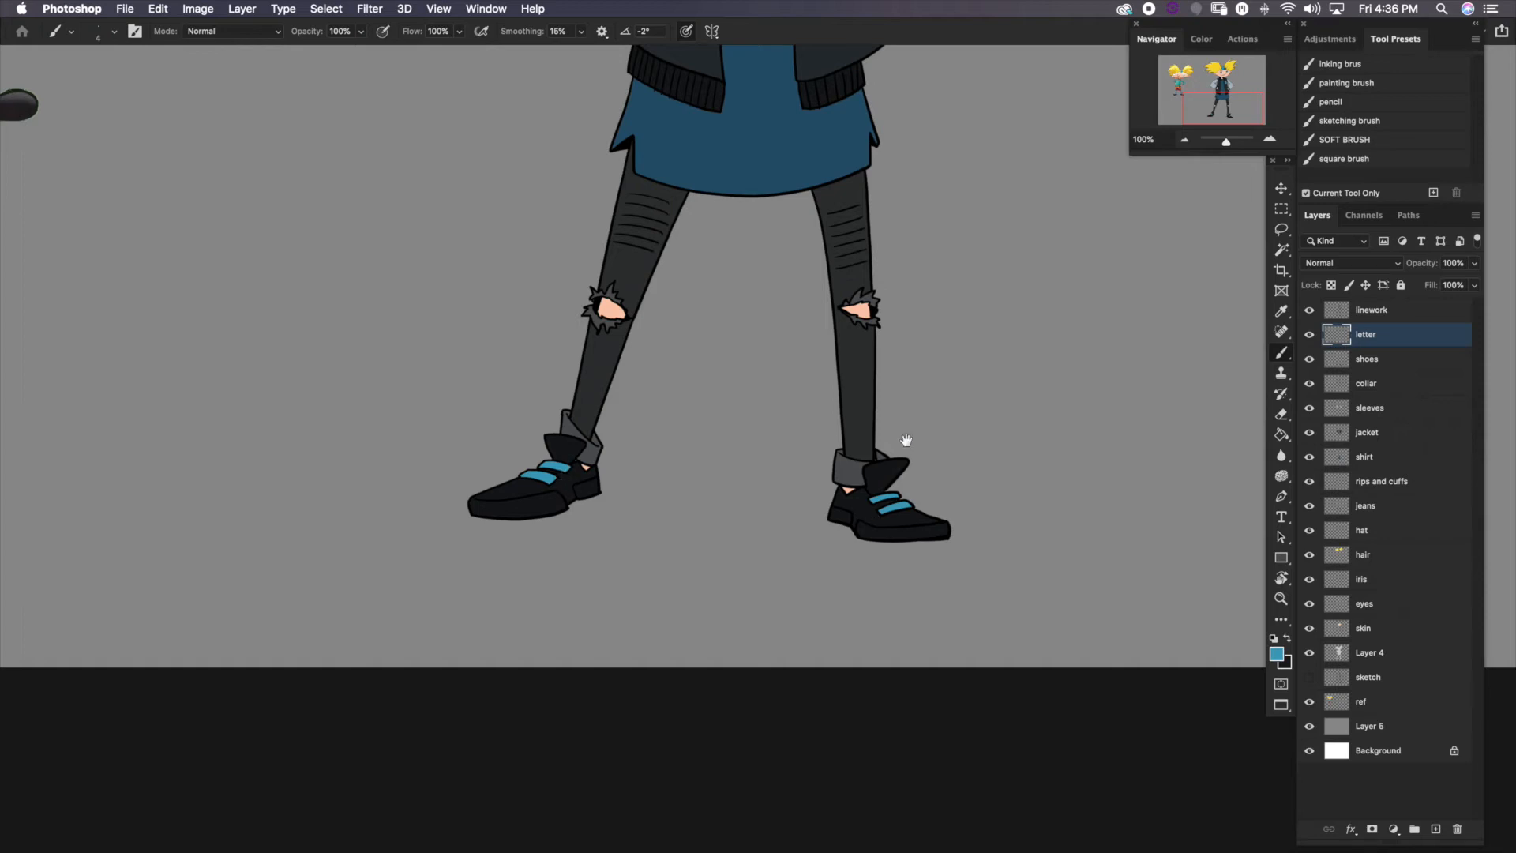
{"action": "mouse_move", "coordinate": [905, 440]}
{"action": "left_mouse_down"}
{"action": "mouse_move", "coordinate": [1012, 544]}
{"action": "mouse_move", "coordinate": [1089, 552]}
{"action": "mouse_move", "coordinate": [1137, 539]}
{"action": "mouse_move", "coordinate": [1136, 524]}
{"action": "mouse_move", "coordinate": [1083, 582]}
{"action": "mouse_move", "coordinate": [1090, 547]}
{"action": "left_mouse_up"}
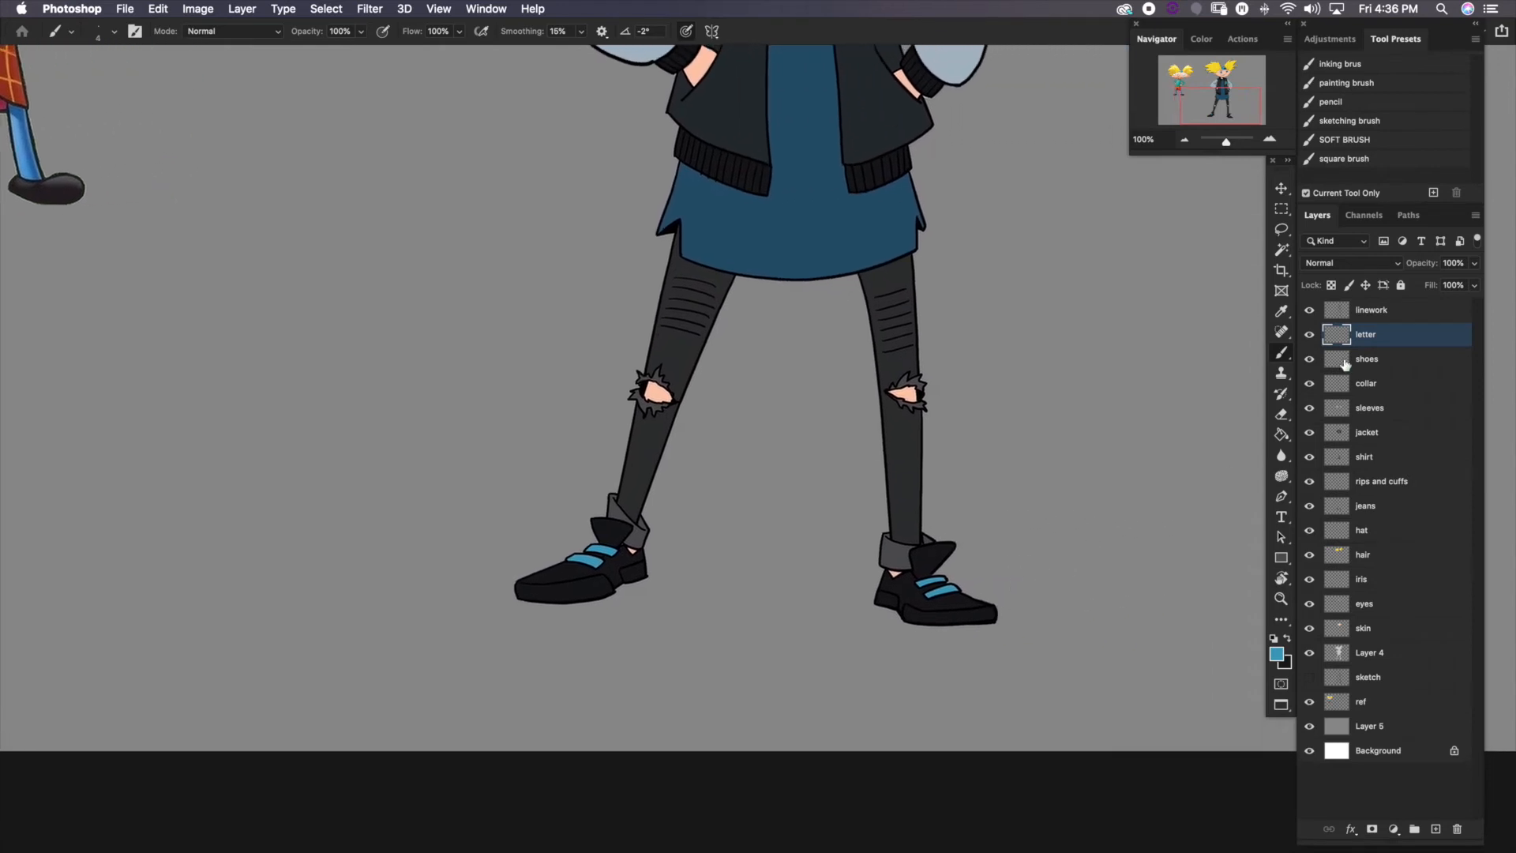
{"action": "left_click", "coordinate": [1364, 360]}
{"action": "left_click", "coordinate": [1282, 231]}
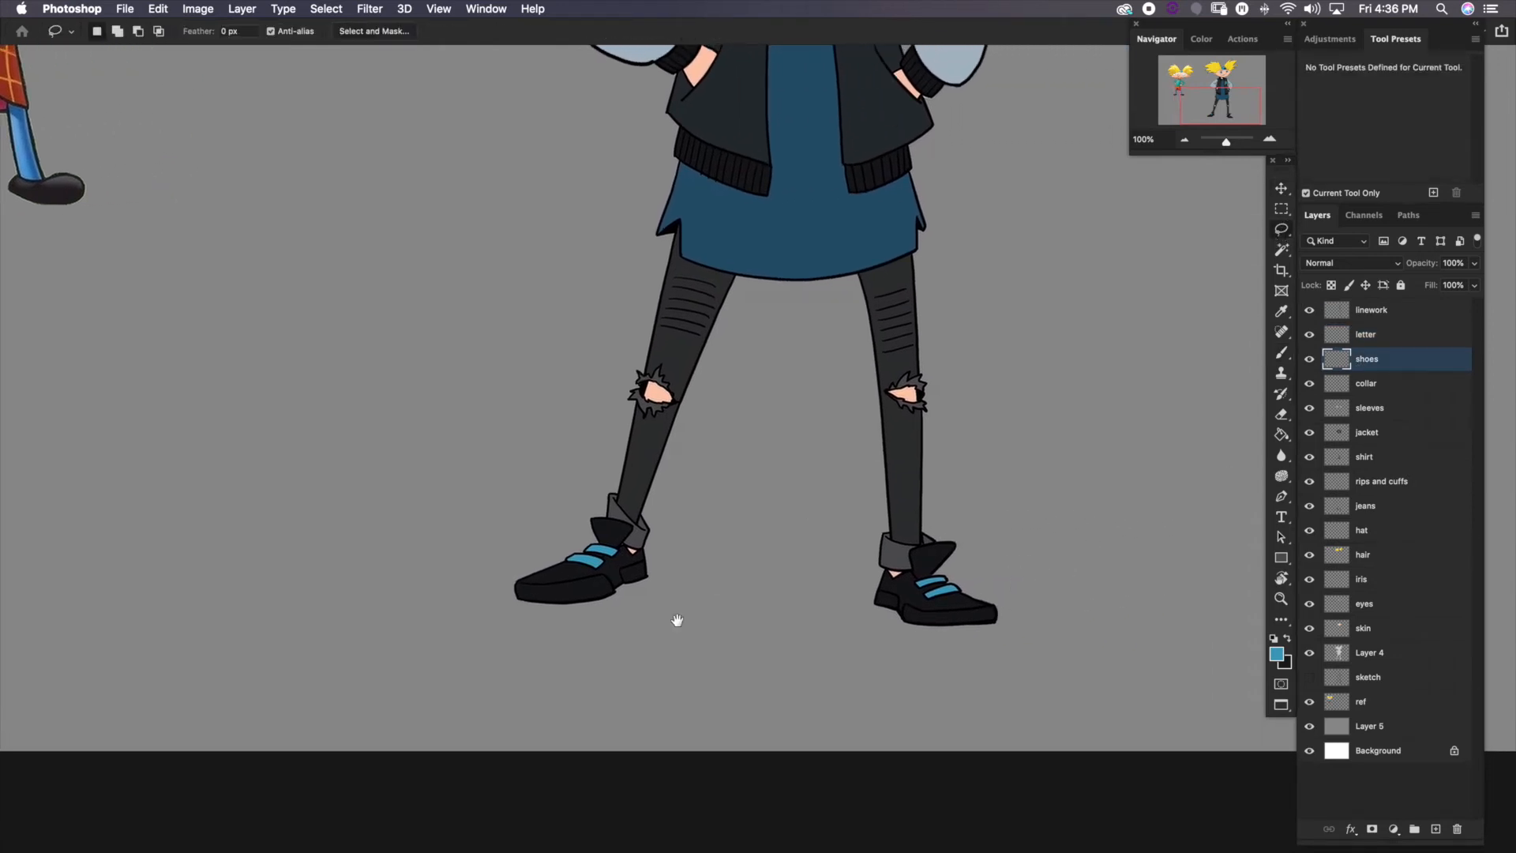
{"action": "mouse_move", "coordinate": [677, 619]}
{"action": "left_mouse_down"}
{"action": "mouse_move", "coordinate": [862, 598]}
{"action": "mouse_move", "coordinate": [931, 638]}
{"action": "mouse_move", "coordinate": [790, 756]}
{"action": "mouse_move", "coordinate": [863, 599]}
{"action": "mouse_move", "coordinate": [791, 798]}
{"action": "mouse_move", "coordinate": [903, 527]}
{"action": "mouse_move", "coordinate": [819, 519]}
{"action": "mouse_move", "coordinate": [844, 604]}
{"action": "mouse_move", "coordinate": [766, 605]}
{"action": "mouse_move", "coordinate": [852, 585]}
{"action": "mouse_move", "coordinate": [865, 601]}
{"action": "mouse_move", "coordinate": [765, 608]}
{"action": "left_mouse_up"}
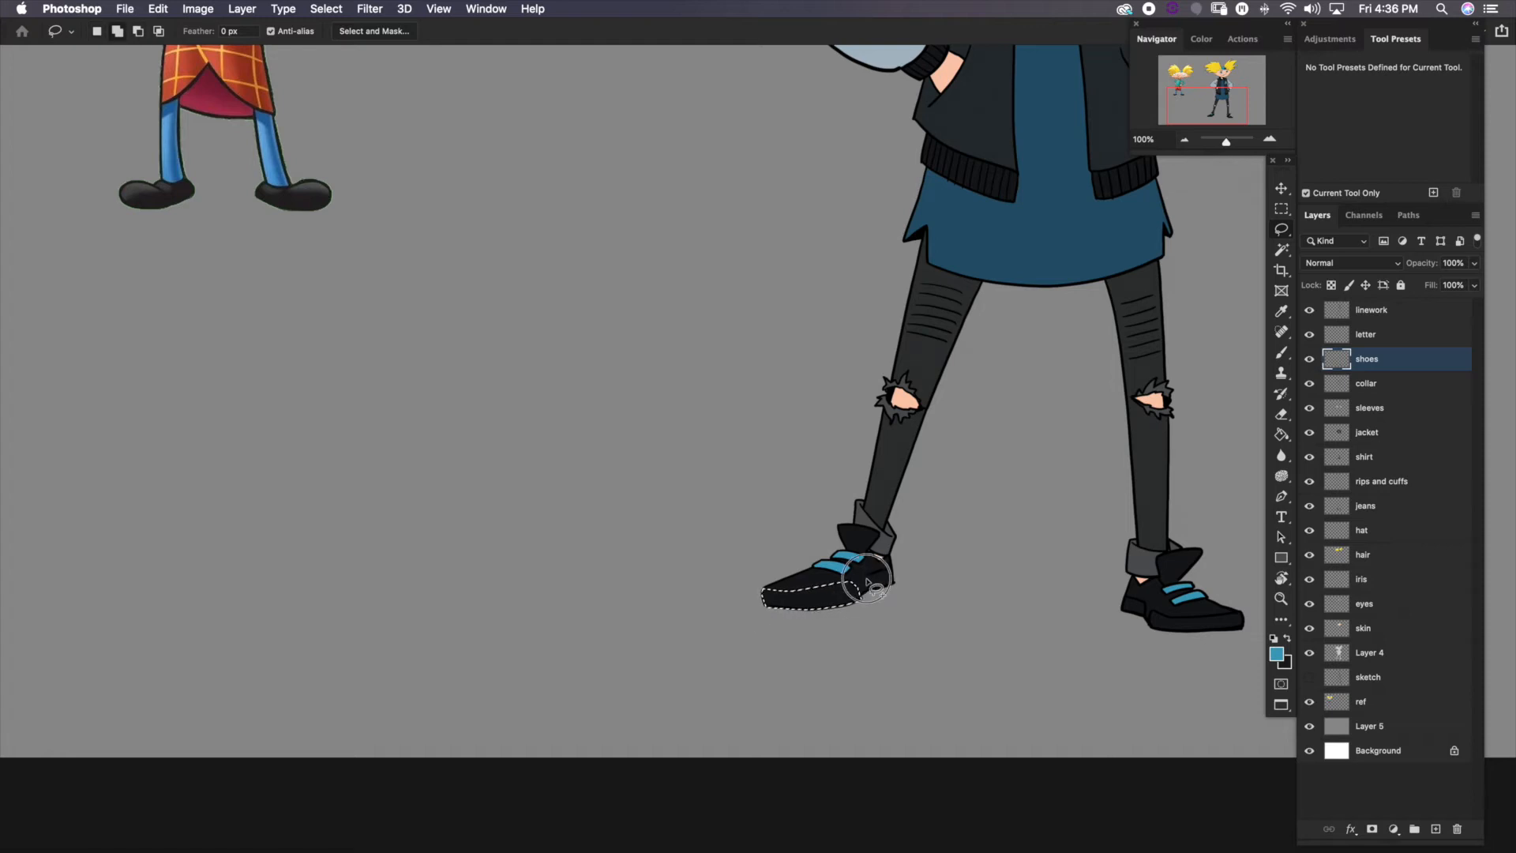
{"action": "scroll", "coordinate": [861, 592], "scroll_direction": "right", "scroll_amount": 5}
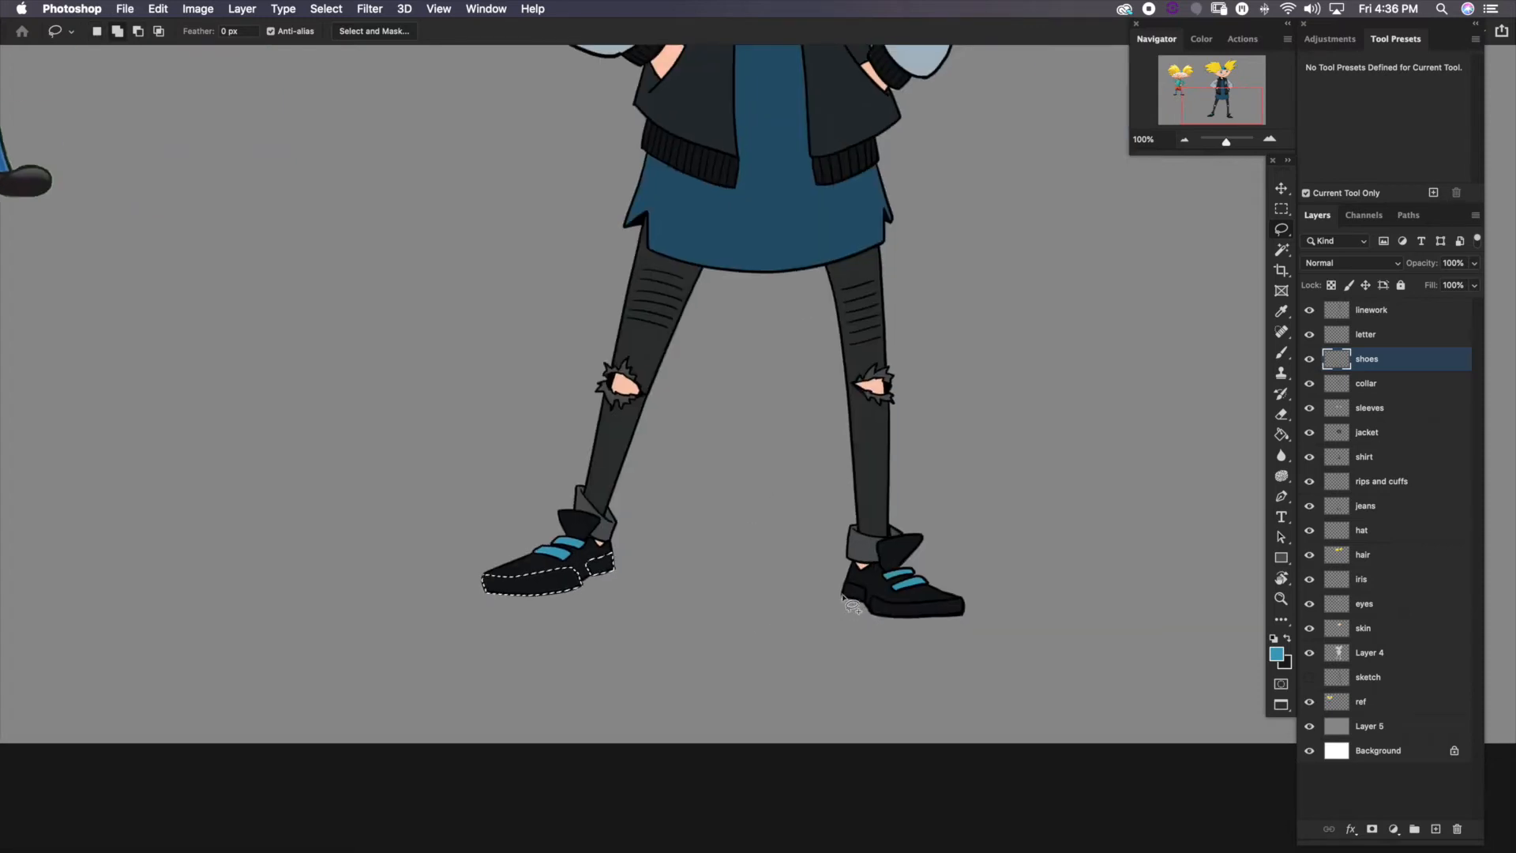
{"action": "left_click_drag", "start_coordinate": [843, 589], "coordinate": [842, 589]}
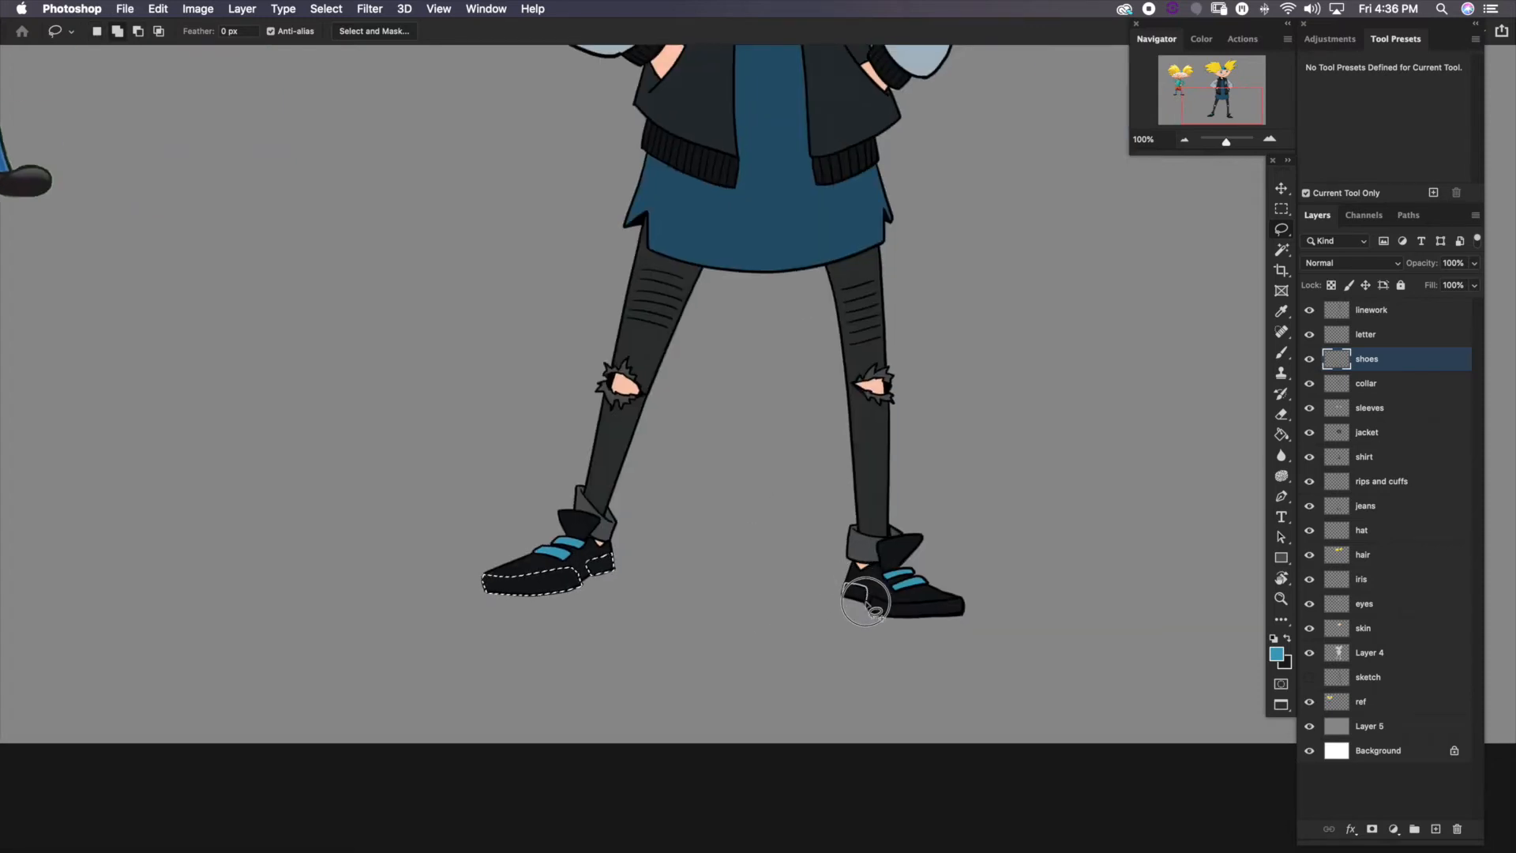
{"action": "mouse_move", "coordinate": [874, 595]}
{"action": "left_mouse_down"}
{"action": "mouse_move", "coordinate": [879, 617]}
{"action": "mouse_move", "coordinate": [964, 612]}
{"action": "mouse_move", "coordinate": [873, 594]}
{"action": "mouse_move", "coordinate": [876, 606]}
{"action": "left_mouse_up"}
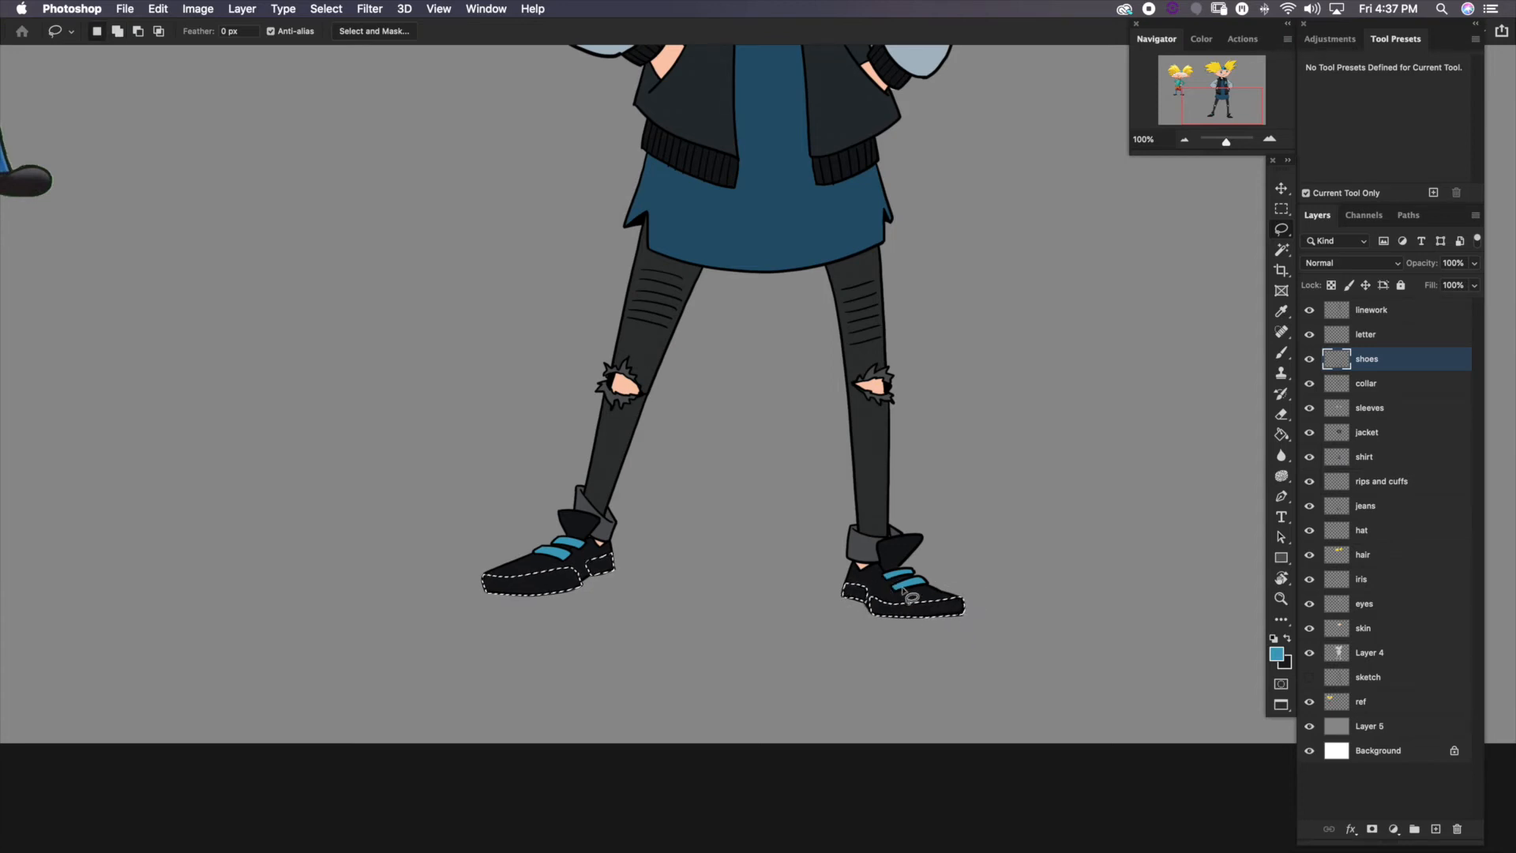
Sample the light grey-blue of the jacket sleeves, fill the selected soles with it and deselect
{"action": "left_click", "coordinate": [1280, 311]}
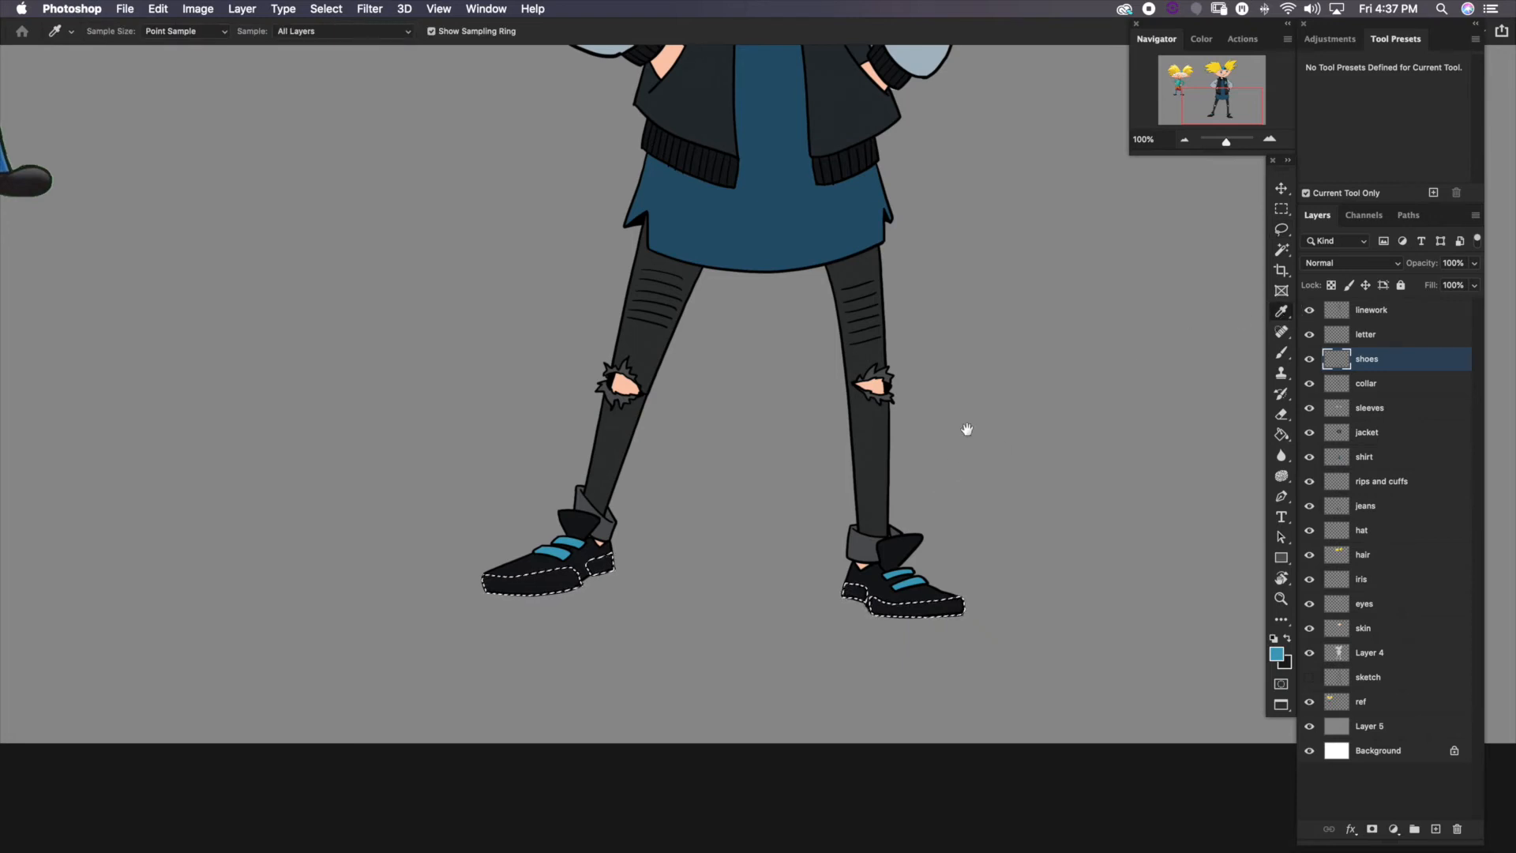
{"action": "left_click_drag", "start_coordinate": [964, 430], "coordinate": [977, 559]}
{"action": "left_click", "coordinate": [863, 236]}
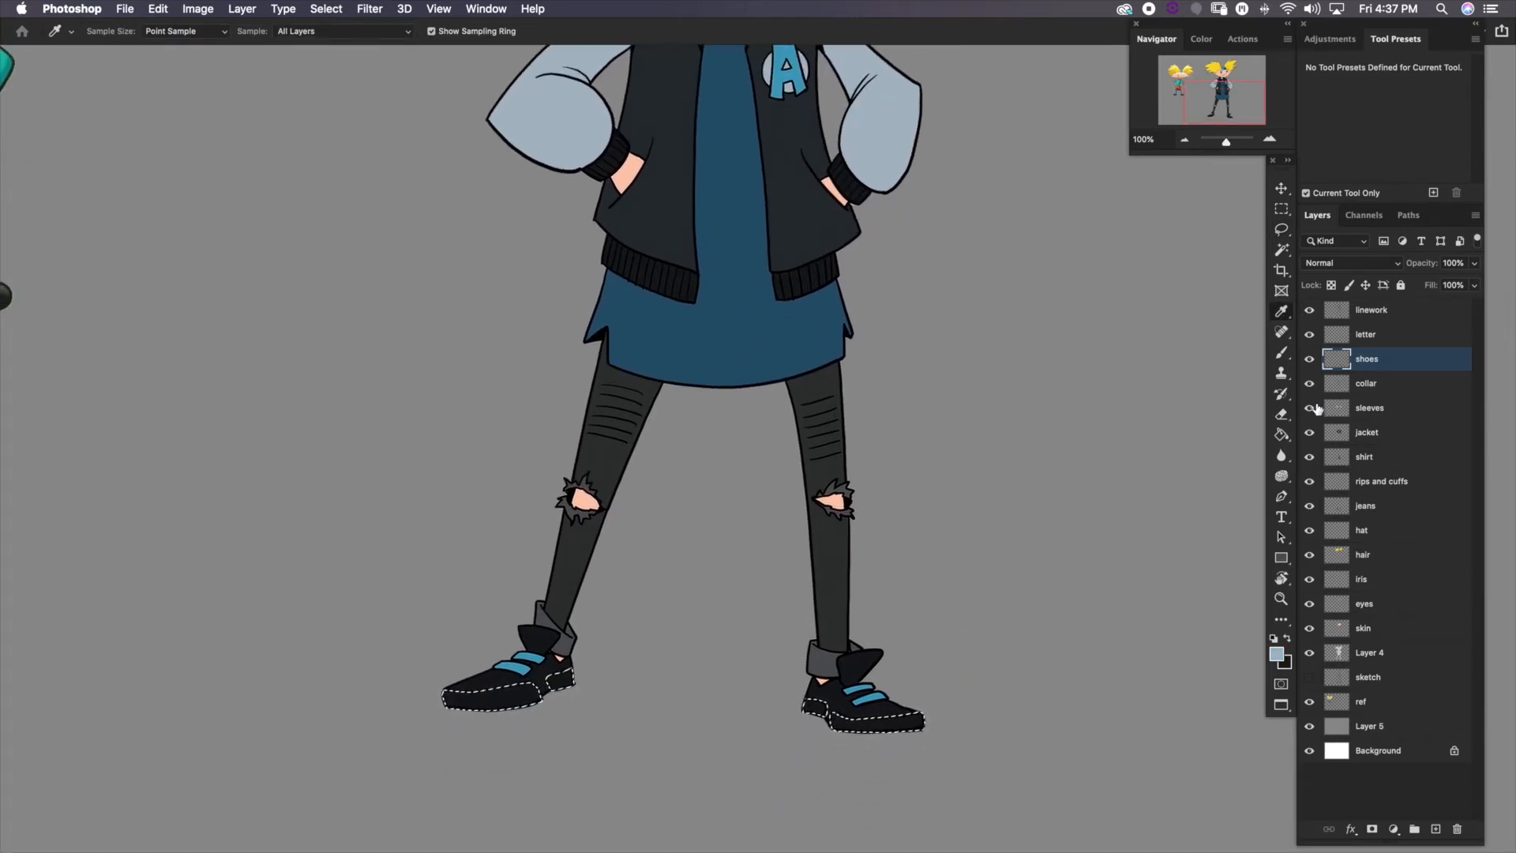
{"action": "key", "text": "alt+BackSpace"}
{"action": "key", "text": "super+d"}
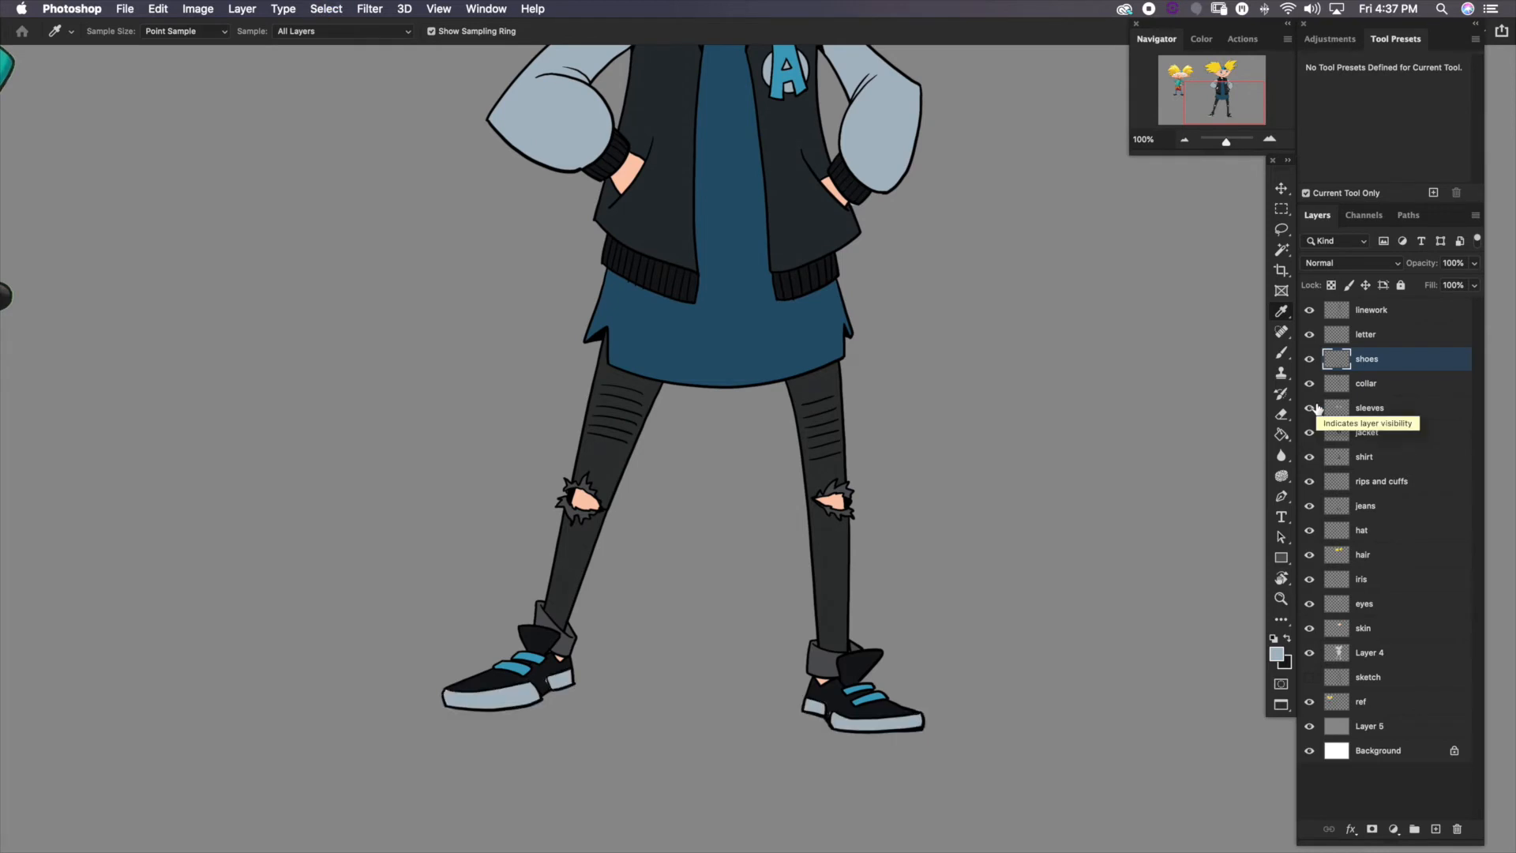
{"action": "left_click", "coordinate": [1184, 140]}
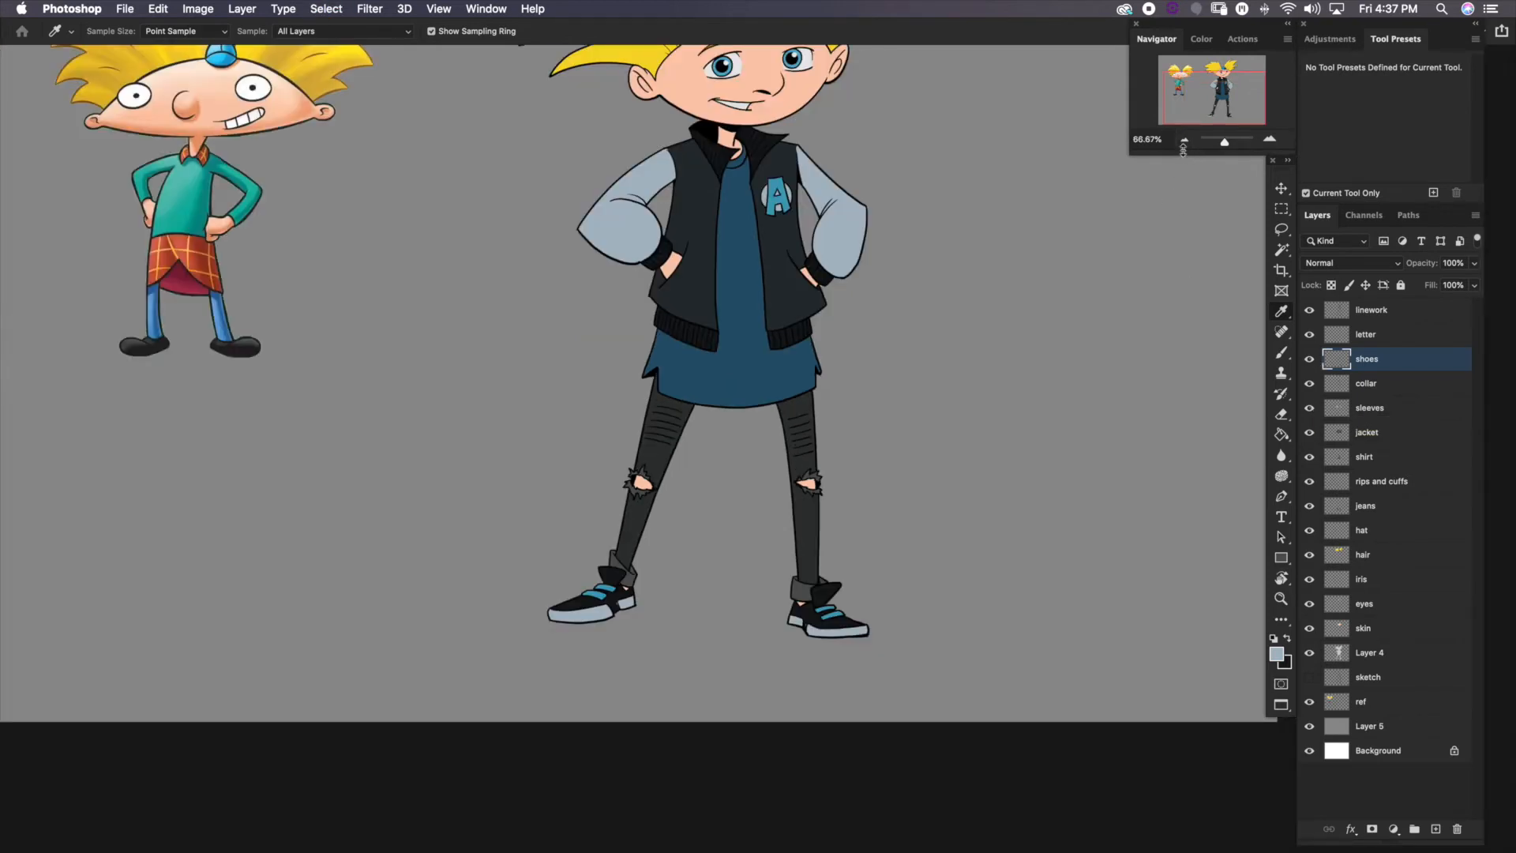
{"action": "left_click_drag", "start_coordinate": [940, 375], "coordinate": [936, 514]}
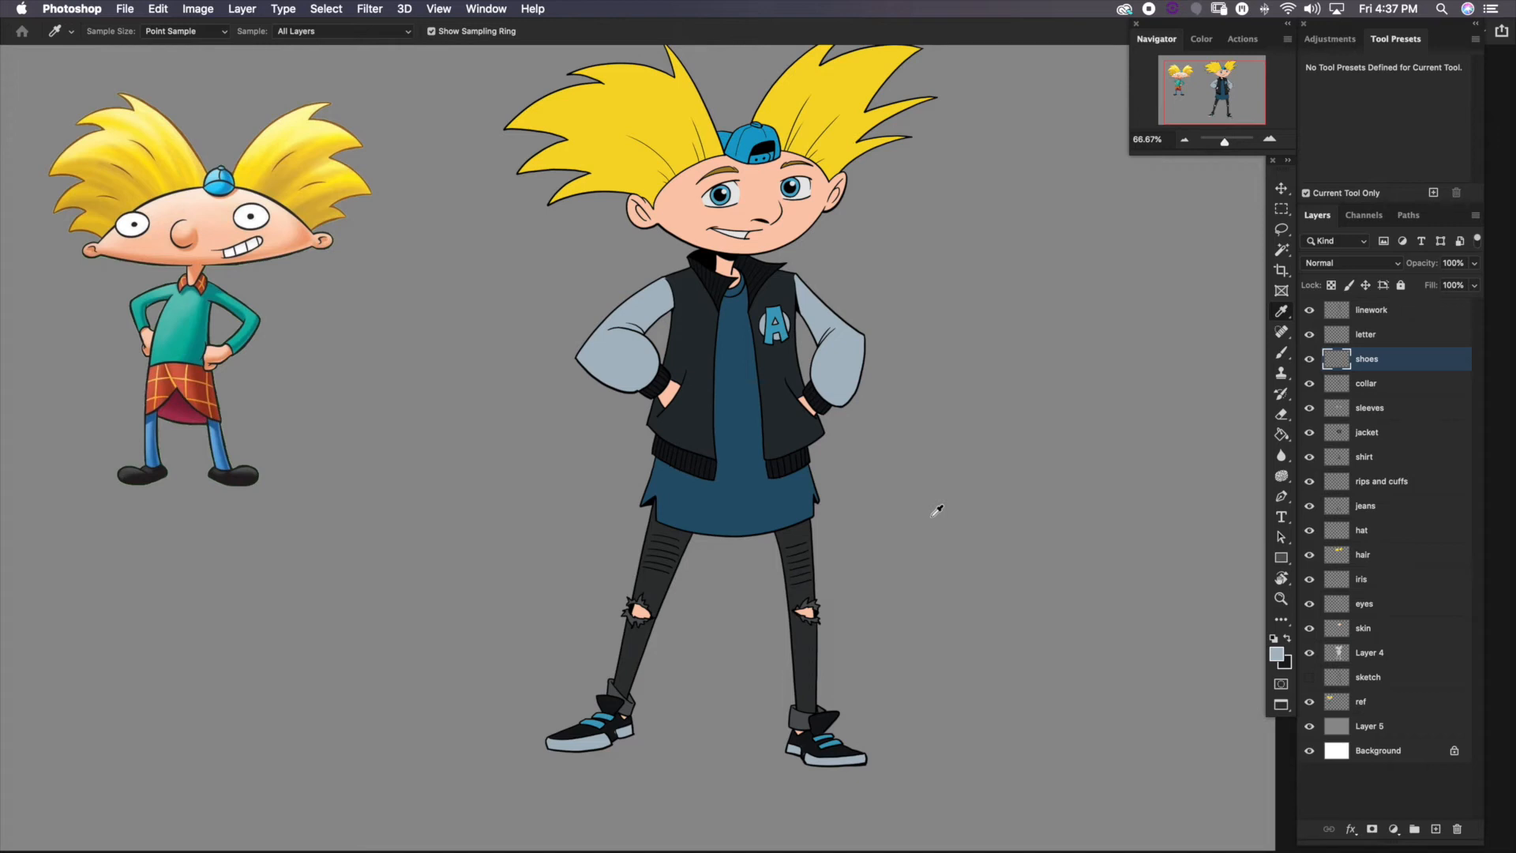
Create a new layer directly above the skin layer and name it "drks"
{"action": "left_click", "coordinate": [1382, 633]}
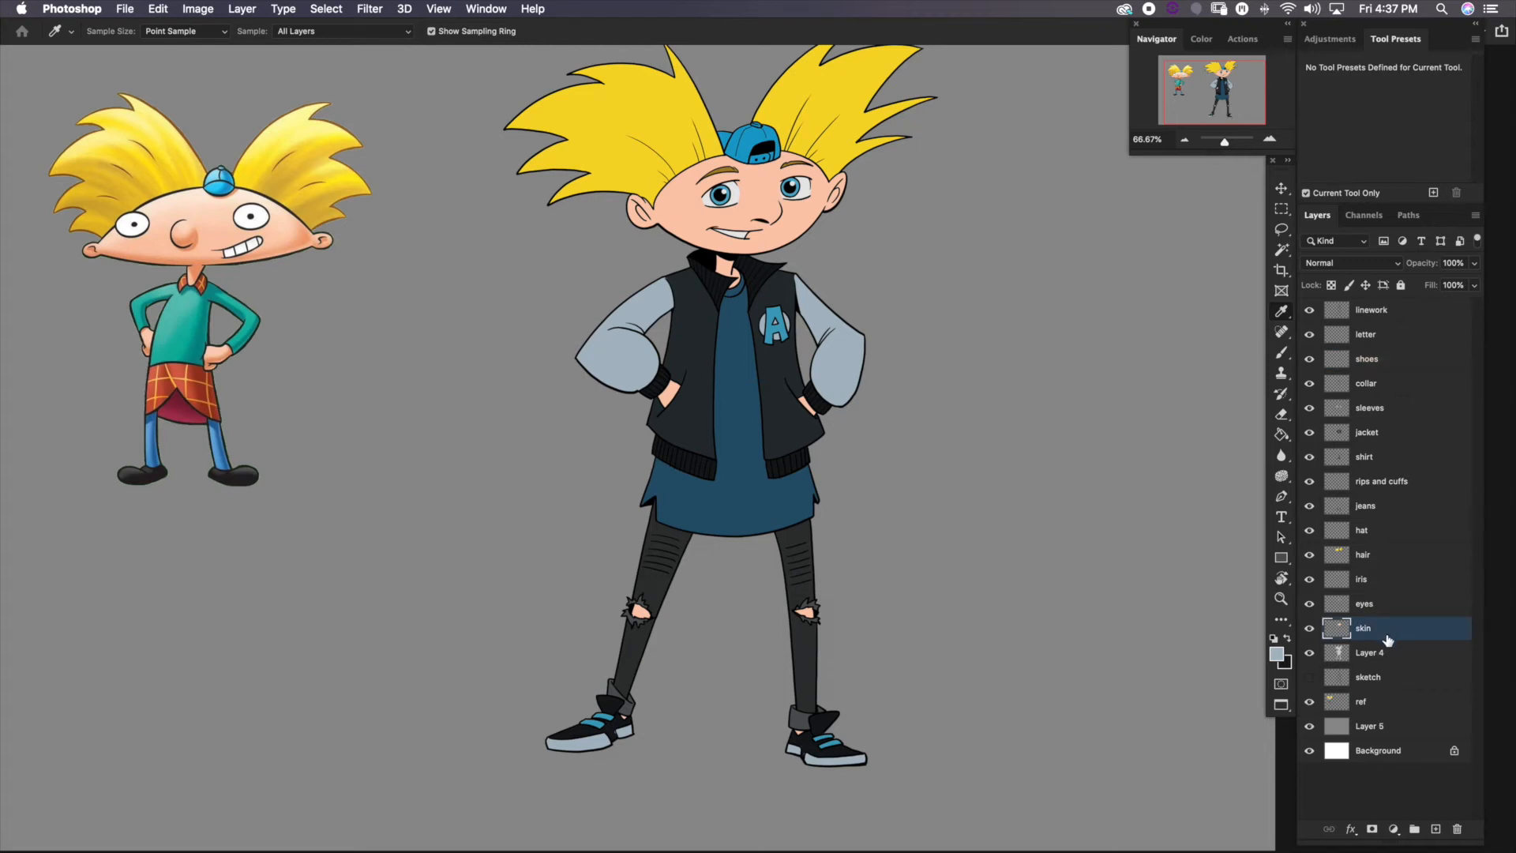
{"action": "left_click", "coordinate": [1437, 829]}
{"action": "double_click", "coordinate": [1370, 629]}
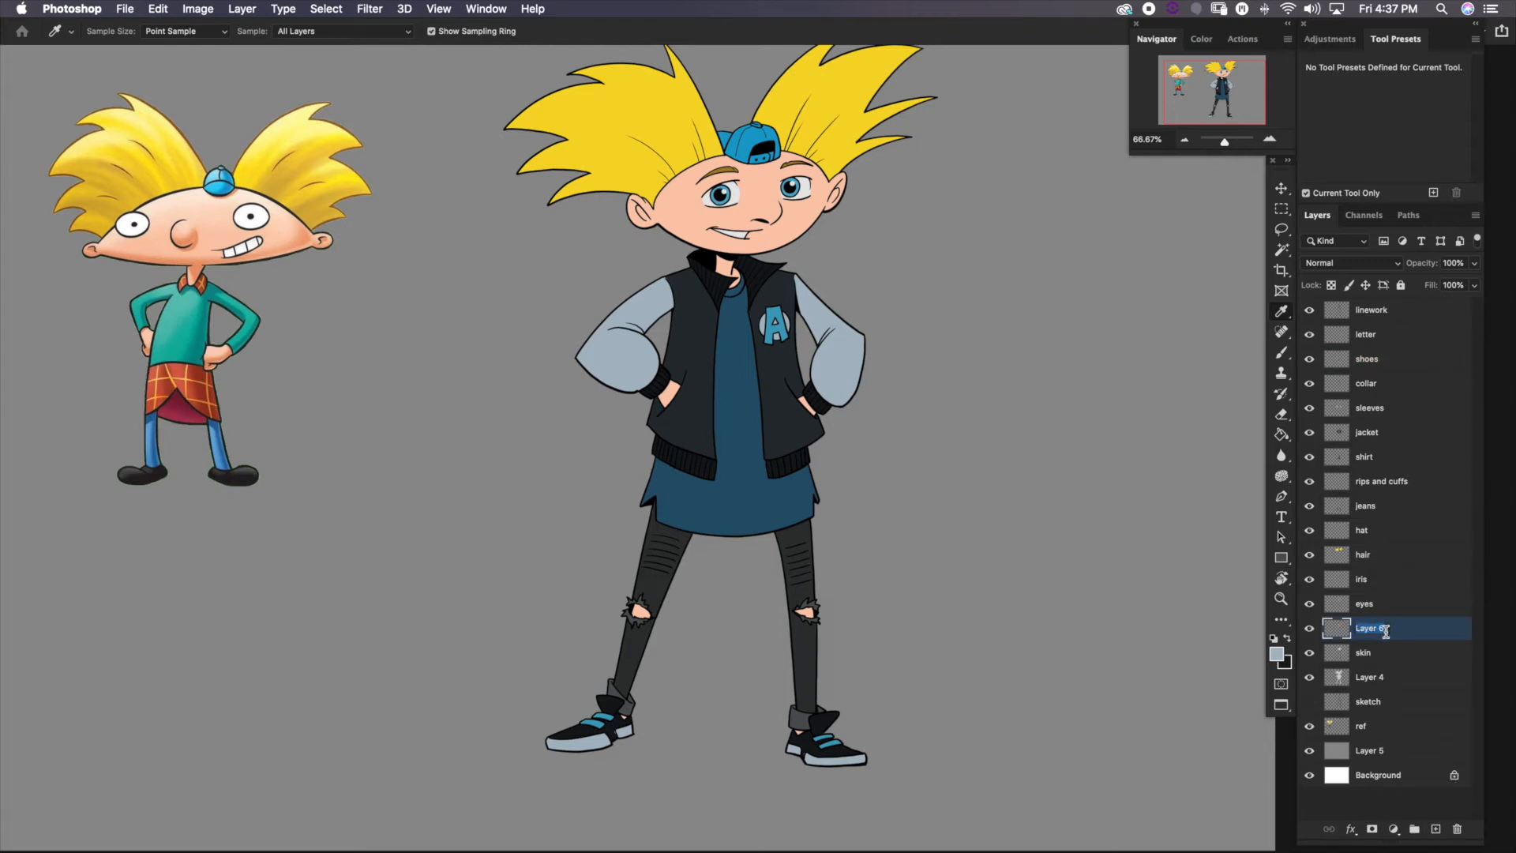
{"action": "type", "text": "drks"}
{"action": "key", "text": "Return"}
Set the foreground colour to a darker, more saturated shade of the character's skin tone and choose the SOFT BRUSH preset
{"action": "left_click", "coordinate": [1284, 355]}
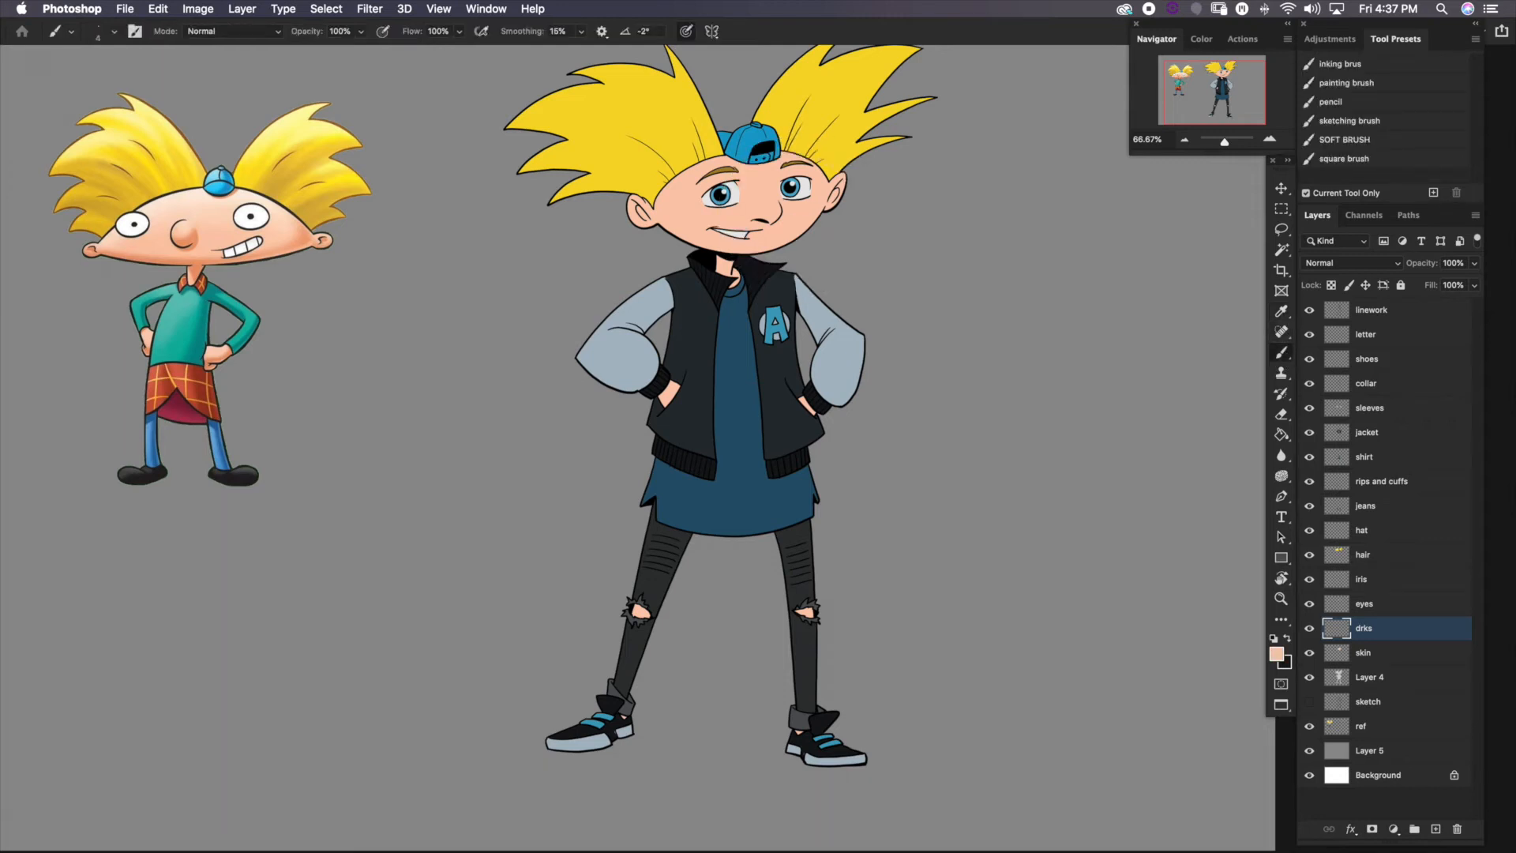
{"action": "left_click", "coordinate": [1277, 655]}
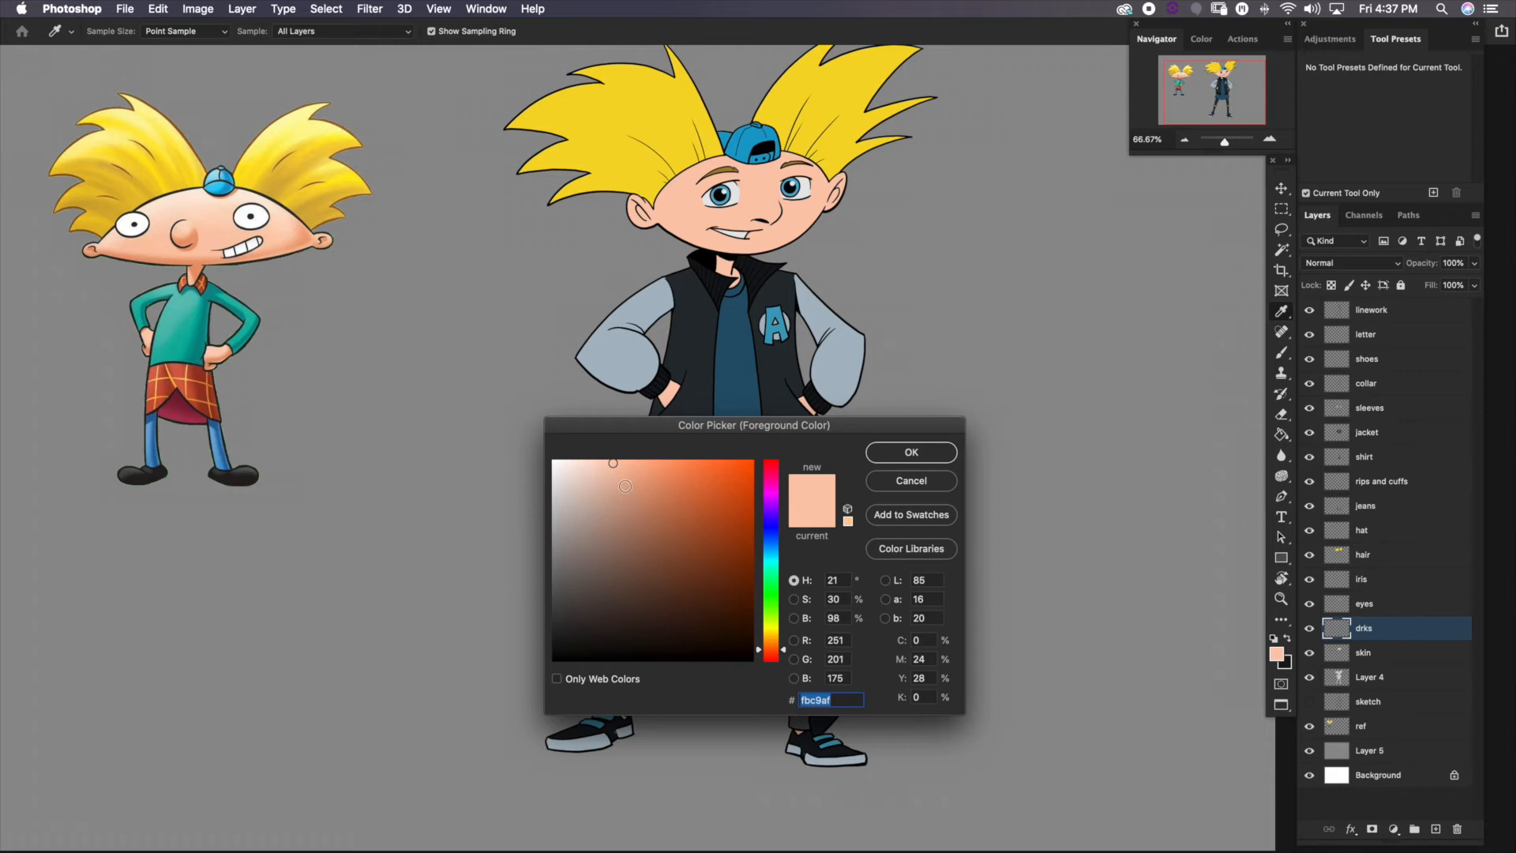
{"action": "left_click", "coordinate": [625, 486]}
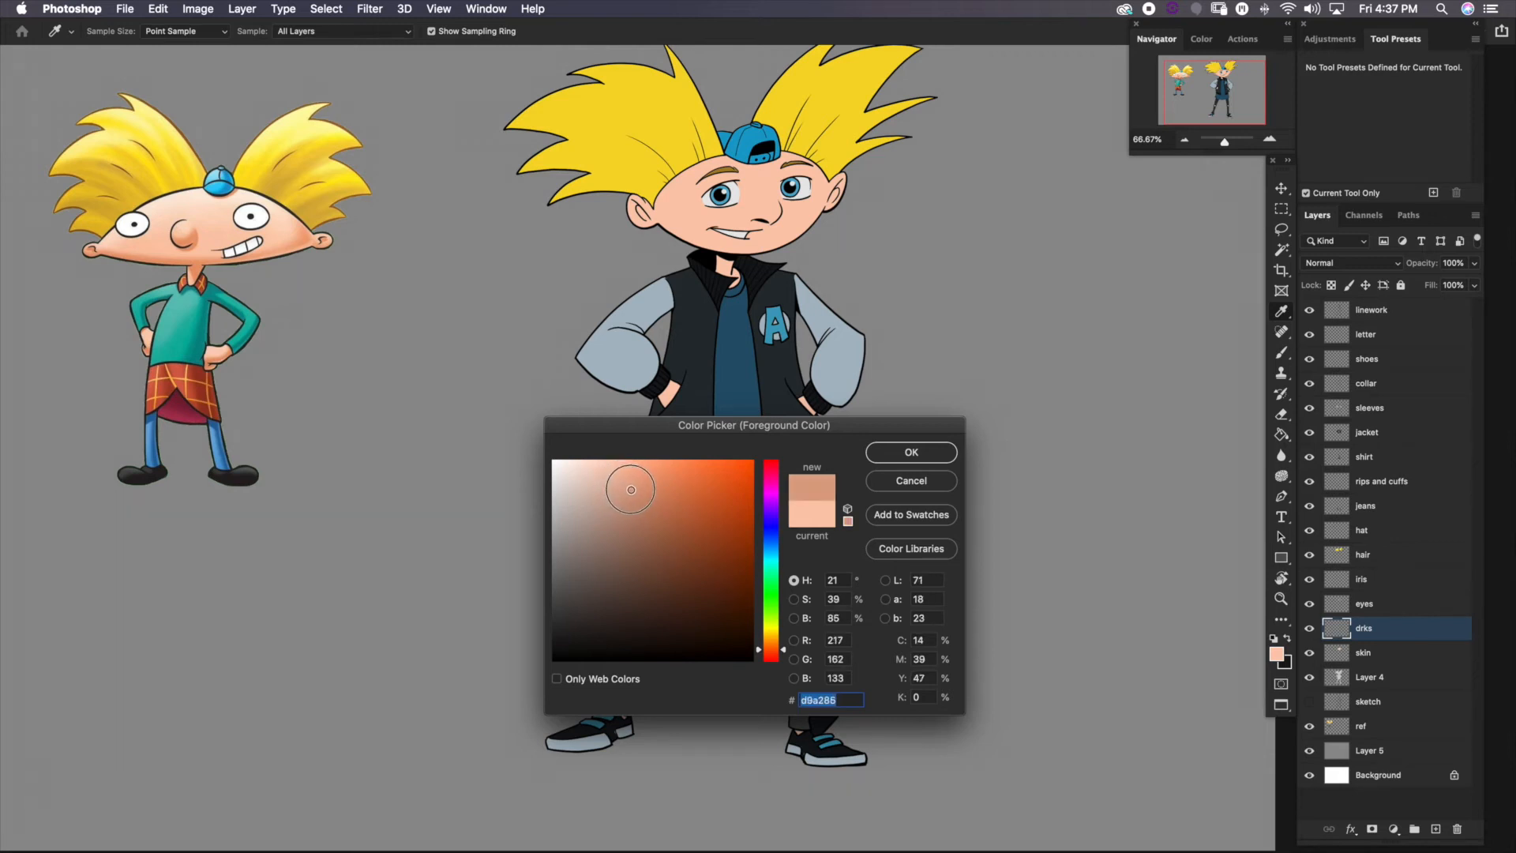
{"action": "left_click_drag", "start_coordinate": [631, 490], "coordinate": [635, 490]}
{"action": "left_click", "coordinate": [911, 451]}
{"action": "key", "text": "b"}
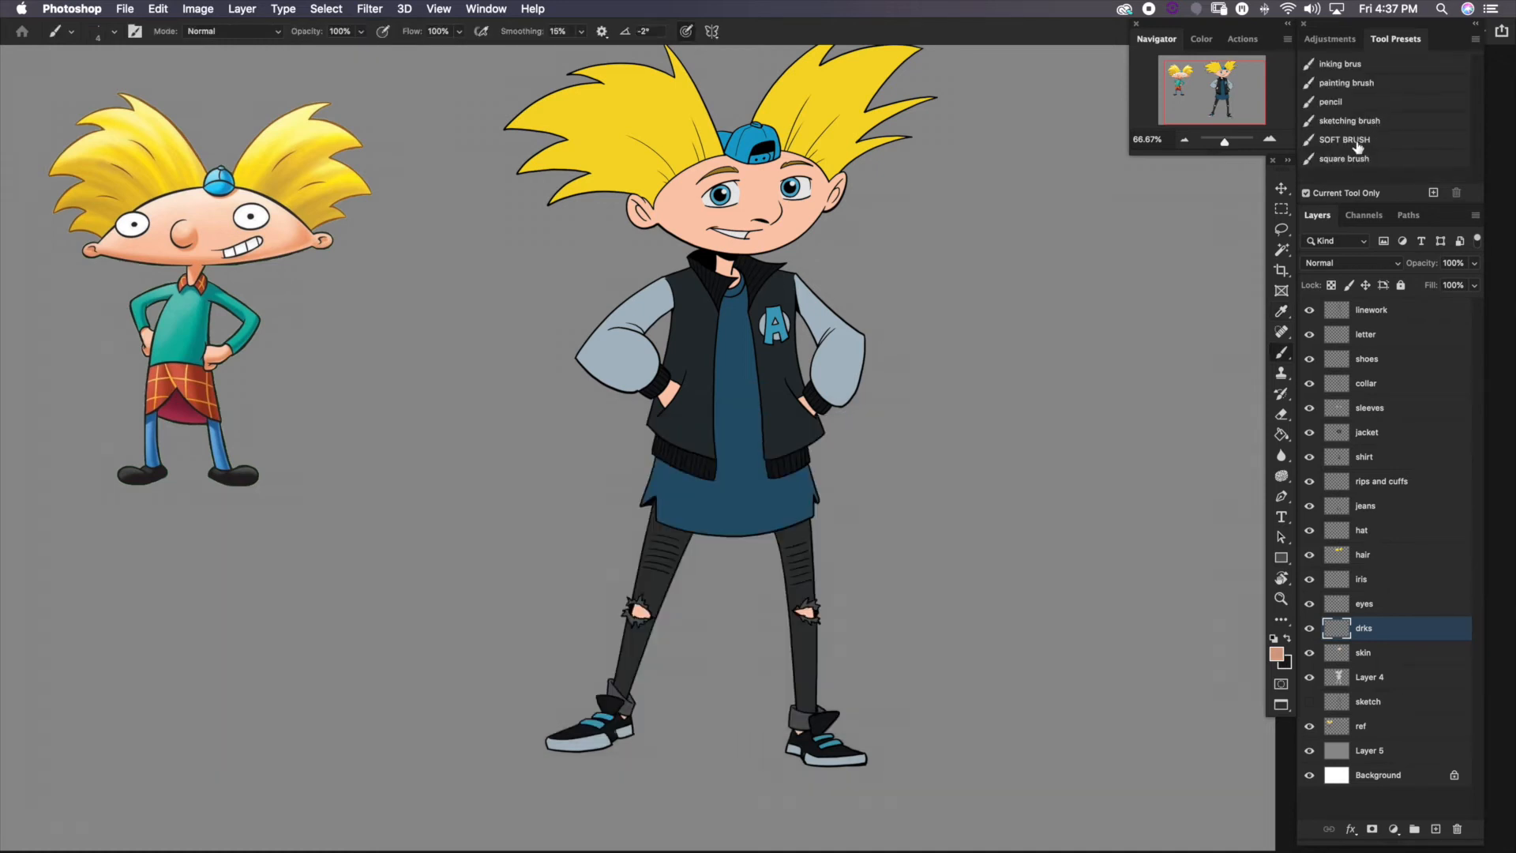
{"action": "left_click", "coordinate": [1357, 148]}
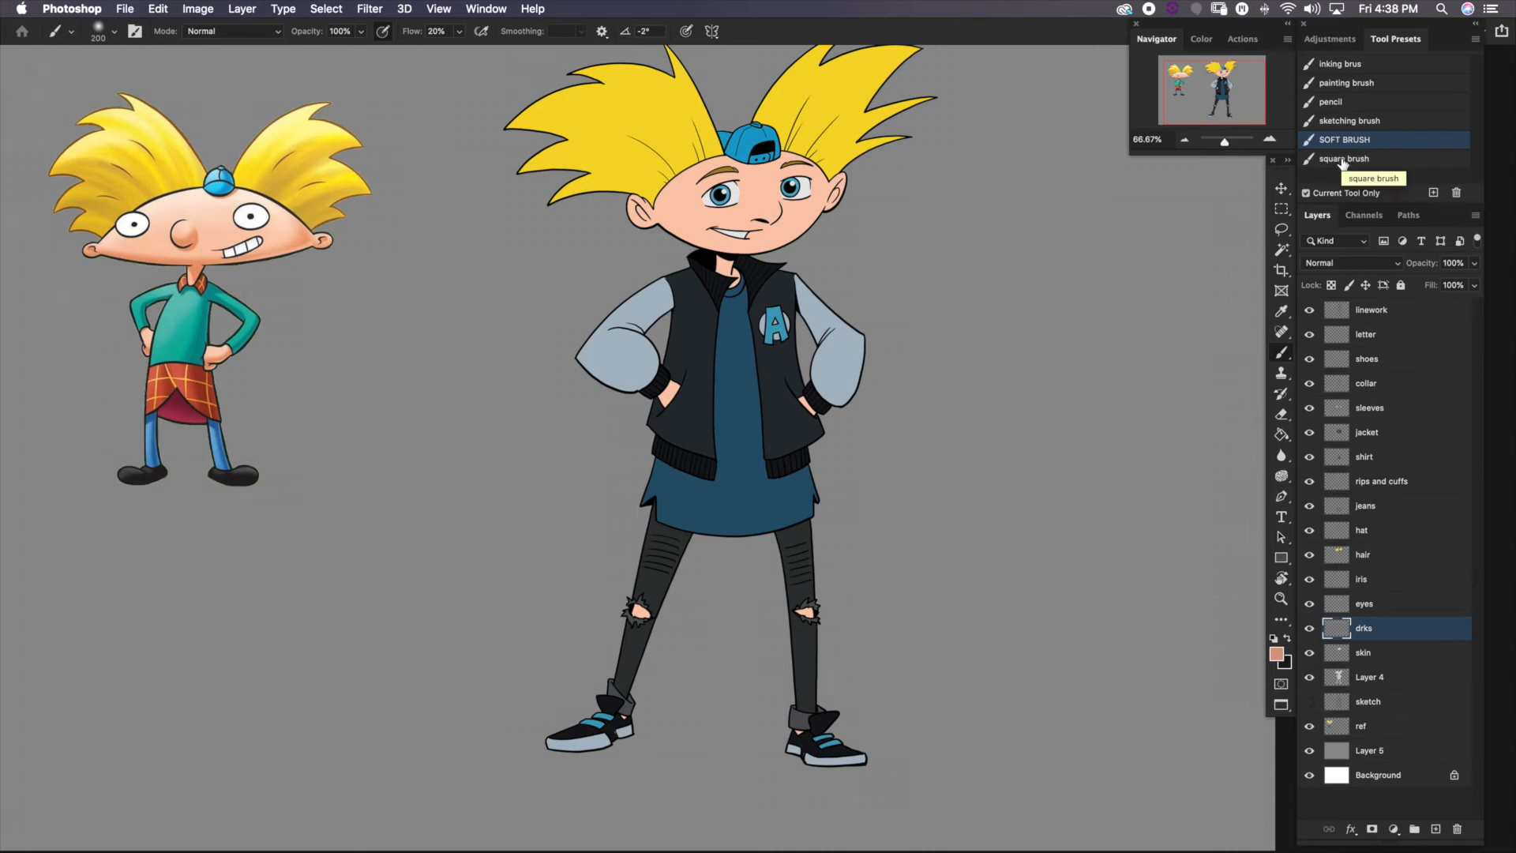
Load the skin layer's outline as a selection and softly shade the edges of the face on the drks layer
{"action": "left_click", "coordinate": [1337, 656], "text": "ctrl"}
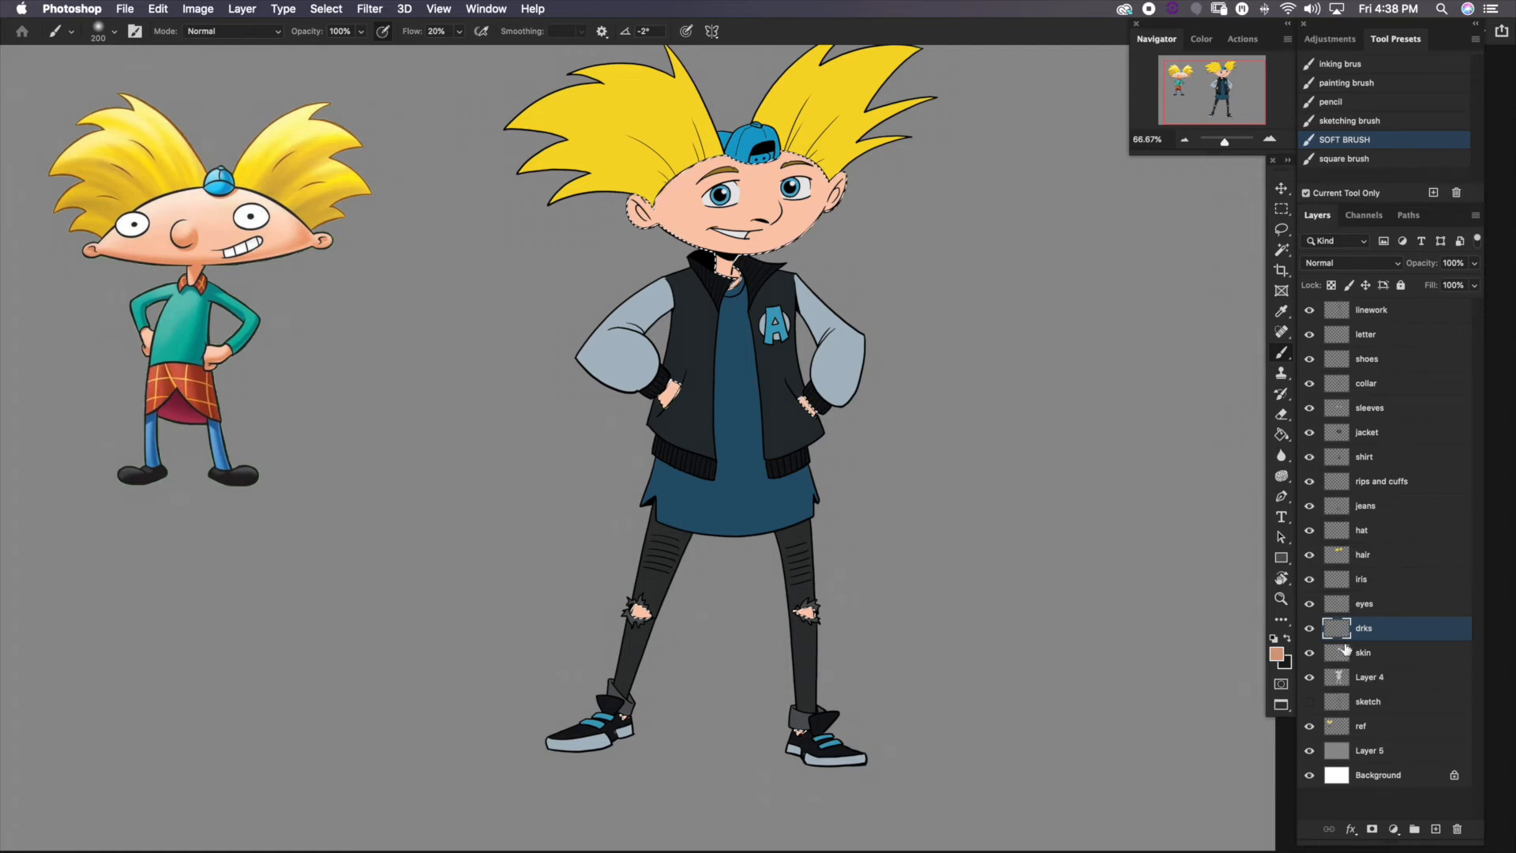
{"action": "left_click", "coordinate": [1270, 139]}
{"action": "left_click", "coordinate": [1269, 139]}
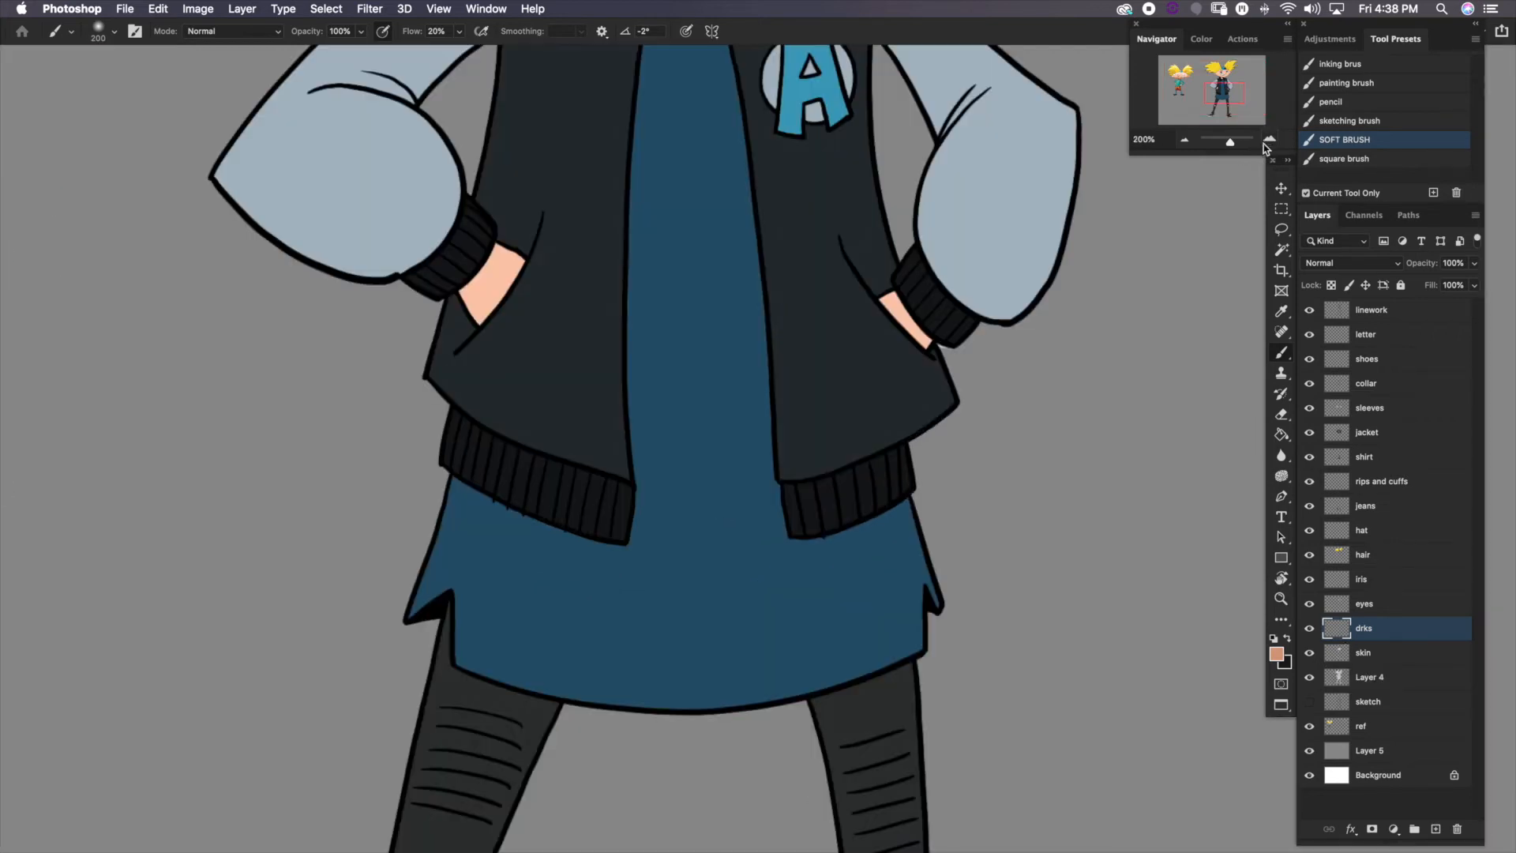
{"action": "left_click_drag", "start_coordinate": [835, 342], "coordinate": [794, 681]}
{"action": "scroll", "coordinate": [793, 680], "scroll_direction": "up", "scroll_amount": 10}
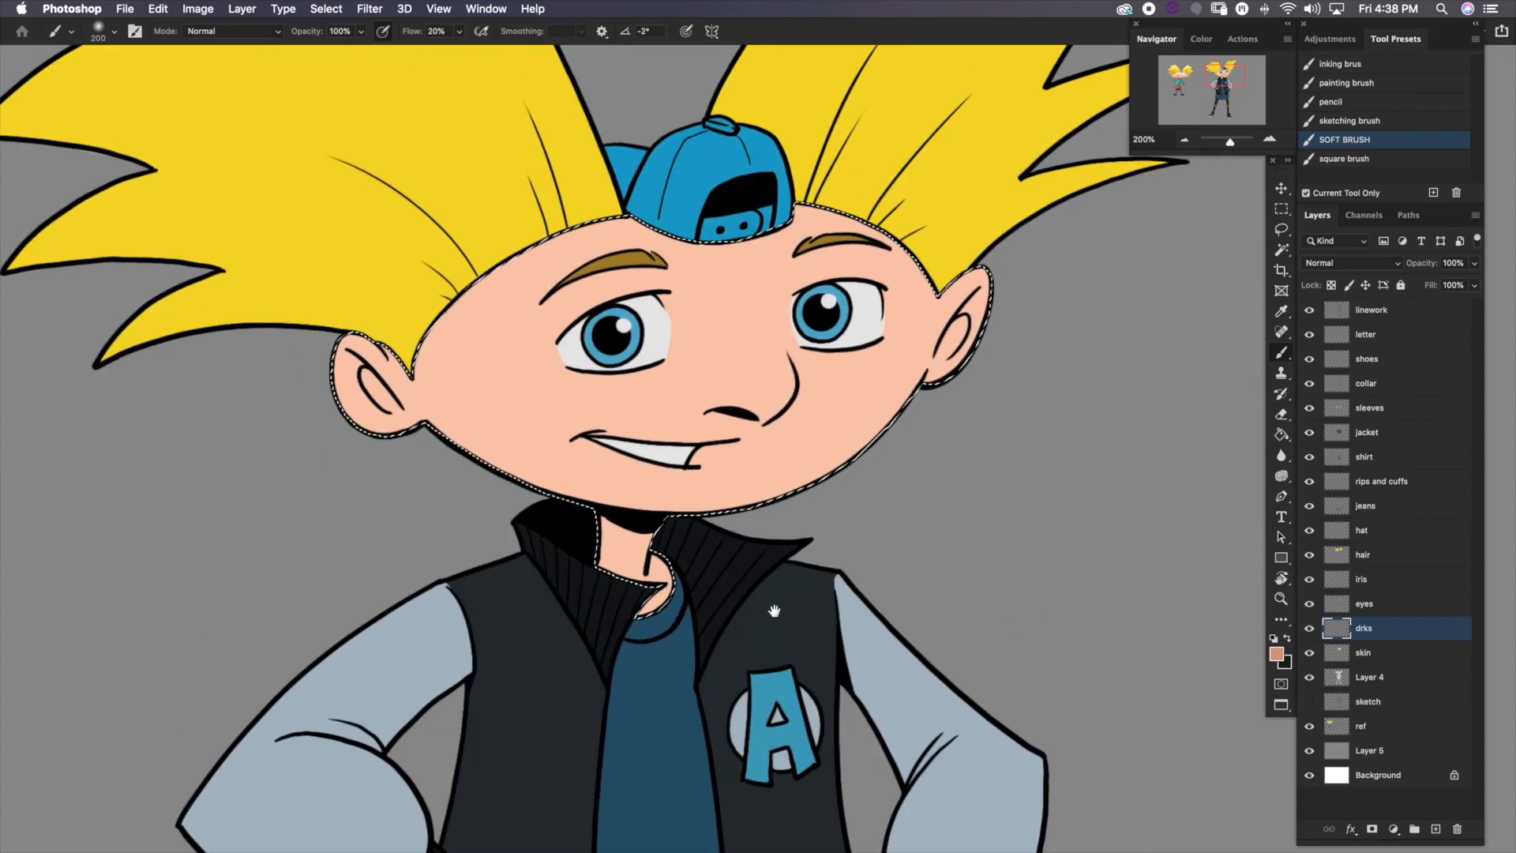
{"action": "left_click", "coordinate": [1183, 140]}
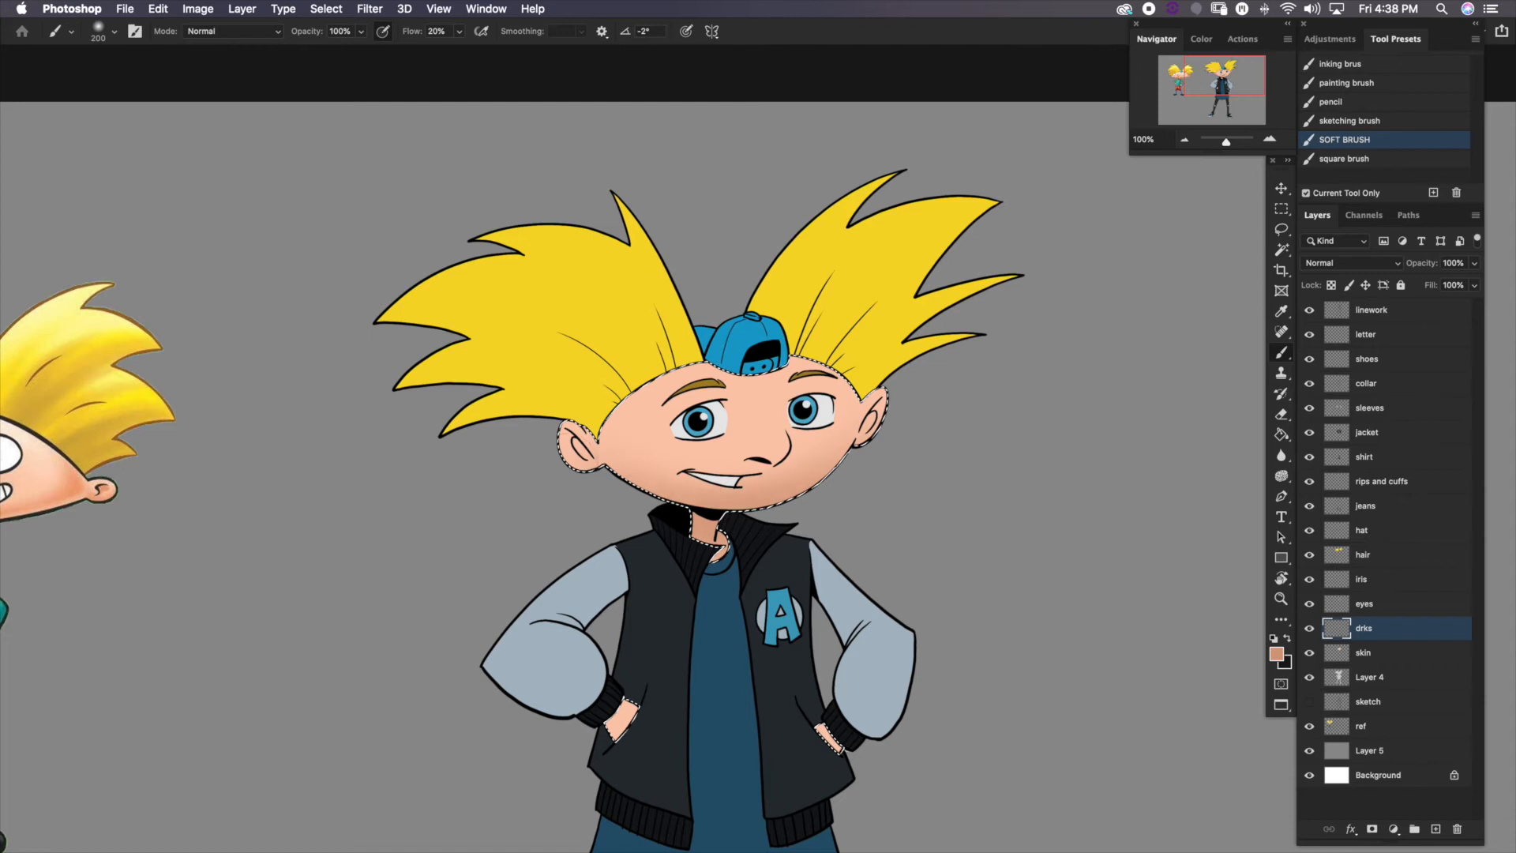
{"action": "scroll", "coordinate": [642, 579], "scroll_direction": "left", "scroll_amount": 10}
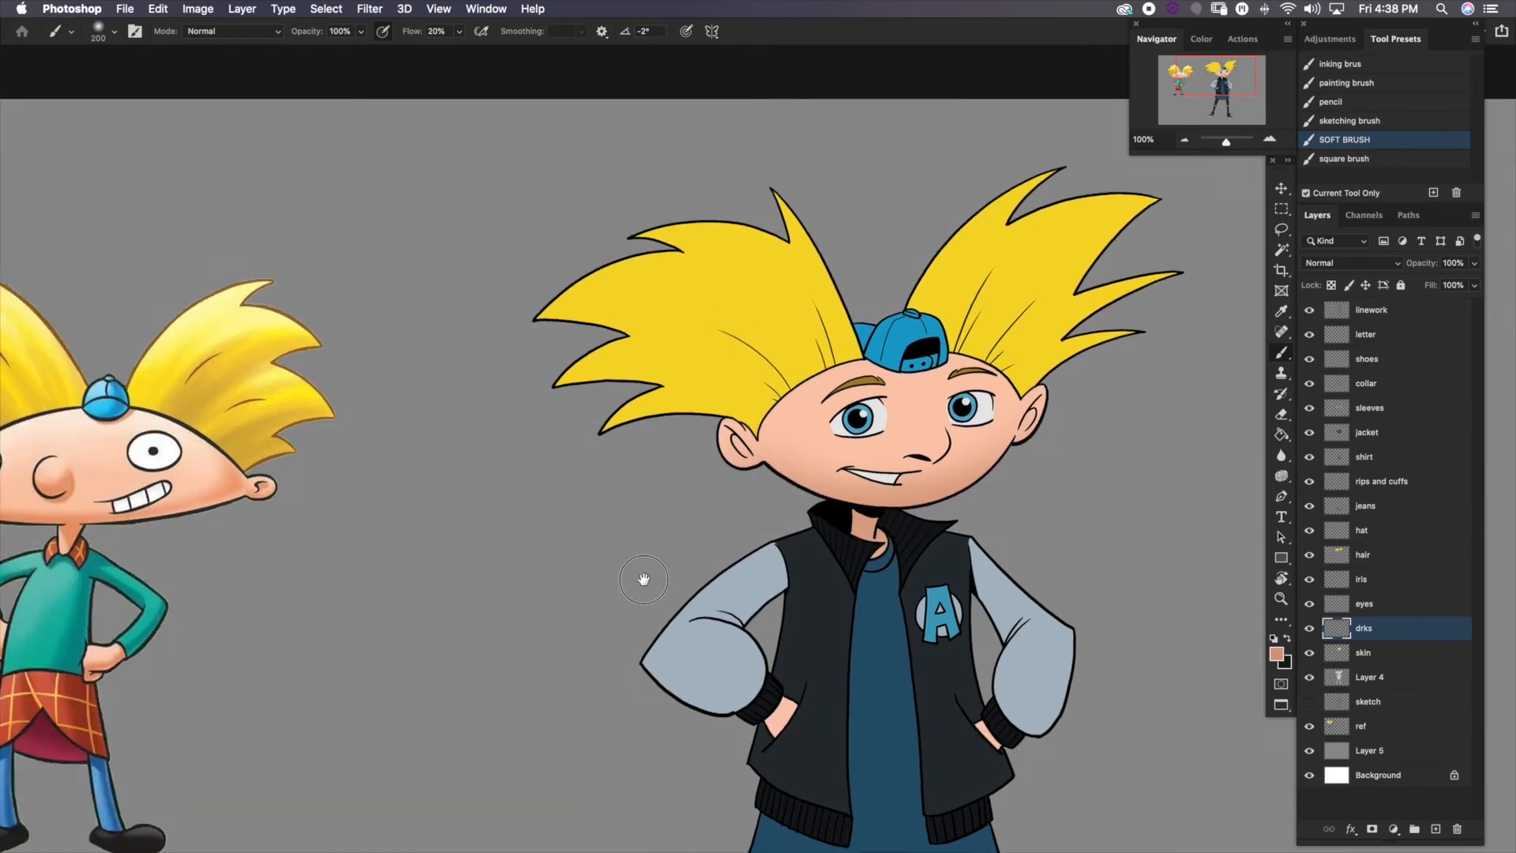
{"action": "scroll", "coordinate": [1098, 541], "scroll_direction": "right", "scroll_amount": 8}
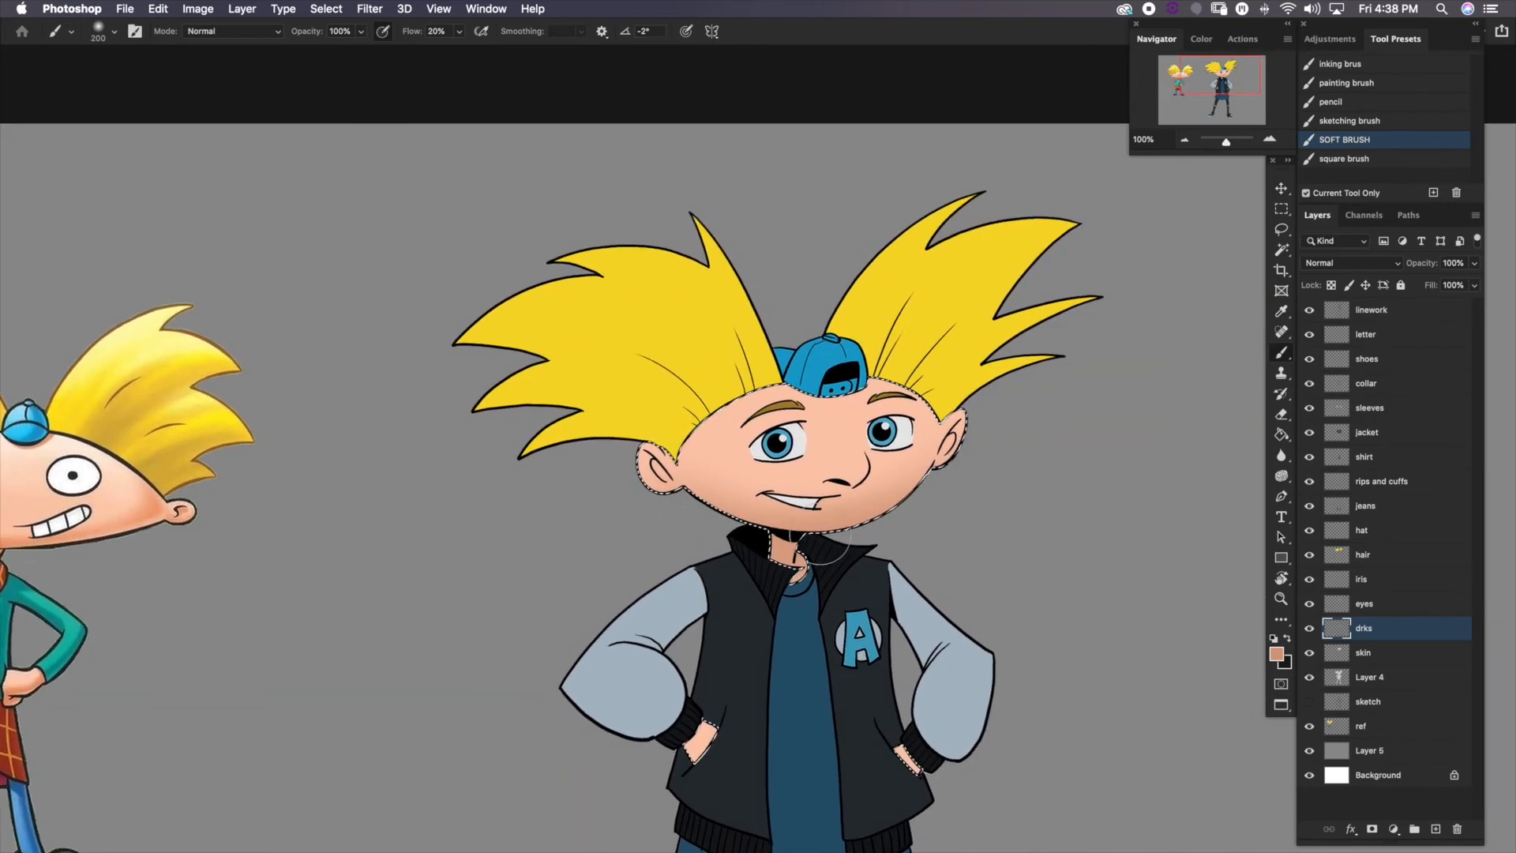
Reduce the soft brush to 40 px and darken the neck just below the chin within the skin selection
{"action": "key", "text": "bracketleft"}
{"action": "key", "text": "bracketleft"}
{"action": "key", "text": "bracketleft"}
{"action": "key", "text": "bracketleft"}
{"action": "key", "text": "bracketleft"}
{"action": "key", "text": "bracketleft"}
{"action": "key", "text": "bracketleft"}
{"action": "key", "text": "bracketleft"}
{"action": "key", "text": "bracketleft"}
{"action": "key", "text": "bracketleft"}
{"action": "key", "text": "bracketleft"}
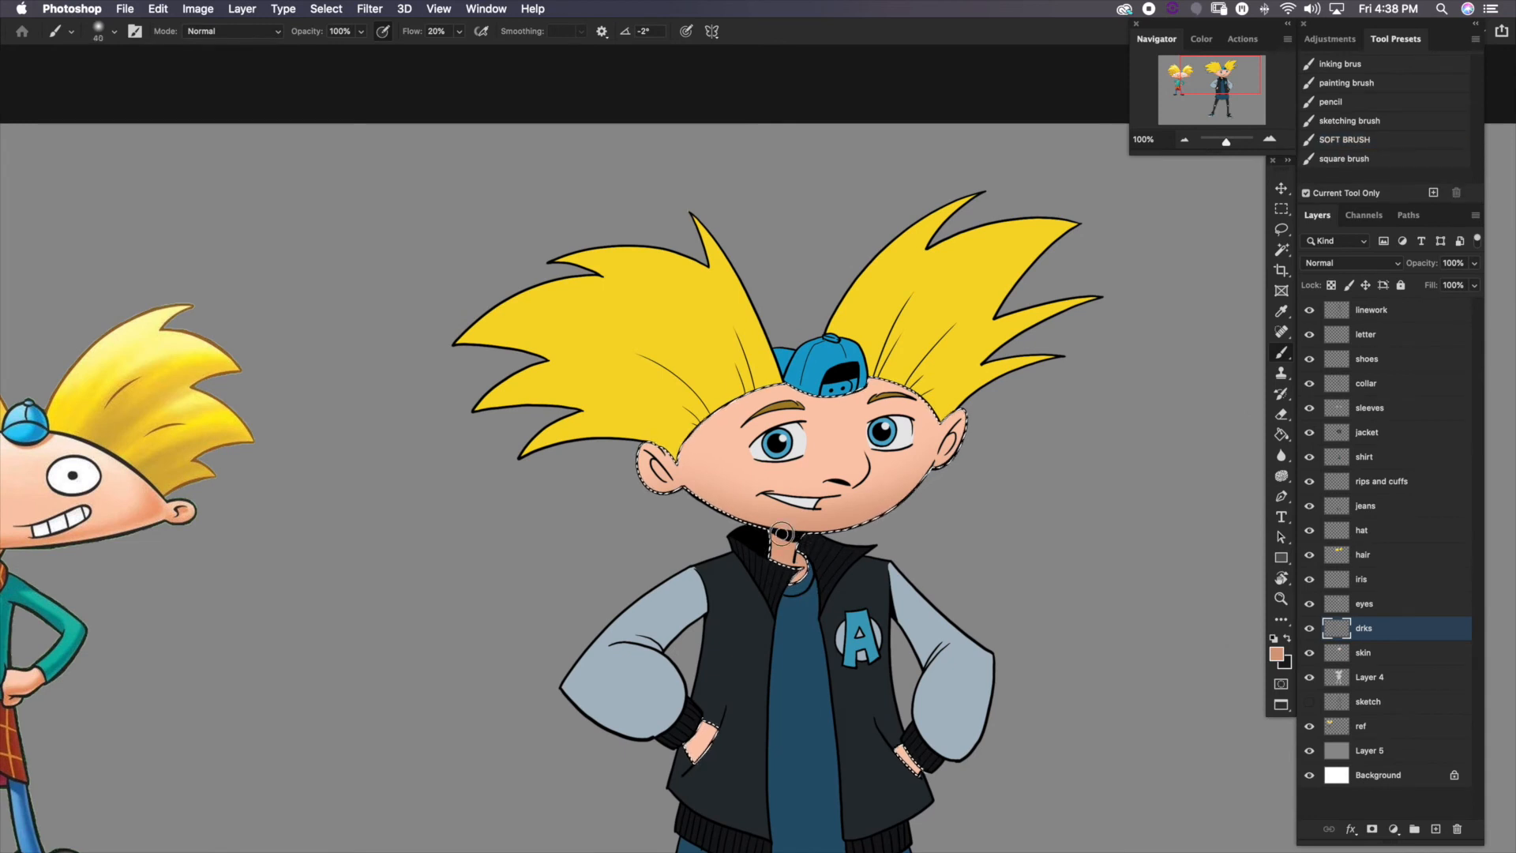
Set the soft brush to 80 px and continue shading the ears and the area around the nose
{"action": "key", "text": "bracketleft"}
{"action": "key", "text": "bracketleft"}
{"action": "key", "text": "bracketright"}
{"action": "key", "text": "bracketright"}
{"action": "key", "text": "bracketright"}
{"action": "key", "text": "bracketright"}
{"action": "key", "text": "bracketright"}
{"action": "scroll", "coordinate": [797, 557], "scroll_direction": "left", "scroll_amount": 4}
{"action": "scroll", "coordinate": [632, 473], "scroll_direction": "down", "scroll_amount": 3}
{"action": "scroll", "coordinate": [632, 473], "scroll_direction": "right", "scroll_amount": 3}
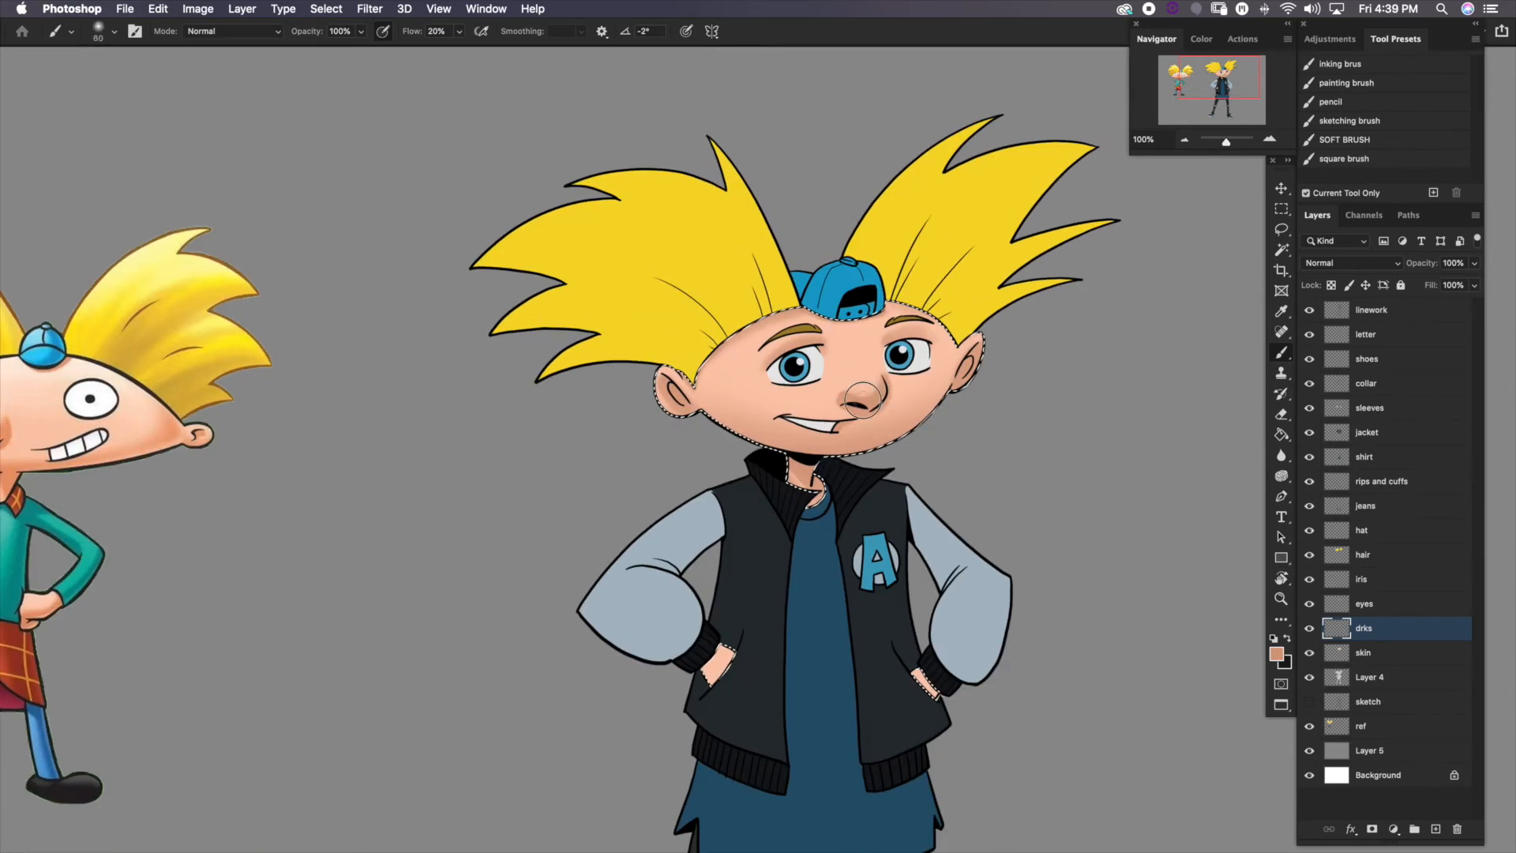
Deepen the shading on the nose, ears and hands with a smaller brush, checking it deselected and restoring the skin selection
{"action": "key", "text": "e"}
{"action": "key", "text": "b"}
{"action": "key", "text": "super+d"}
{"action": "scroll", "coordinate": [922, 547], "scroll_direction": "up", "scroll_amount": 3}
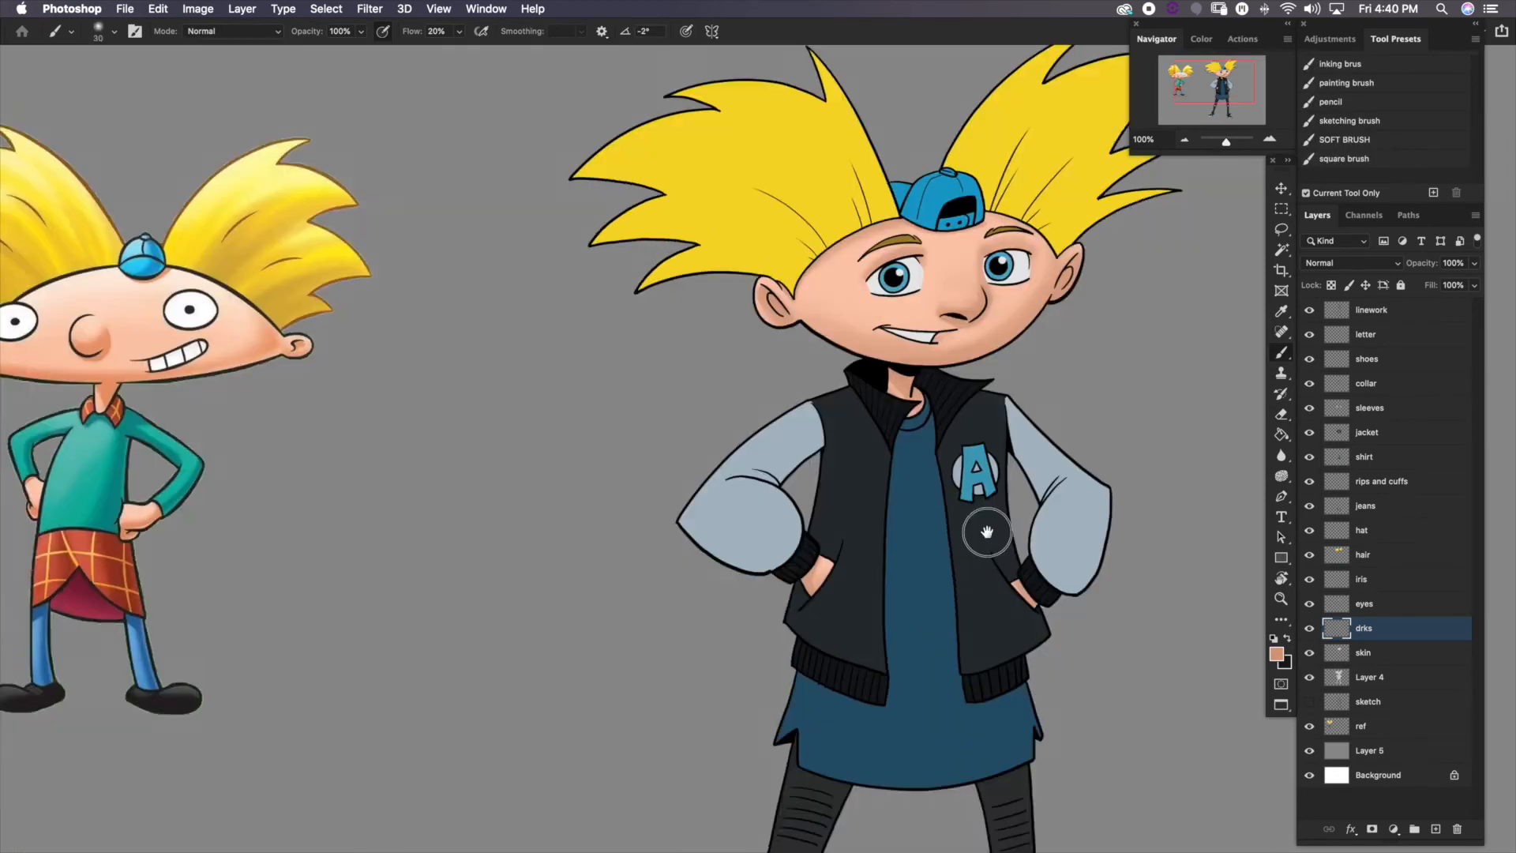
{"action": "scroll", "coordinate": [922, 547], "scroll_direction": "right", "scroll_amount": 4}
{"action": "scroll", "coordinate": [922, 547], "scroll_direction": "down", "scroll_amount": 1}
{"action": "key", "text": "super+shift+d"}
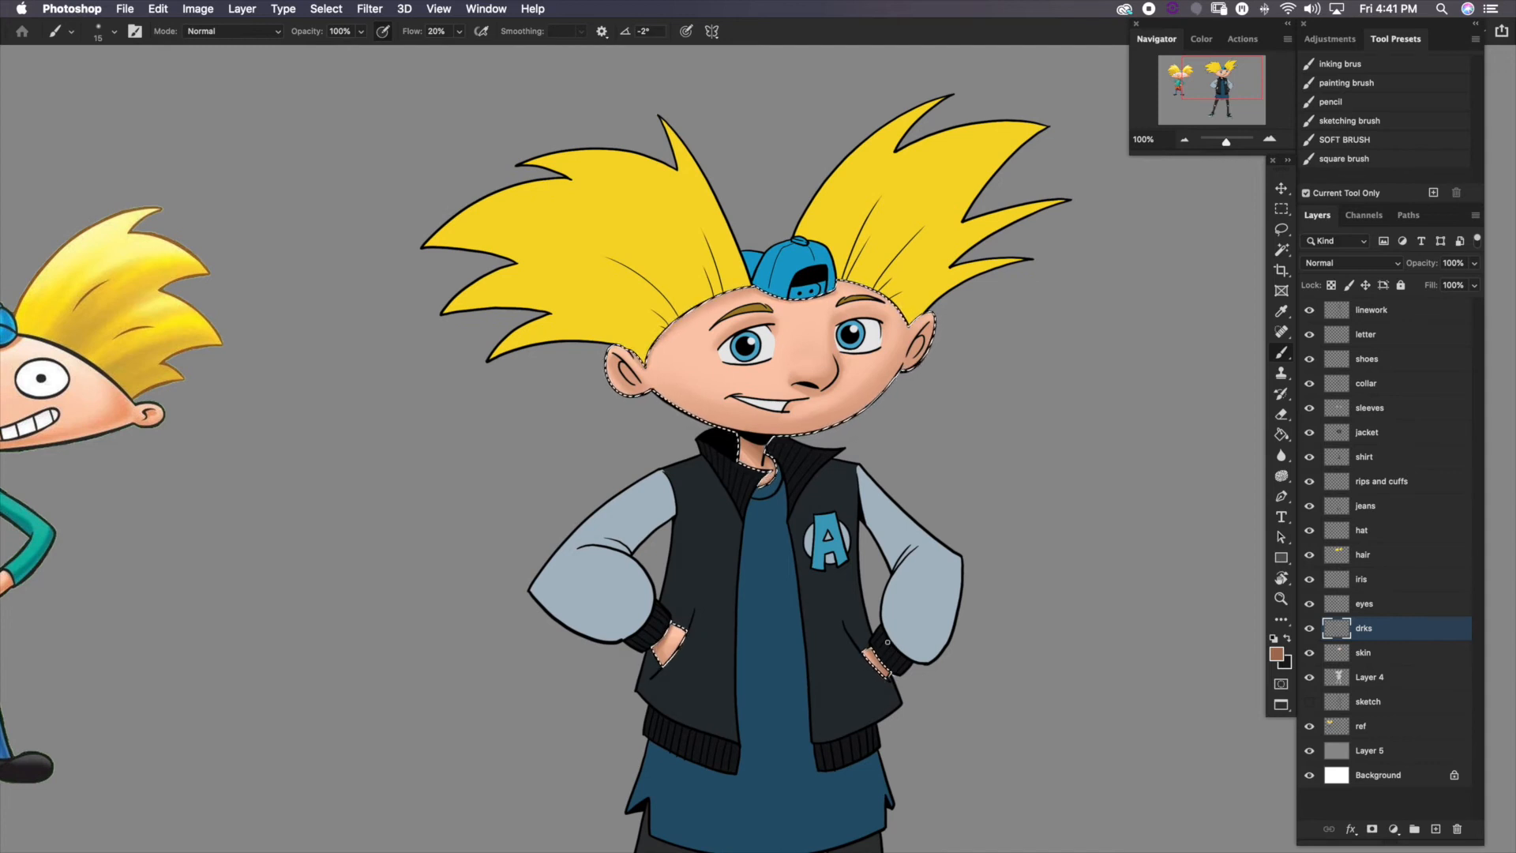
Create a new layer directly above the drks layer and name it "lights"
{"action": "left_click", "coordinate": [1436, 828]}
{"action": "double_click", "coordinate": [1367, 629]}
{"action": "type", "text": "lights"}
{"action": "key", "text": "Return"}
Set the foreground colour to a pale pink tint of the skin tone and adjust the brush size for highlights
{"action": "left_click", "coordinate": [1277, 654]}
{"action": "left_click", "coordinate": [938, 440]}
{"action": "mouse_move", "coordinate": [837, 333]}
{"action": "left_mouse_down"}
{"action": "mouse_move", "coordinate": [910, 406]}
{"action": "mouse_move", "coordinate": [882, 407]}
{"action": "mouse_move", "coordinate": [941, 378]}
{"action": "left_mouse_up"}
{"action": "key", "text": "bracketright"}
{"action": "key", "text": "bracketright"}
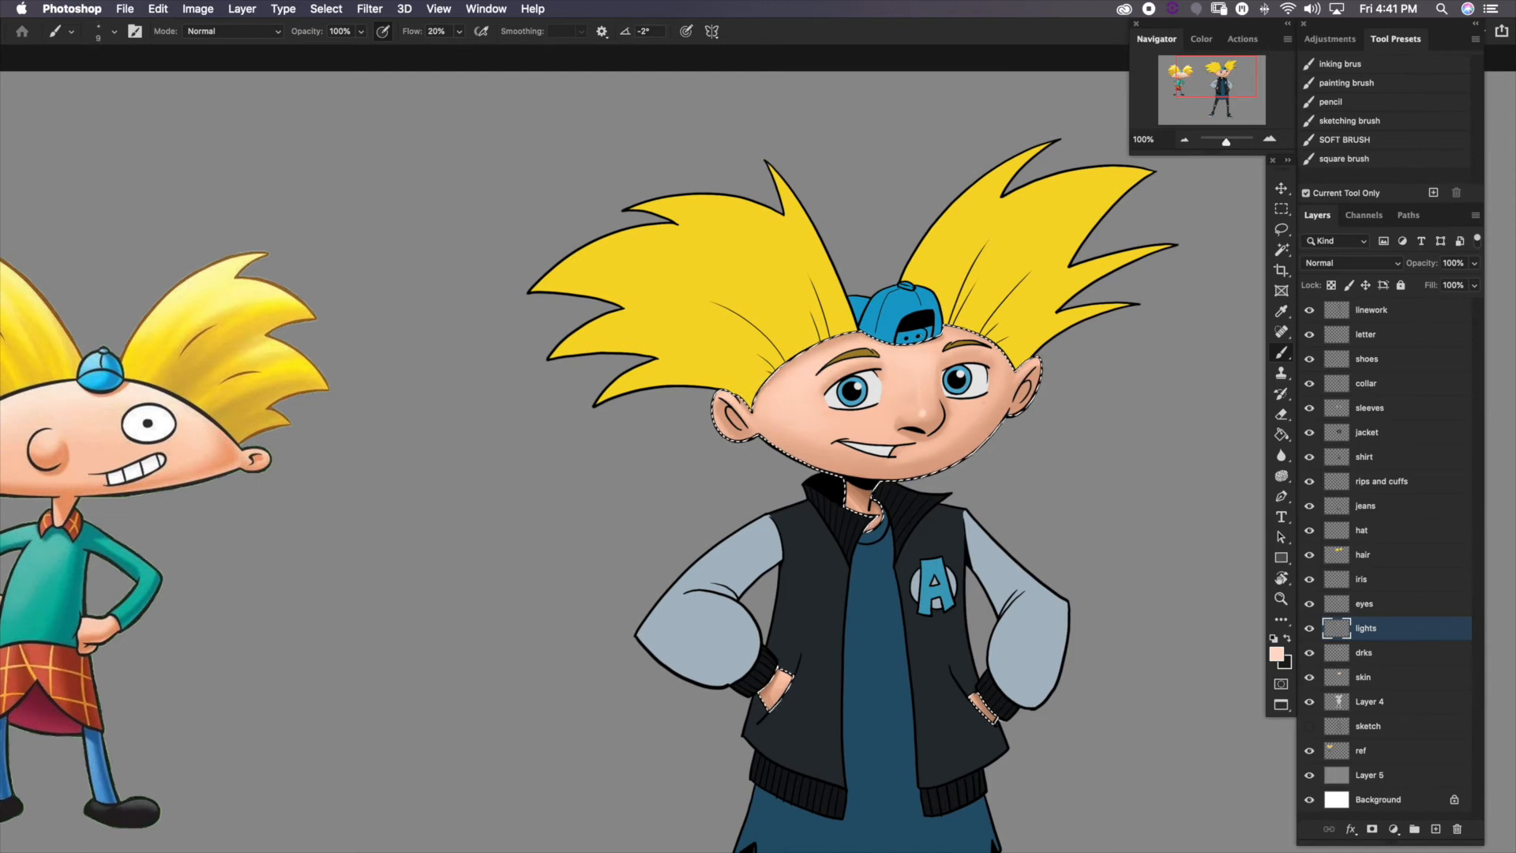
Paint soft highlights on the face and nose with a brush of about 10 px on the lights layer, then deselect
{"action": "left_click_drag", "start_coordinate": [767, 440], "coordinate": [734, 465]}
{"action": "key", "text": "bracketleft"}
{"action": "key", "text": "bracketleft"}
{"action": "key", "text": "bracketleft"}
{"action": "mouse_move", "coordinate": [987, 502]}
{"action": "left_mouse_down"}
{"action": "mouse_move", "coordinate": [1129, 419]}
{"action": "mouse_move", "coordinate": [1144, 372]}
{"action": "left_mouse_up"}
{"action": "mouse_move", "coordinate": [978, 480]}
{"action": "left_mouse_down"}
{"action": "mouse_move", "coordinate": [734, 387]}
{"action": "mouse_move", "coordinate": [781, 603]}
{"action": "left_mouse_up"}
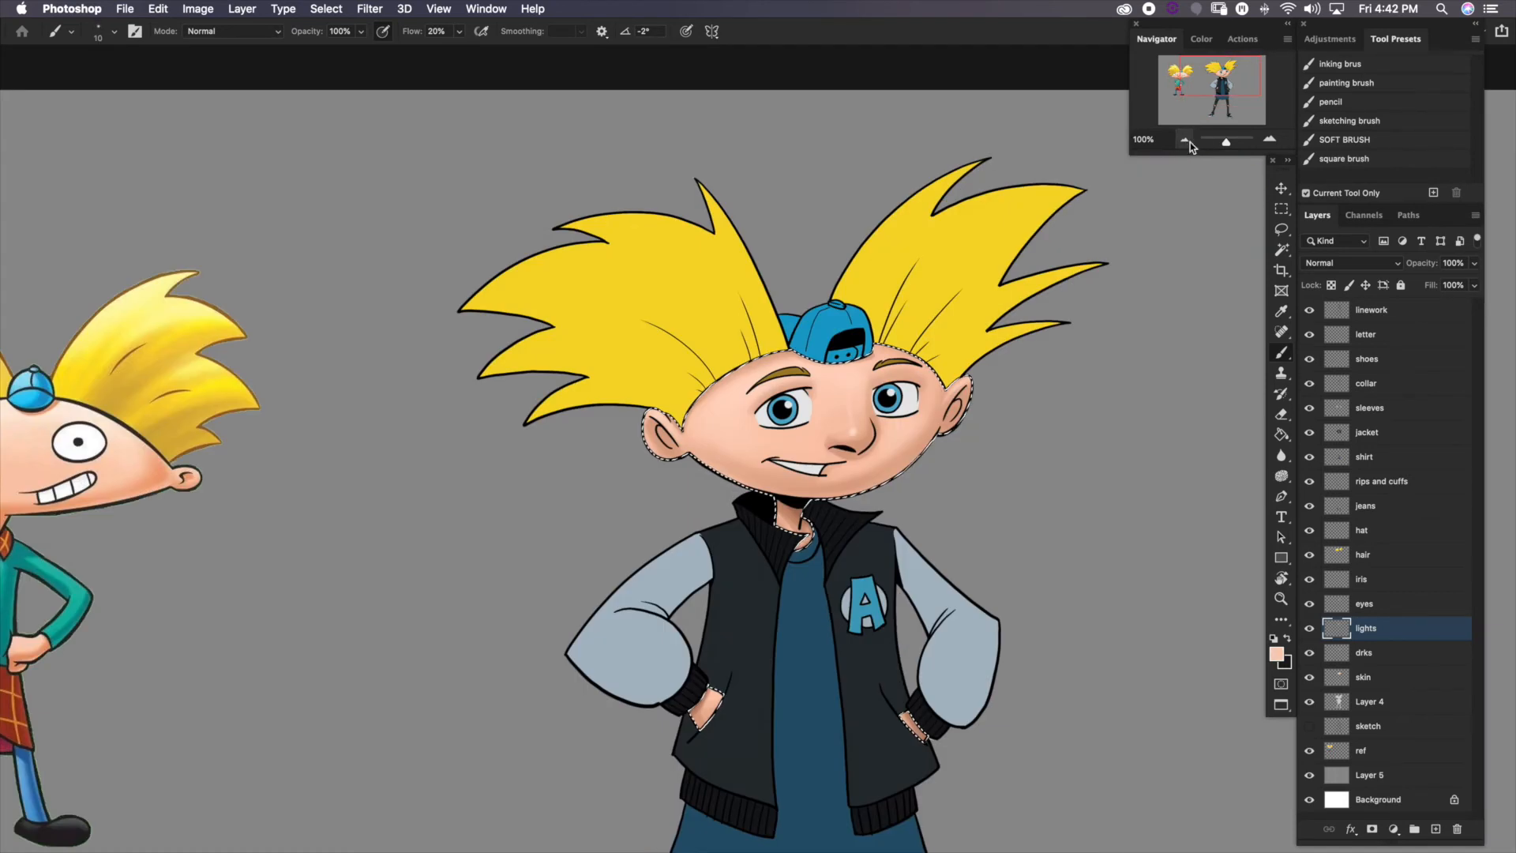
{"action": "left_click", "coordinate": [1187, 141]}
{"action": "left_click_drag", "start_coordinate": [925, 559], "coordinate": [927, 542]}
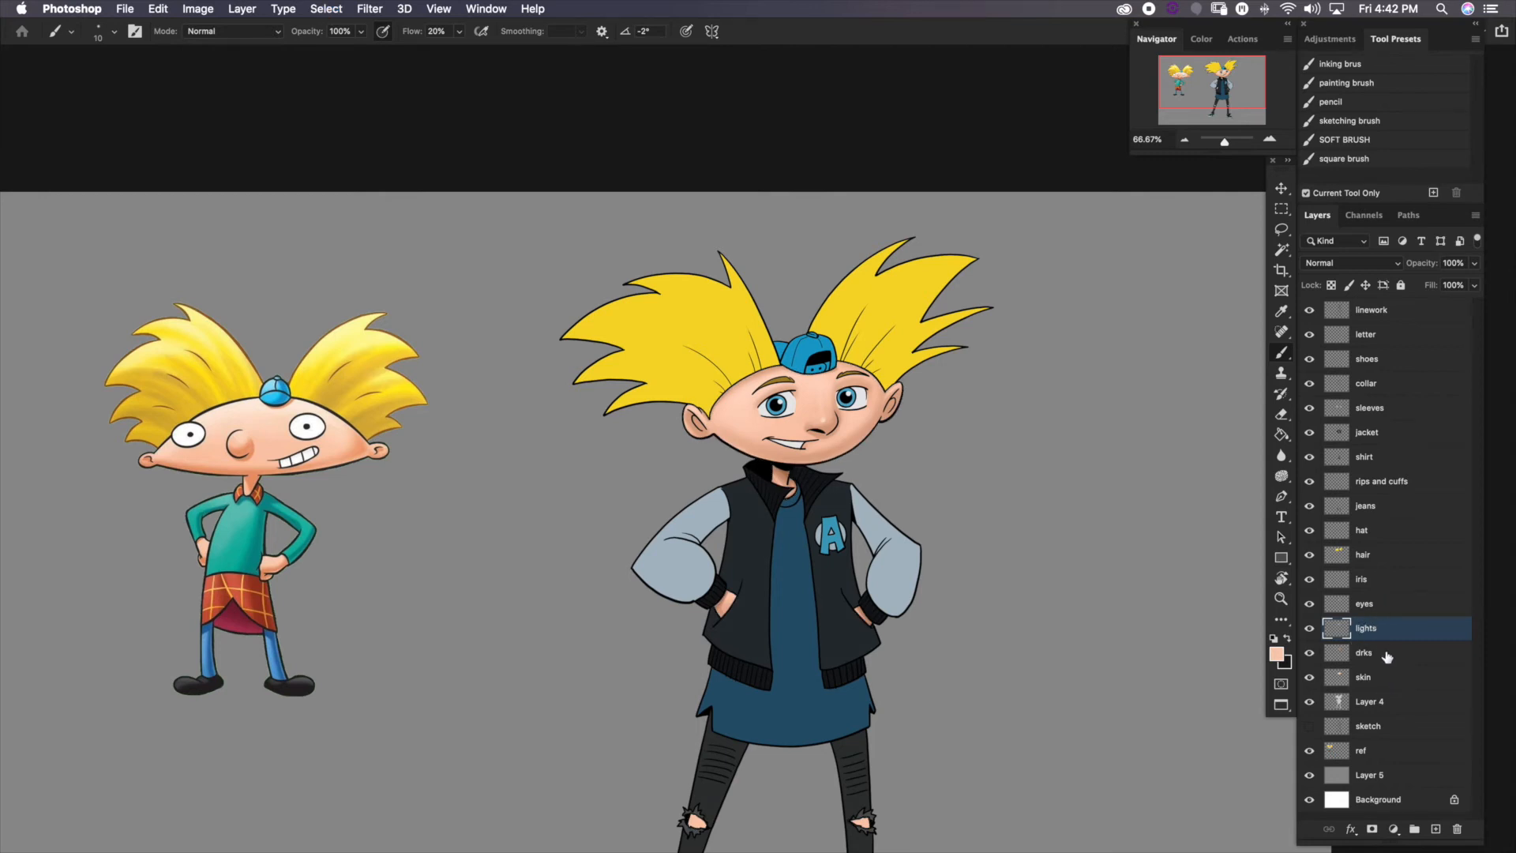
Group the lights, drks and skin layers and name the group "skin"
{"action": "left_click", "coordinate": [1385, 680], "text": "shift"}
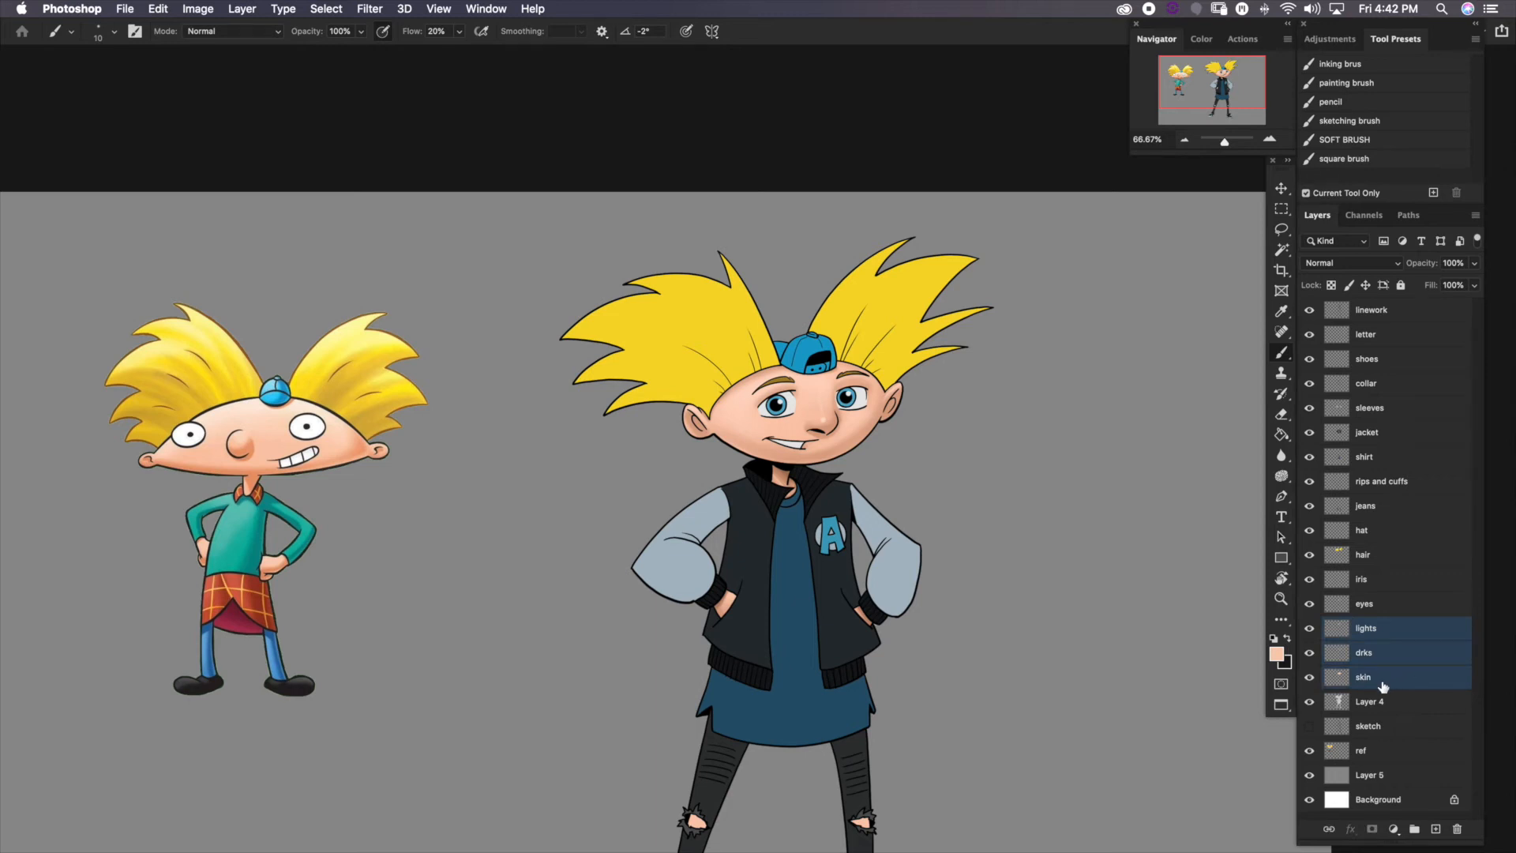
{"action": "key", "text": "super+g"}
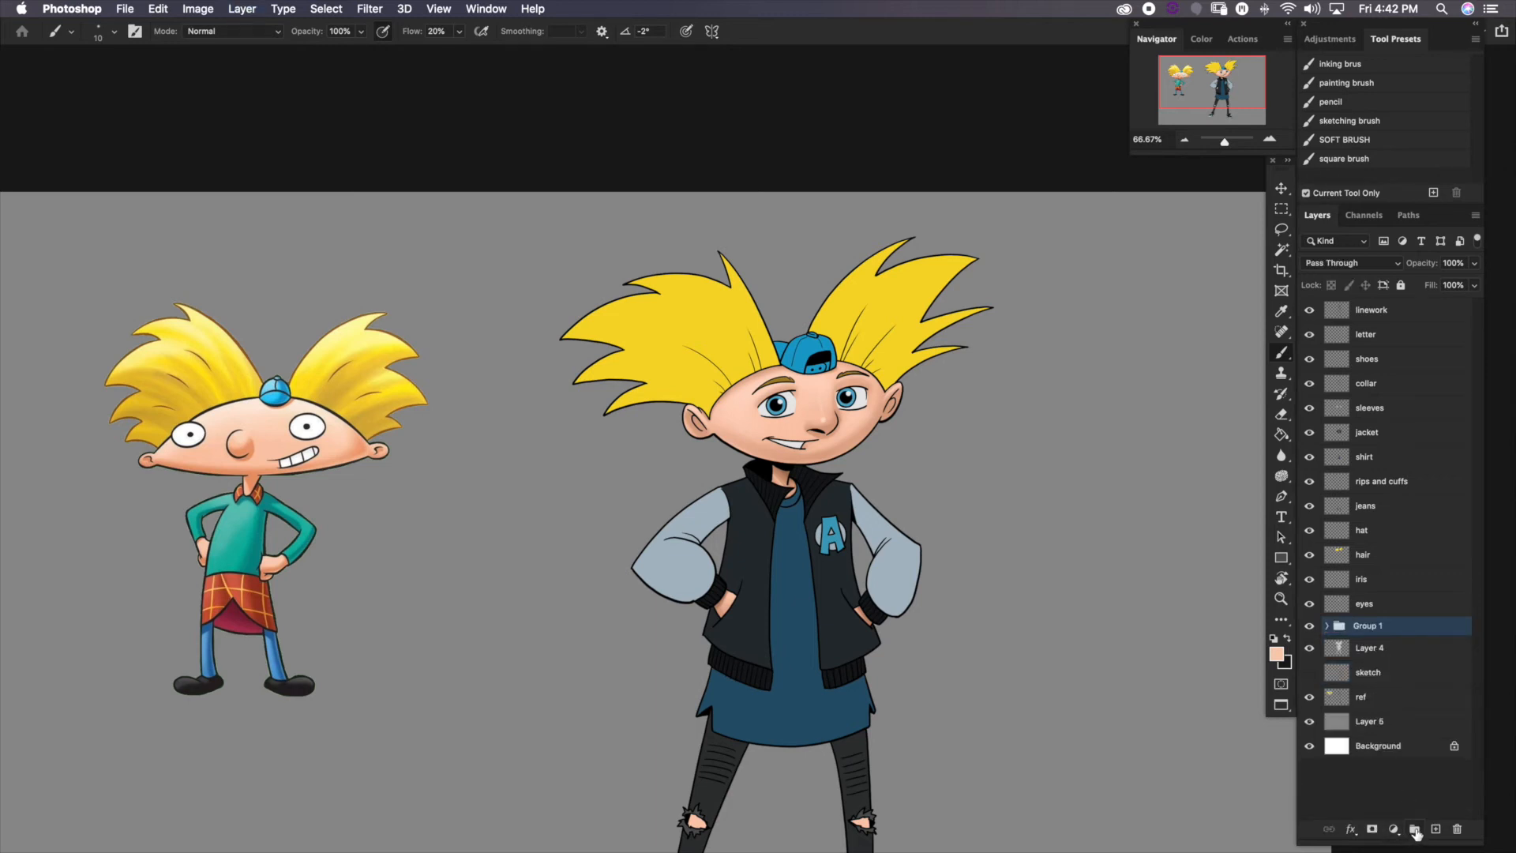
{"action": "double_click", "coordinate": [1366, 626]}
{"action": "type", "text": "skin"}
{"action": "key", "text": "Return"}
Toggle the skin group's visibility to check which parts of the character it contains
{"action": "left_click", "coordinate": [1309, 627]}
{"action": "left_click", "coordinate": [1310, 627]}
{"action": "left_click", "coordinate": [1310, 627]}
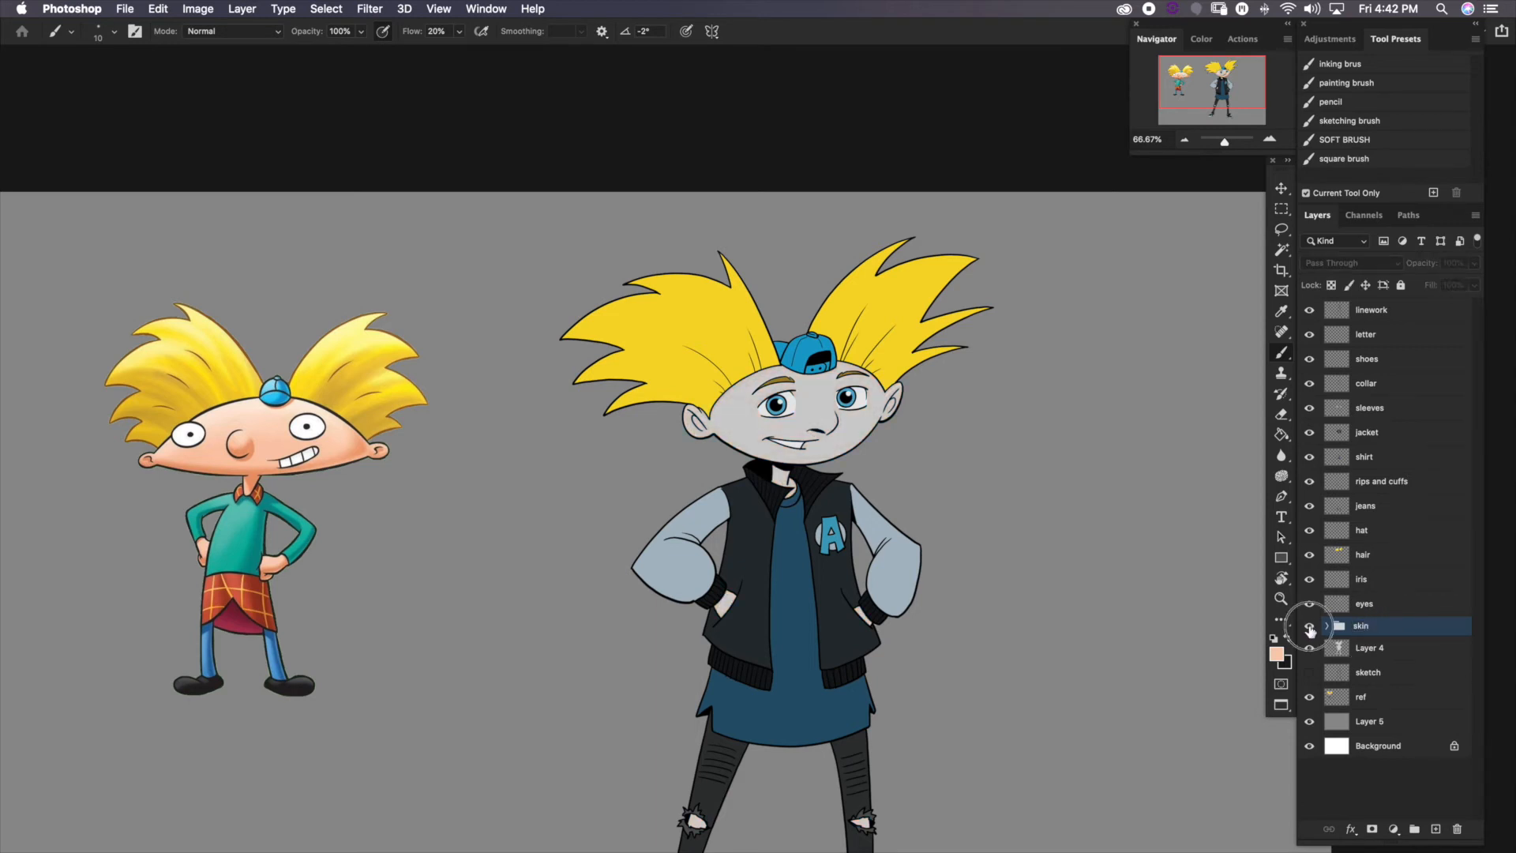
{"action": "left_click", "coordinate": [1310, 626]}
{"action": "left_click", "coordinate": [1310, 627]}
{"action": "left_click", "coordinate": [1310, 626]}
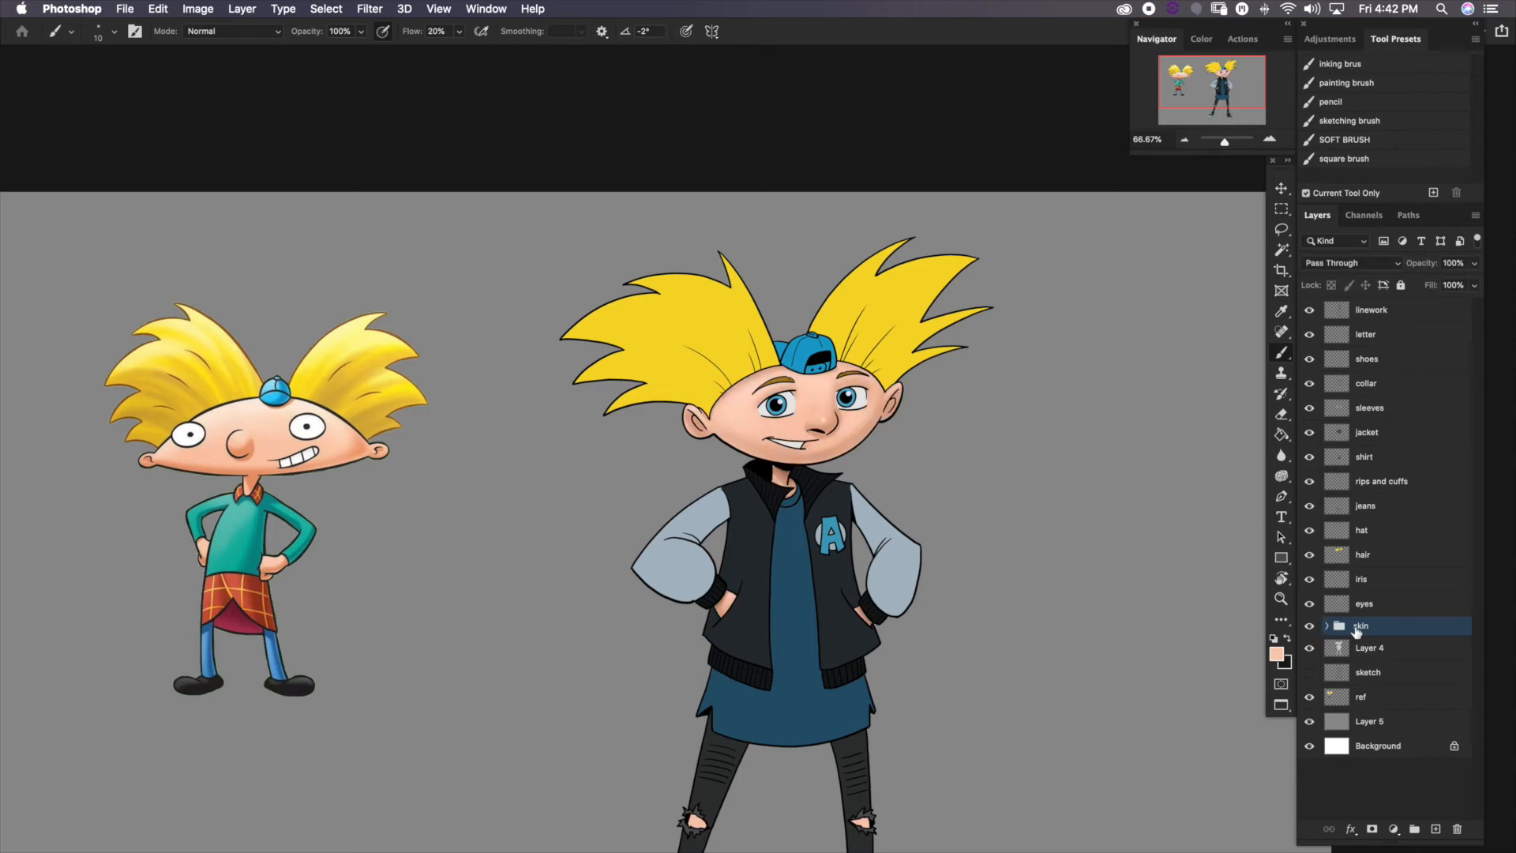
Add a layer named "drk" above the eyes layer and load the eyes layer's outline as a selection for it
{"action": "left_click", "coordinate": [1380, 608]}
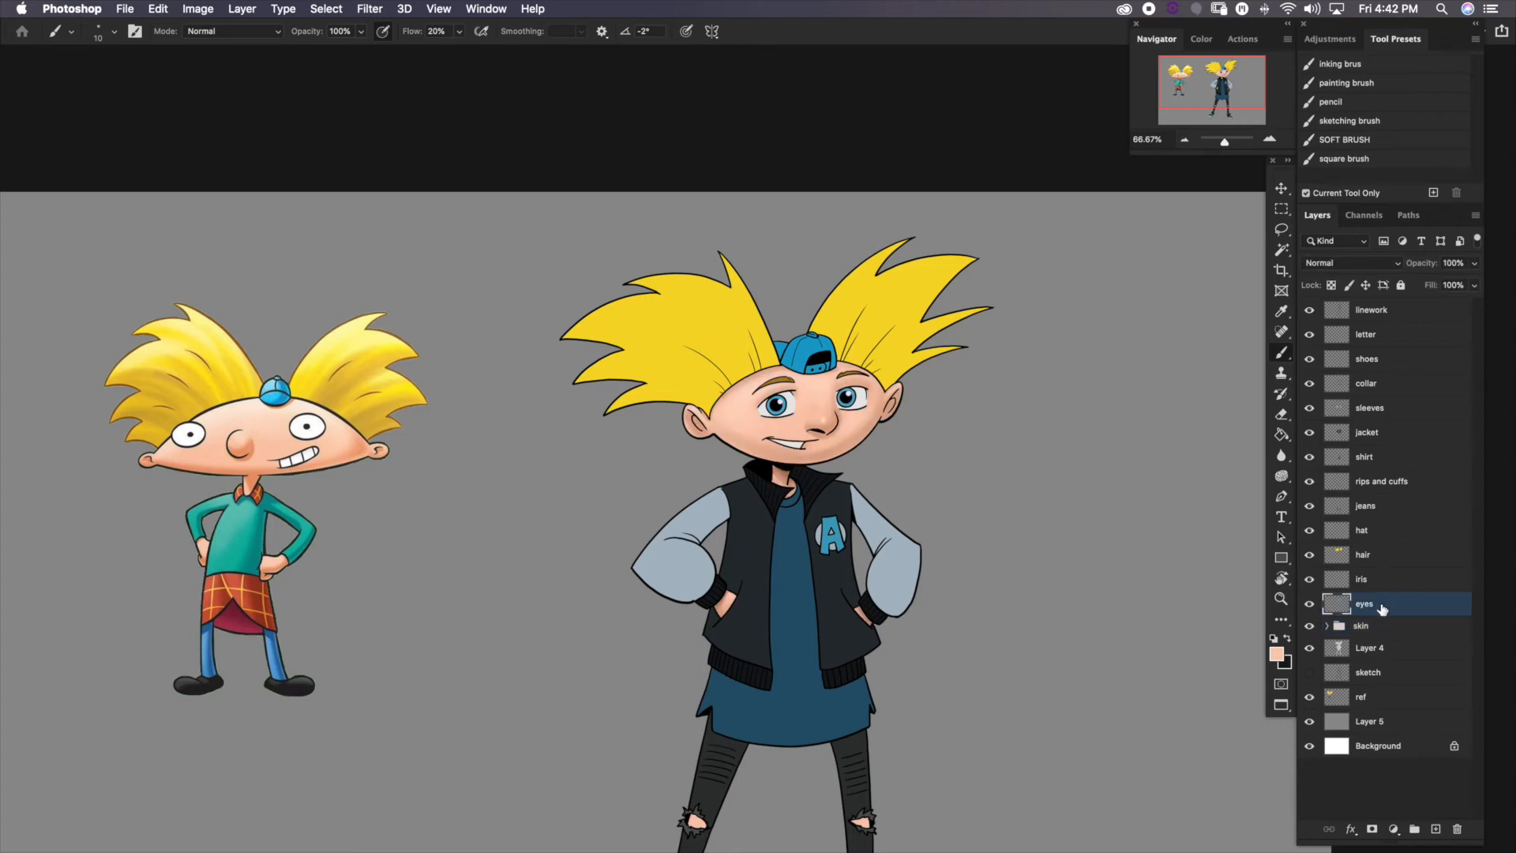
{"action": "double_click", "coordinate": [1370, 605]}
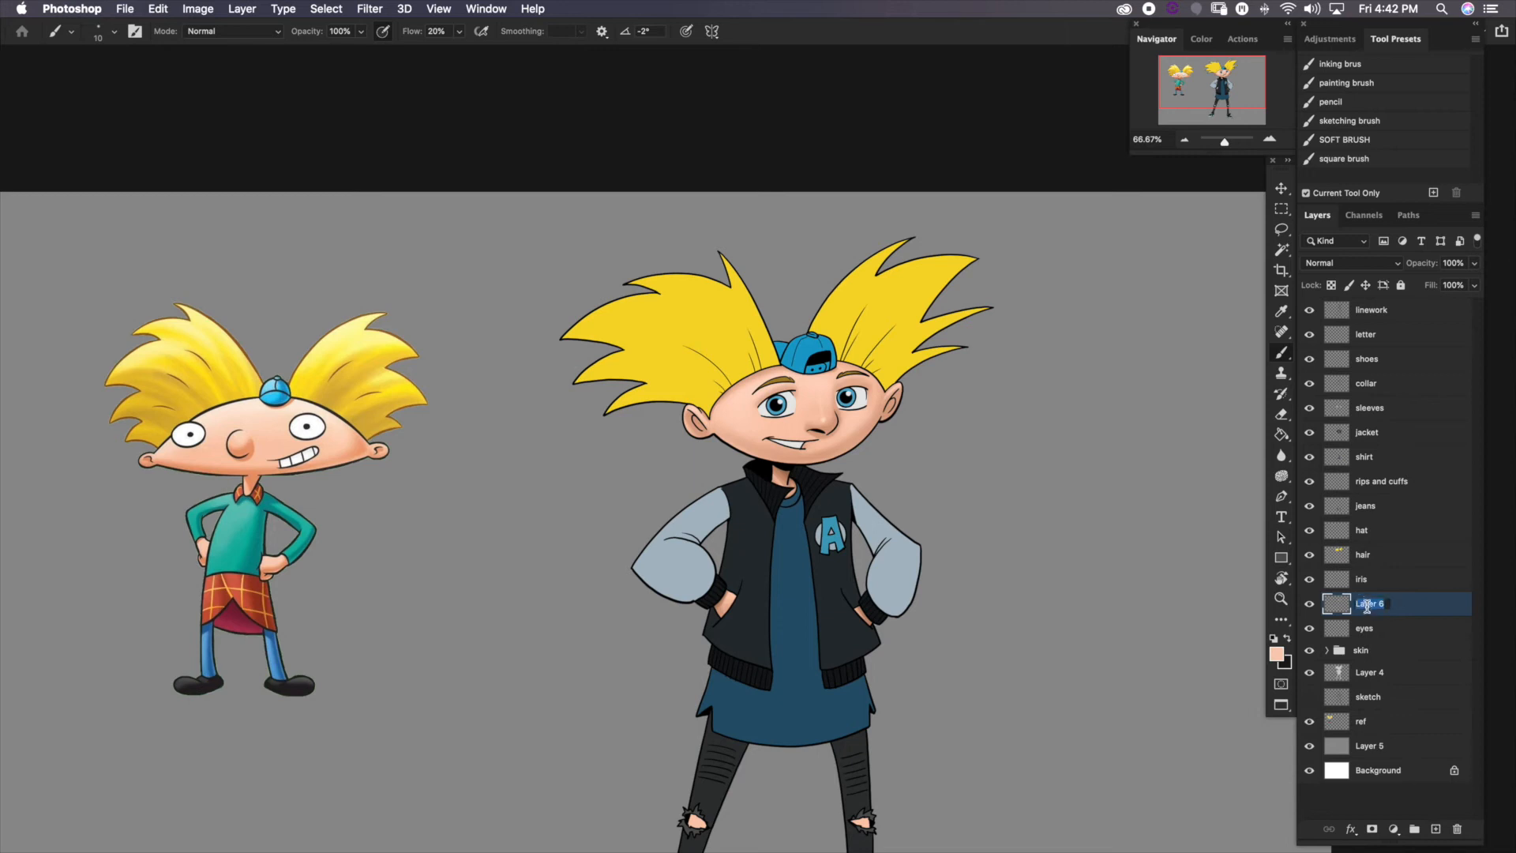
{"action": "type", "text": "drk"}
{"action": "left_click", "coordinate": [1373, 632]}
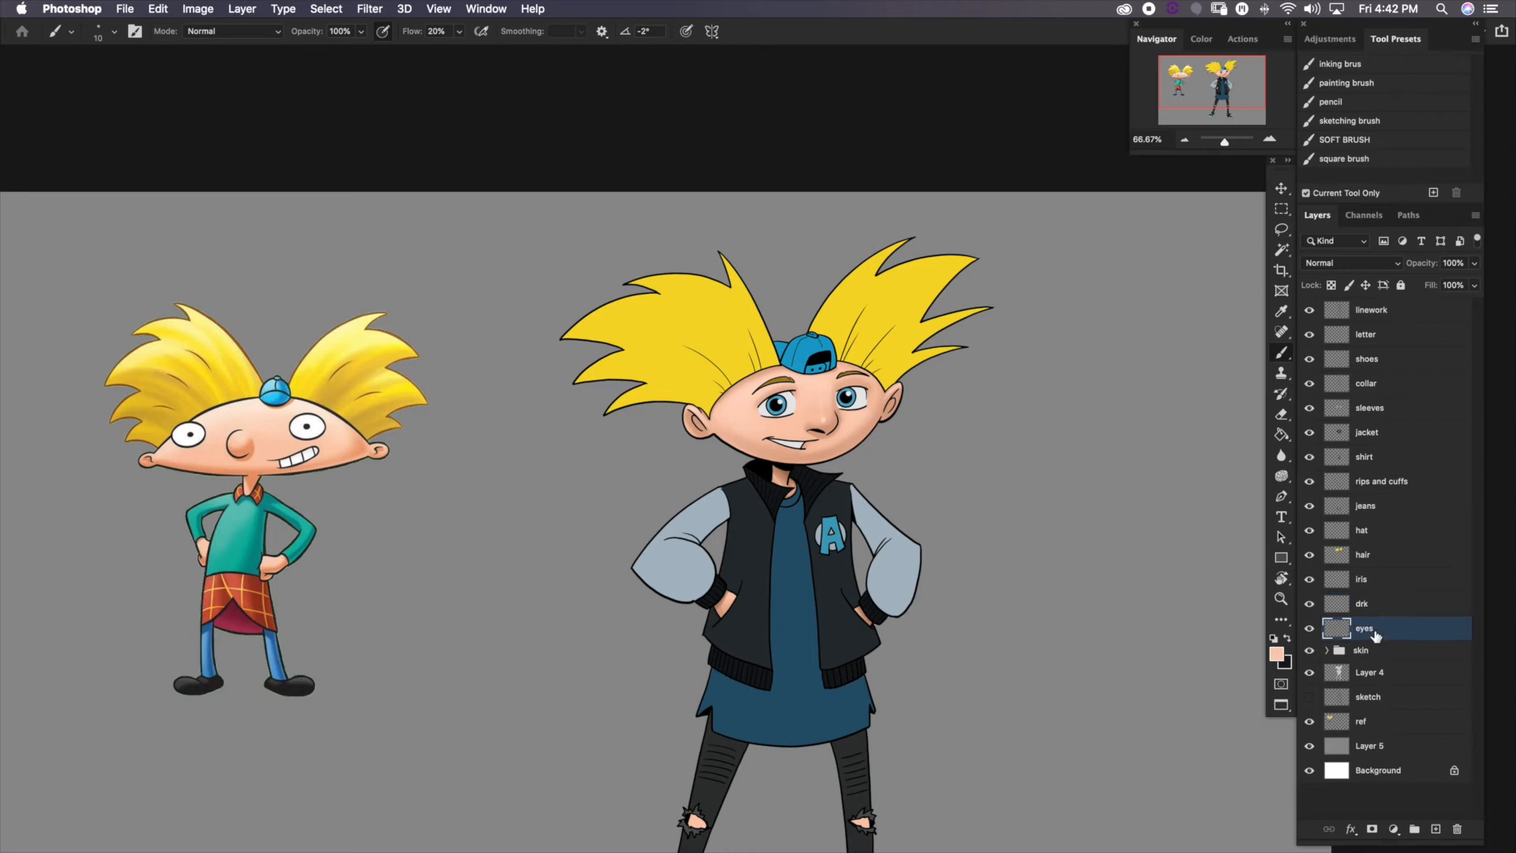
{"action": "left_click", "coordinate": [1337, 636], "text": "super"}
{"action": "left_click", "coordinate": [1372, 608]}
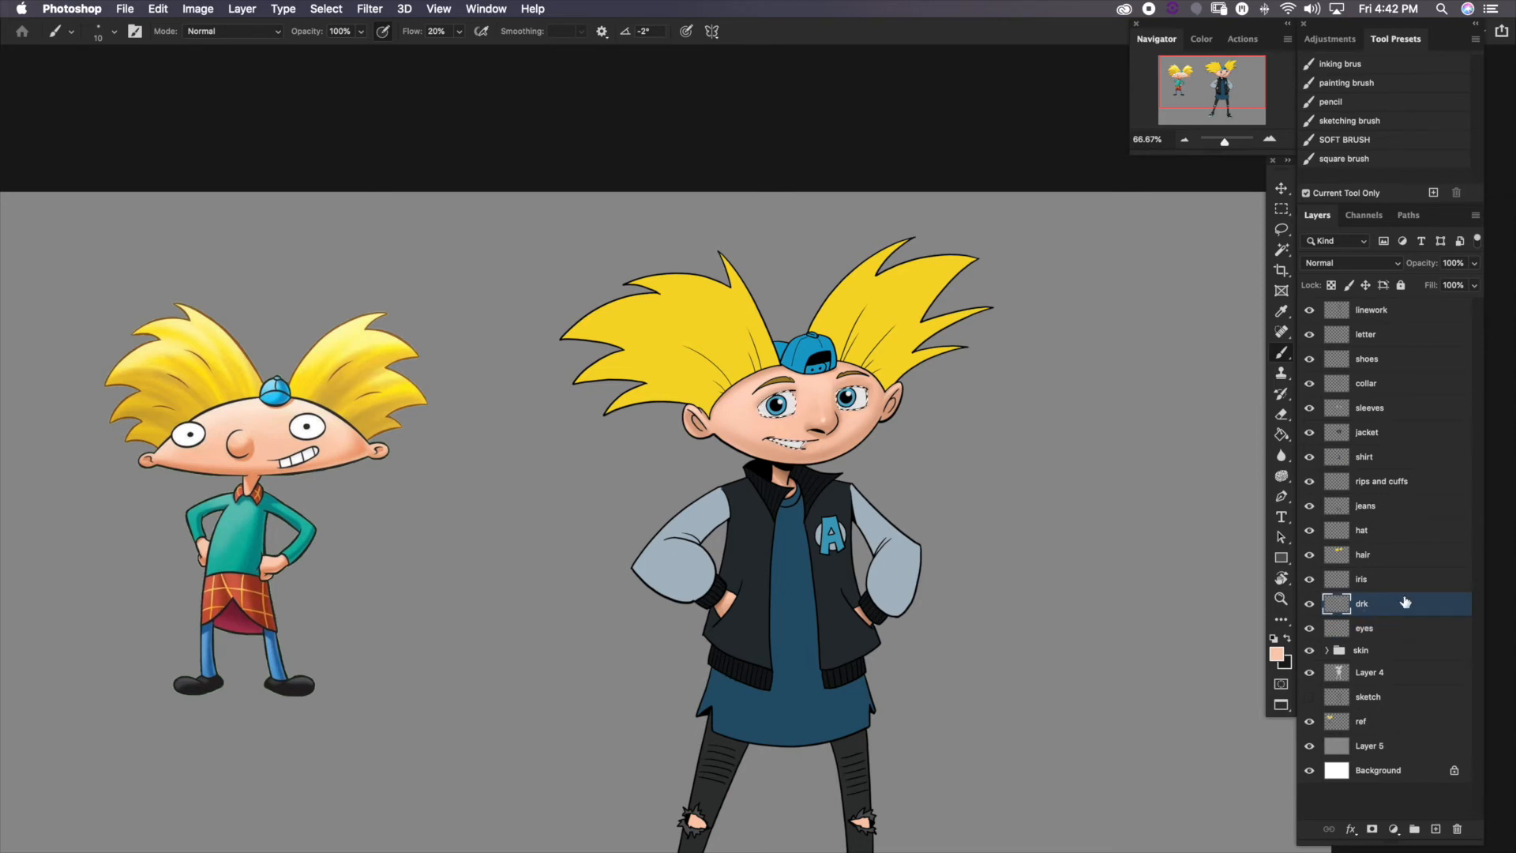
Create a new layer above the eyes' drk layer and name it "lights"
{"action": "left_click", "coordinate": [1436, 829]}
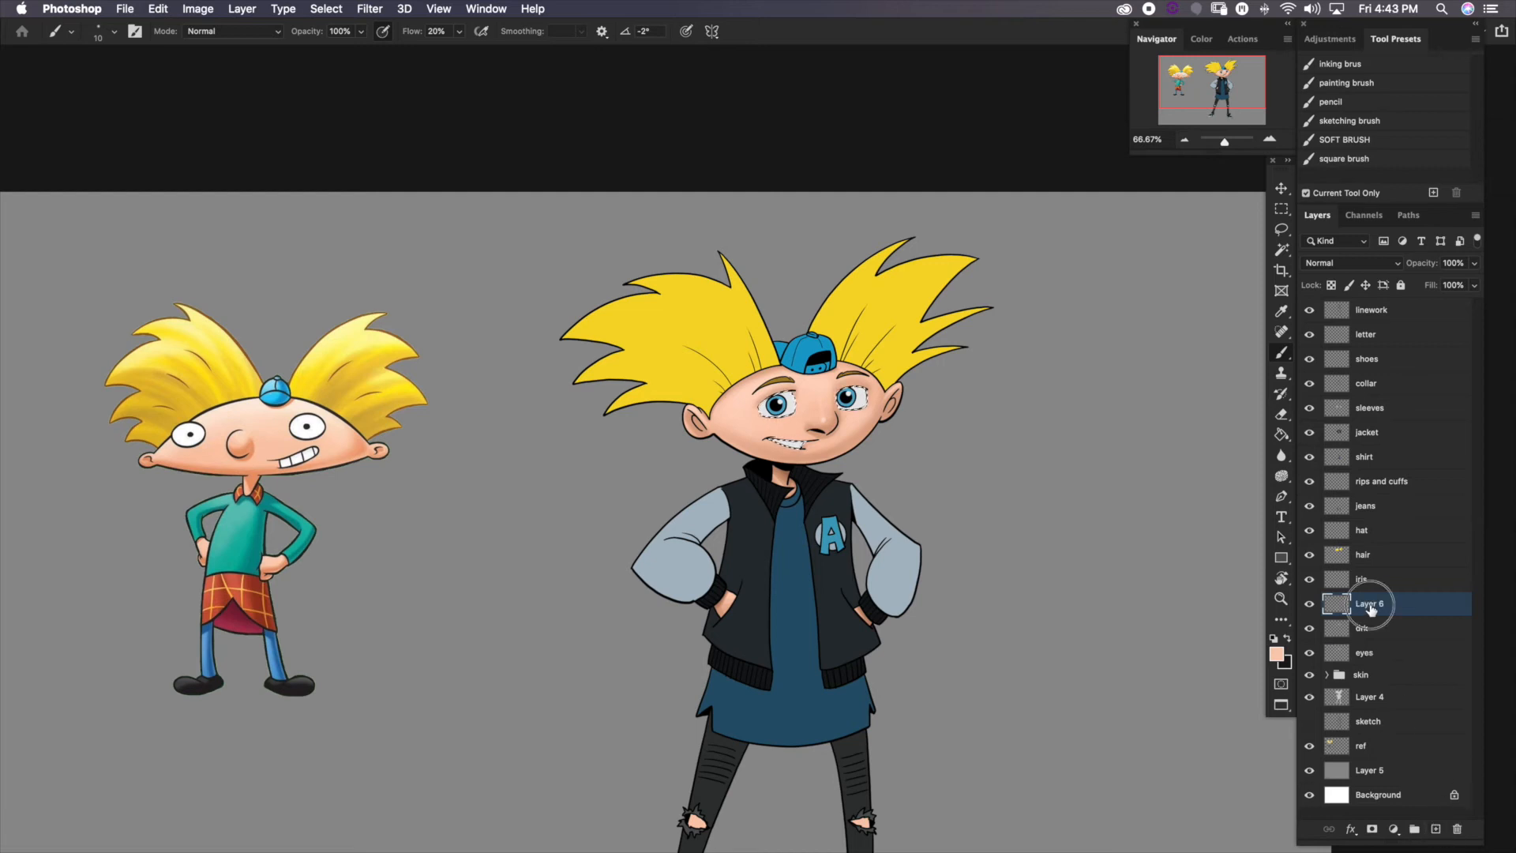
{"action": "double_click", "coordinate": [1370, 605]}
{"action": "type", "text": "l"}
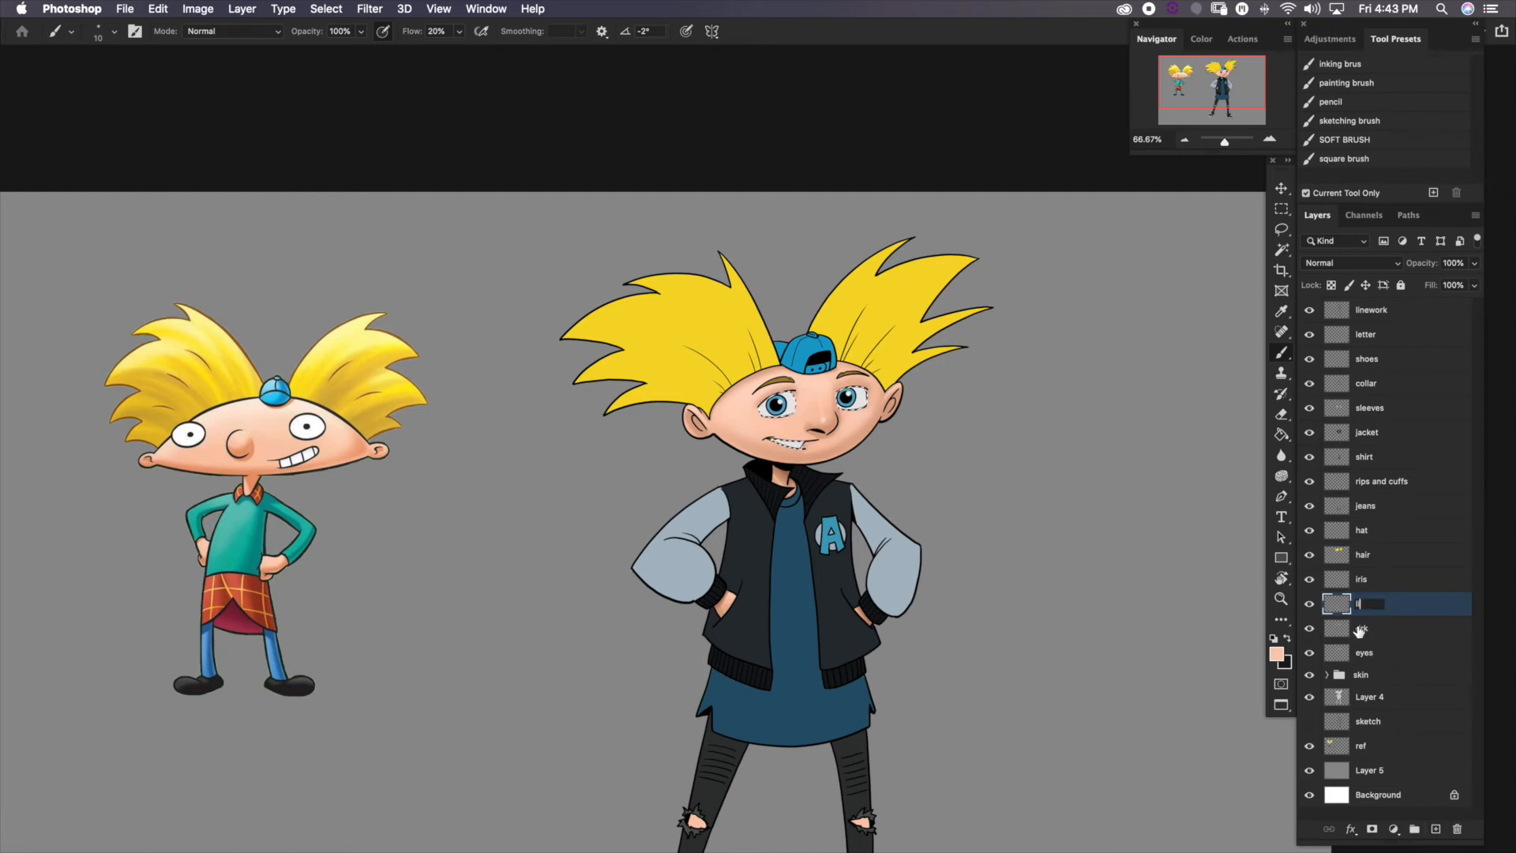
{"action": "type", "text": "ights"}
{"action": "key", "text": "Return"}
Group the lights, drk and eyes layers and name the group "eyes"
{"action": "left_click", "coordinate": [1388, 654], "text": "shift"}
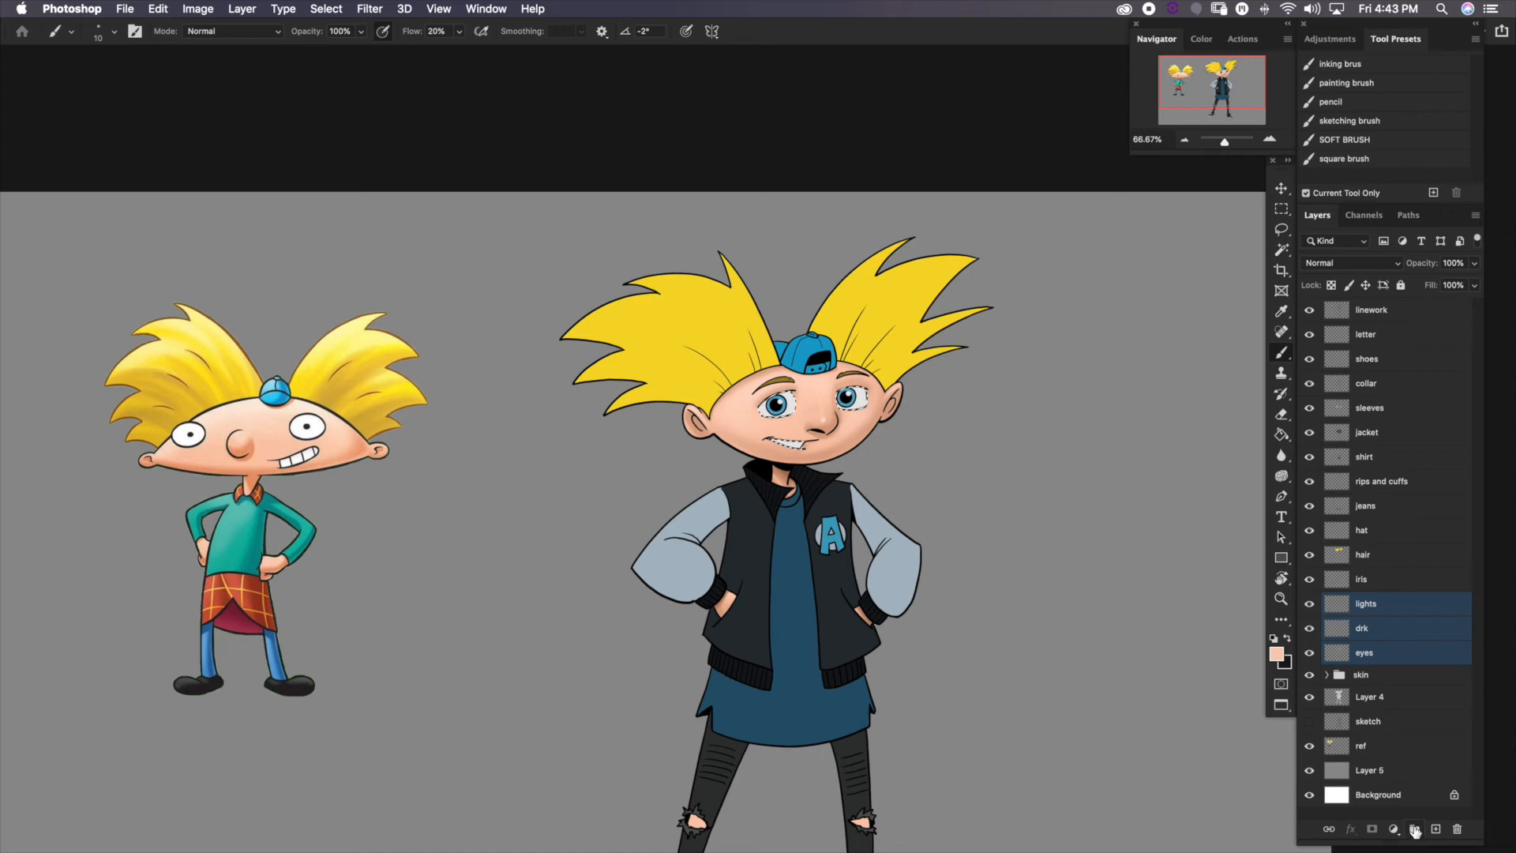
{"action": "left_click", "coordinate": [1414, 831]}
{"action": "double_click", "coordinate": [1368, 601]}
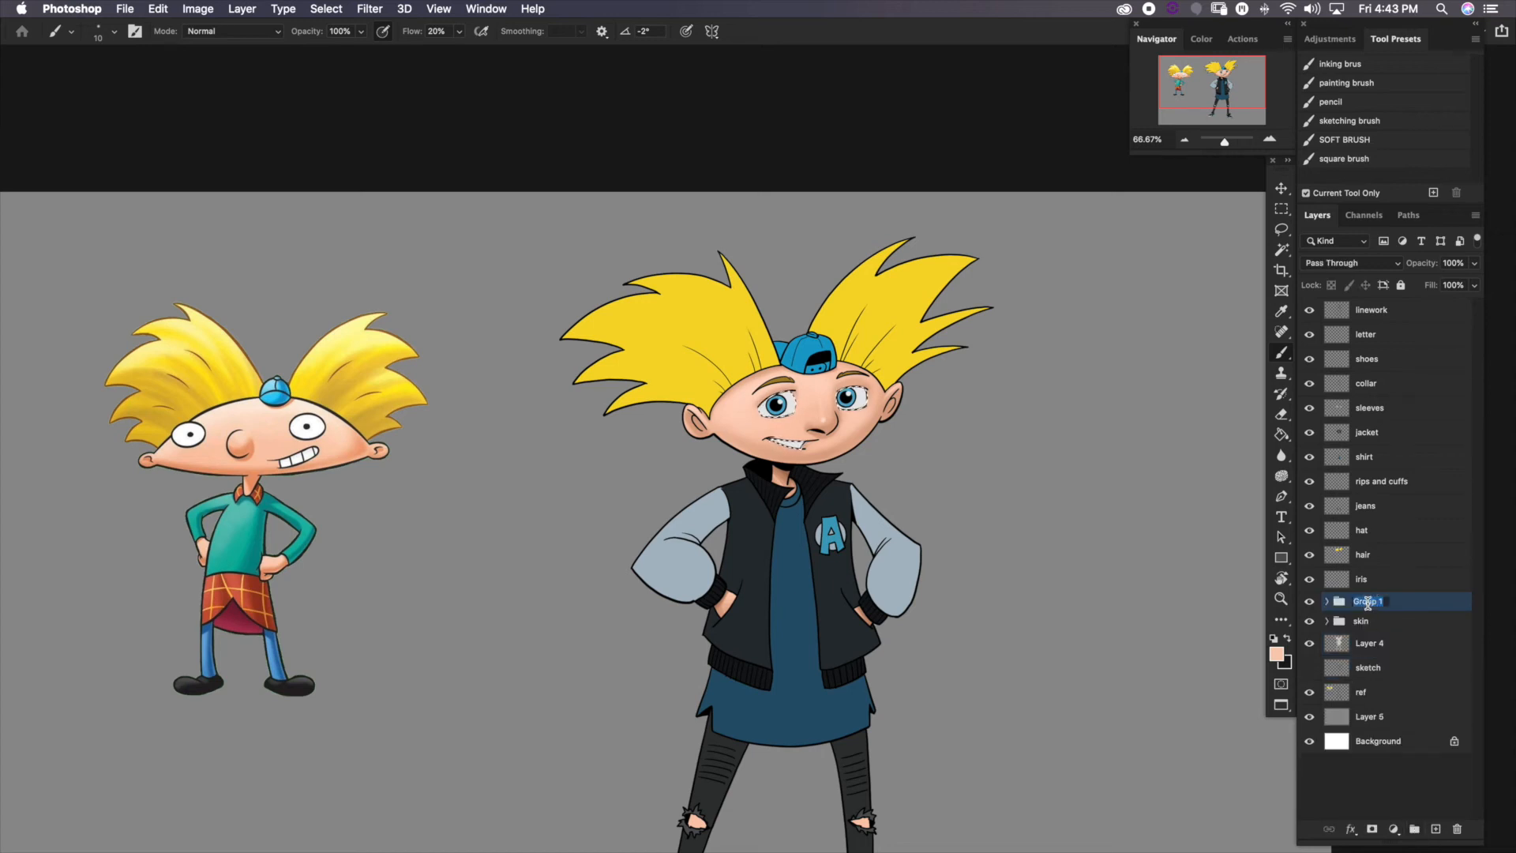
{"action": "type", "text": "eyes"}
{"action": "key", "text": "Return"}
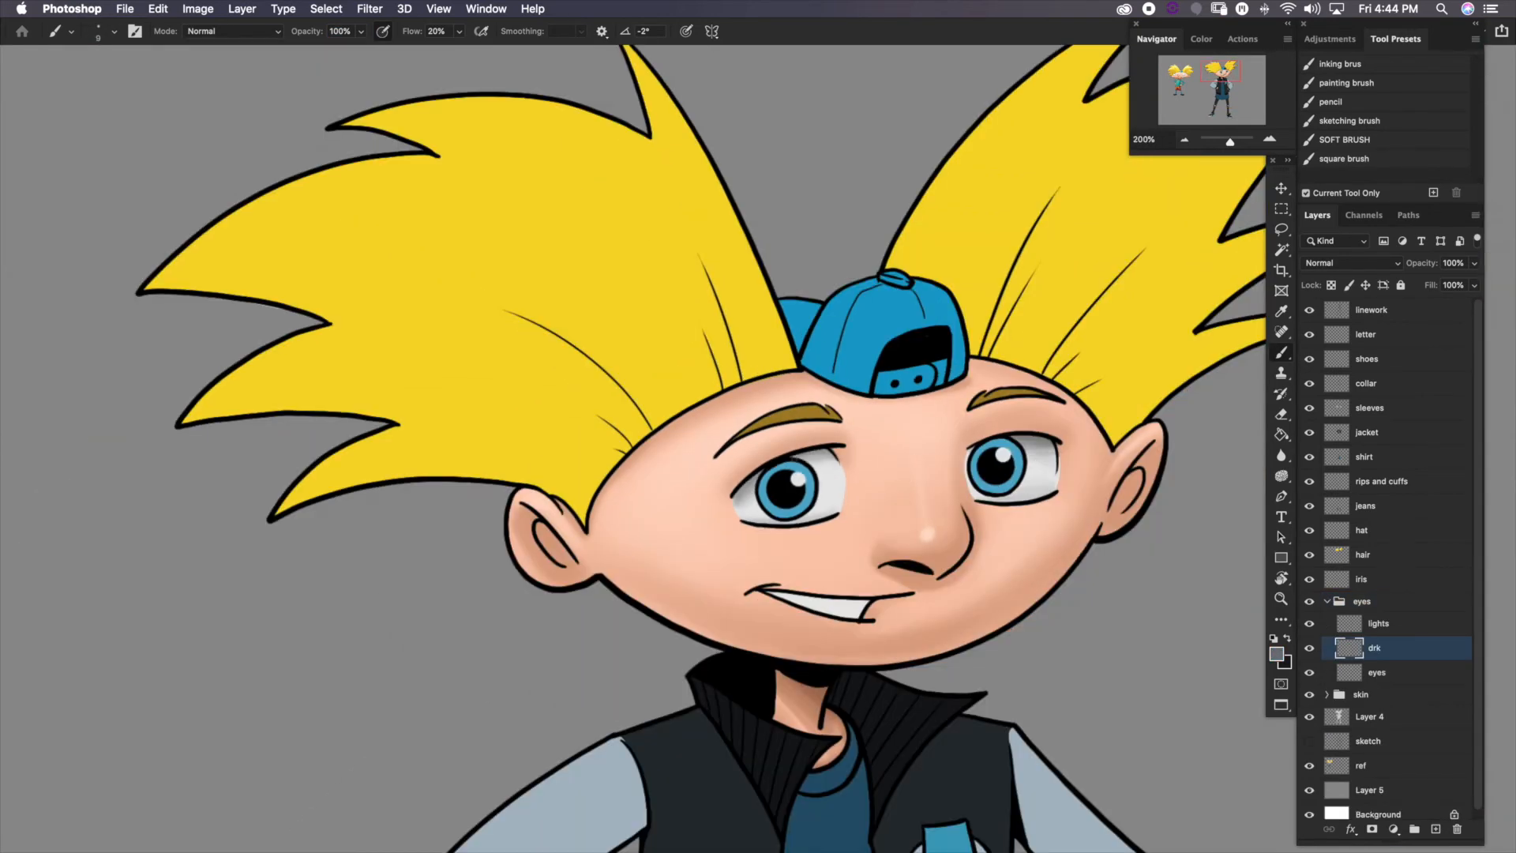
{"action": "key", "text": "e"}
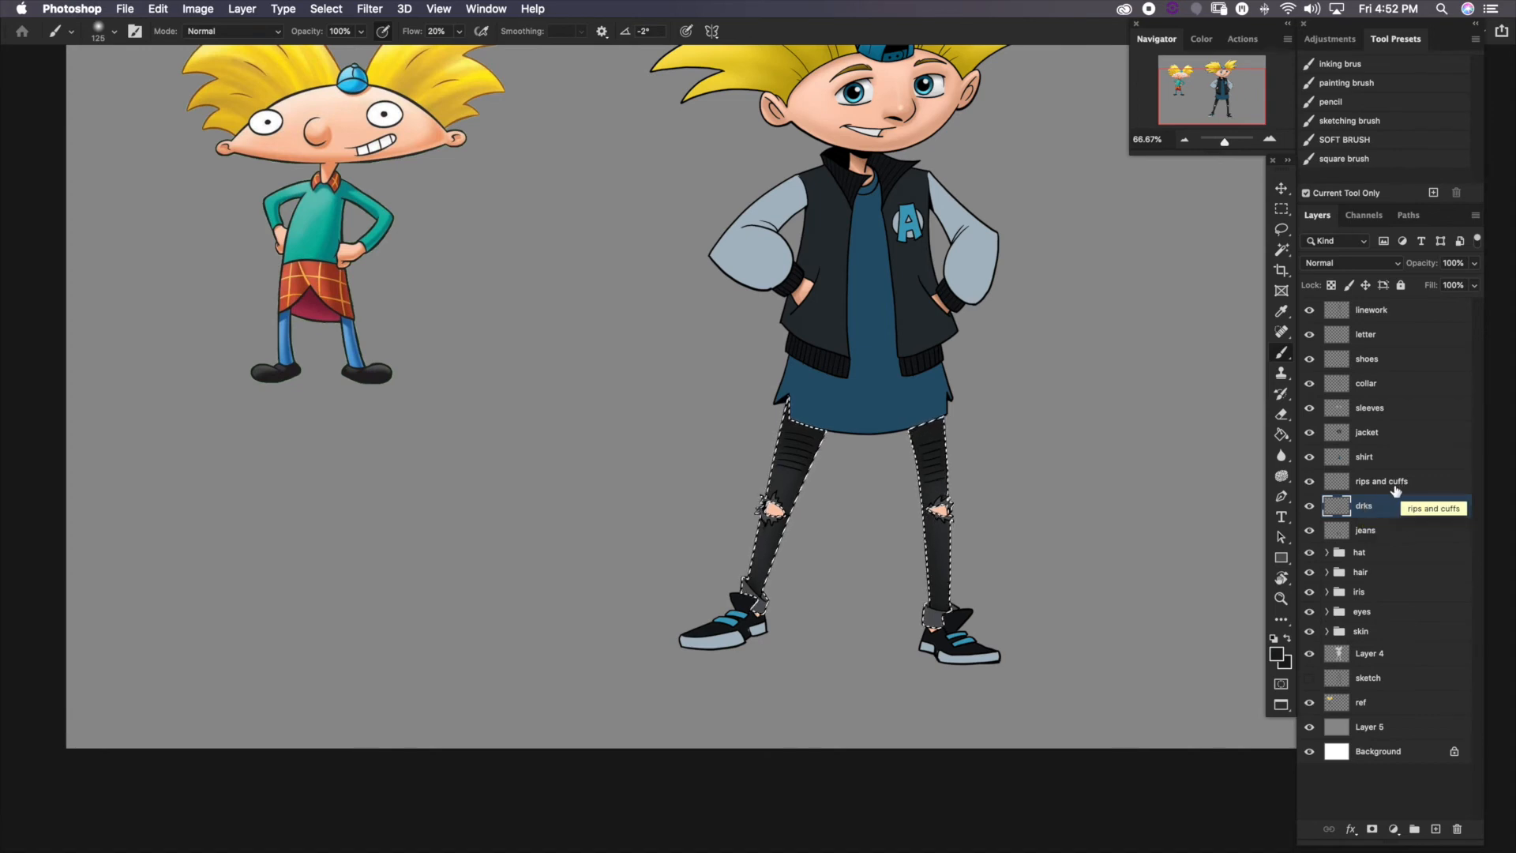
Create a new layer directly above the rips and cuffs layer and name it "drk"
{"action": "left_click", "coordinate": [1391, 489]}
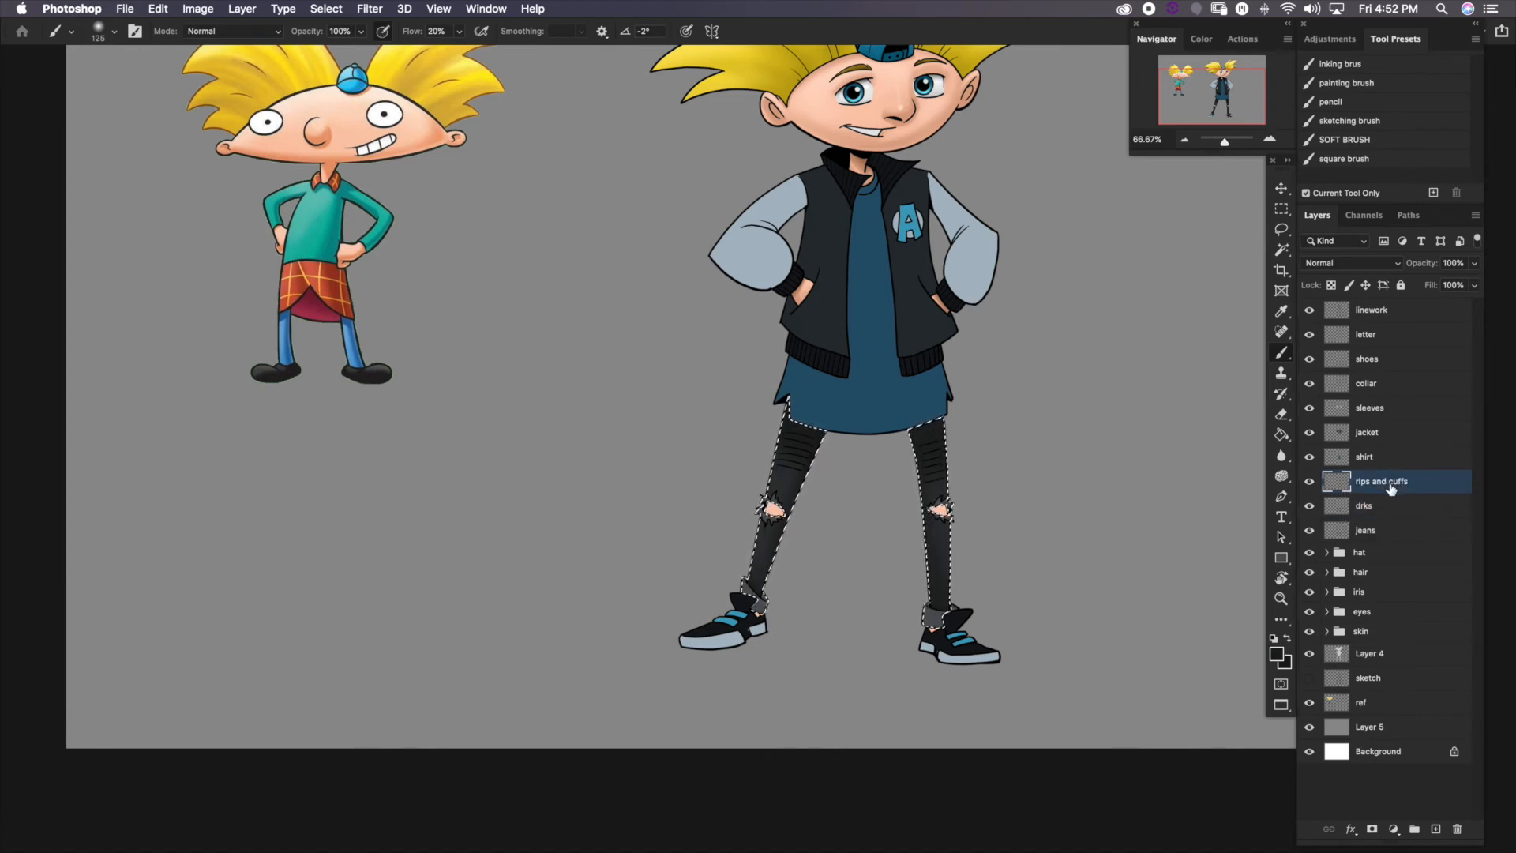
{"action": "left_click", "coordinate": [1435, 828]}
{"action": "double_click", "coordinate": [1370, 481]}
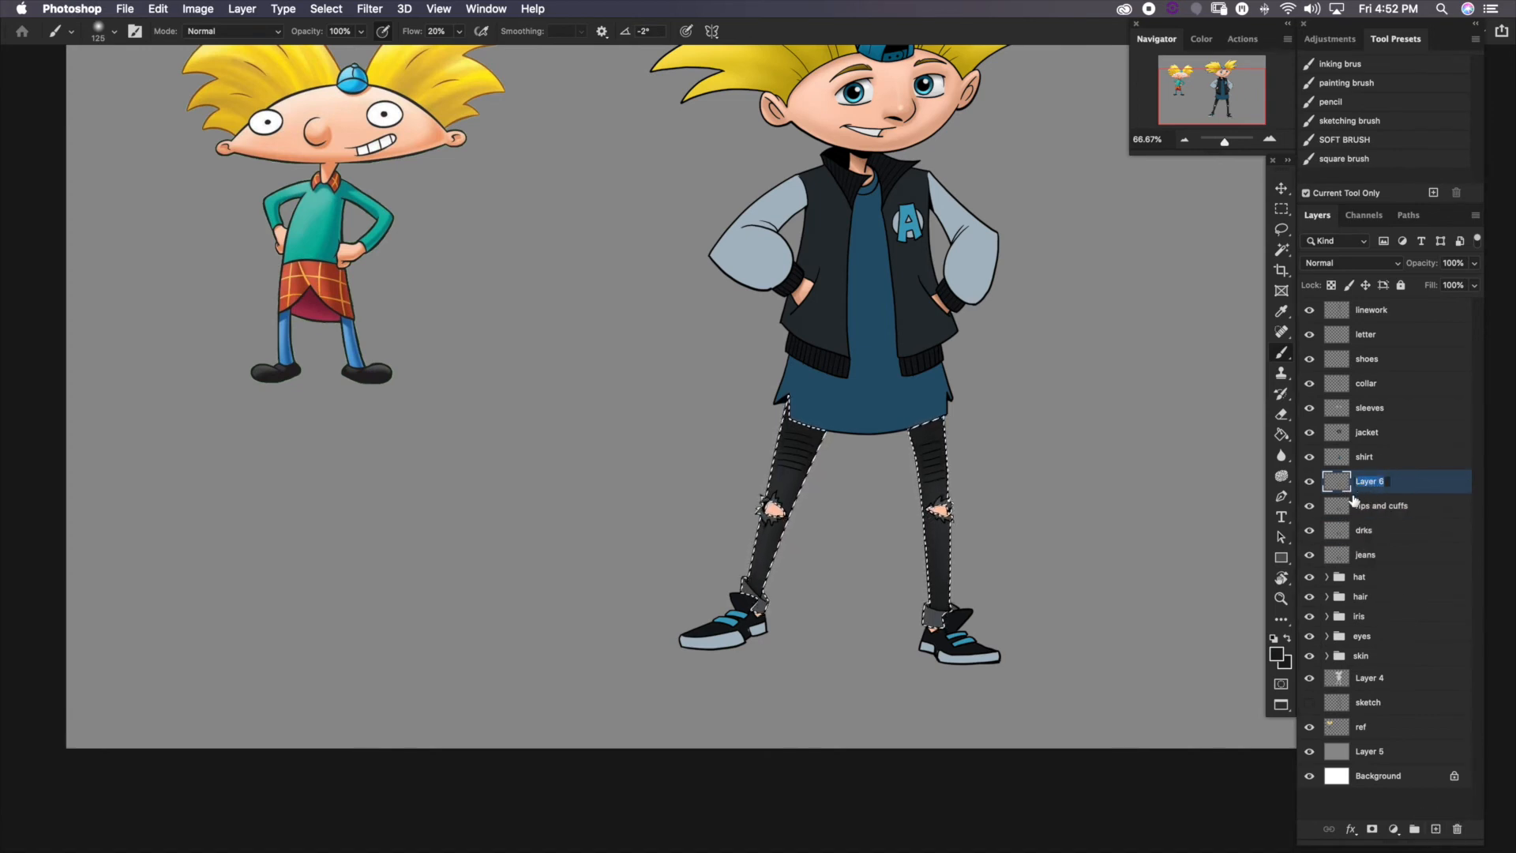
{"action": "type", "text": "drk"}
{"action": "key", "text": "Return"}
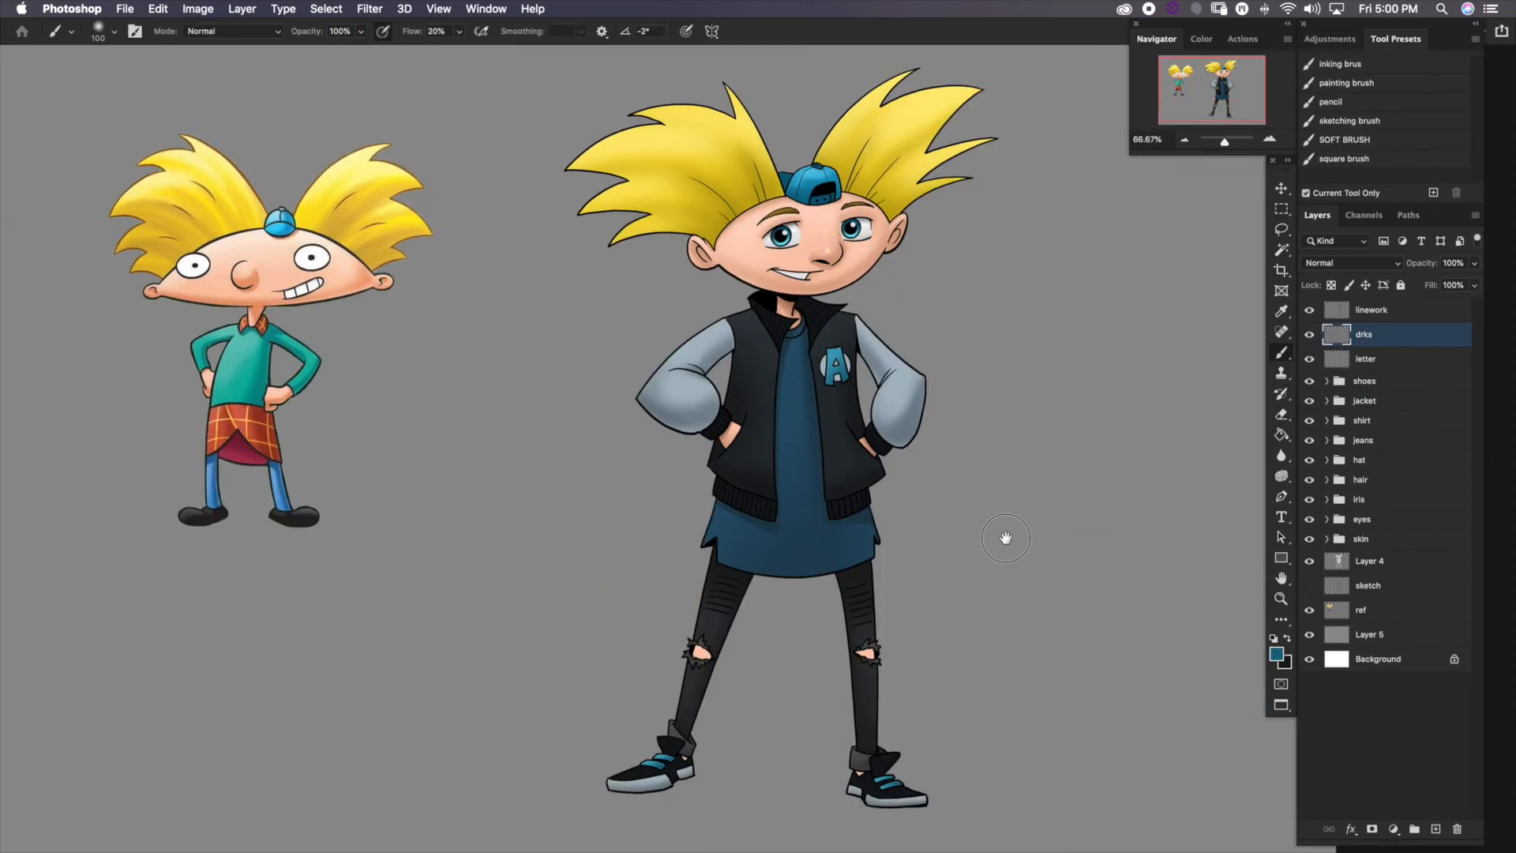
Create a new layer directly above the sketch layer and name it "shadow"
{"action": "left_click_drag", "start_coordinate": [1005, 538], "coordinate": [941, 528]}
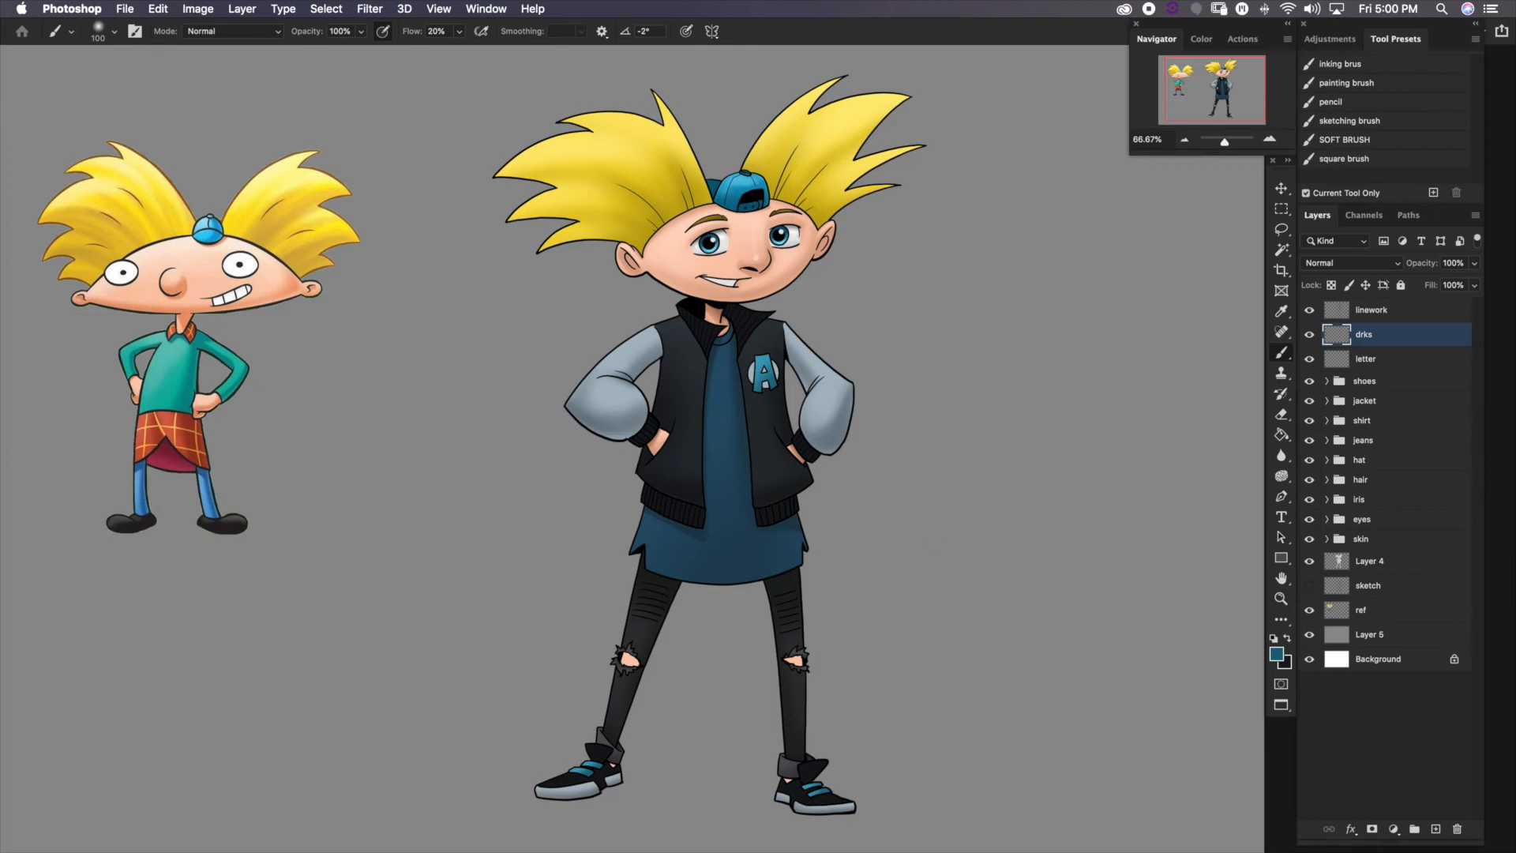
{"action": "left_click_drag", "start_coordinate": [1082, 685], "coordinate": [1089, 612]}
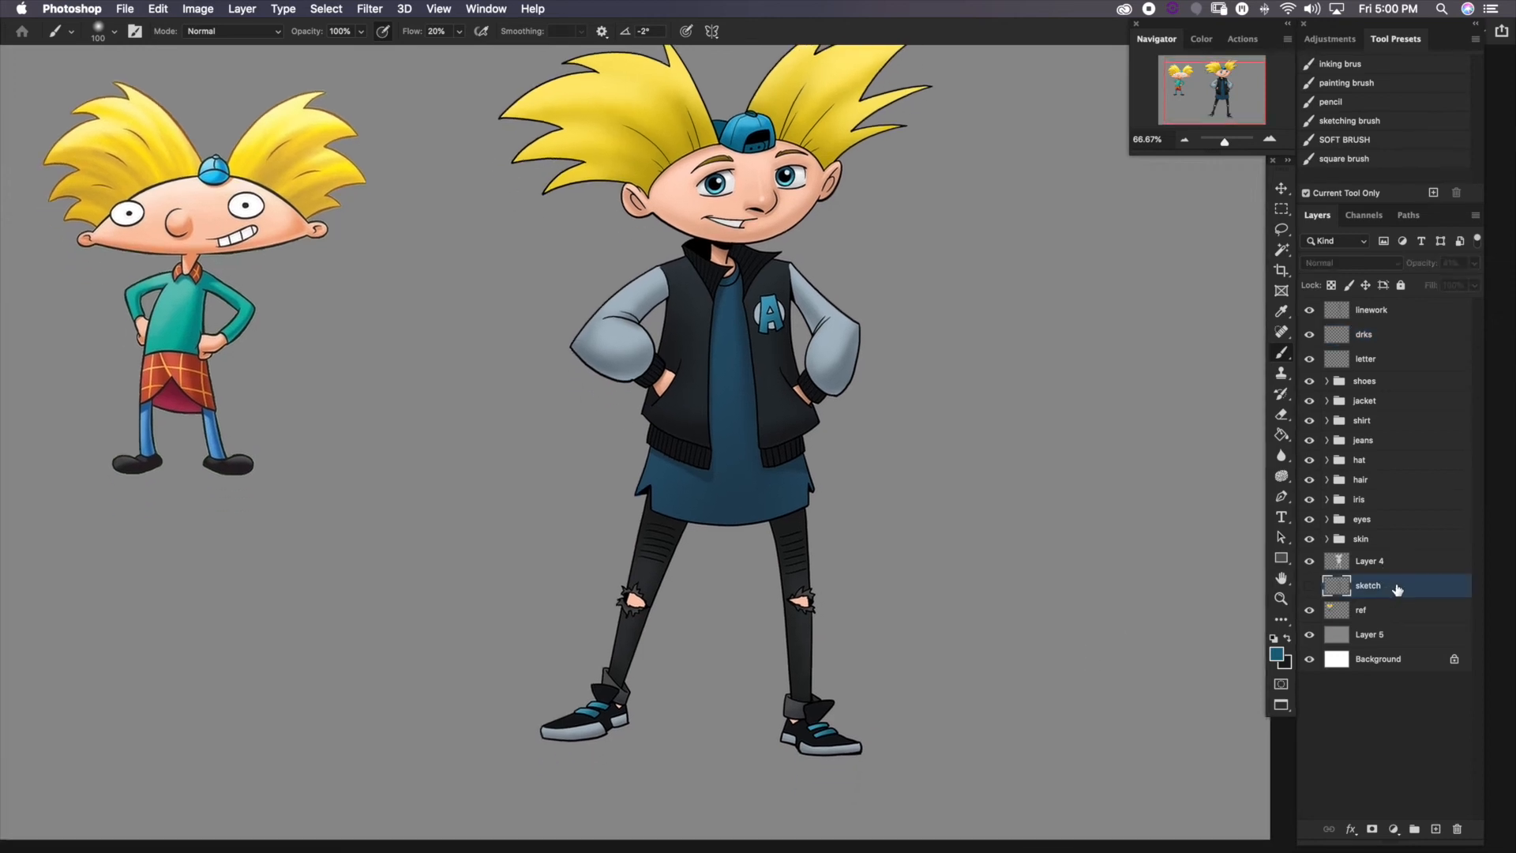
{"action": "left_click", "coordinate": [1390, 588]}
{"action": "left_click", "coordinate": [1436, 829]}
{"action": "double_click", "coordinate": [1368, 587]}
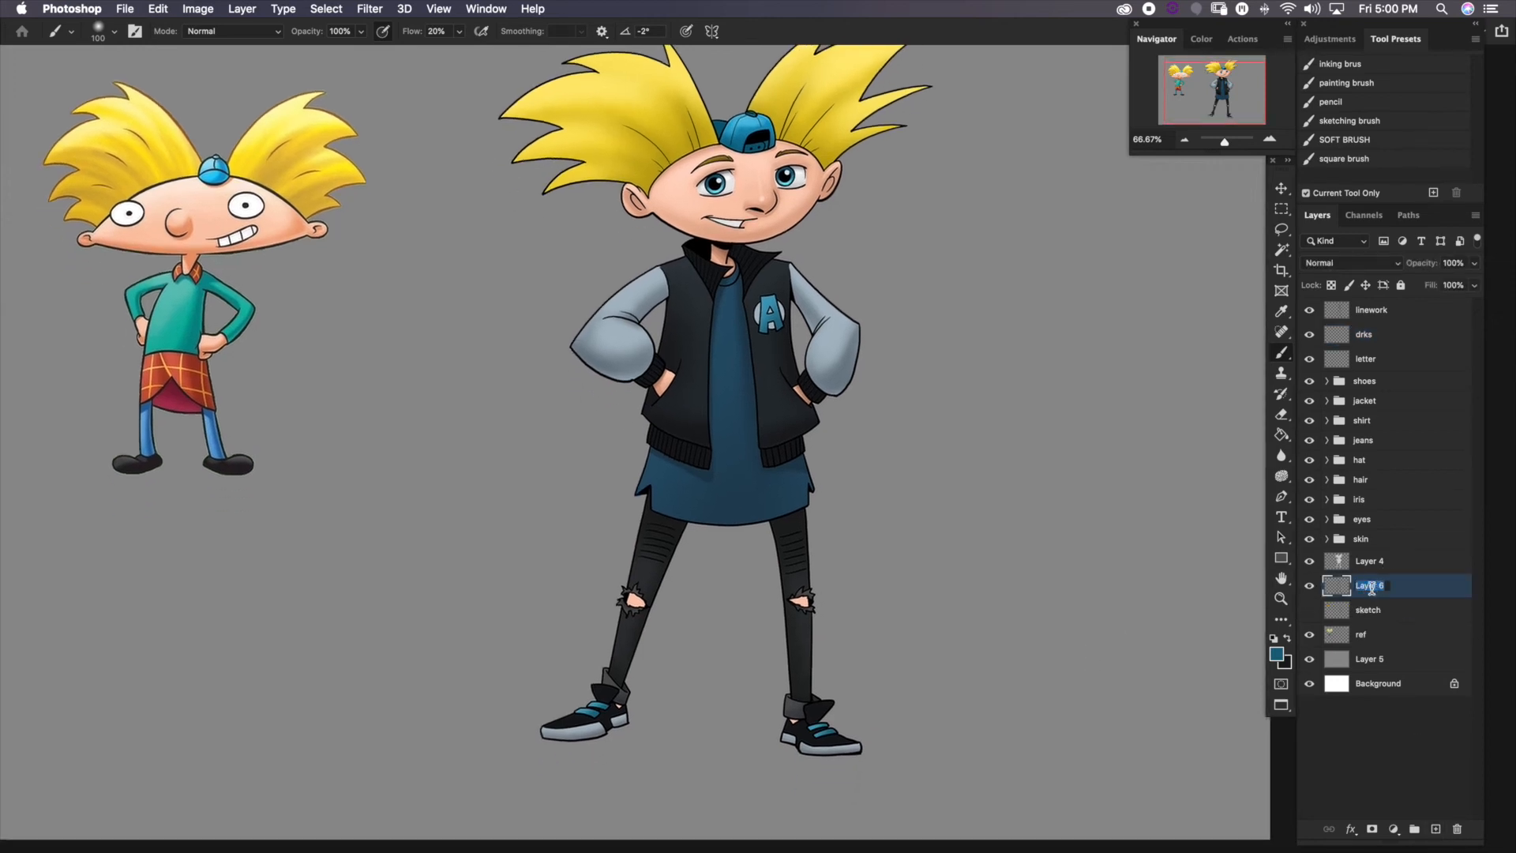
{"action": "type", "text": "shadow"}
{"action": "key", "text": "Return"}
Set the foreground colour to black, return to the brush and set the shadow layer's blend mode to Multiply
{"action": "left_click", "coordinate": [1276, 654]}
{"action": "left_click_drag", "start_coordinate": [715, 624], "coordinate": [754, 660]}
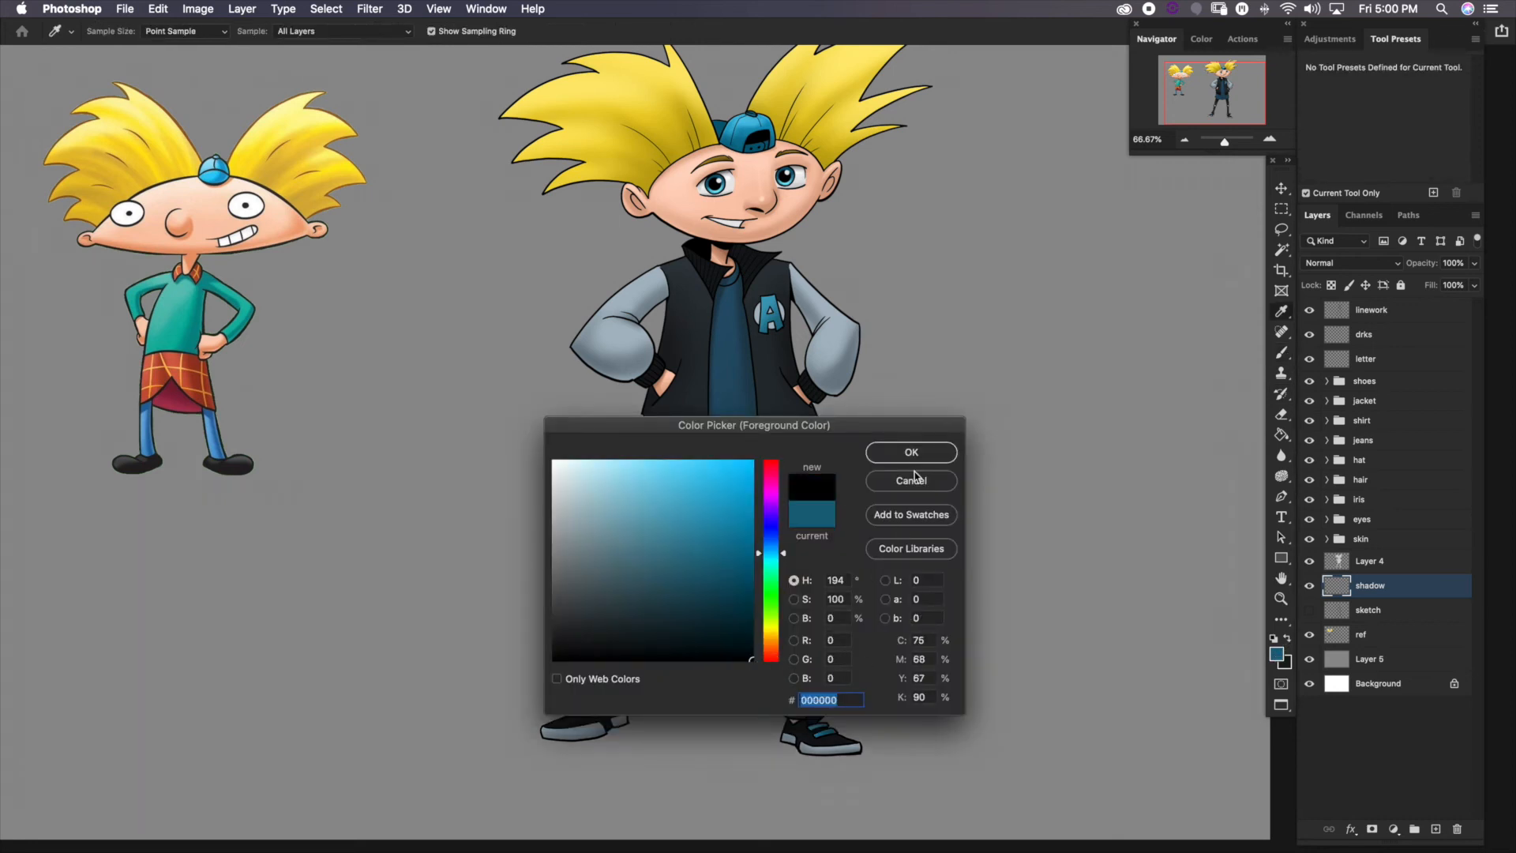
{"action": "left_click", "coordinate": [911, 452]}
{"action": "key", "text": "b"}
{"action": "left_click", "coordinate": [1326, 265]}
{"action": "left_click", "coordinate": [1340, 314]}
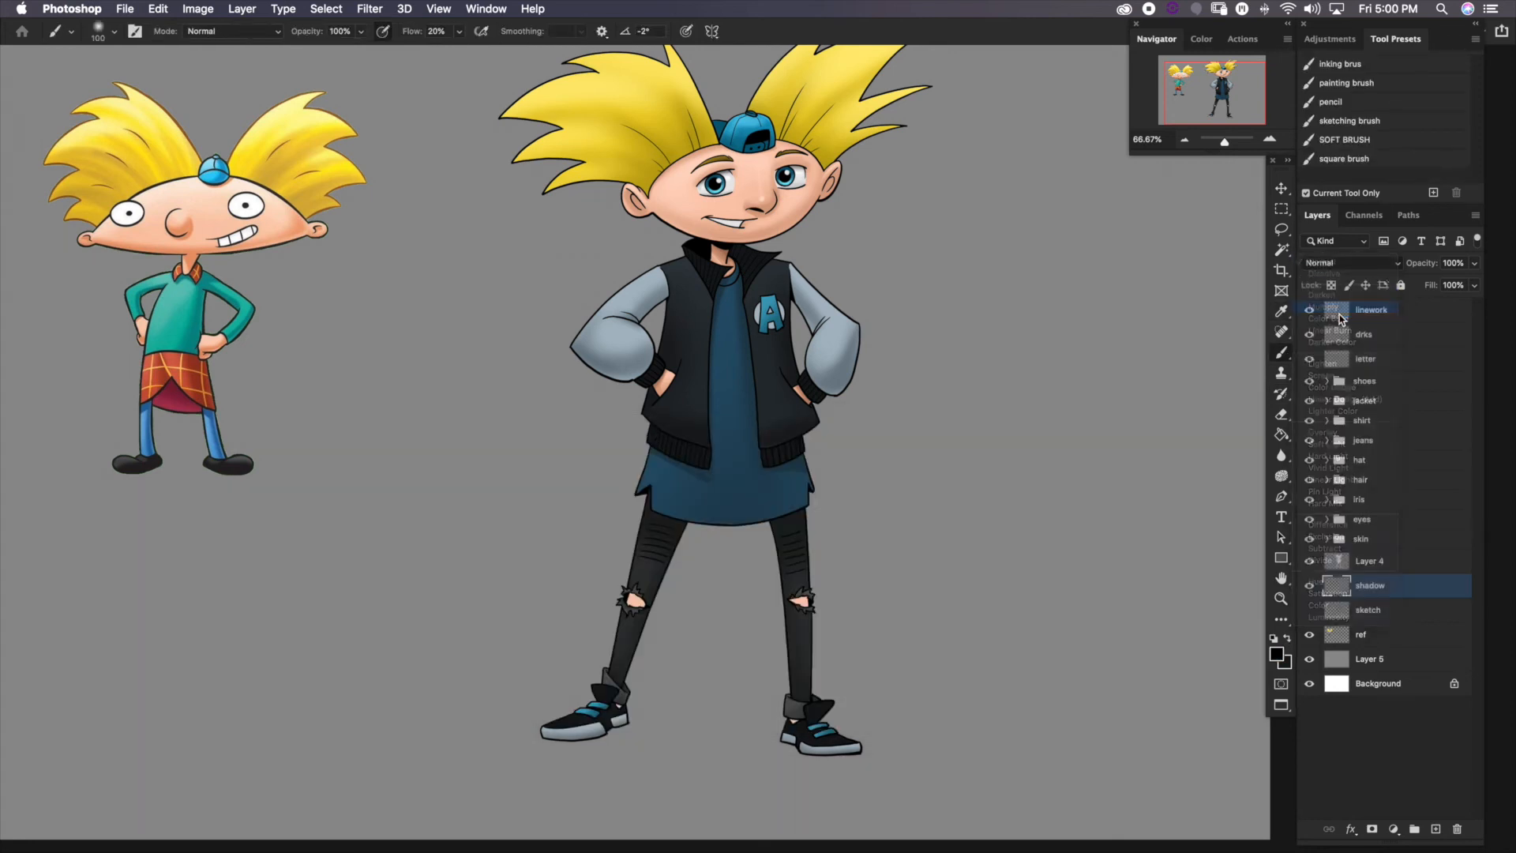
Paint a soft black ground shadow on the shadow layer, spanning the gap between the character's two shoes
{"action": "scroll", "coordinate": [784, 632], "scroll_direction": "left", "scroll_amount": 5}
{"action": "scroll", "coordinate": [785, 632], "scroll_direction": "down", "scroll_amount": 3}
{"action": "key", "text": "bracketleft"}
{"action": "key", "text": "bracketleft"}
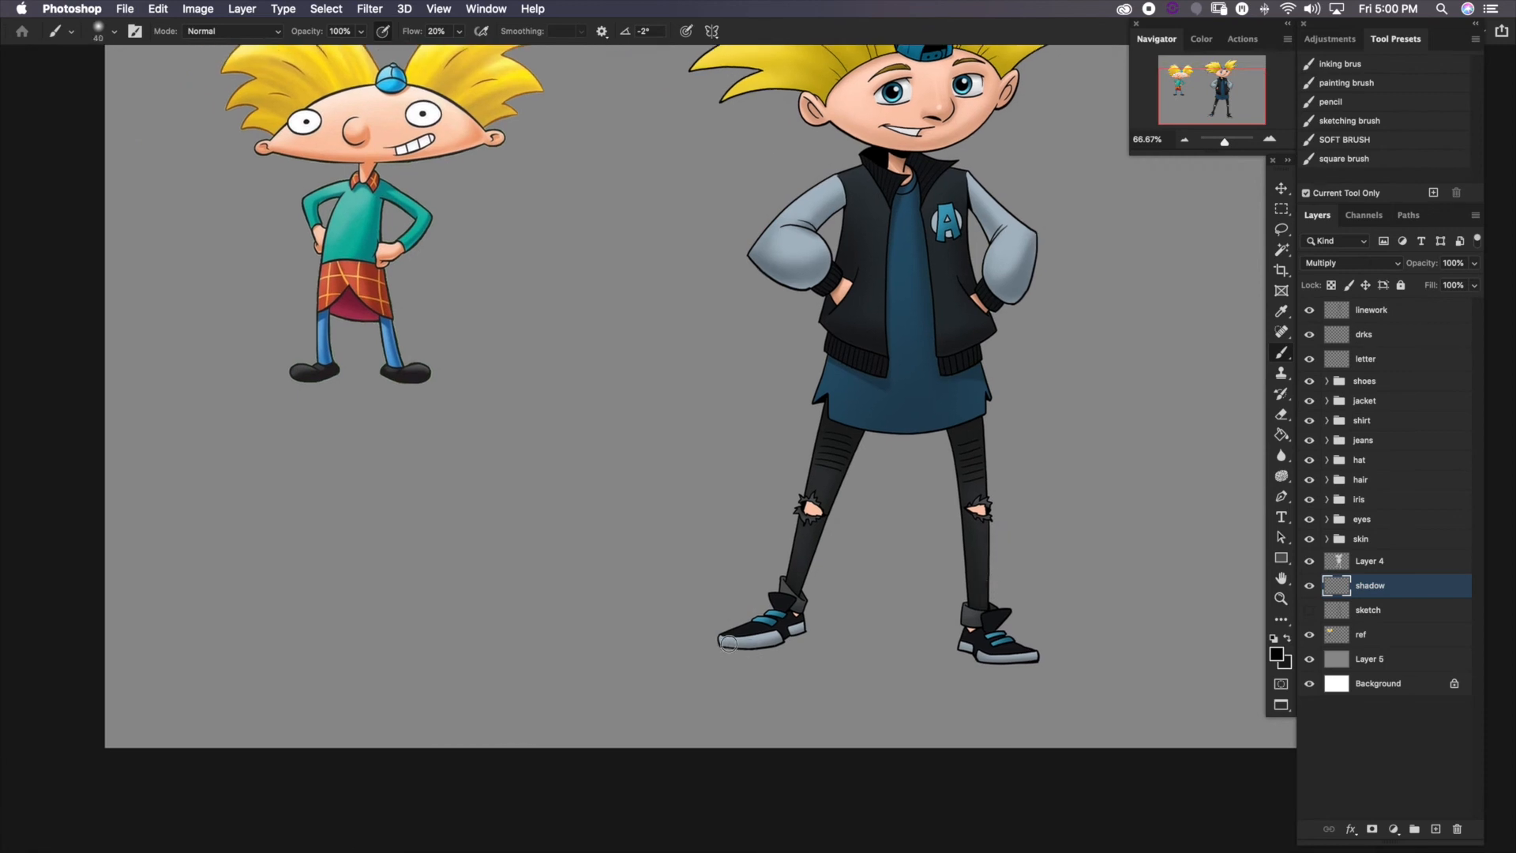
{"action": "mouse_move", "coordinate": [728, 644]}
{"action": "left_mouse_down"}
{"action": "mouse_move", "coordinate": [802, 634]}
{"action": "mouse_move", "coordinate": [722, 648]}
{"action": "mouse_move", "coordinate": [922, 643]}
{"action": "mouse_move", "coordinate": [881, 639]}
{"action": "mouse_move", "coordinate": [780, 644]}
{"action": "mouse_move", "coordinate": [894, 643]}
{"action": "mouse_move", "coordinate": [755, 634]}
{"action": "mouse_move", "coordinate": [1019, 661]}
{"action": "mouse_move", "coordinate": [897, 643]}
{"action": "mouse_move", "coordinate": [996, 644]}
{"action": "mouse_move", "coordinate": [891, 647]}
{"action": "mouse_move", "coordinate": [979, 652]}
{"action": "left_mouse_up"}
{"action": "key", "text": "bracketright"}
{"action": "key", "text": "bracketright"}
{"action": "key", "text": "bracketright"}
{"action": "key", "text": "bracketright"}
{"action": "key", "text": "bracketright"}
{"action": "key", "text": "bracketright"}
{"action": "key", "text": "bracketright"}
{"action": "key", "text": "bracketright"}
{"action": "key", "text": "bracketleft"}
{"action": "key", "text": "bracketleft"}
{"action": "key", "text": "bracketleft"}
{"action": "key", "text": "bracketleft"}
{"action": "key", "text": "bracketleft"}
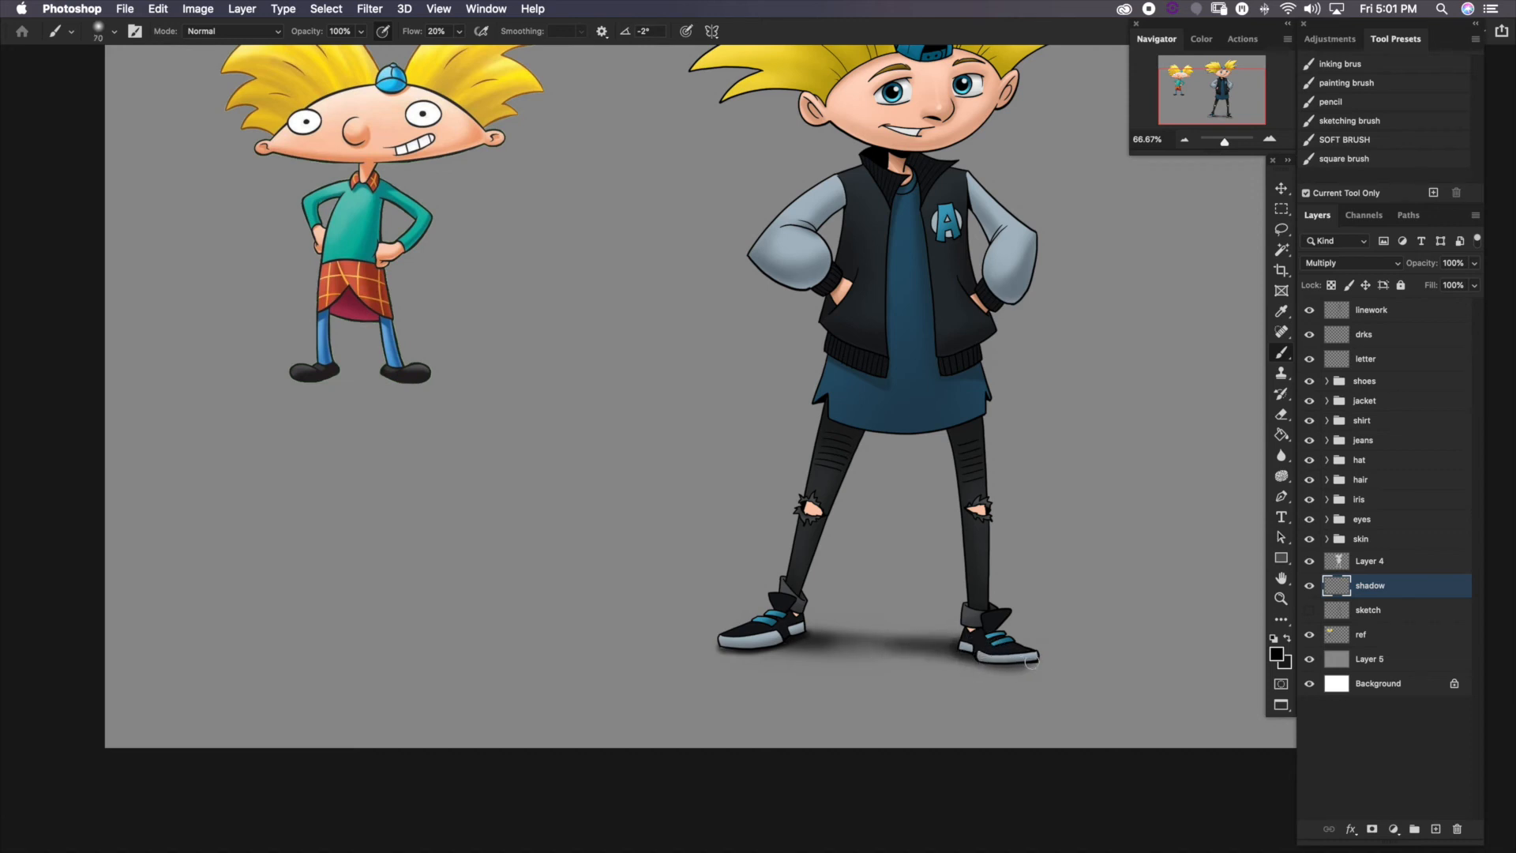
Extend the soft ground shadow beneath the sole and toe of the shoe on the figure's right-hand side as viewed
{"action": "key", "text": "bracketleft"}
{"action": "key", "text": "bracketright"}
{"action": "key", "text": "bracketright"}
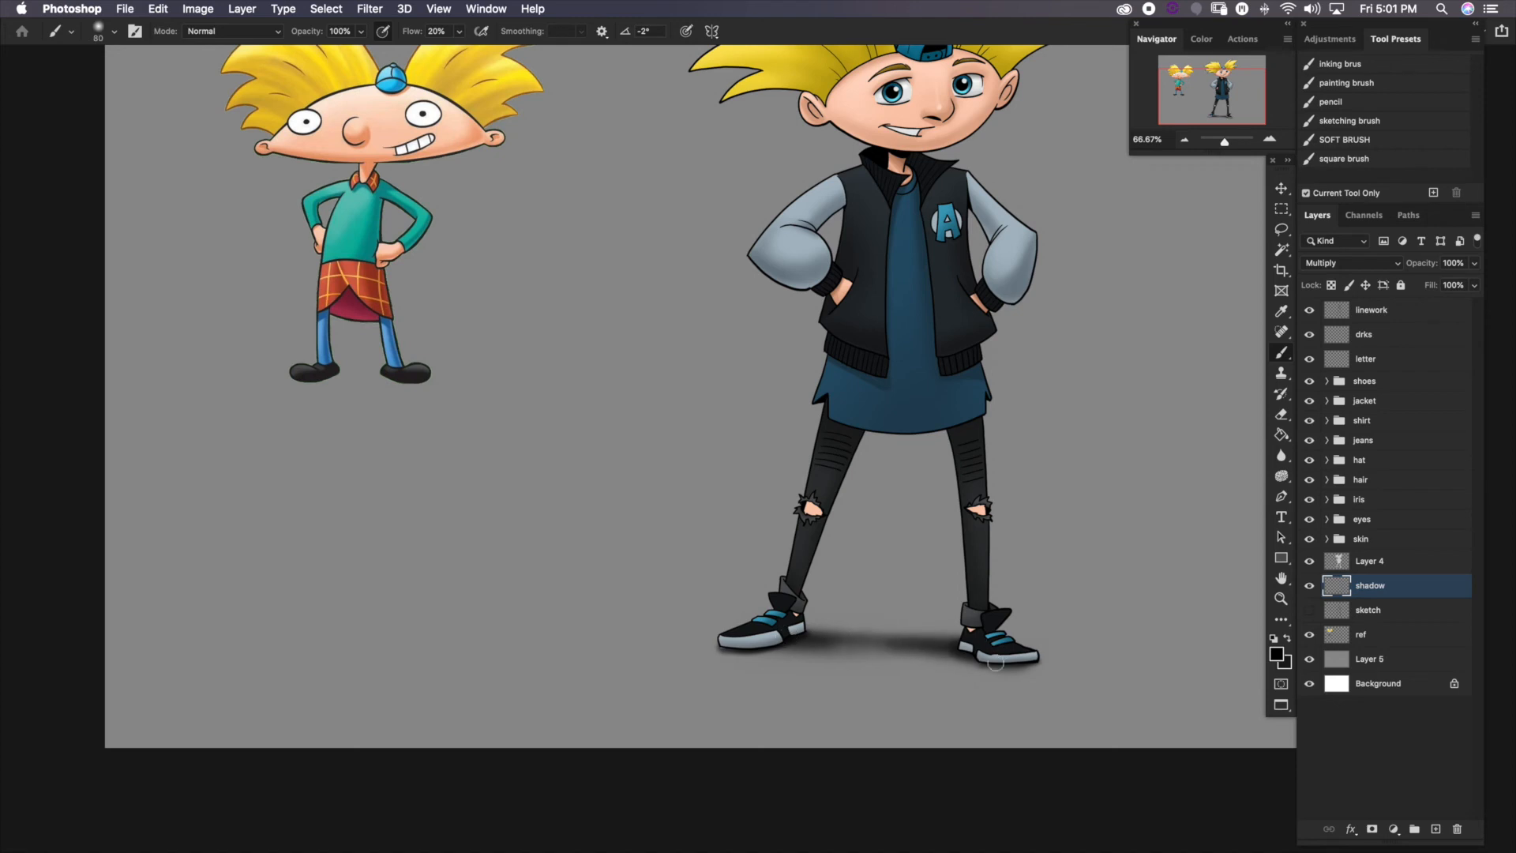
{"action": "mouse_move", "coordinate": [996, 663]}
{"action": "left_mouse_down"}
{"action": "mouse_move", "coordinate": [977, 657]}
{"action": "mouse_move", "coordinate": [1056, 661]}
{"action": "left_mouse_up"}
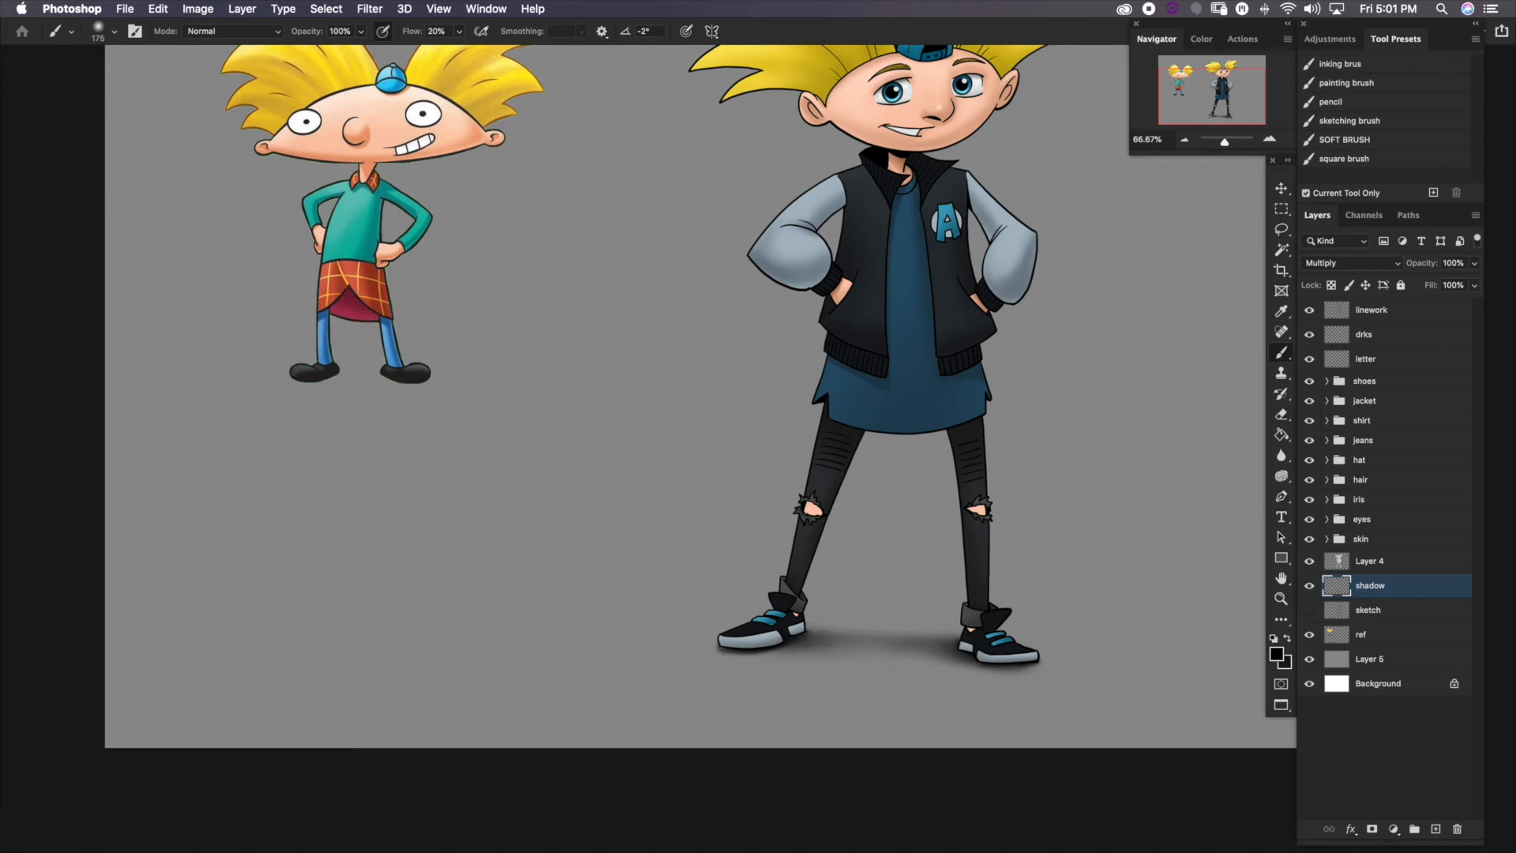
Lock the transparent pixels of the linework layer
{"action": "left_click_drag", "start_coordinate": [1025, 416], "coordinate": [845, 577]}
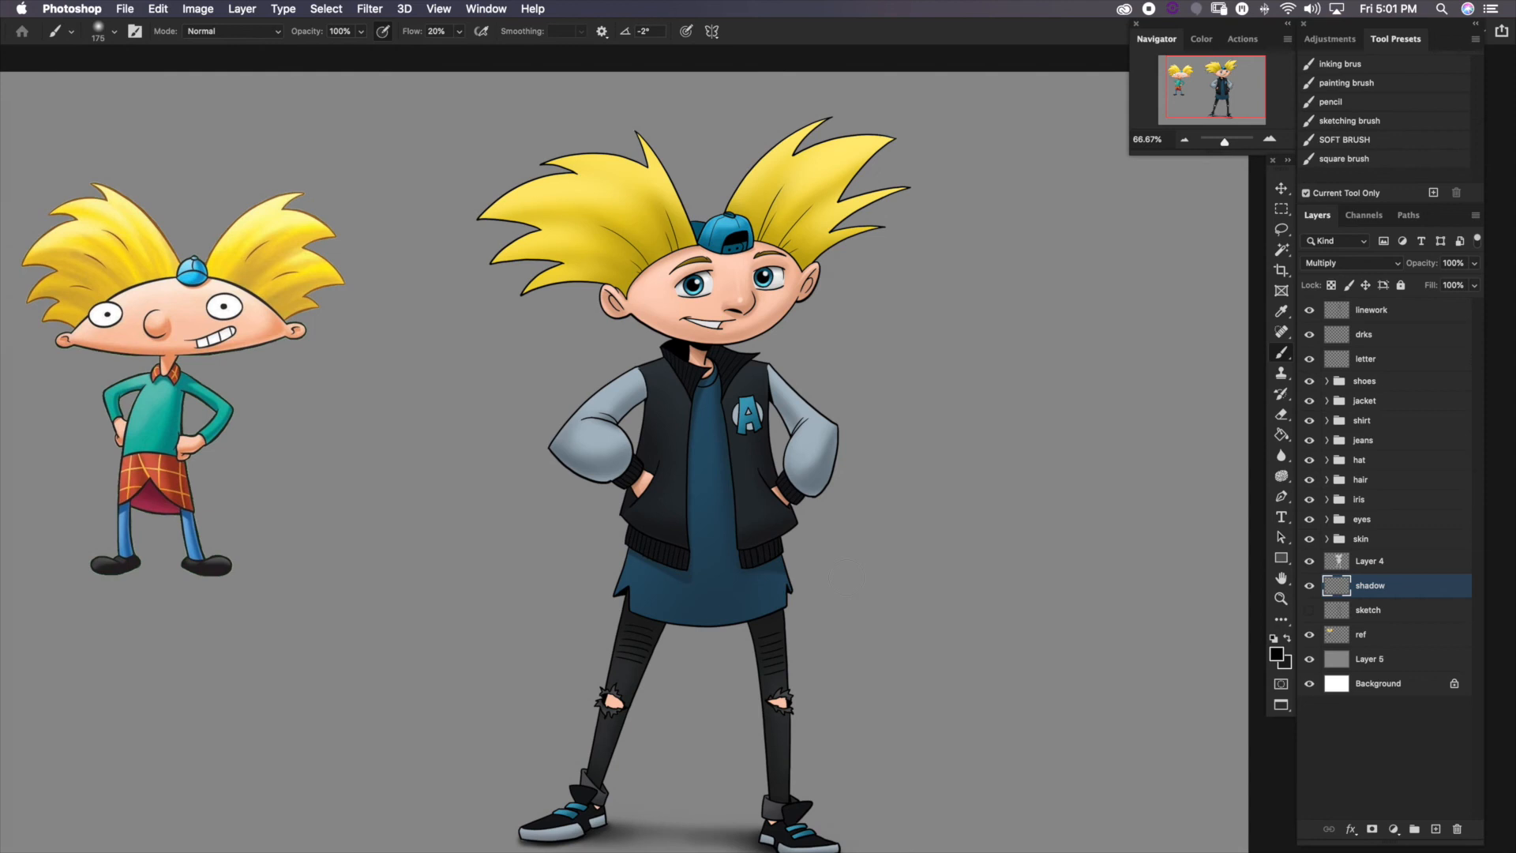
{"action": "left_click", "coordinate": [1382, 310]}
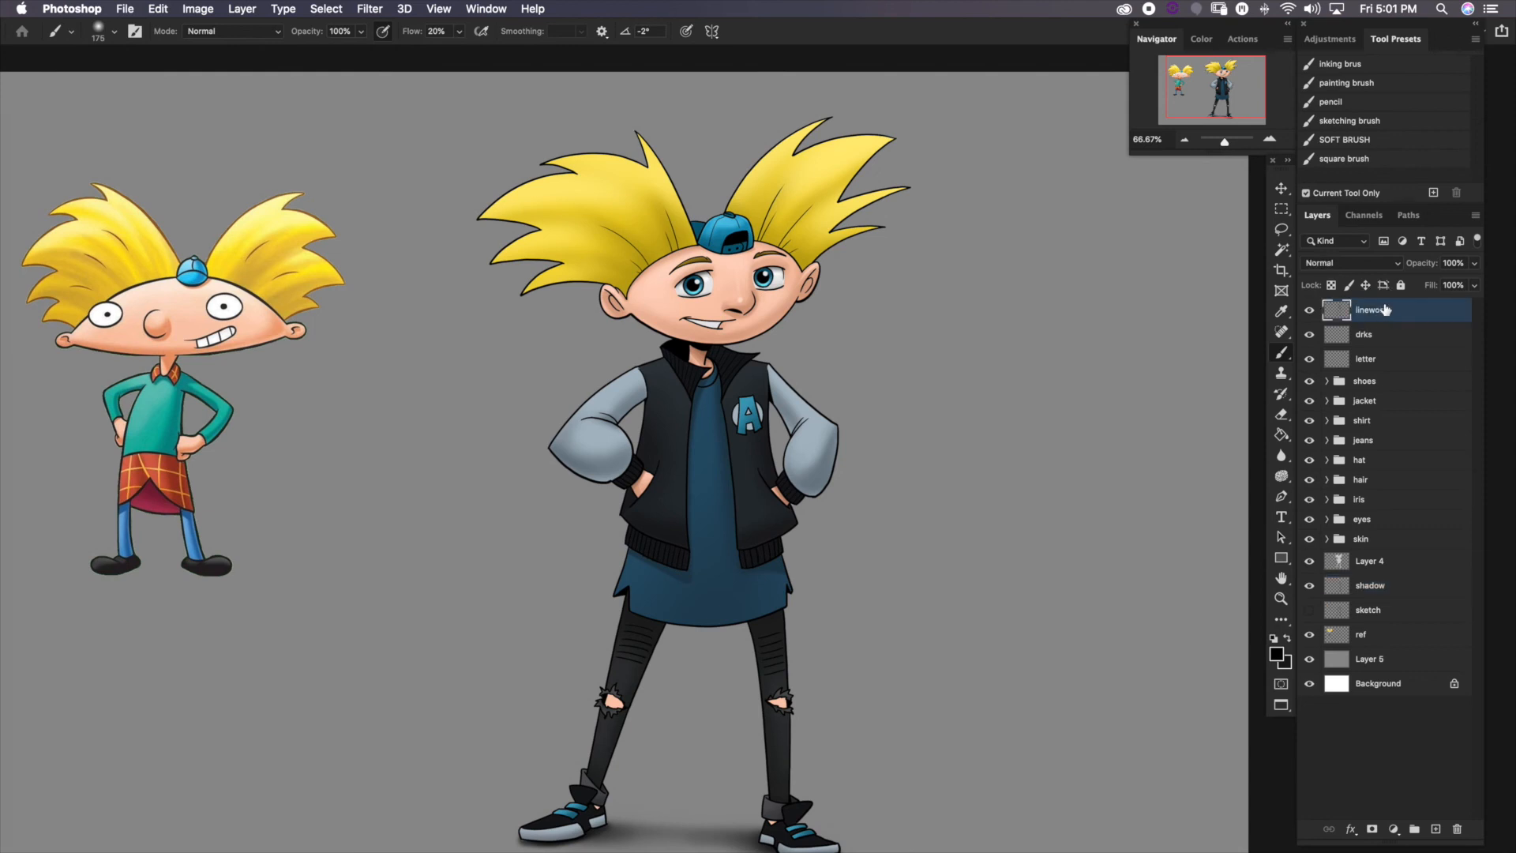
{"action": "left_click", "coordinate": [1332, 286]}
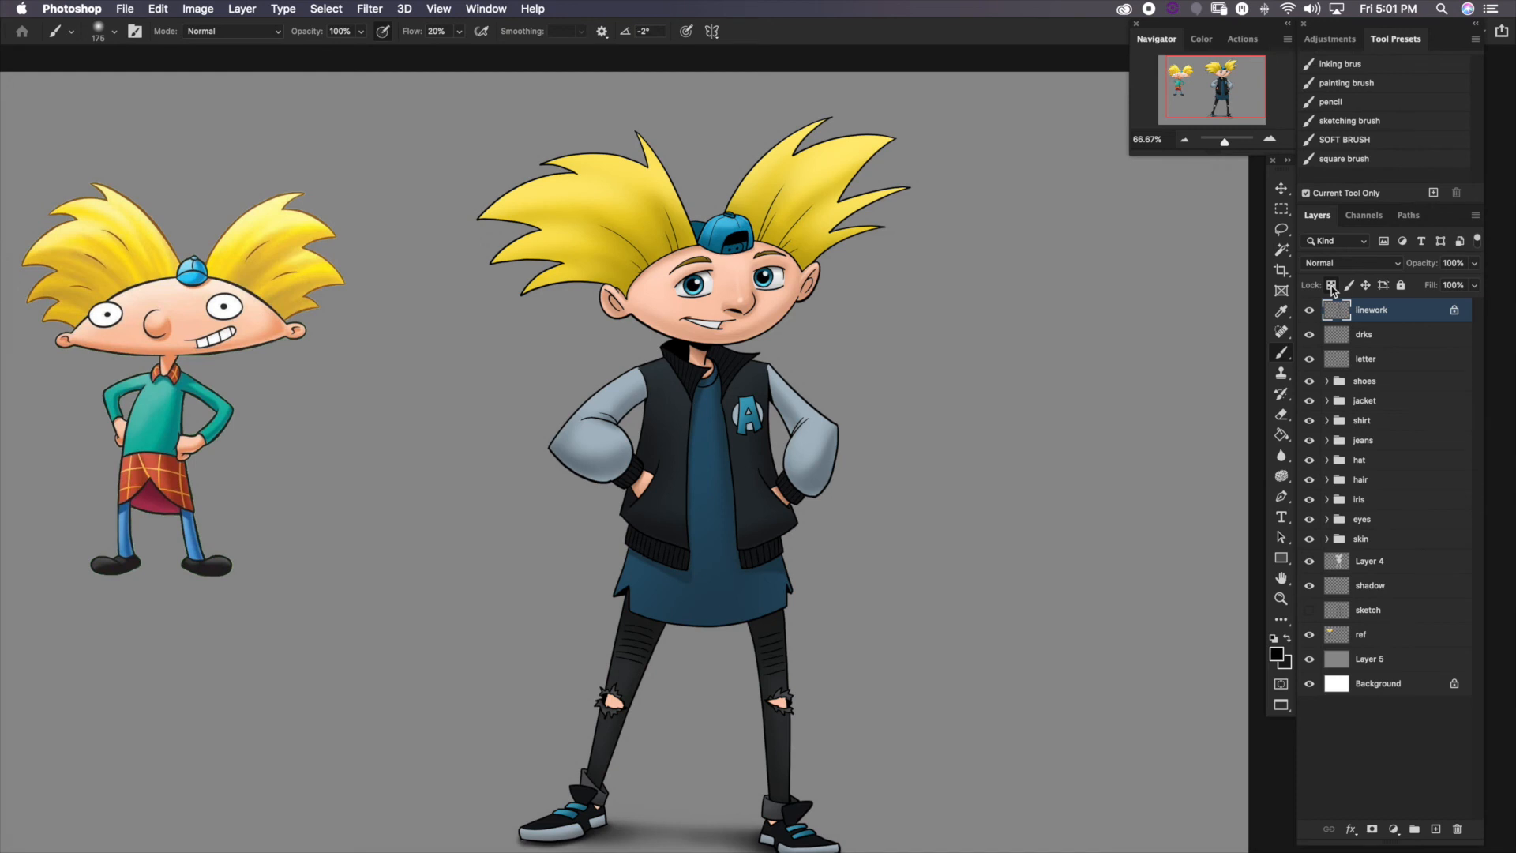
Choose the inking brush preset and set the foreground colour to dark brown 6e4800, starting from the sampled hair yellow
{"action": "left_click_drag", "start_coordinate": [744, 485], "coordinate": [772, 515]}
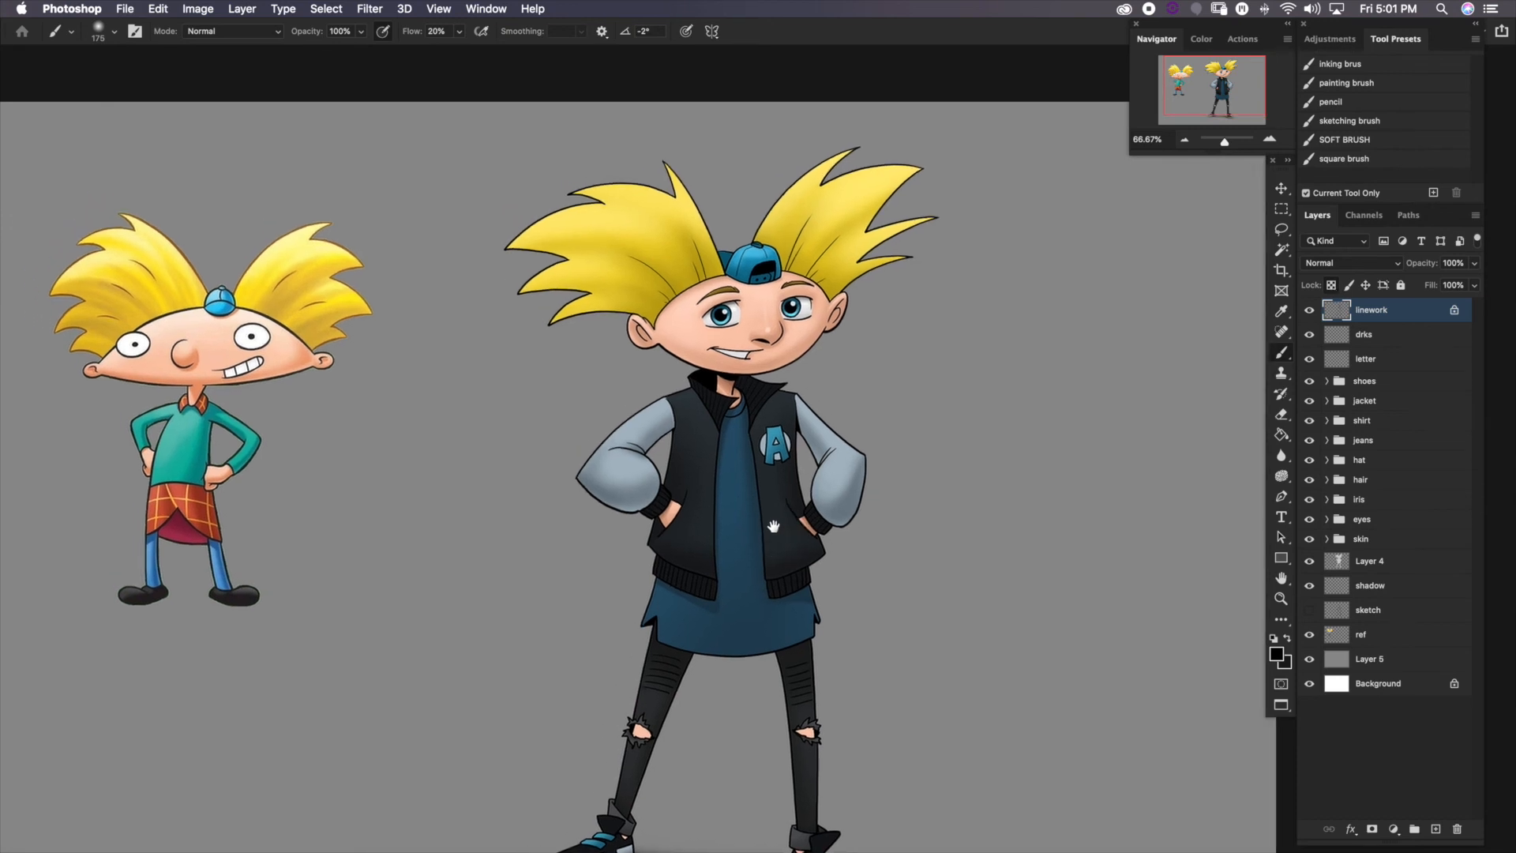
{"action": "left_click", "coordinate": [1340, 63]}
{"action": "left_click", "coordinate": [1276, 654]}
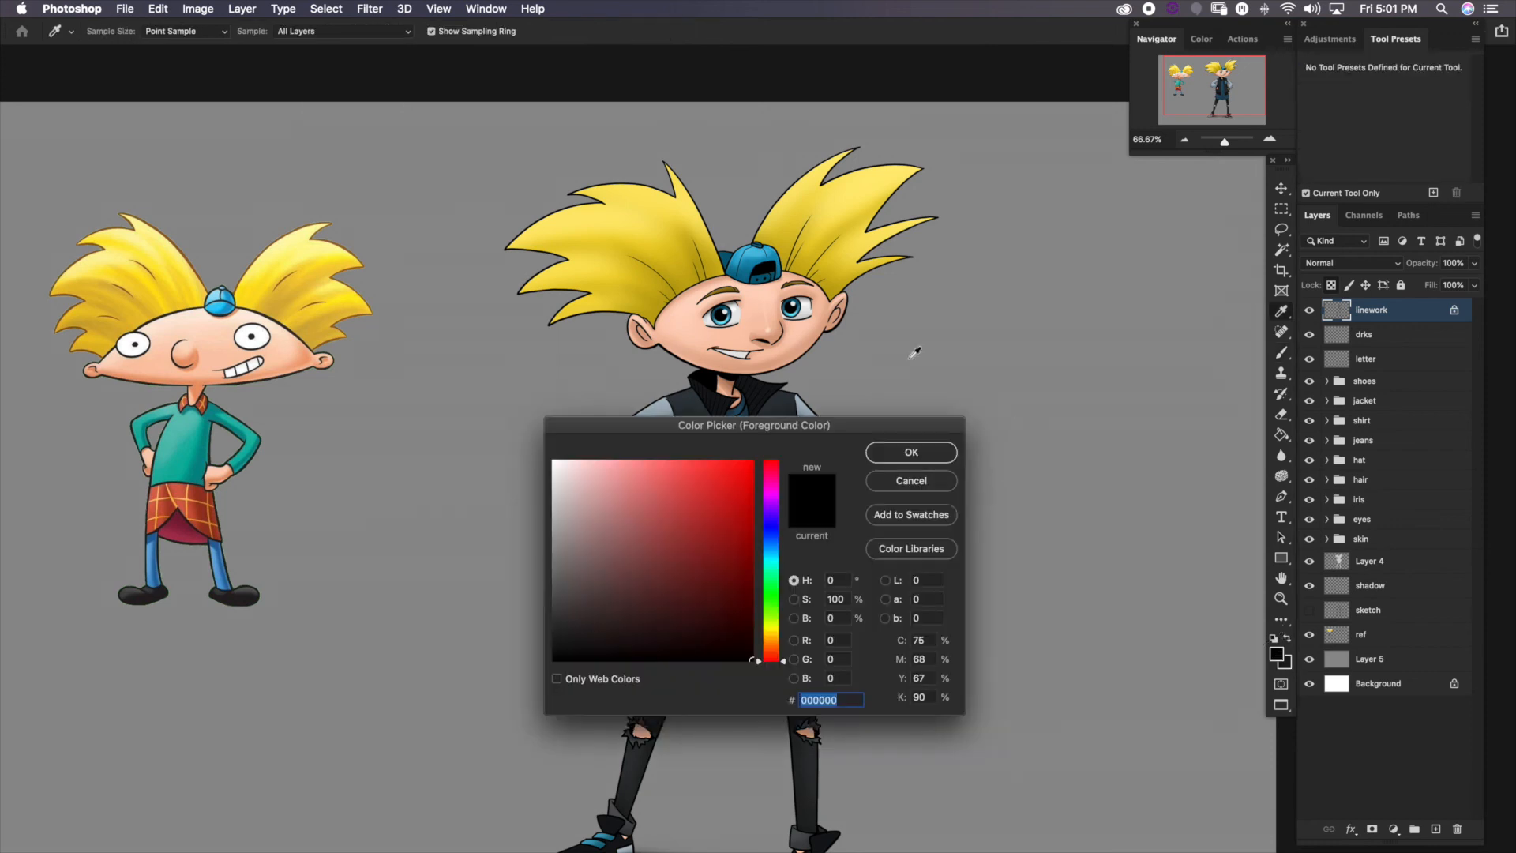
{"action": "left_click", "coordinate": [854, 244]}
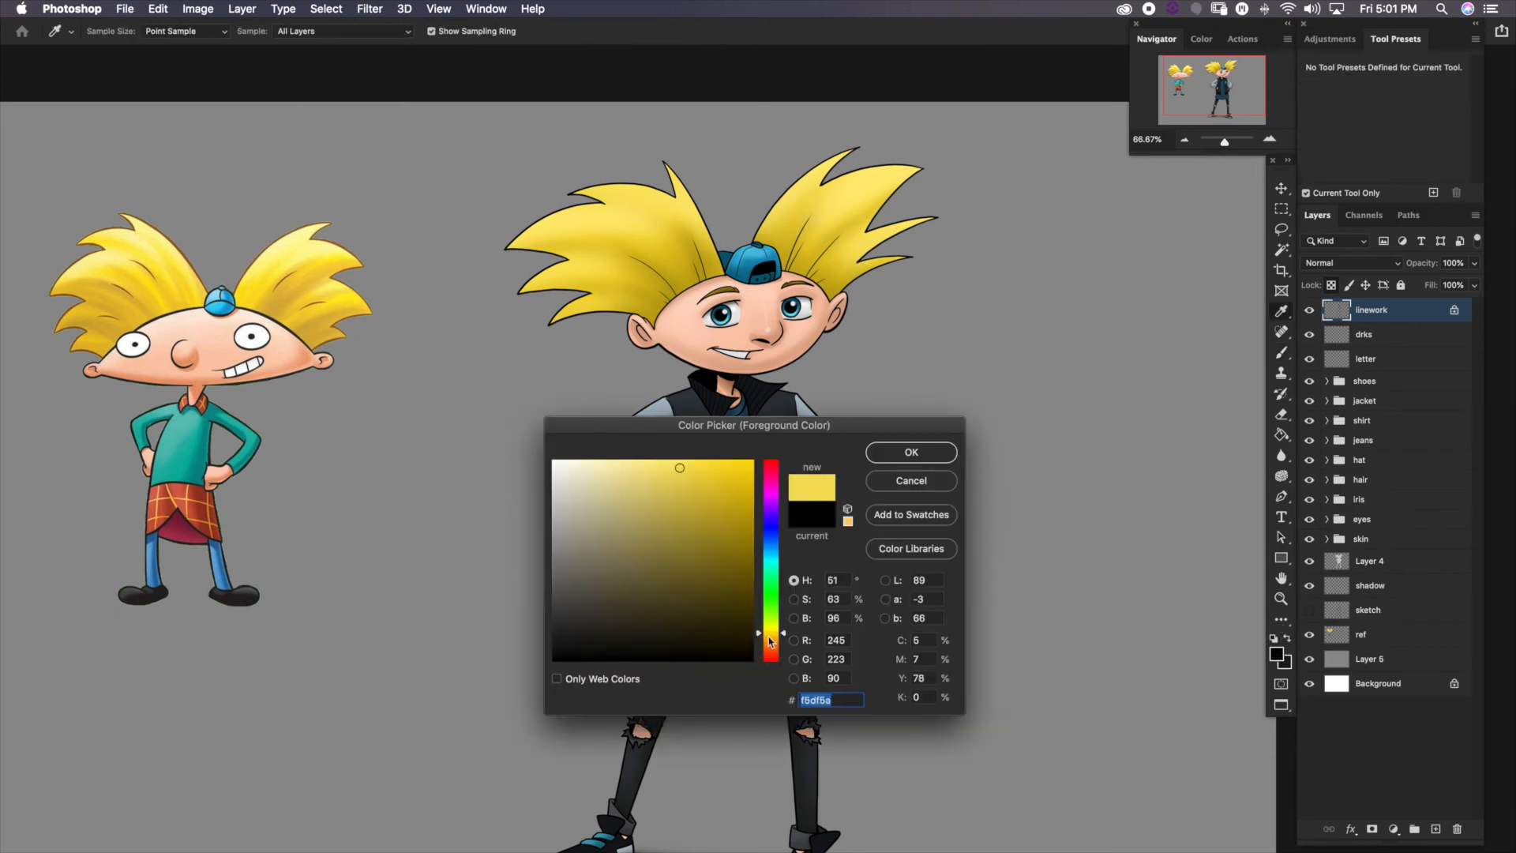
{"action": "left_click_drag", "start_coordinate": [742, 510], "coordinate": [751, 557]}
{"action": "left_click", "coordinate": [766, 638]}
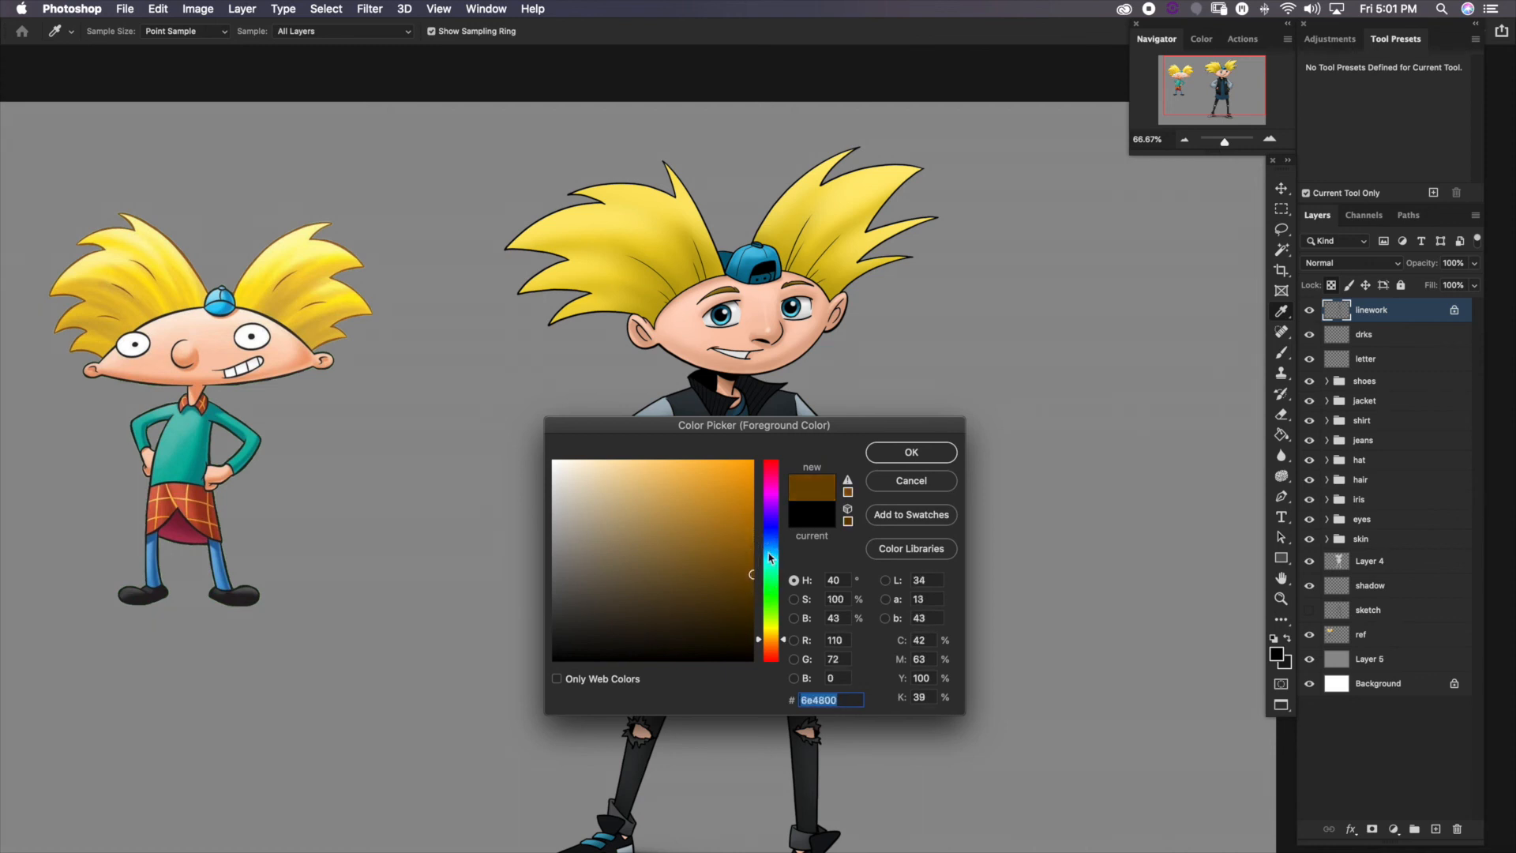
{"action": "left_click", "coordinate": [911, 451]}
{"action": "key", "text": "b"}
Recolour the black linework of the redesigned character's right-hand hair tuft dark brown, including its spikes and inner strands
{"action": "left_click", "coordinate": [1269, 141]}
{"action": "left_click_drag", "start_coordinate": [848, 497], "coordinate": [851, 579]}
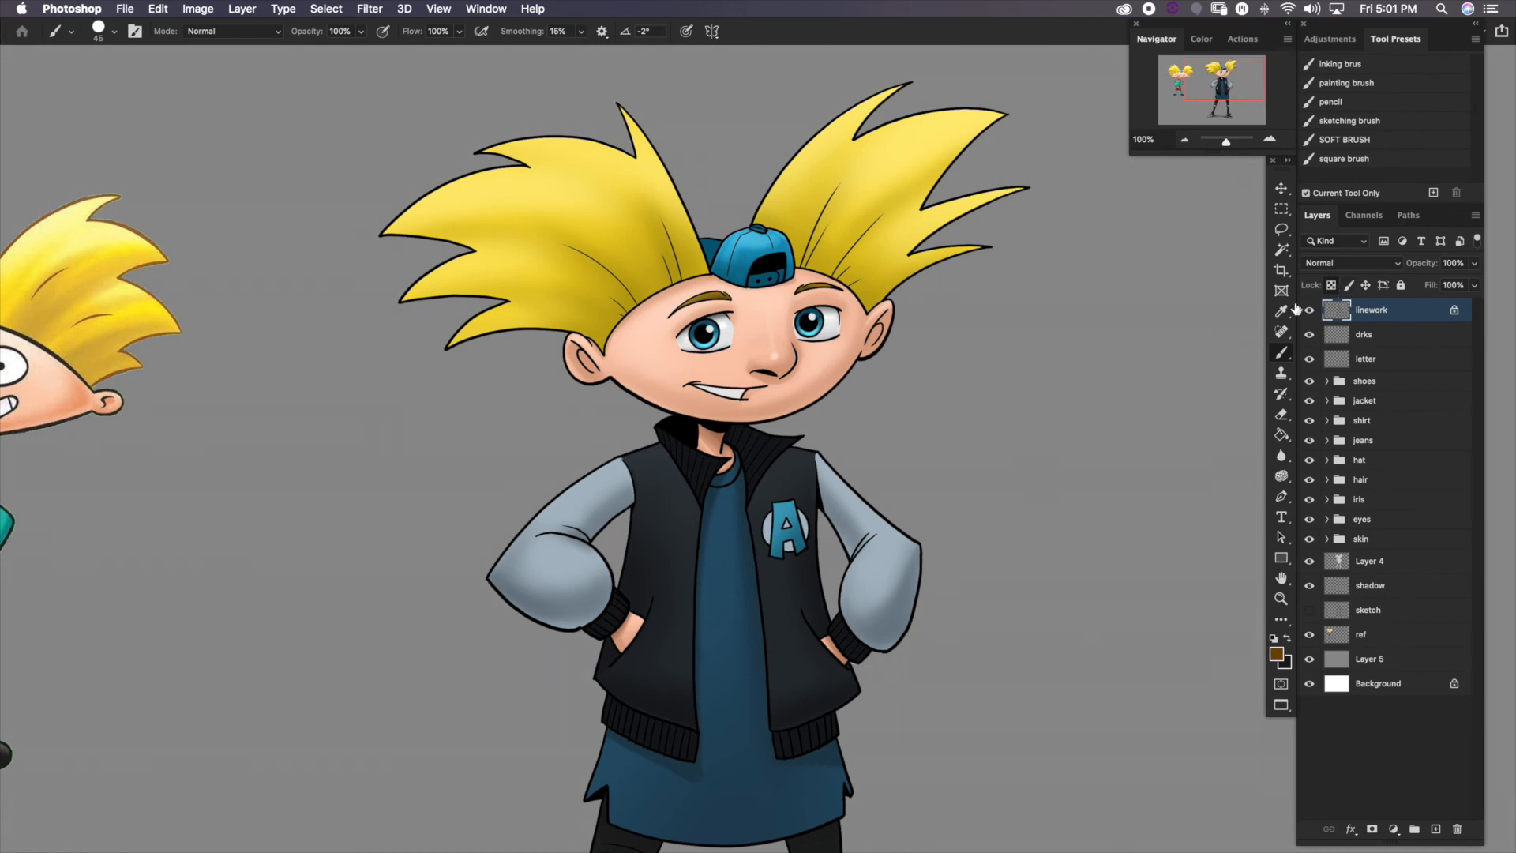
{"action": "left_click_drag", "start_coordinate": [917, 400], "coordinate": [889, 540]}
{"action": "mouse_move", "coordinate": [864, 417]}
{"action": "left_mouse_down"}
{"action": "mouse_move", "coordinate": [916, 367]}
{"action": "mouse_move", "coordinate": [990, 336]}
{"action": "left_mouse_up"}
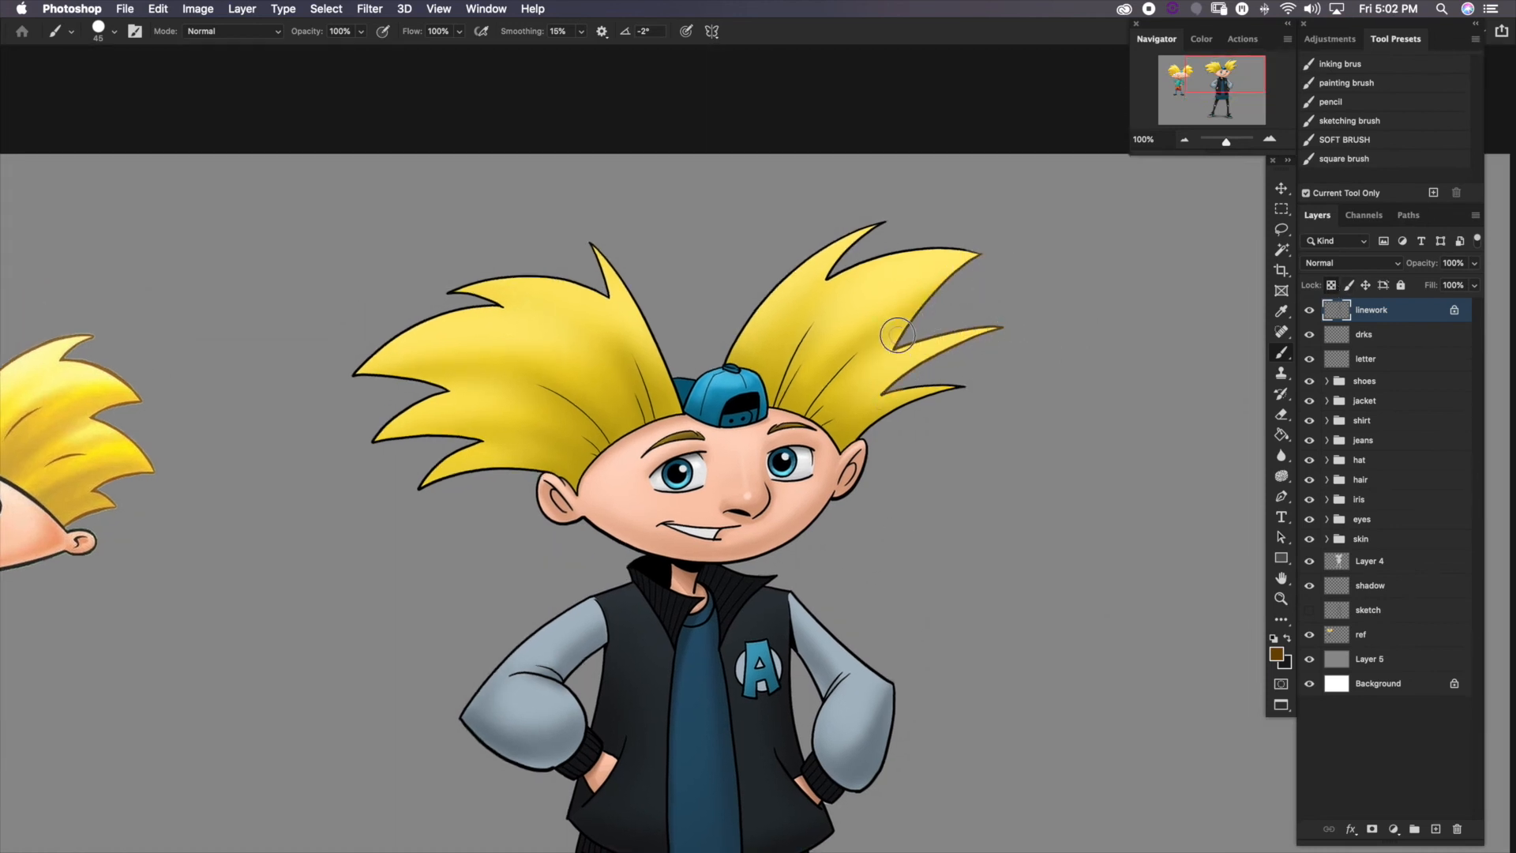
{"action": "left_click_drag", "start_coordinate": [990, 248], "coordinate": [828, 277]}
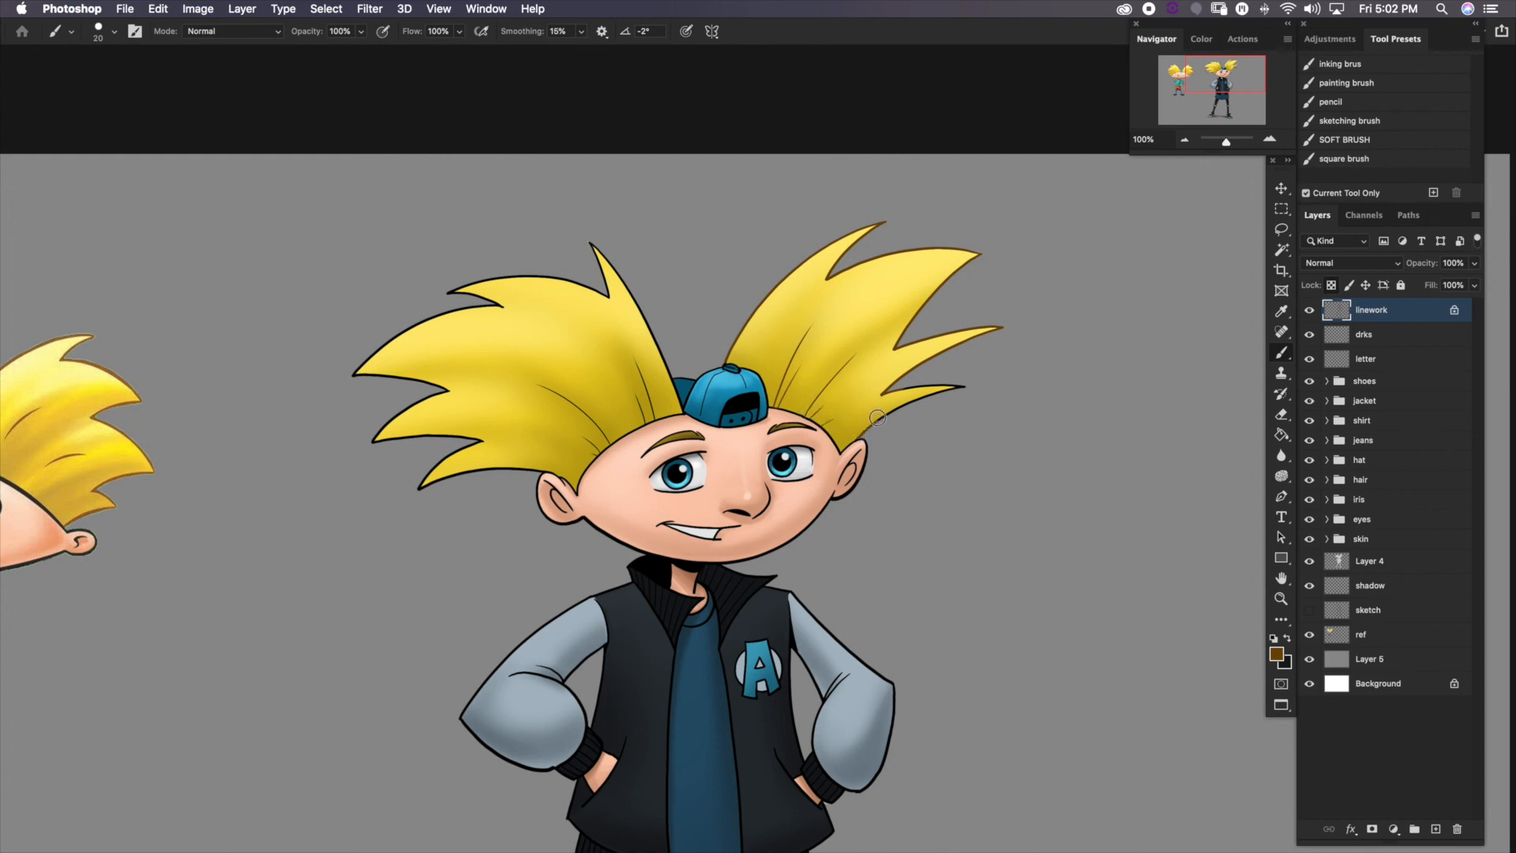
Recolour the spiky outline and inner strands of the redesigned character's left-hand hair tuft dark brown
{"action": "left_click_drag", "start_coordinate": [837, 381], "coordinate": [916, 340]}
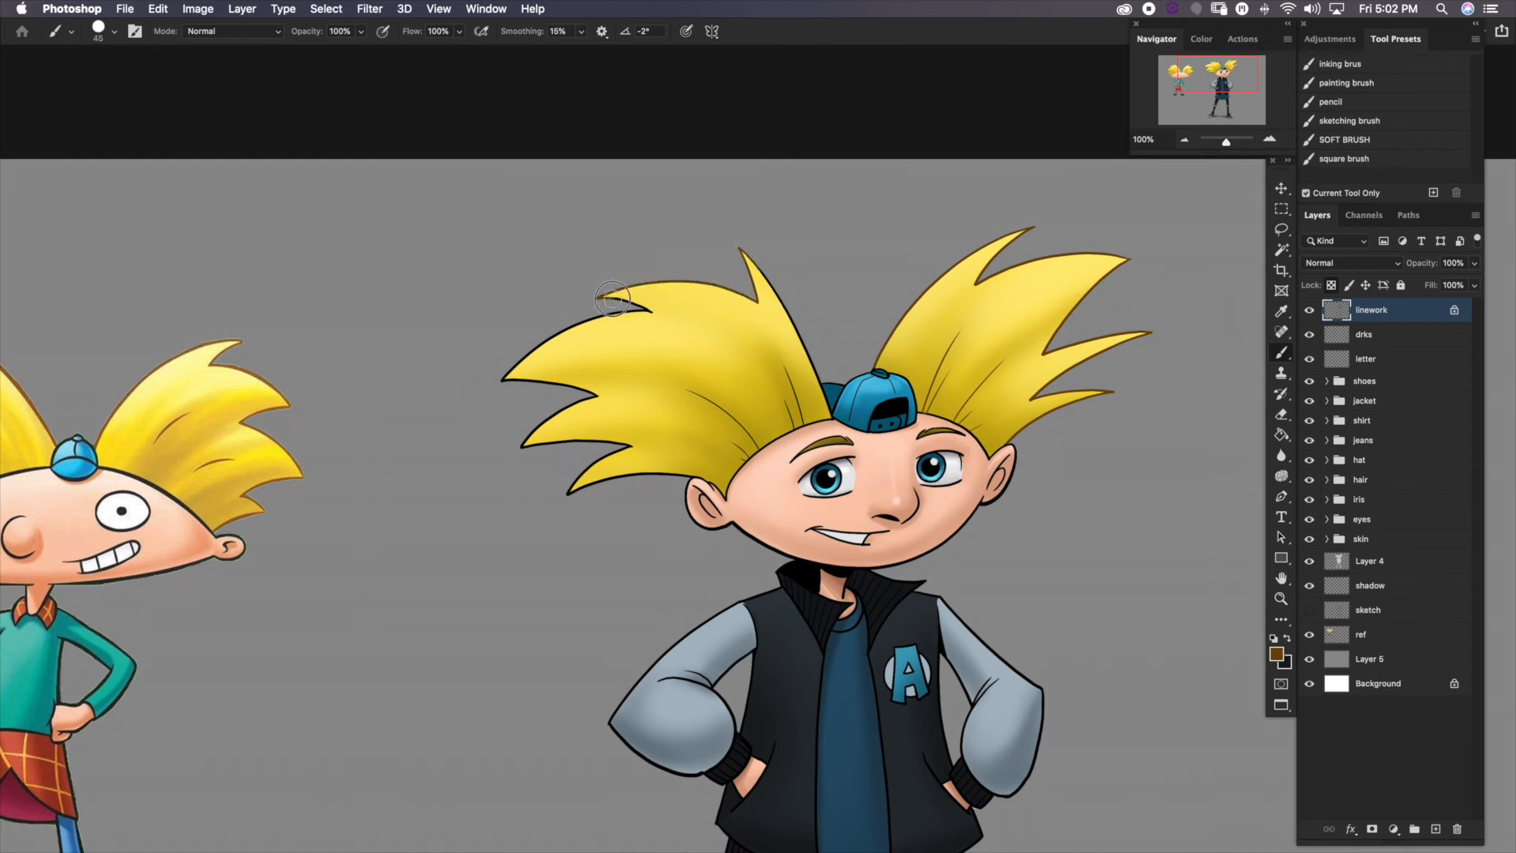
{"action": "mouse_move", "coordinate": [611, 298]}
{"action": "left_mouse_down"}
{"action": "mouse_move", "coordinate": [662, 312]}
{"action": "mouse_move", "coordinate": [568, 329]}
{"action": "mouse_move", "coordinate": [499, 388]}
{"action": "mouse_move", "coordinate": [538, 376]}
{"action": "mouse_move", "coordinate": [611, 395]}
{"action": "left_mouse_up"}
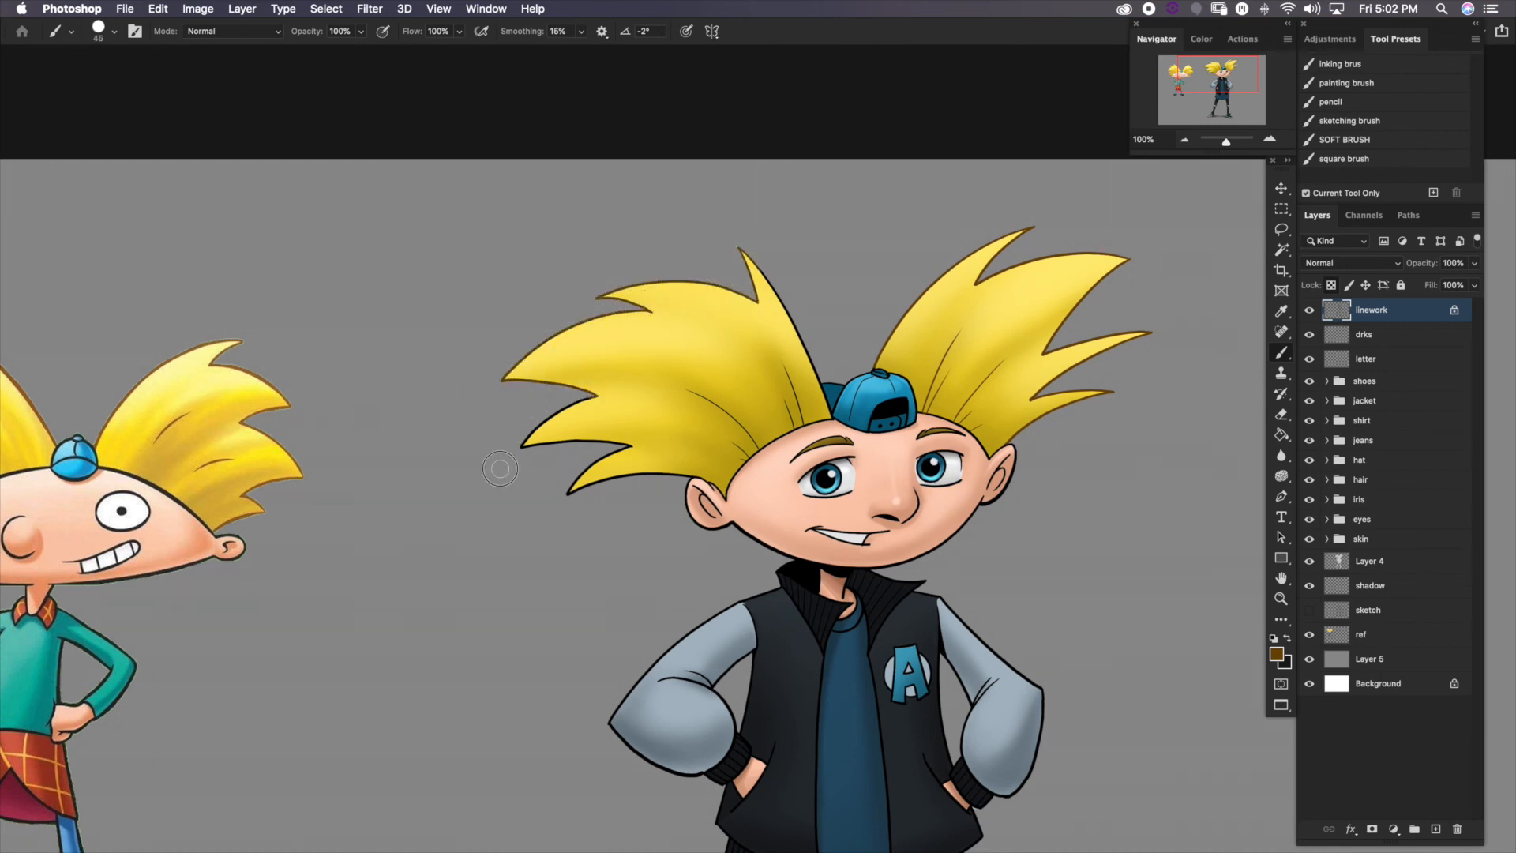
{"action": "mouse_move", "coordinate": [533, 454]}
{"action": "left_mouse_down"}
{"action": "mouse_move", "coordinate": [612, 413]}
{"action": "mouse_move", "coordinate": [606, 465]}
{"action": "left_mouse_up"}
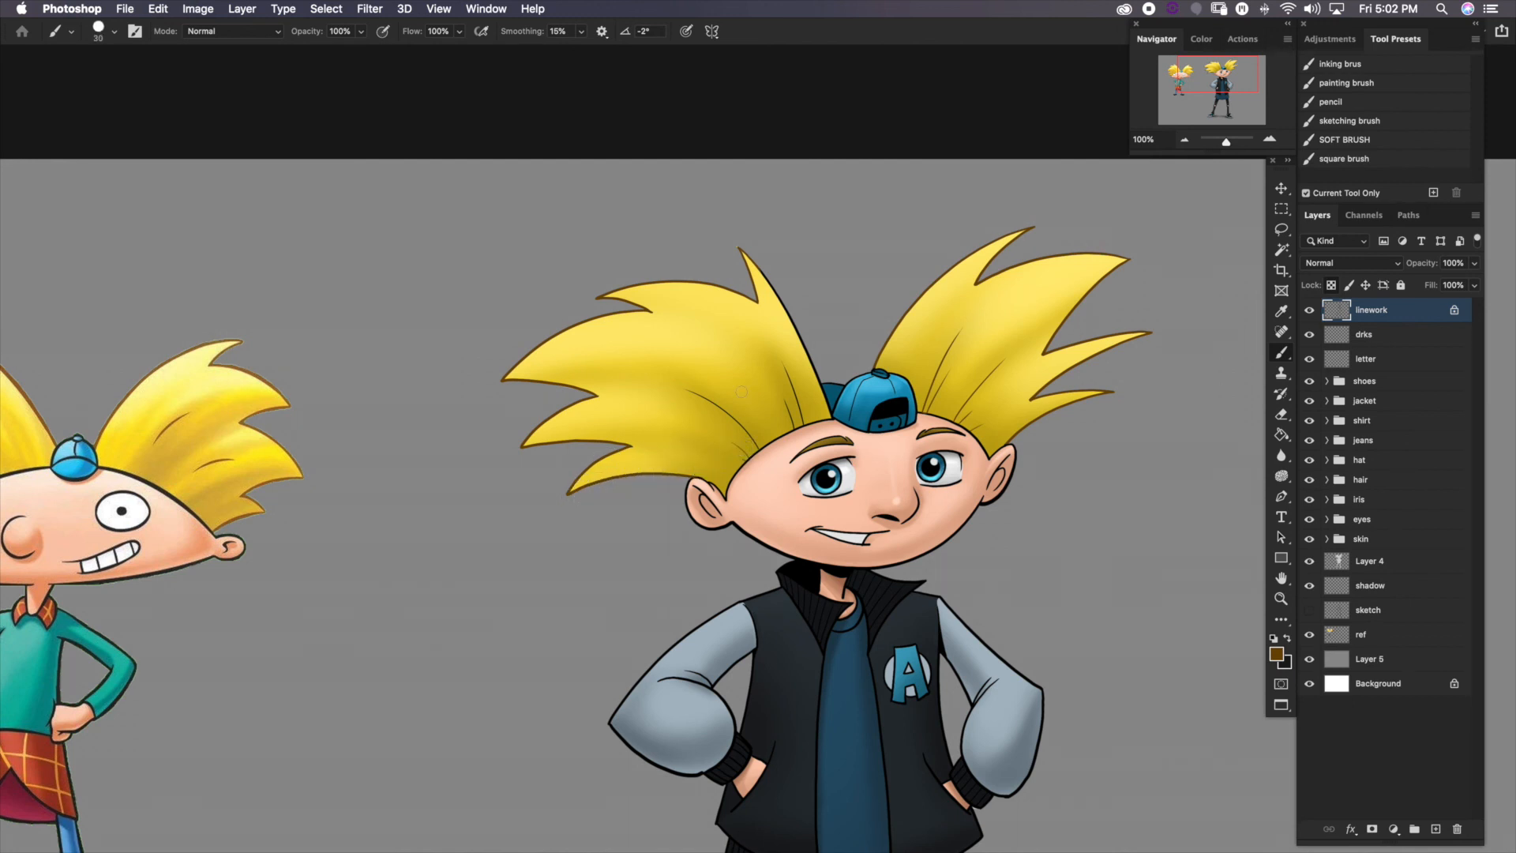
{"action": "left_click_drag", "start_coordinate": [547, 510], "coordinate": [624, 505]}
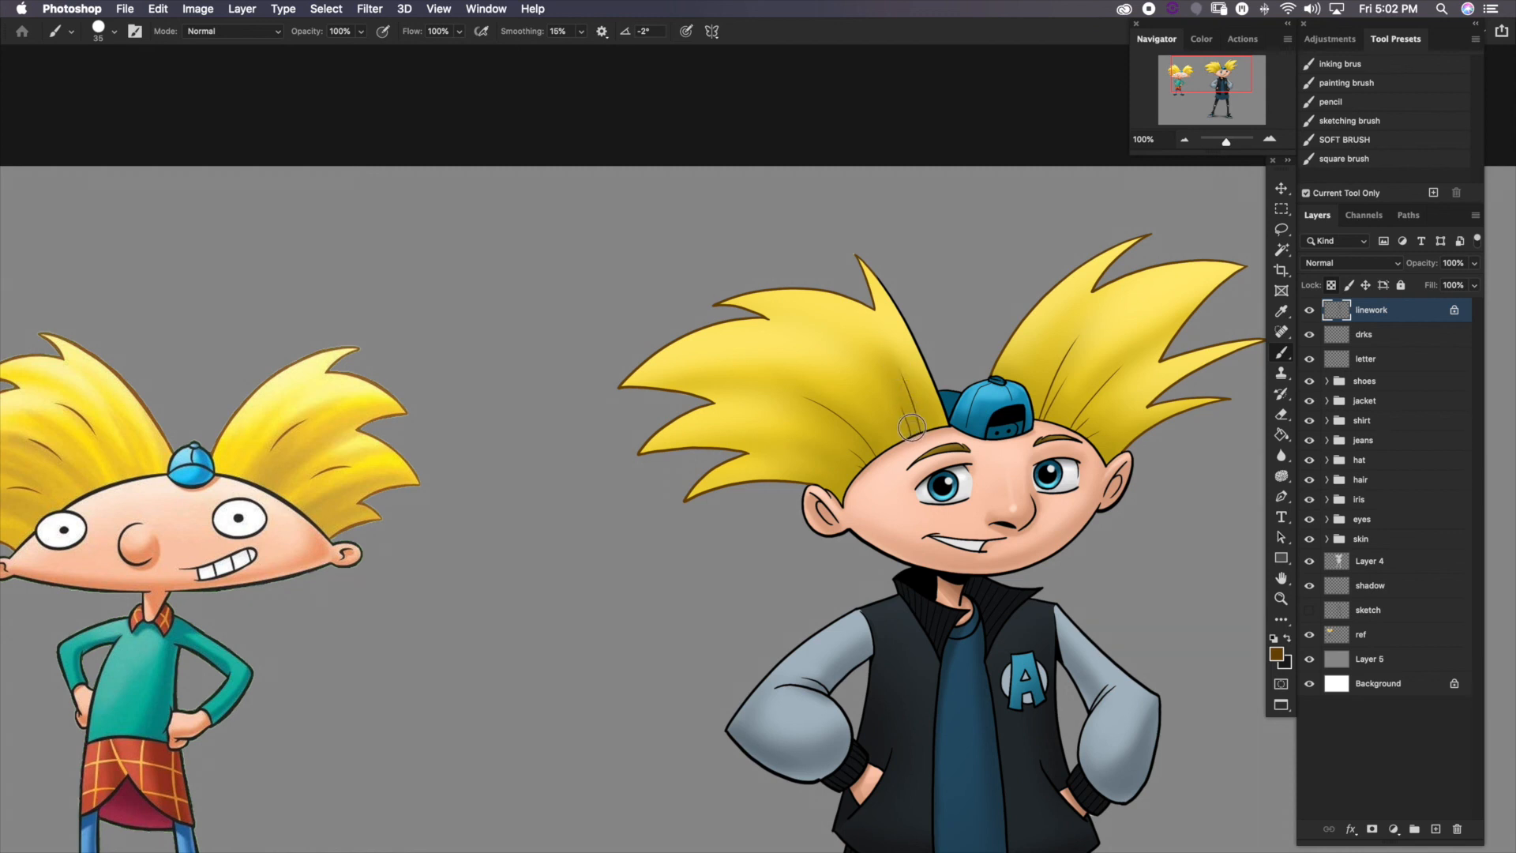
{"action": "left_click_drag", "start_coordinate": [1063, 493], "coordinate": [959, 519]}
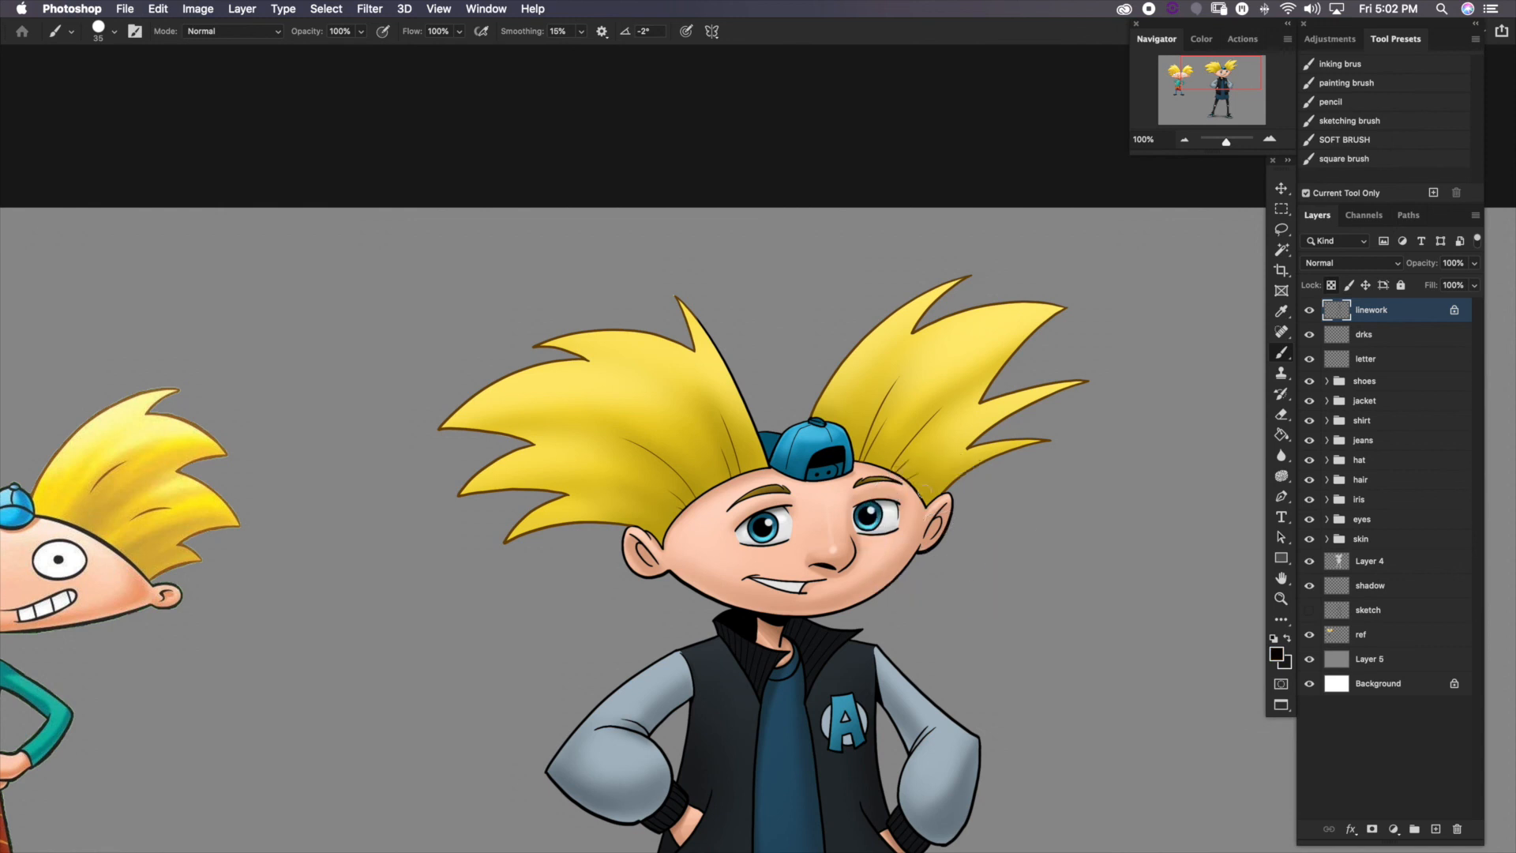
Sample the brown of the left-hand hair tuft's outline as the brush colour for touching up the linework
{"action": "left_click_drag", "start_coordinate": [948, 592], "coordinate": [1111, 405]}
{"action": "left_click_drag", "start_coordinate": [1055, 456], "coordinate": [912, 534]}
{"action": "left_click", "coordinate": [1184, 140]}
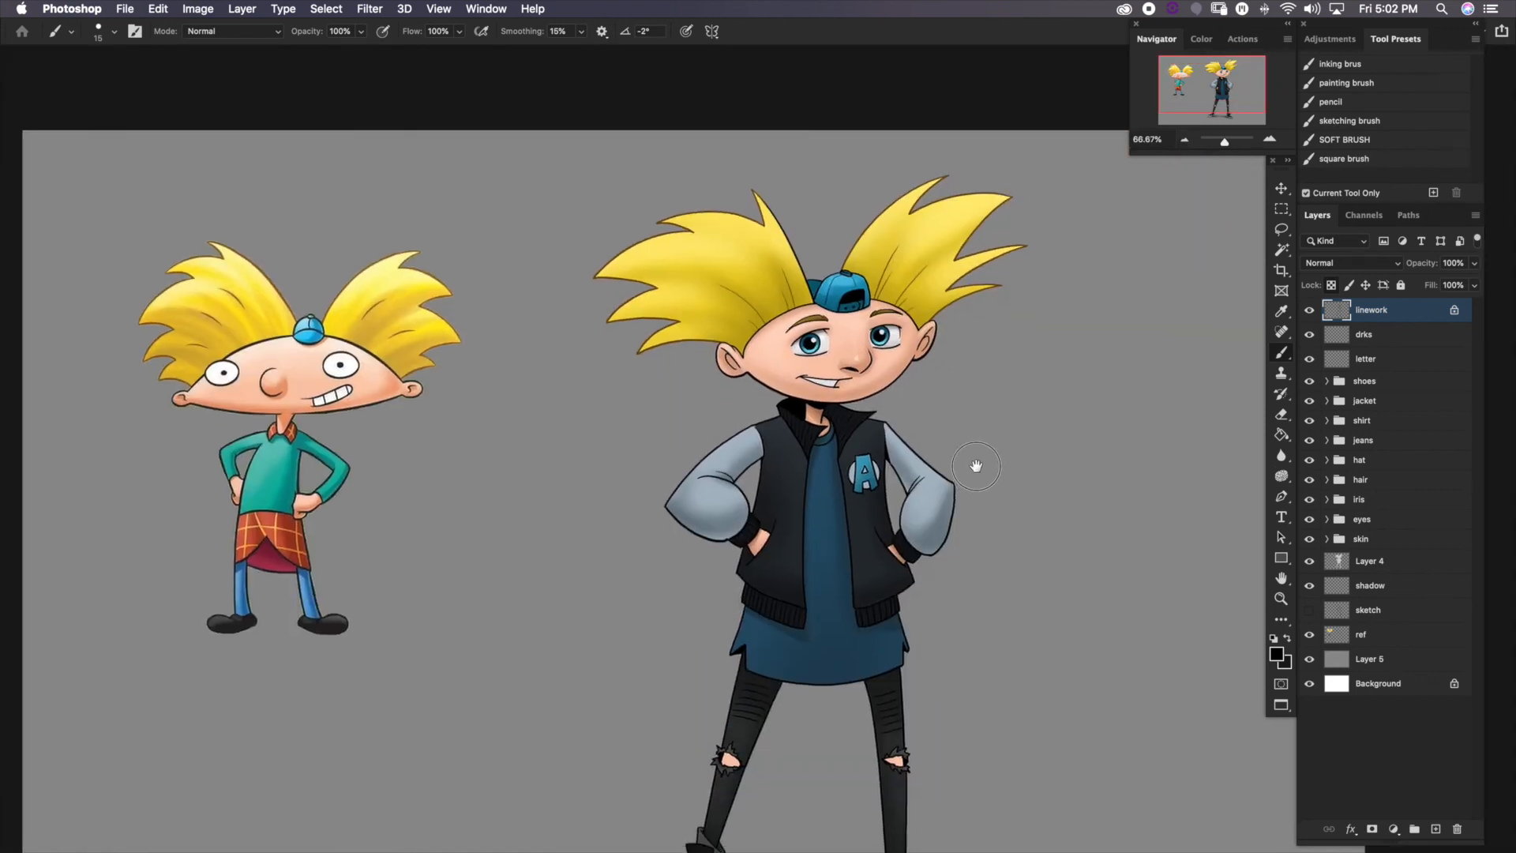
{"action": "left_click_drag", "start_coordinate": [975, 467], "coordinate": [929, 388]}
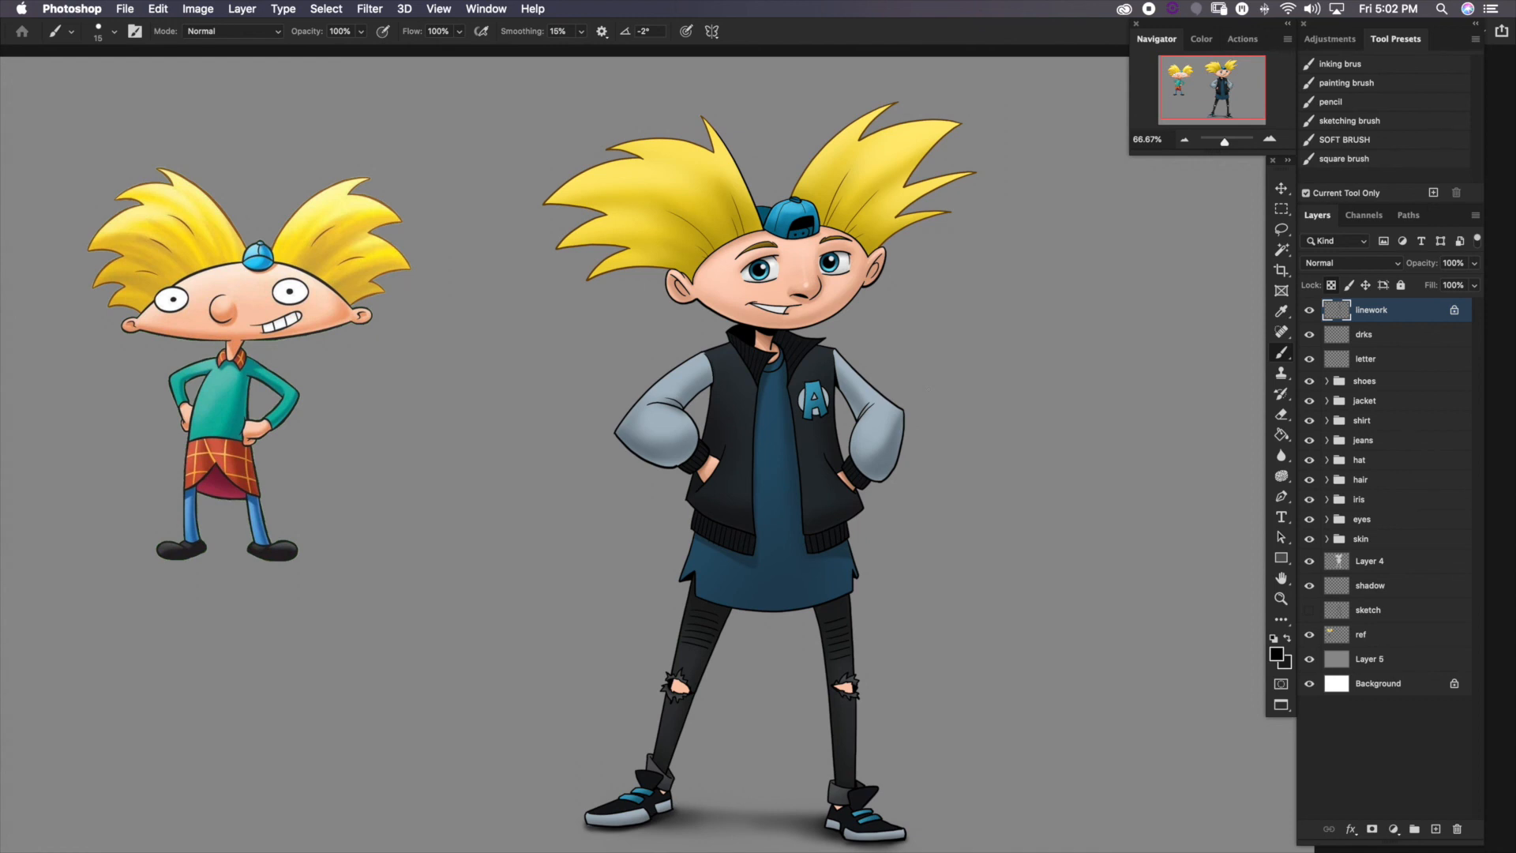
{"action": "left_click_drag", "start_coordinate": [982, 452], "coordinate": [985, 436]}
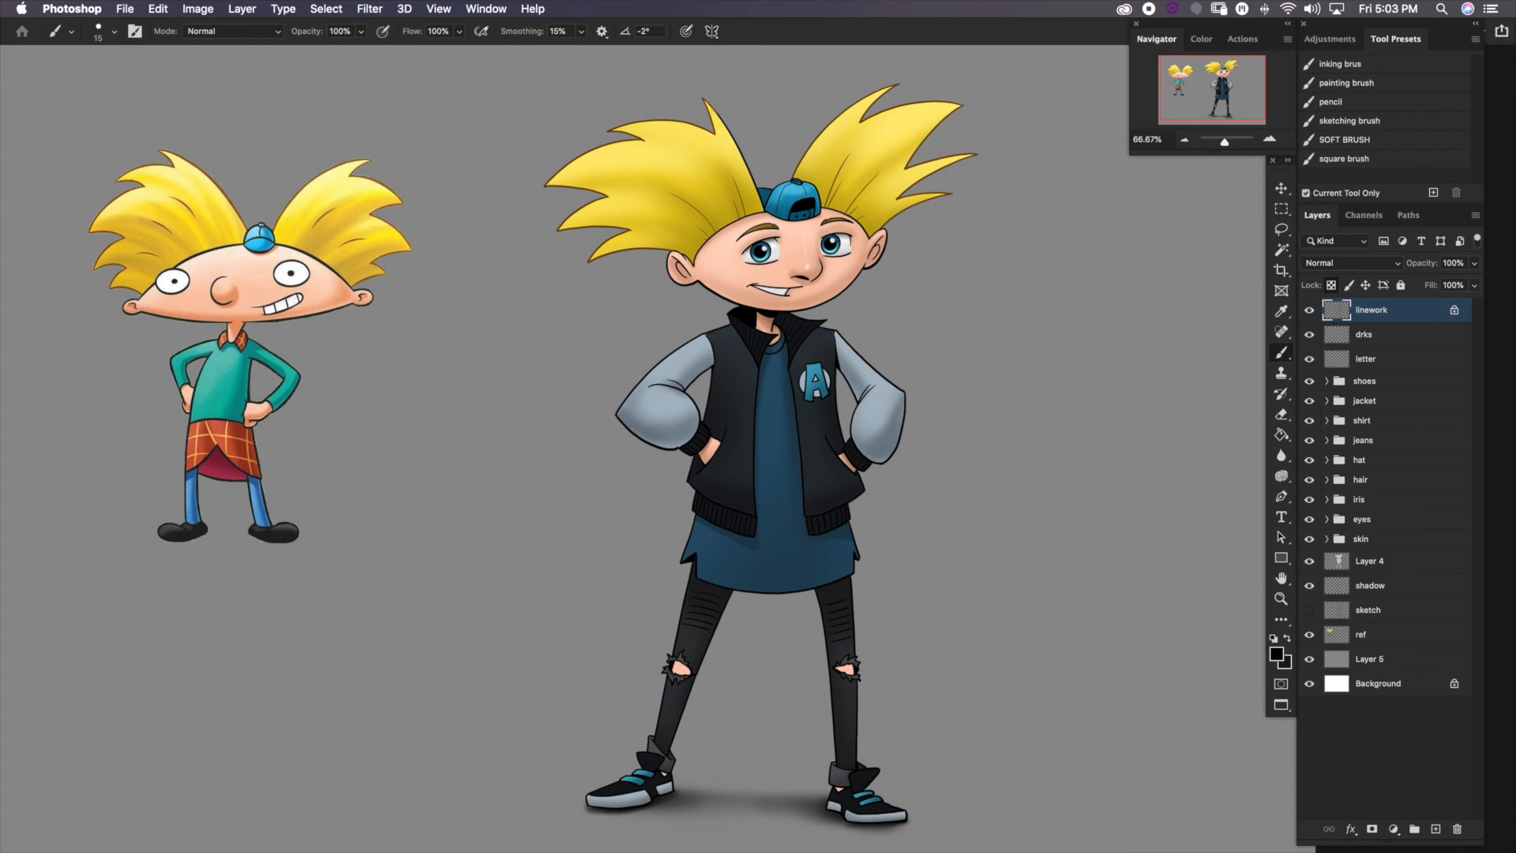
{"action": "left_click", "coordinate": [700, 121], "text": "alt"}
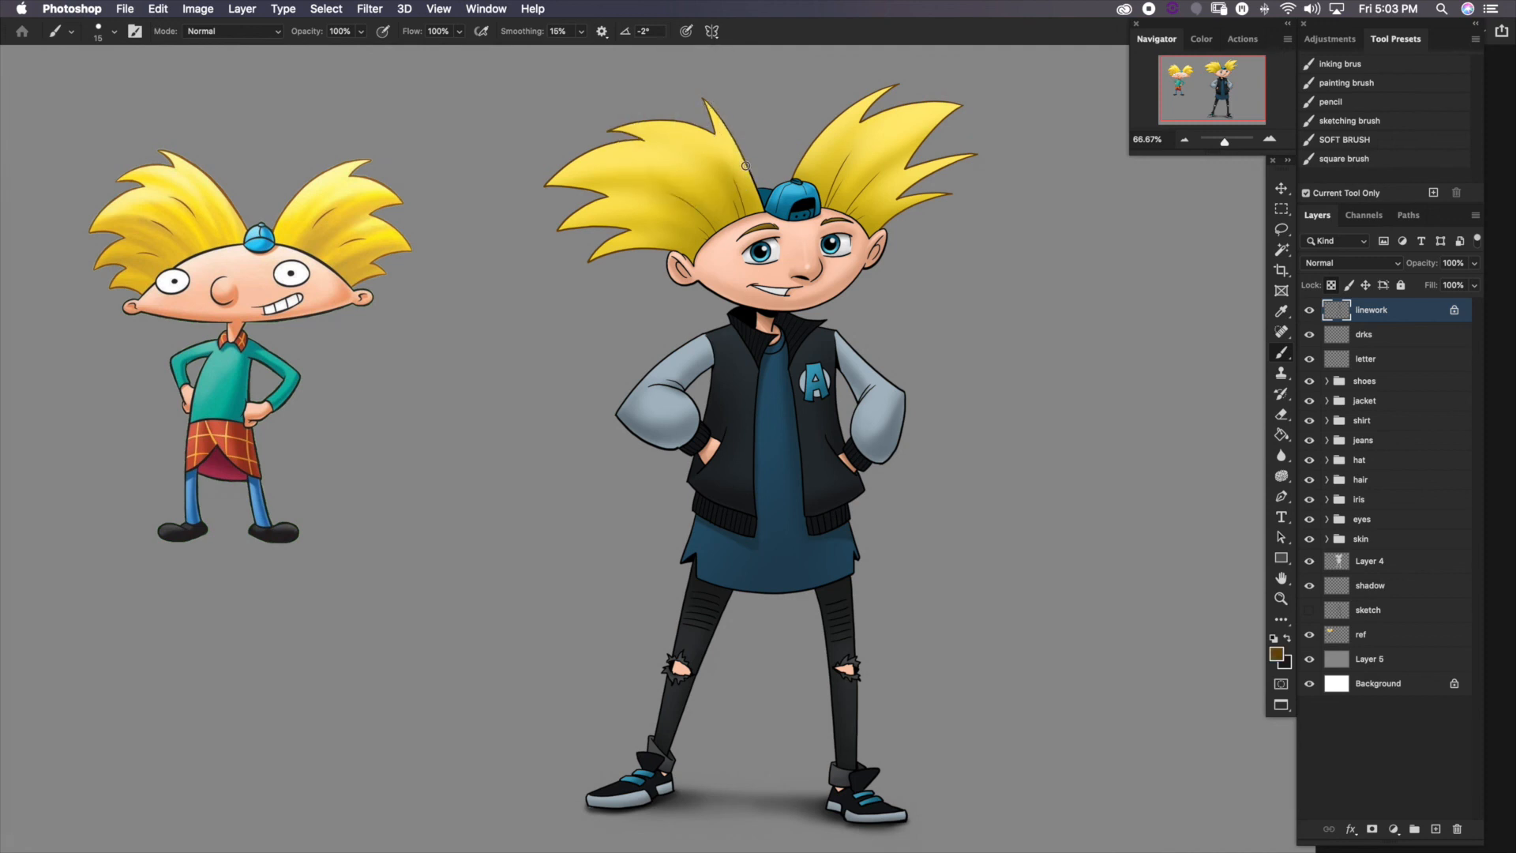